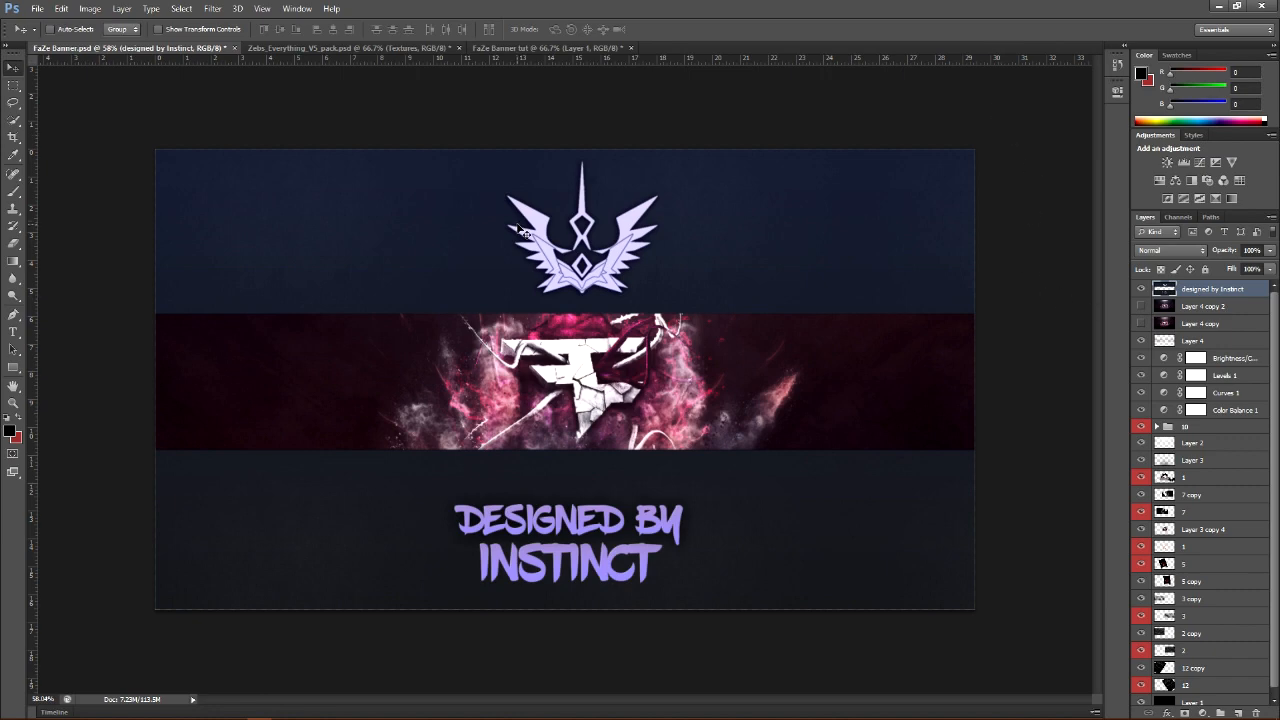
Look over the Zebs_Everything_V5_pack file and the finished FaZe Banner, and switch to the FaZe Banner tut document
left_click(300, 49)
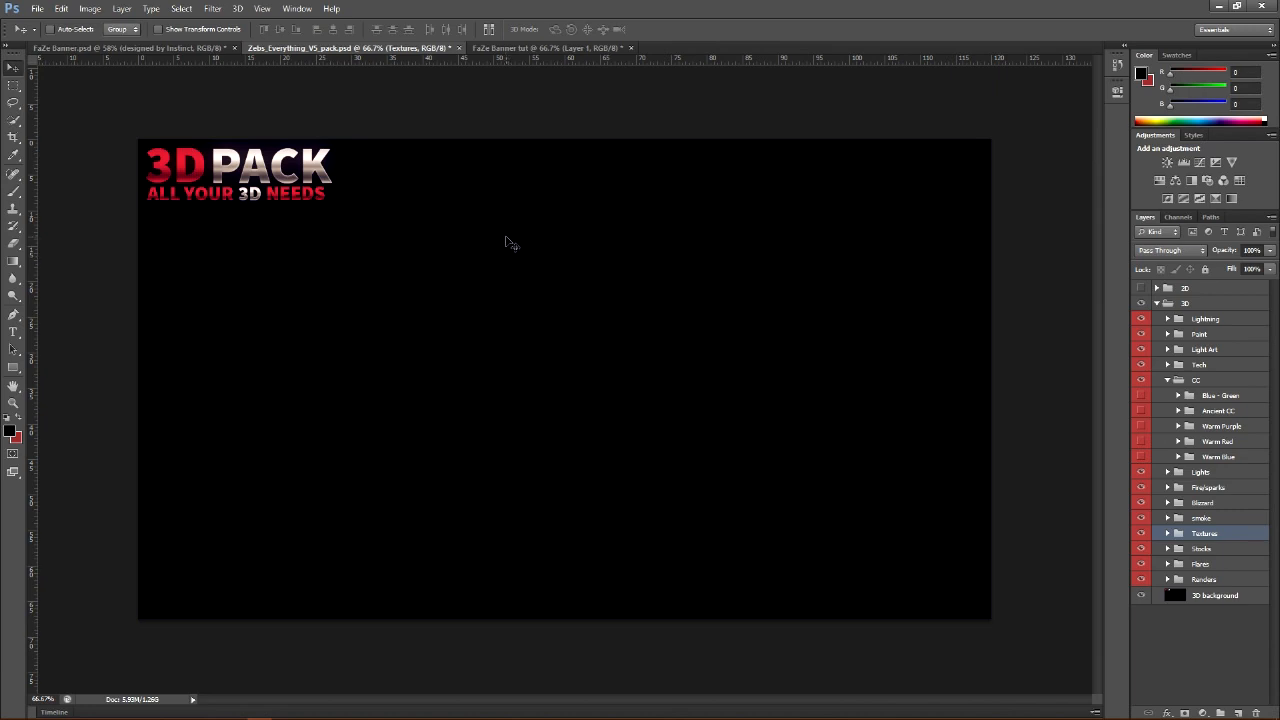
left_click(189, 49)
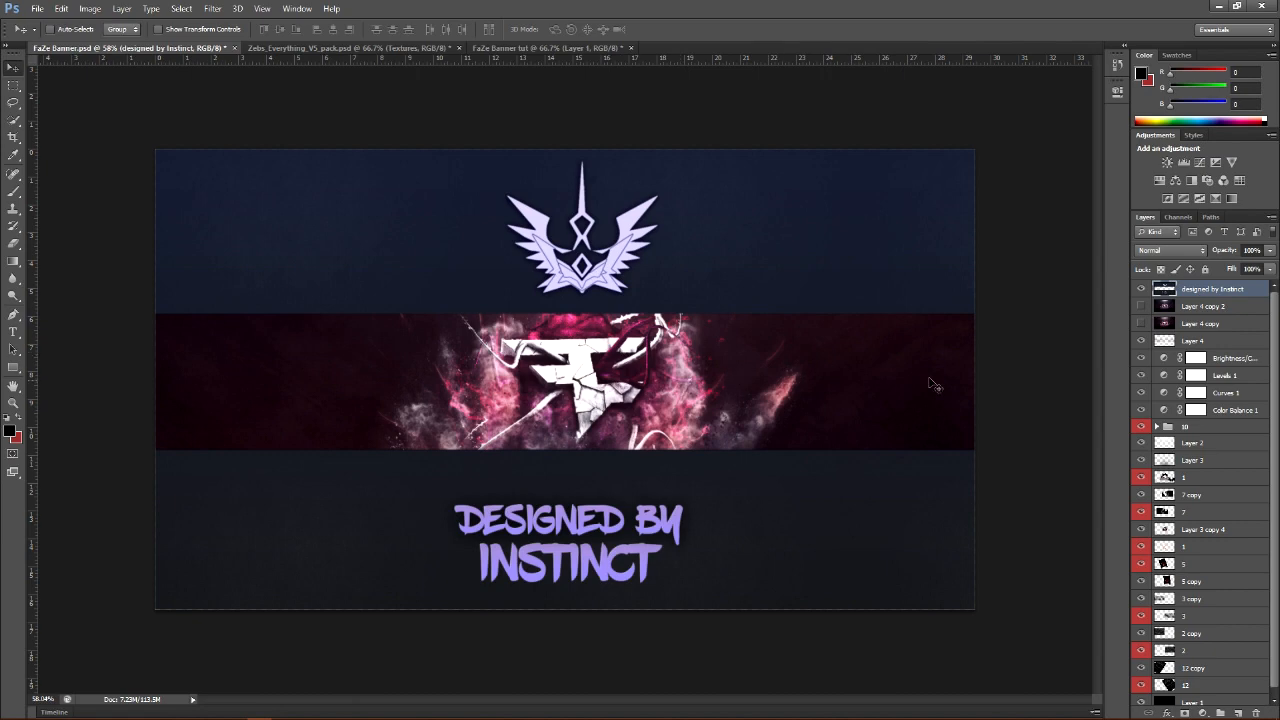
left_click(520, 48)
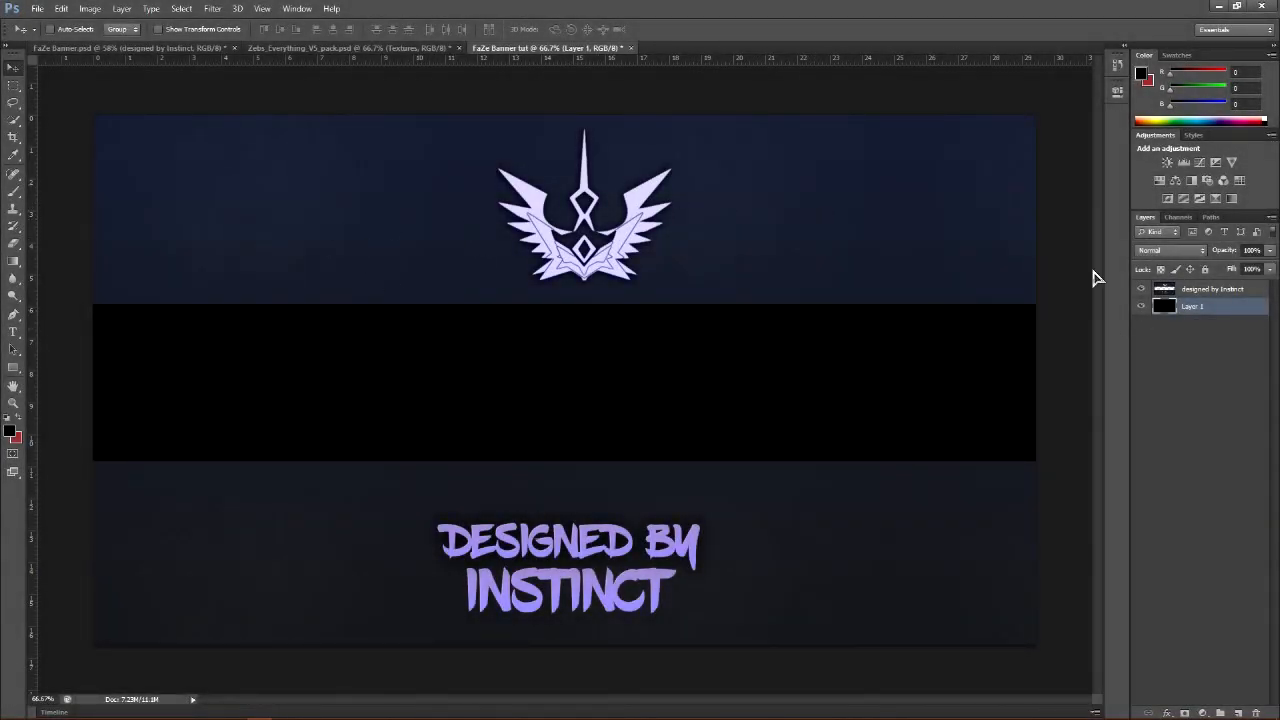
left_click(37, 9)
left_click(45, 21)
double_click(600, 262)
key("BackSpace")
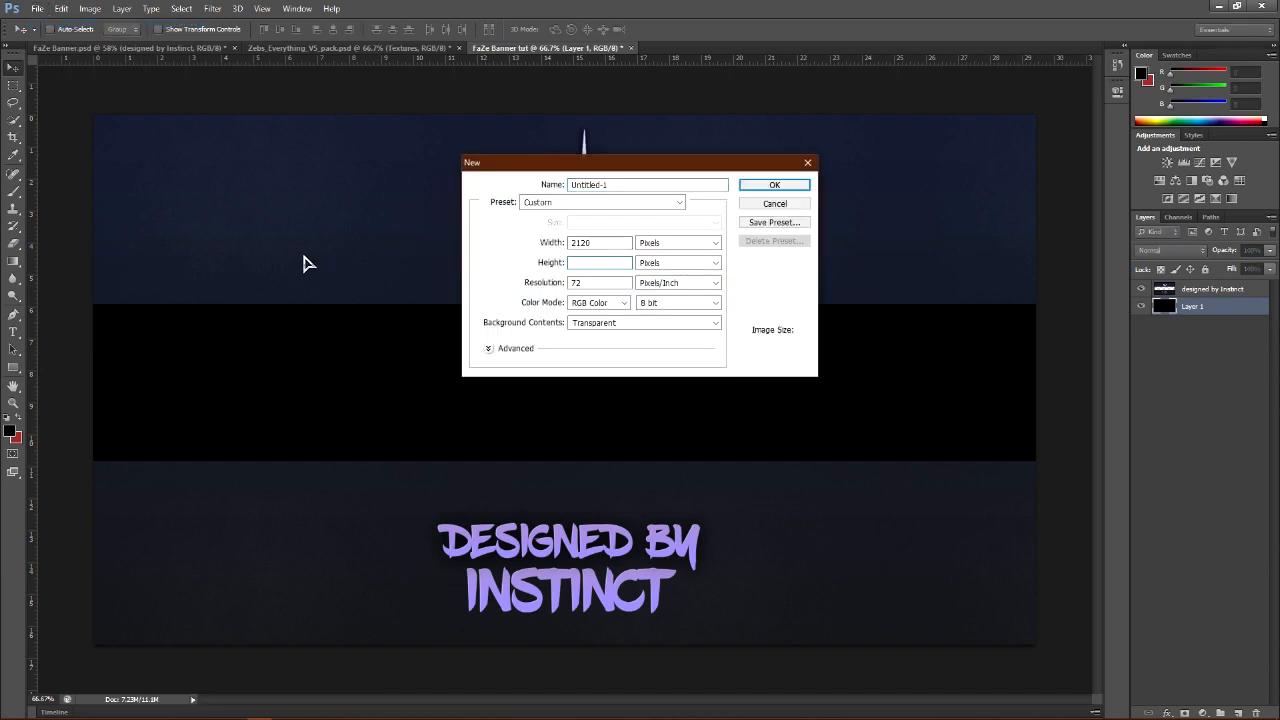
type("1192")
left_click(775, 205)
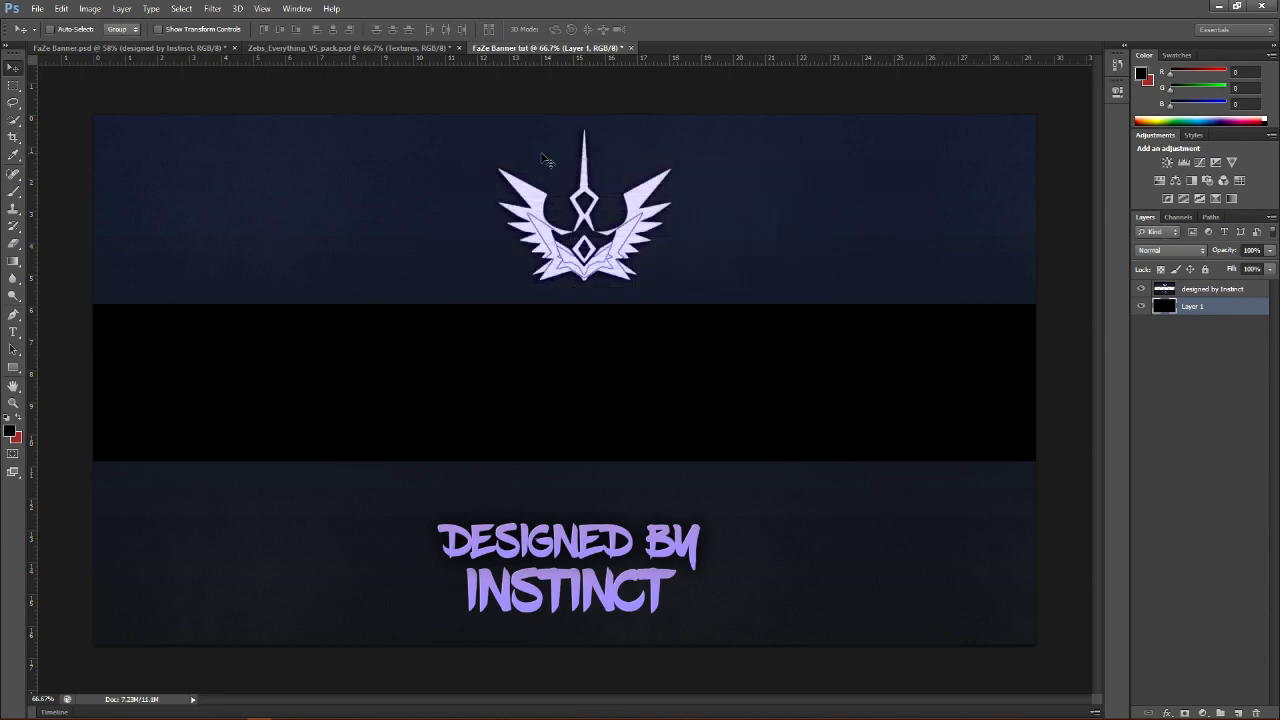
Check what the banner template layer and the black background layer each contribute by hiding and showing them
left_click(1142, 289)
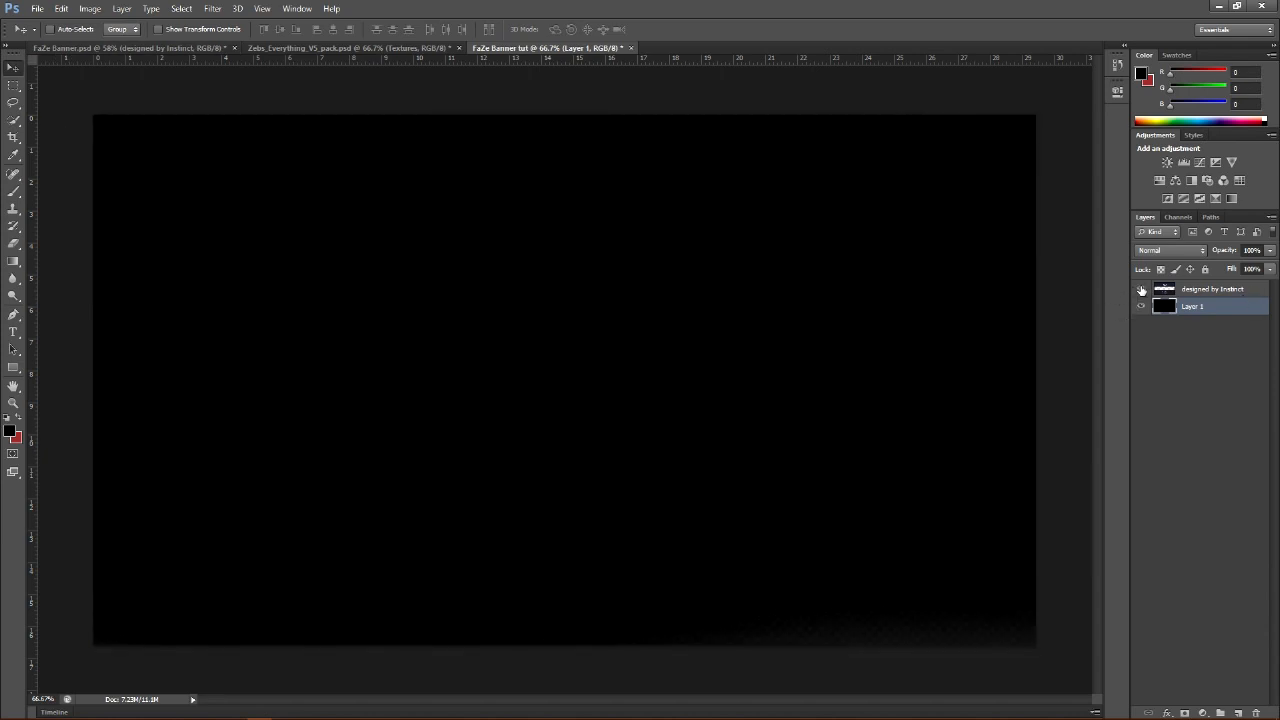
left_click(1142, 289)
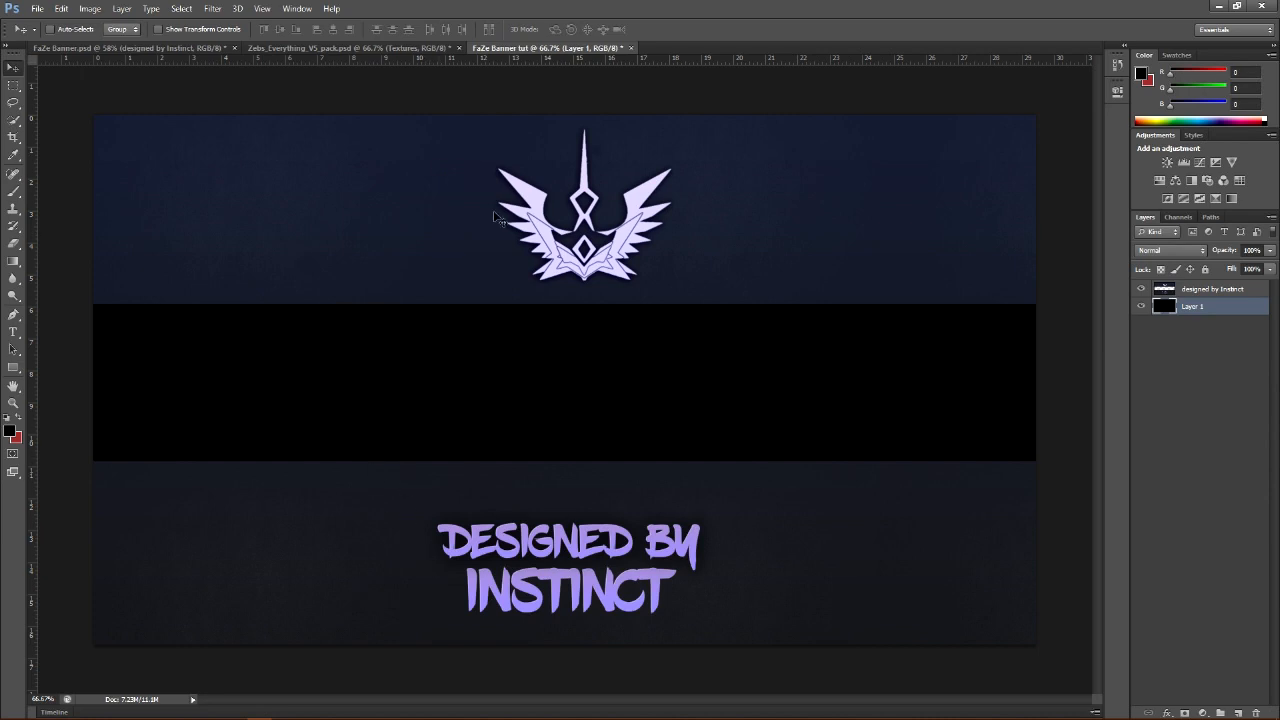
left_click(1141, 307)
left_click(1141, 307)
Open FaZe Render Tutorial.png from the GFX Renders folder inside Cinema 4D
left_click(37, 9)
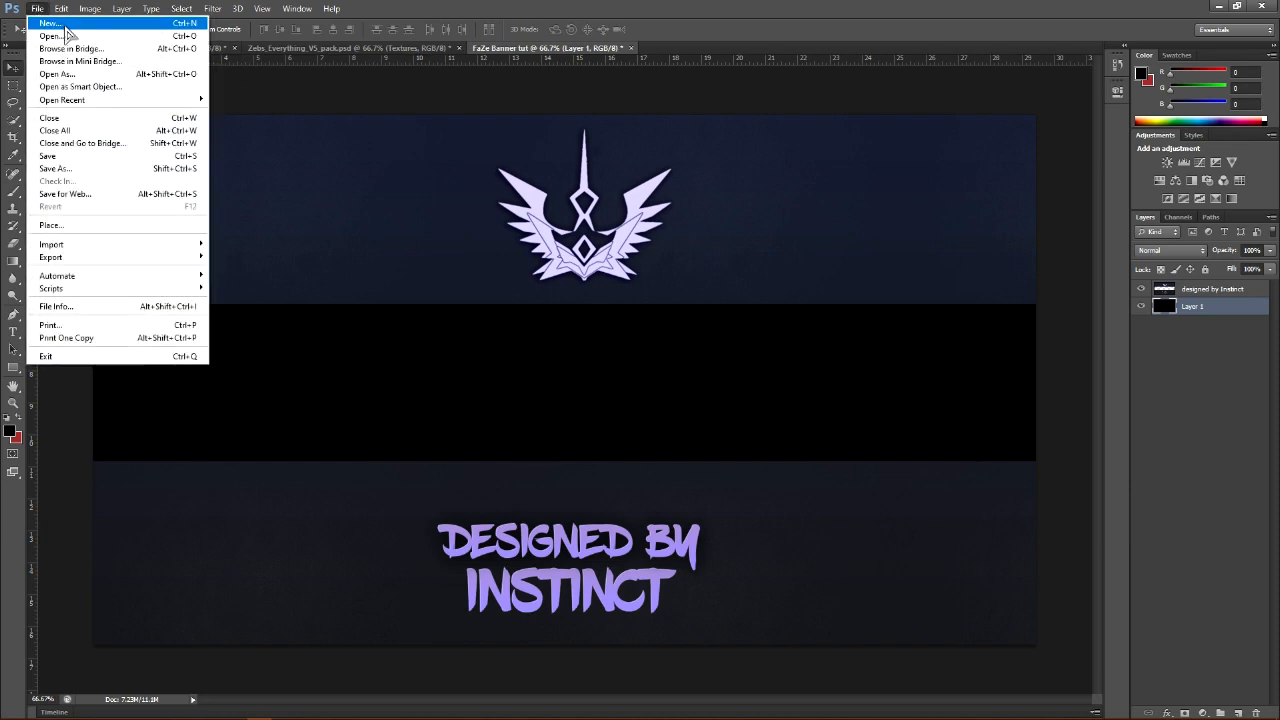
mouse_move(78, 103)
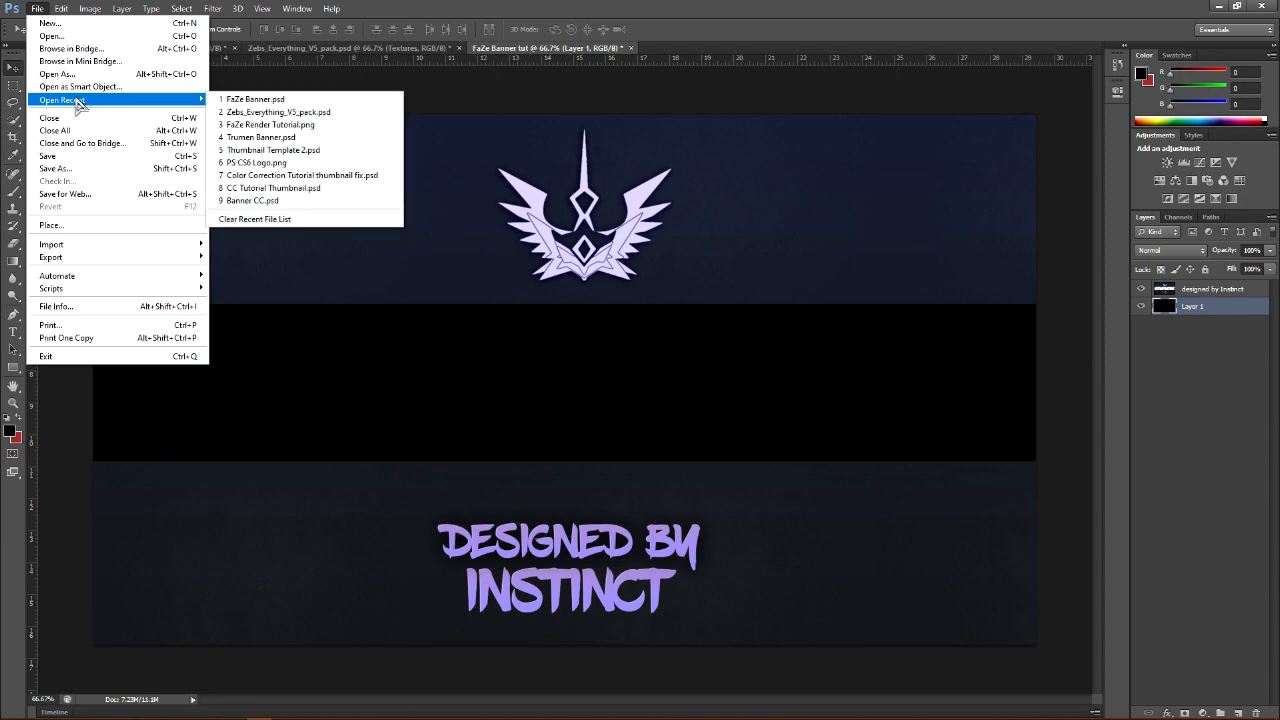
left_click(52, 36)
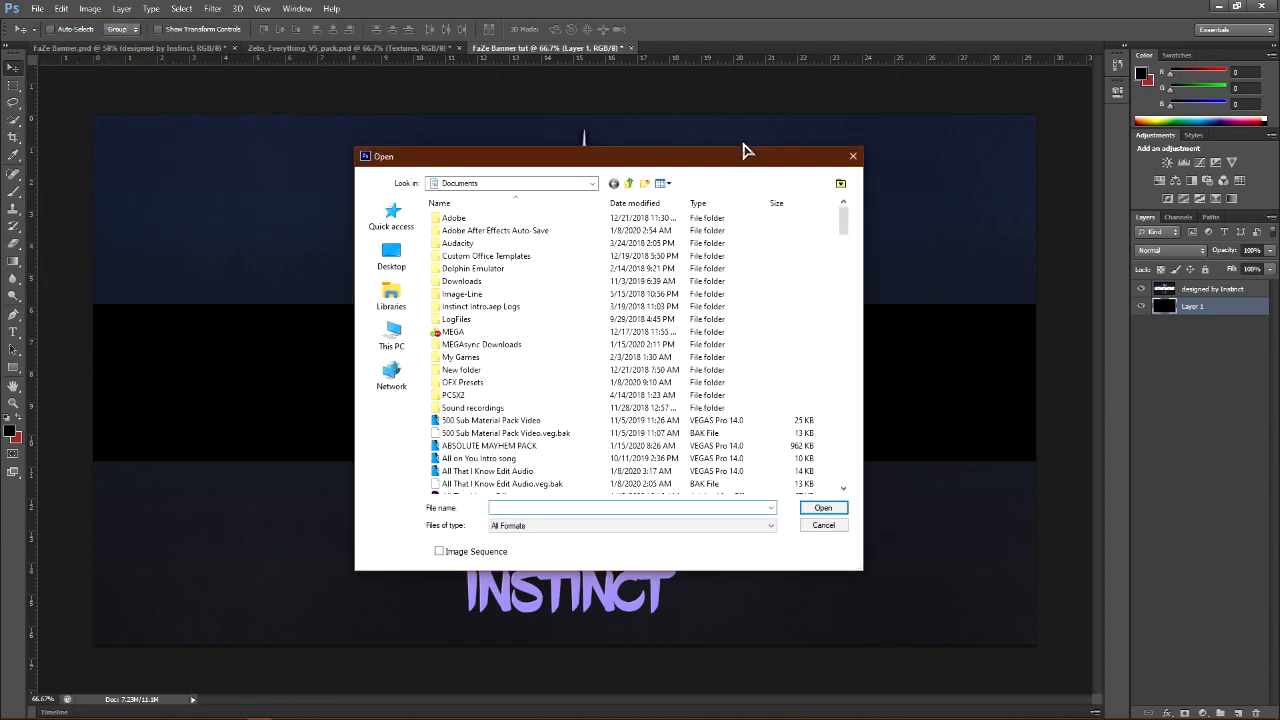
left_click(505, 183)
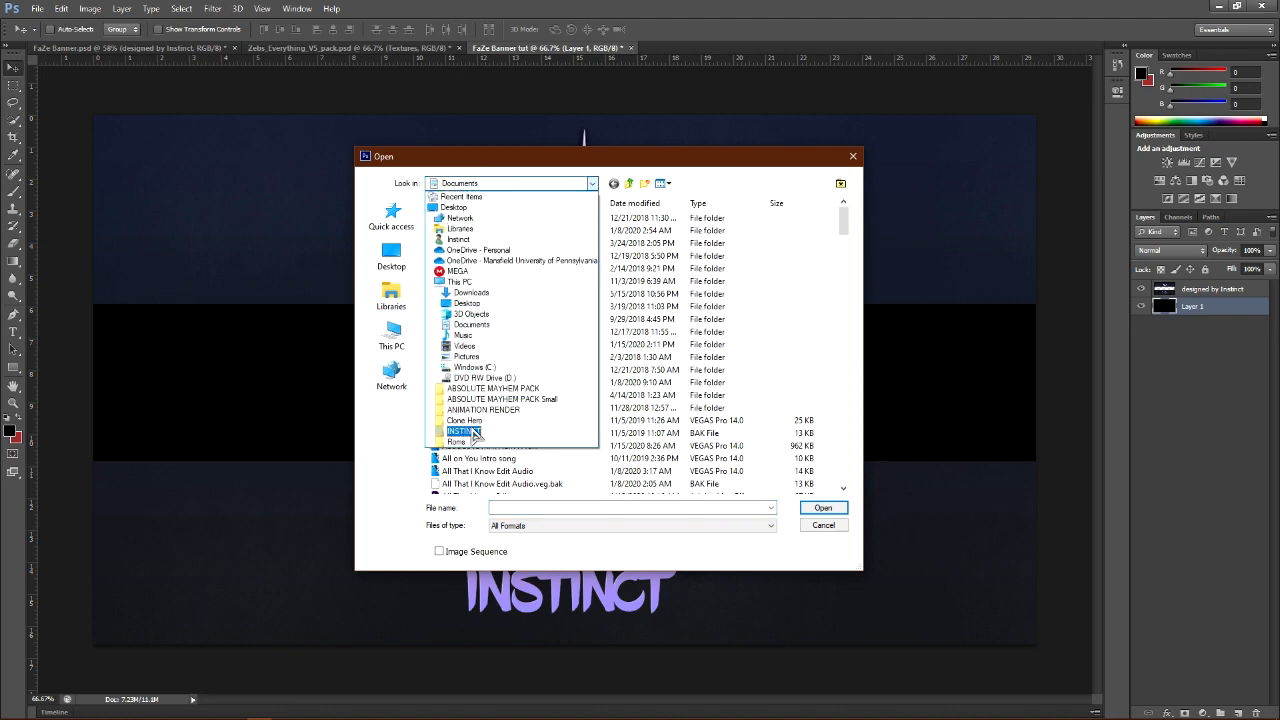
left_click(474, 432)
double_click(514, 272)
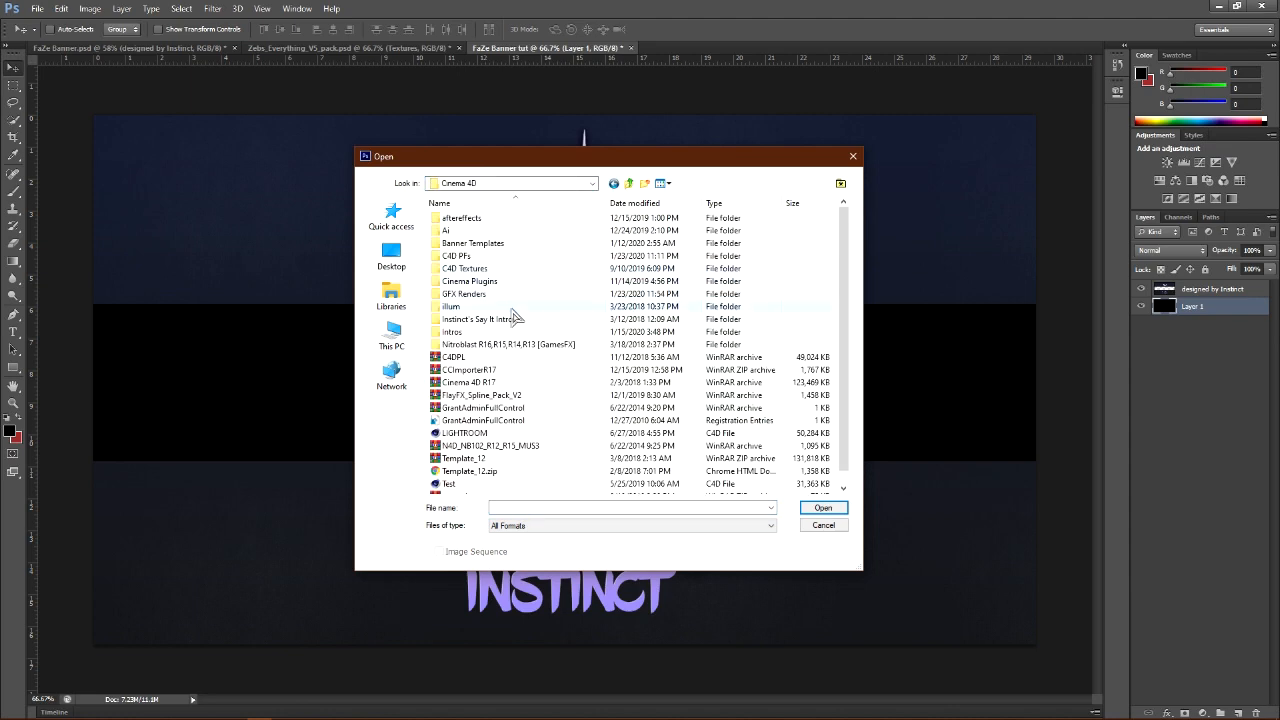
double_click(464, 294)
left_click_drag(843, 226, 845, 272)
double_click(537, 318)
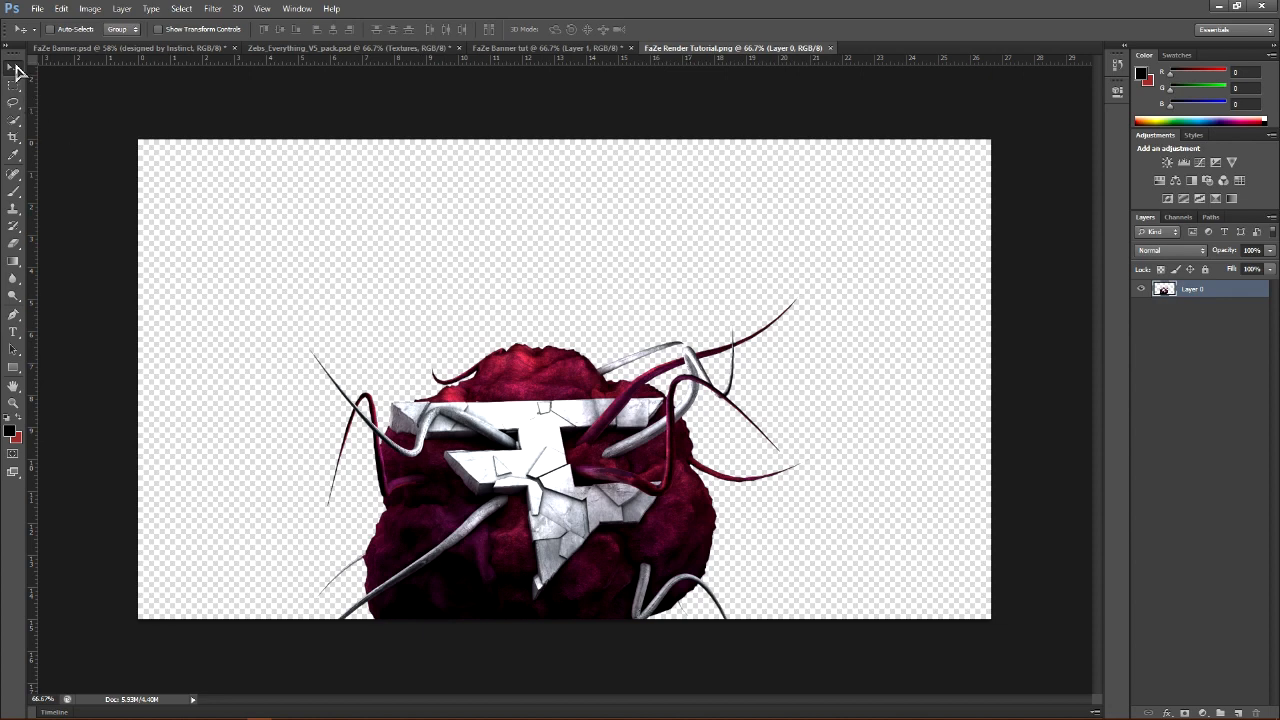
Bring the render into the FaZe Banner tut document and scale it down so the logo sits centred in the black strip
left_click_drag(576, 539, 590, 395)
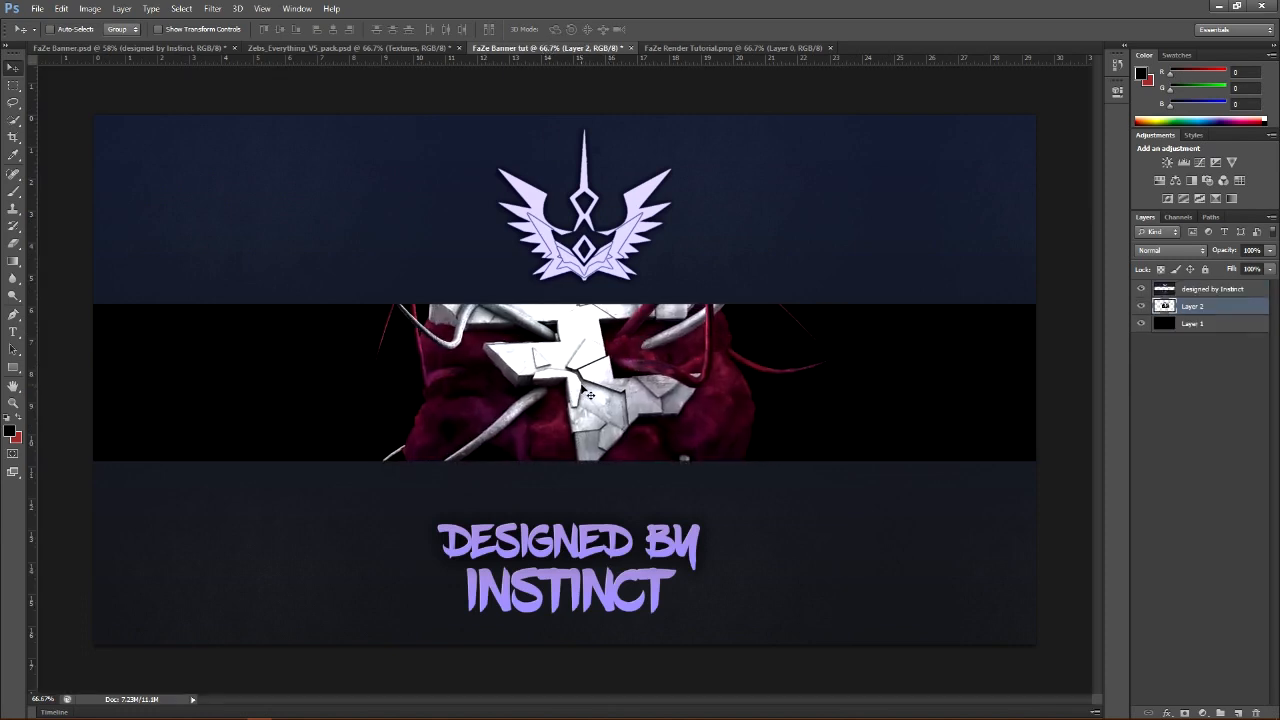
key("ctrl+t")
left_click_drag(849, 512, 669, 394)
left_click_drag(546, 351, 638, 424)
left_click_drag(761, 257, 751, 262)
key("Return")
left_click_drag(600, 382, 600, 386)
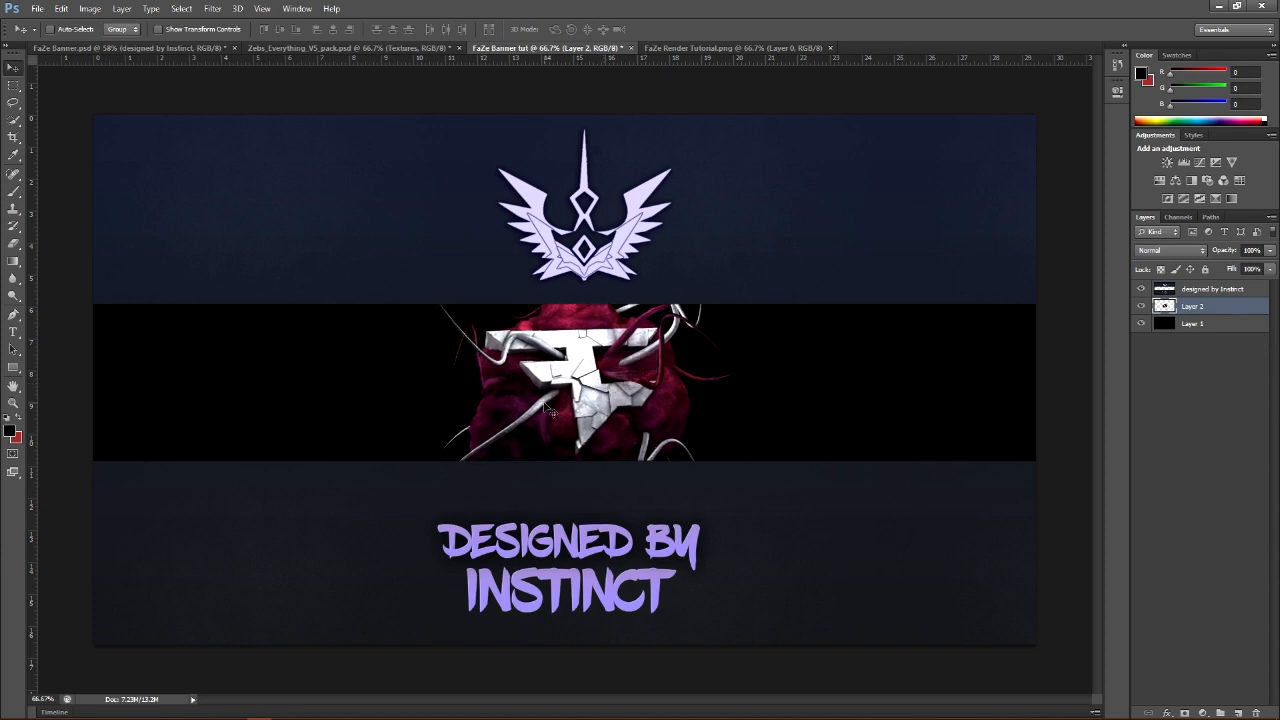
left_click_drag(541, 405, 540, 405)
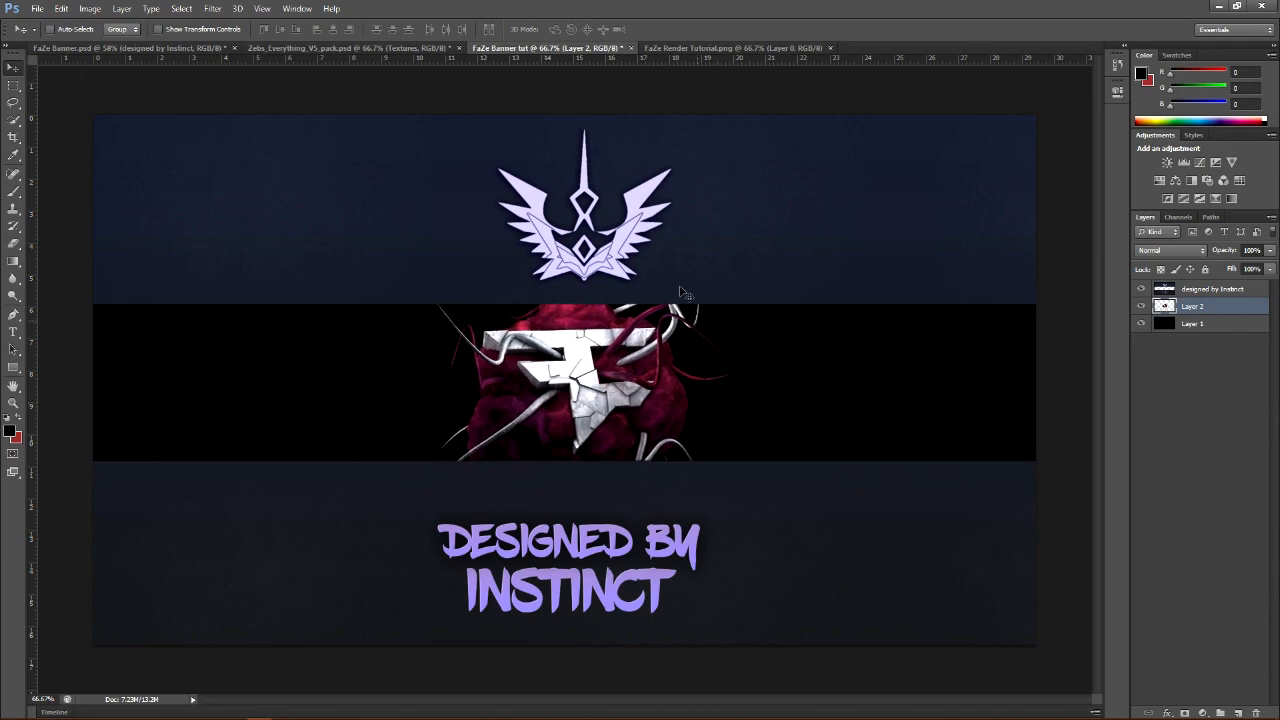
Close FaZe Render Tutorial.png and apply the Sharpen filter to the render layer in the banner
left_click(720, 49)
left_click(830, 48)
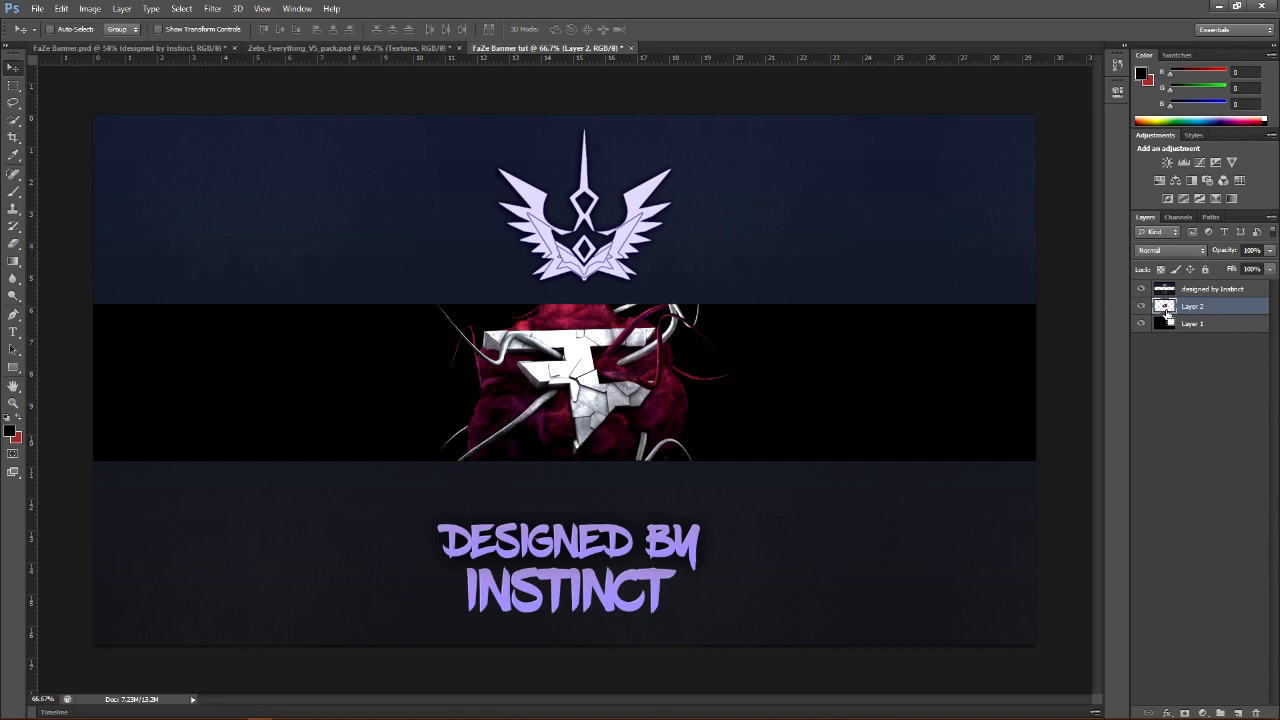
left_click(211, 9)
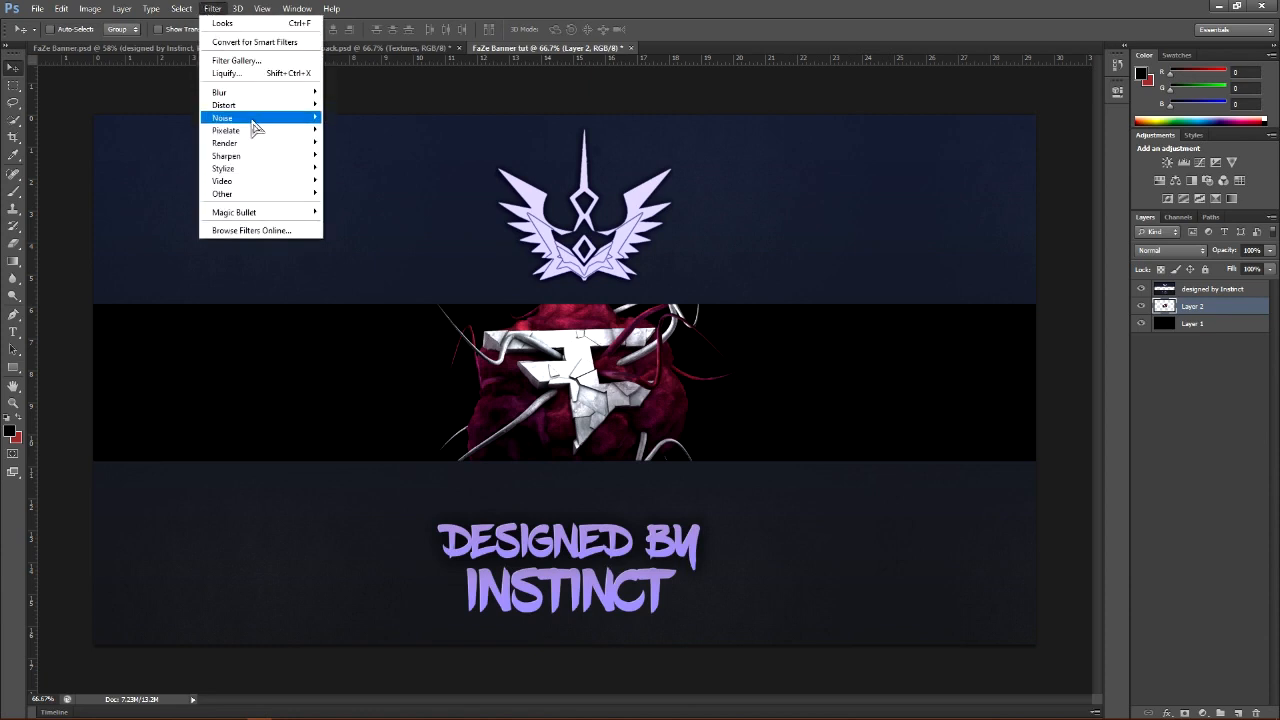
mouse_move(248, 158)
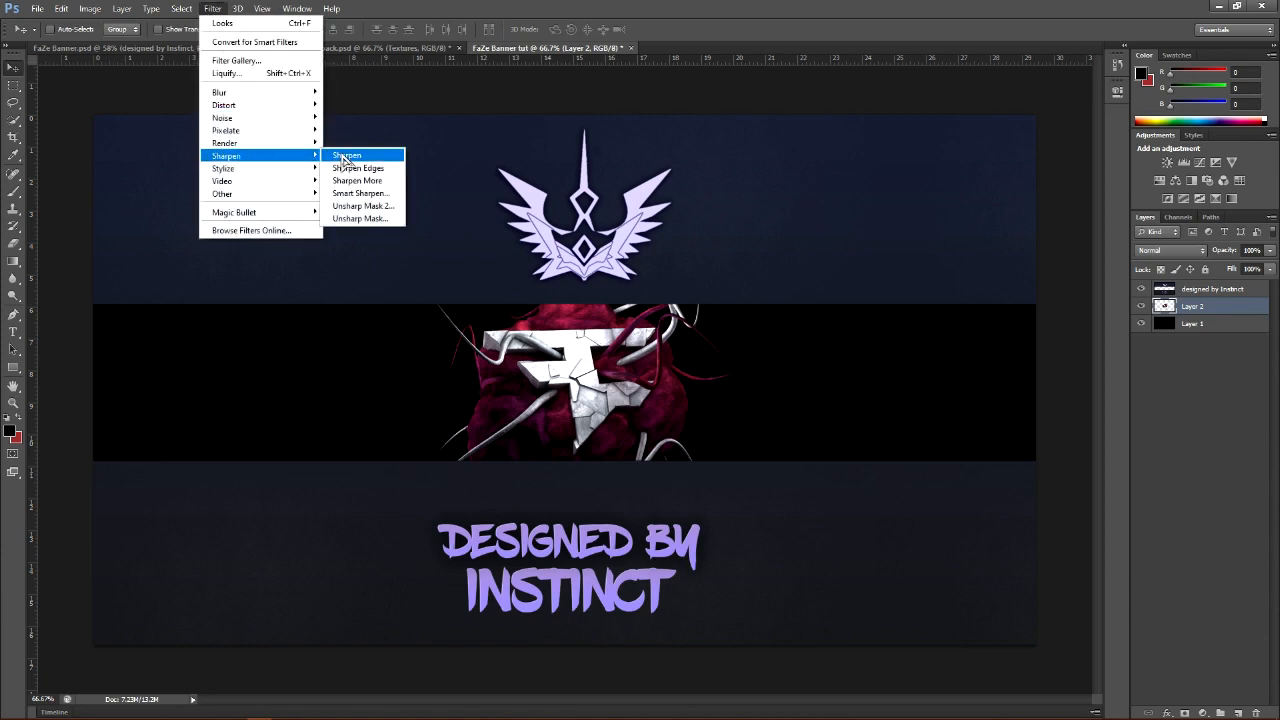
left_click(345, 157)
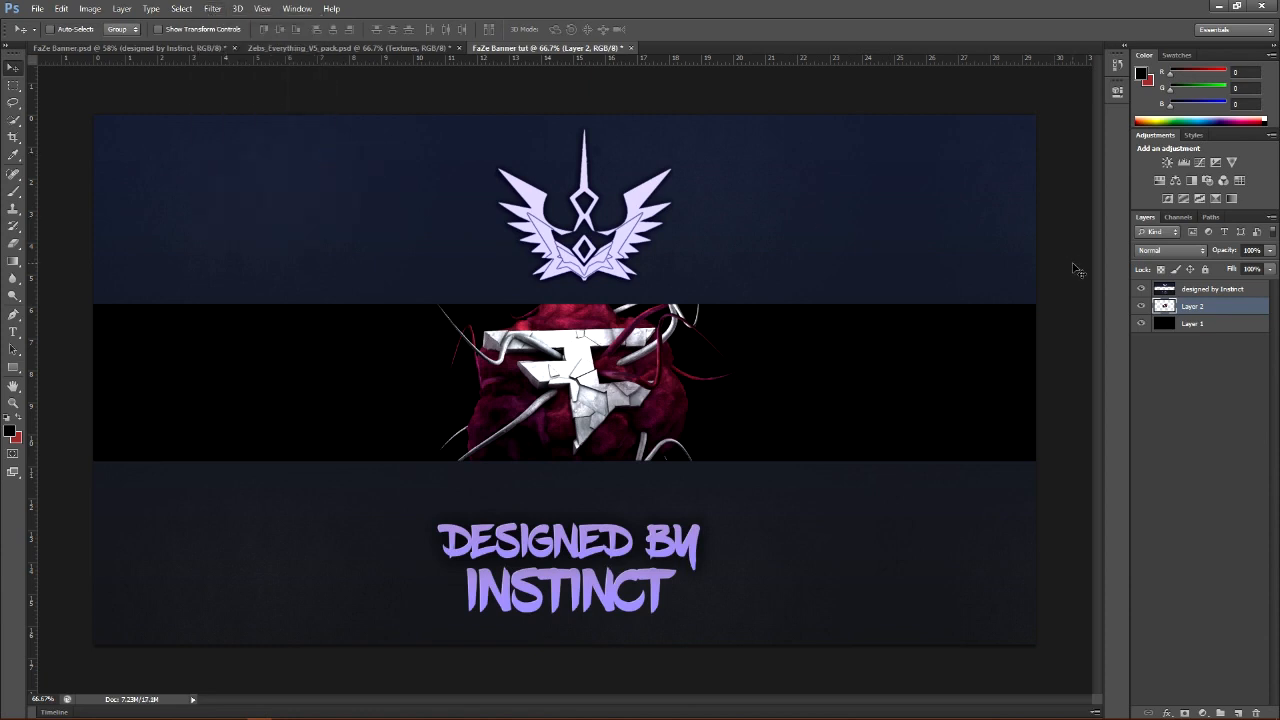
Duplicate the sharpened render layer and apply a Gaussian Blur to the lower copy as a glow behind the render
key("ctrl+j")
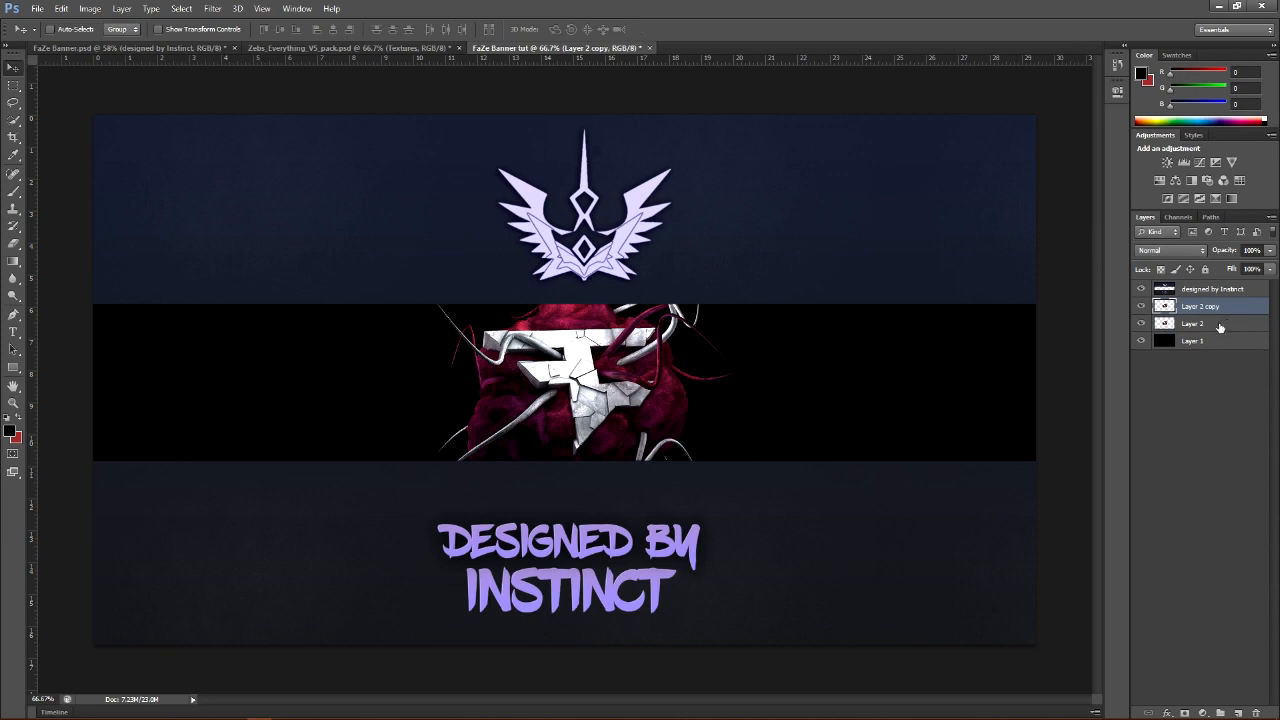
left_click(1219, 325)
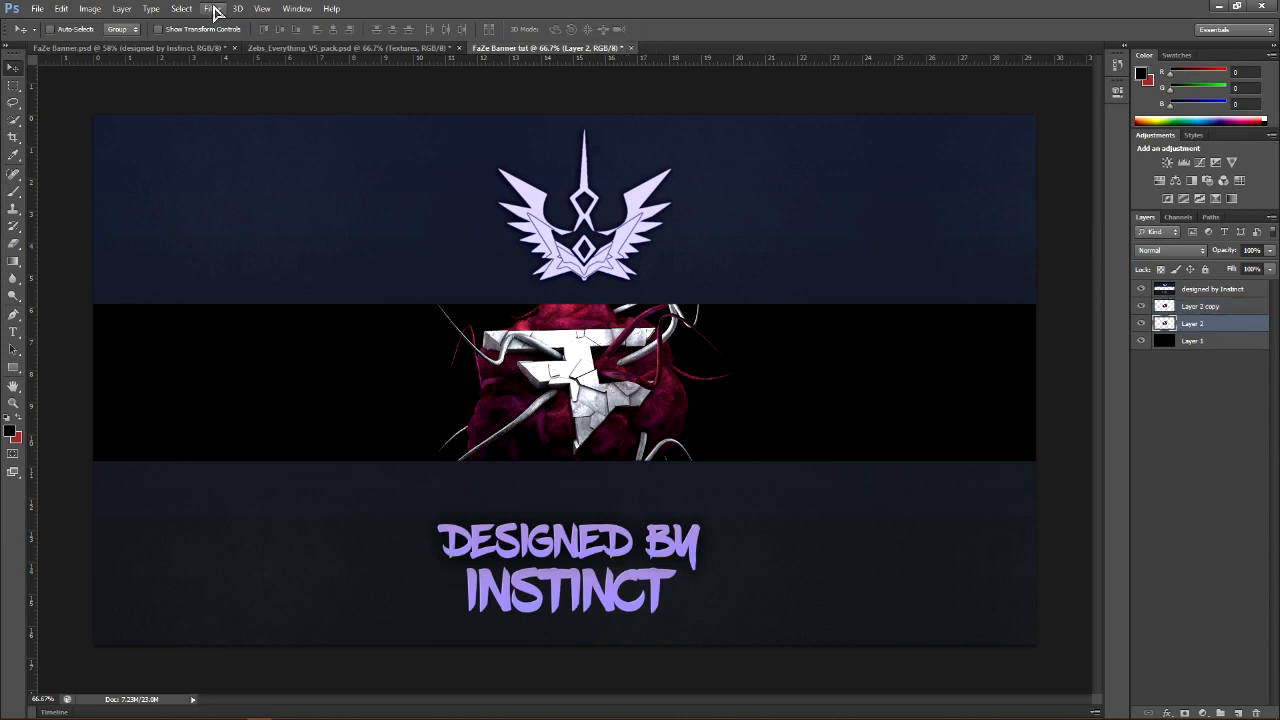
left_click(212, 9)
mouse_move(241, 106)
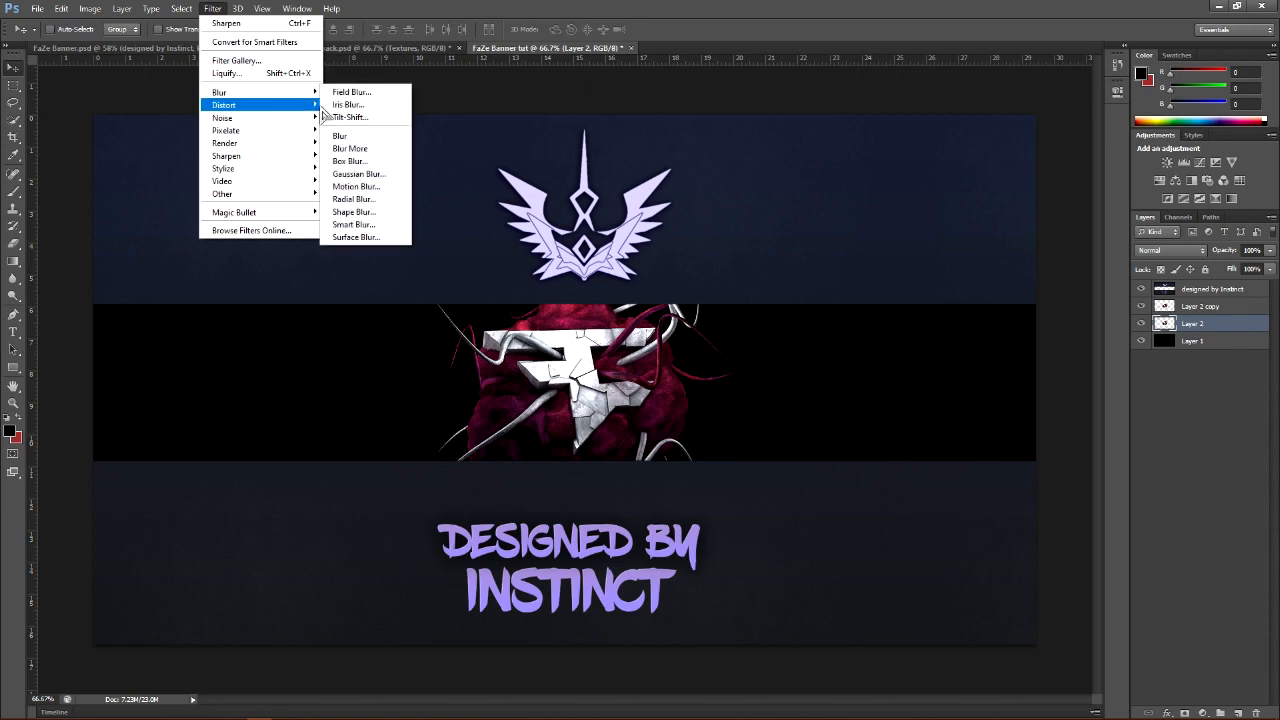
left_click(387, 173)
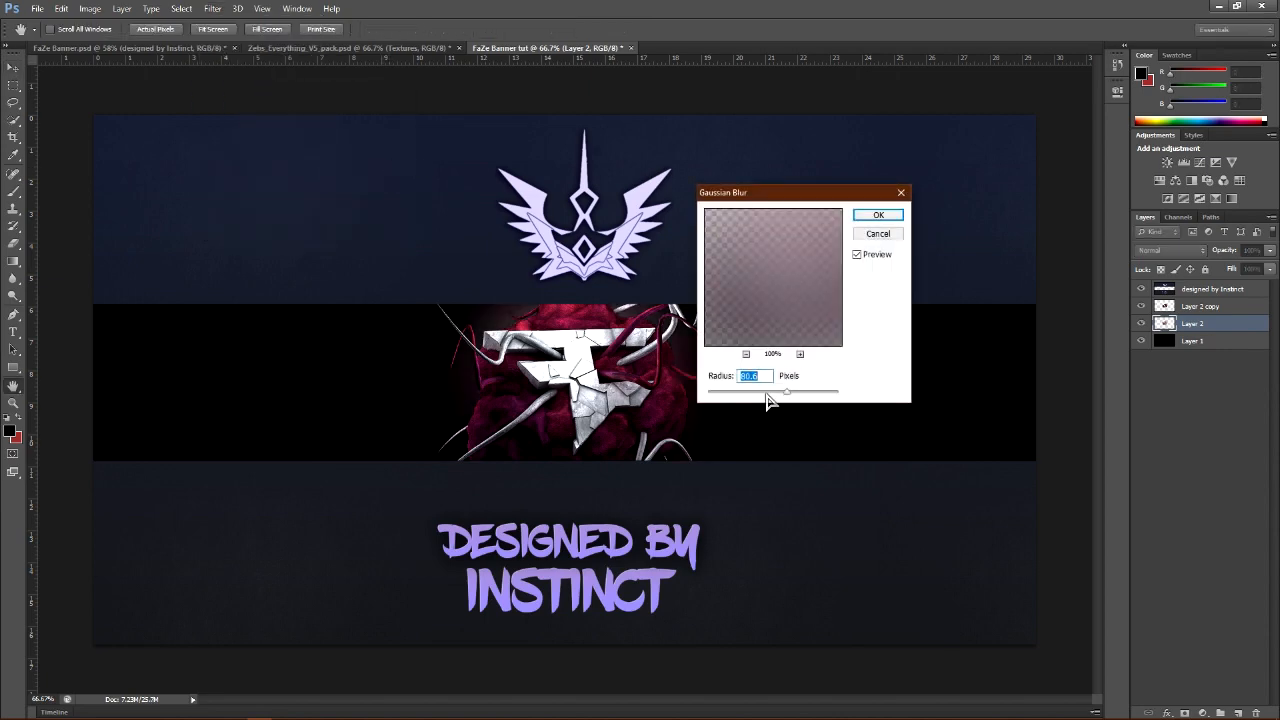
left_click(884, 216)
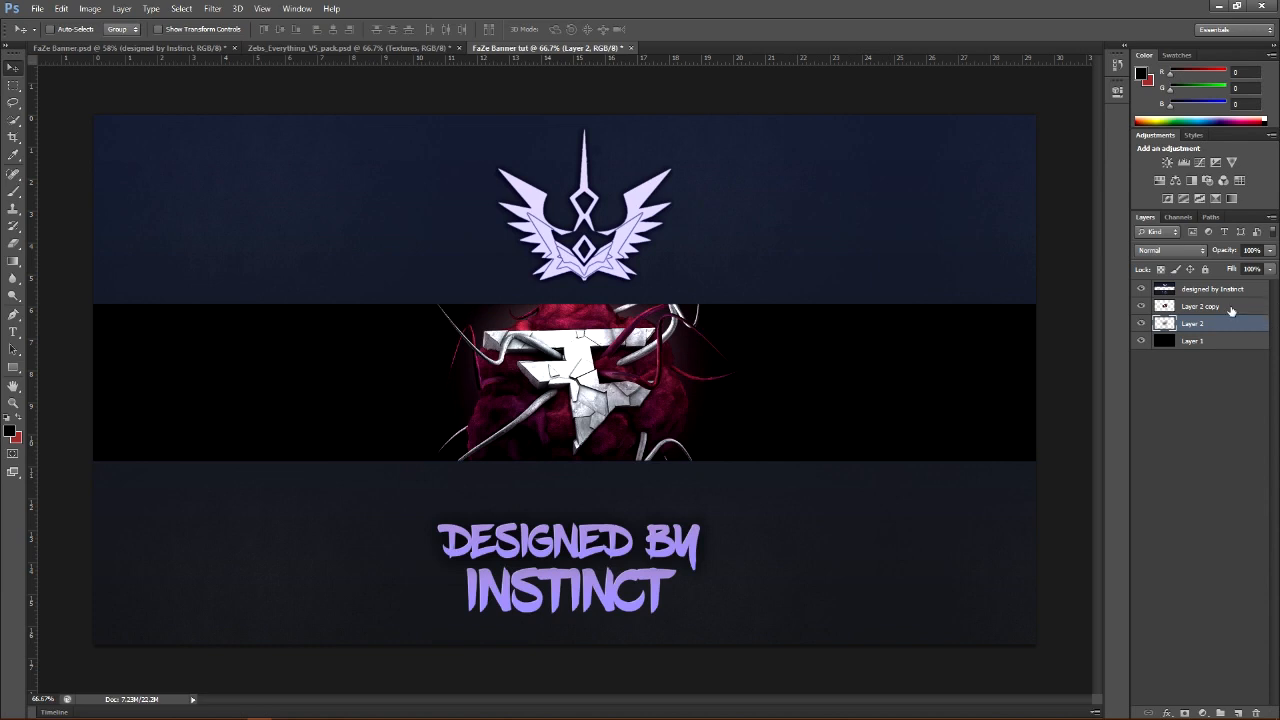
Duplicate the sharp render layer again and apply the Ripple filter at 344% and Medium size to the lower of the two sharp copies
left_click(1230, 308)
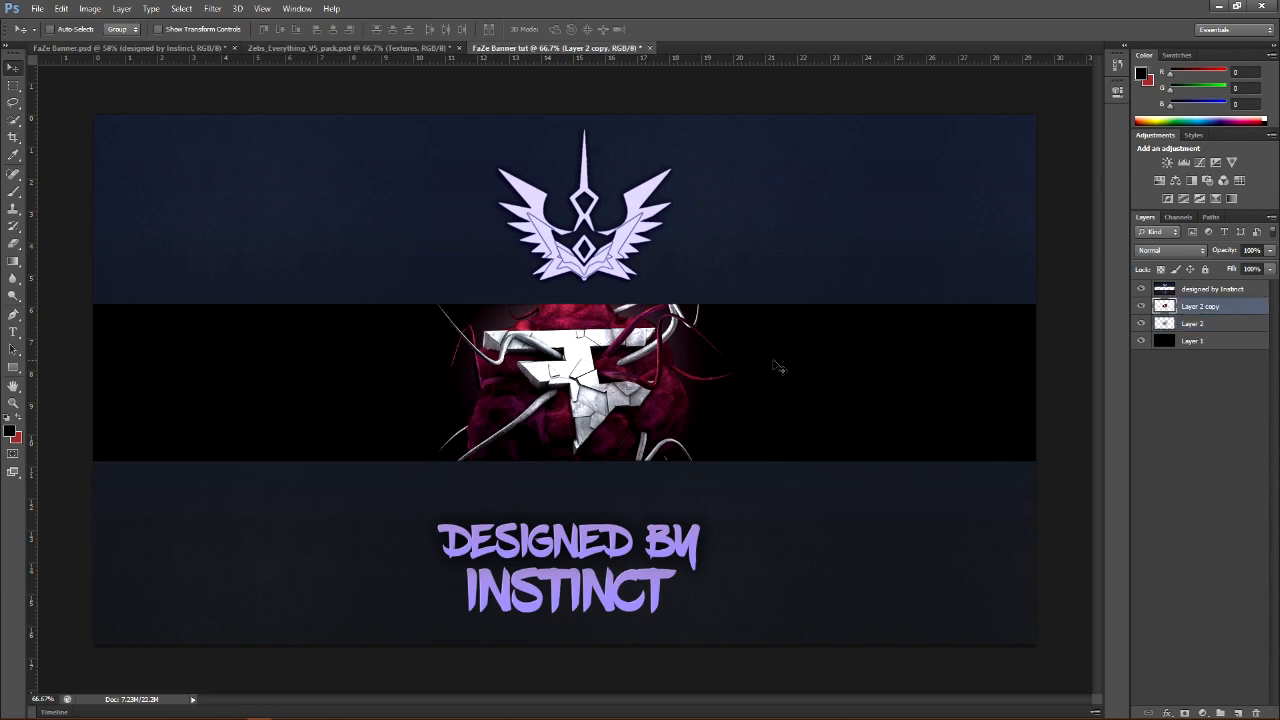
left_click(1140, 308)
left_click(1140, 308)
key("ctrl+j")
left_click(1200, 324)
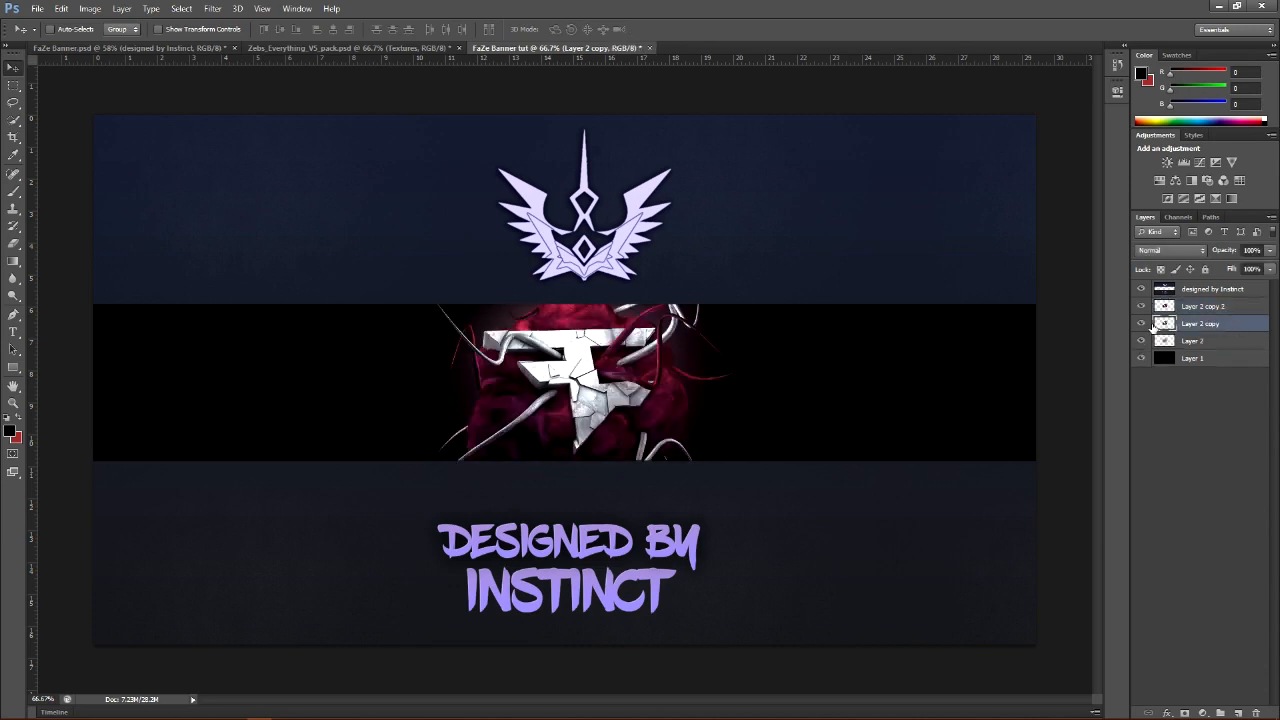
left_click(214, 10)
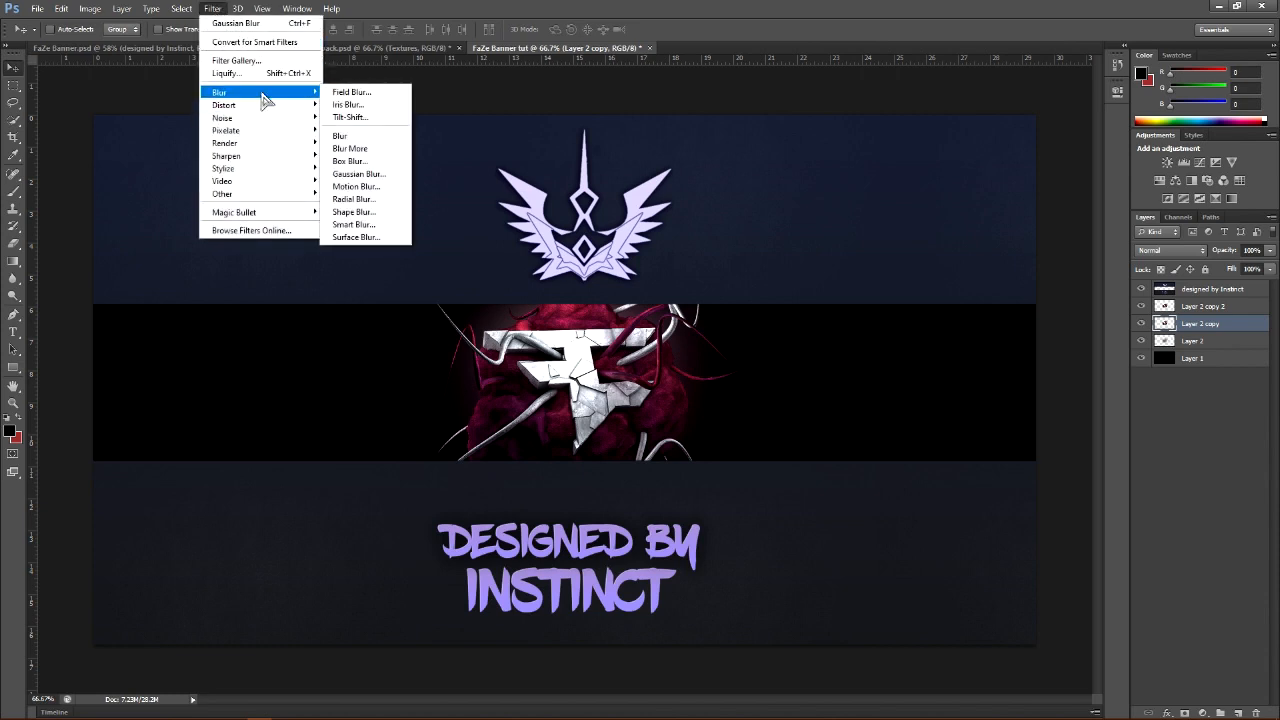
mouse_move(243, 112)
left_click(368, 146)
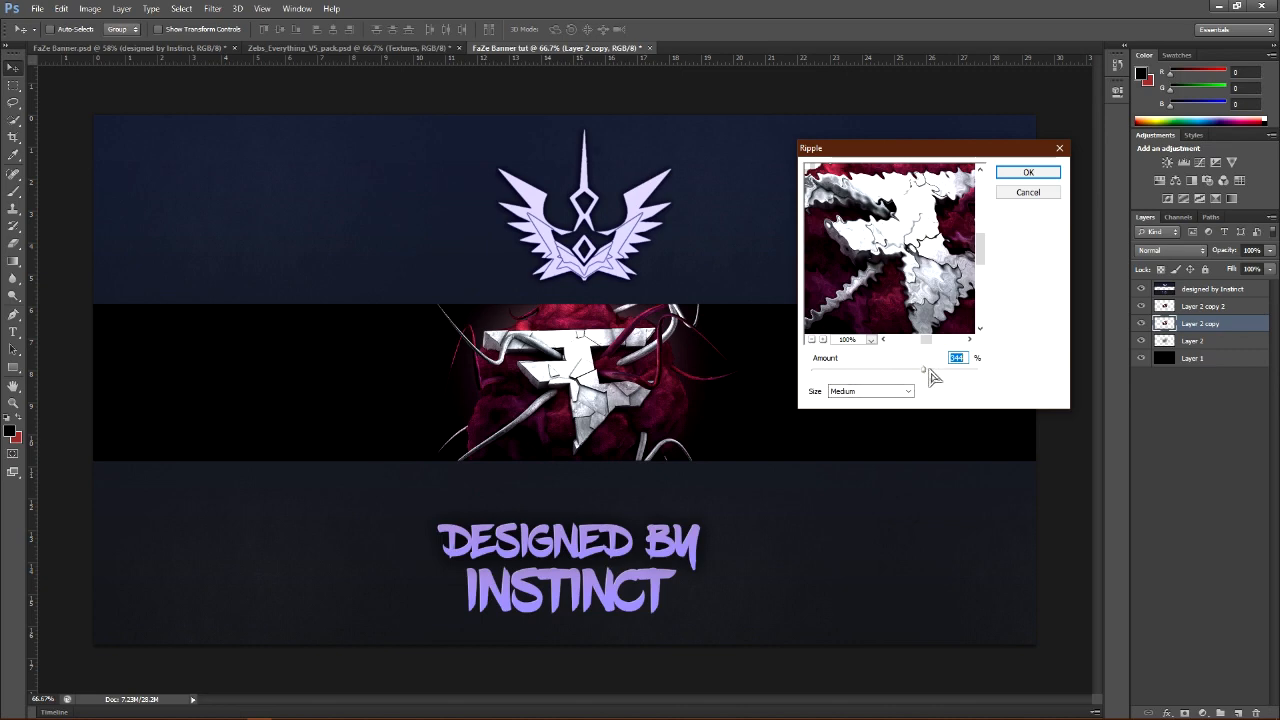
left_click(1038, 175)
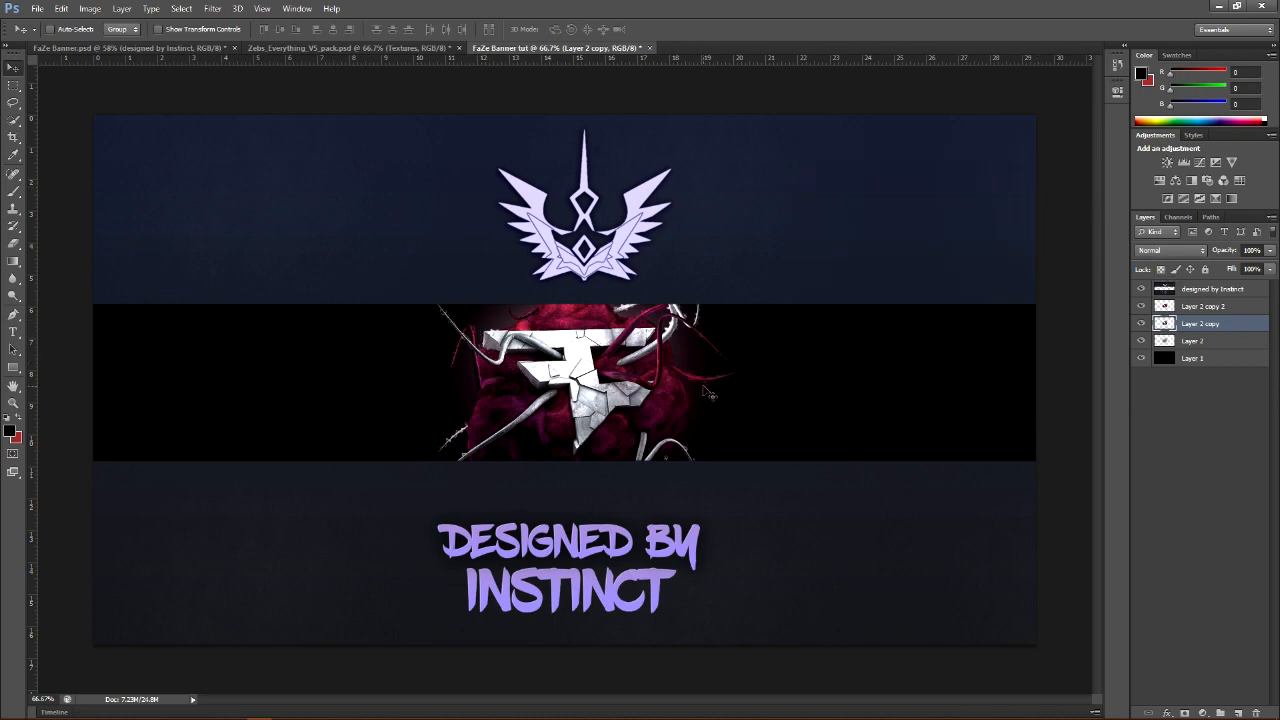
Lower the opacity of the topmost render copy to 80%
left_click(1205, 306)
left_click_drag(1269, 250, 1256, 272)
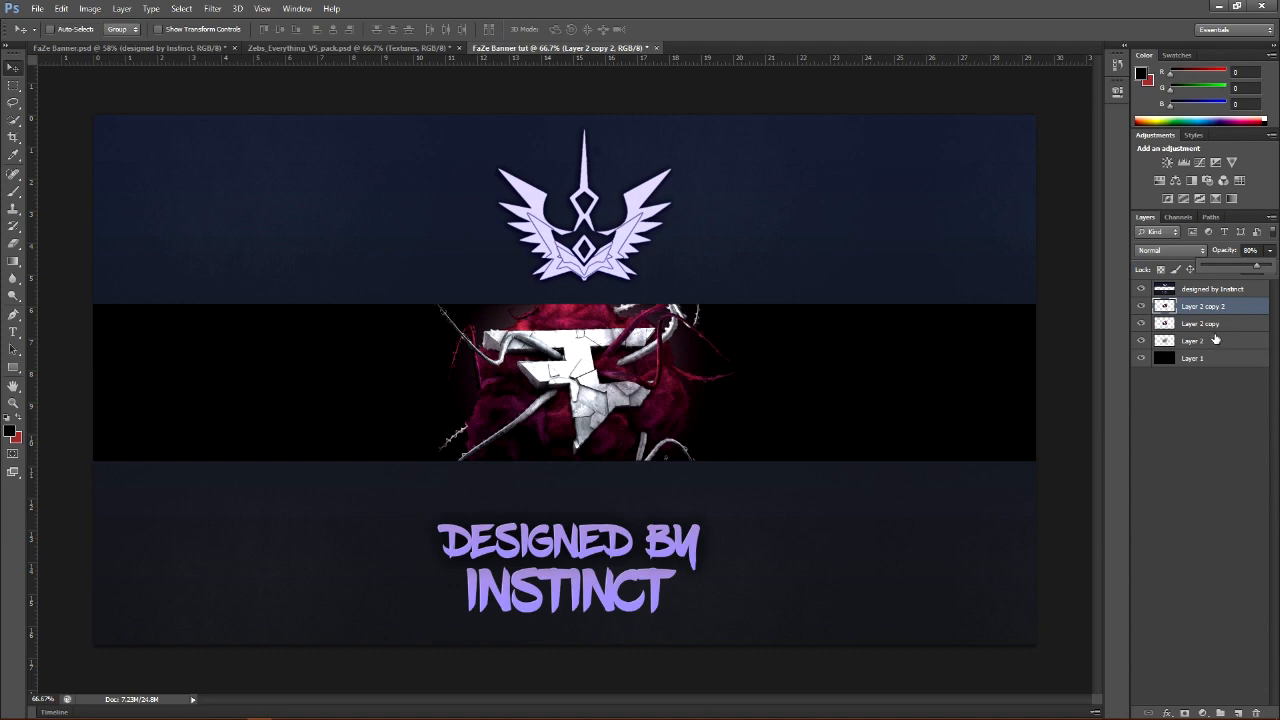
left_click(1226, 328)
left_click(1245, 309)
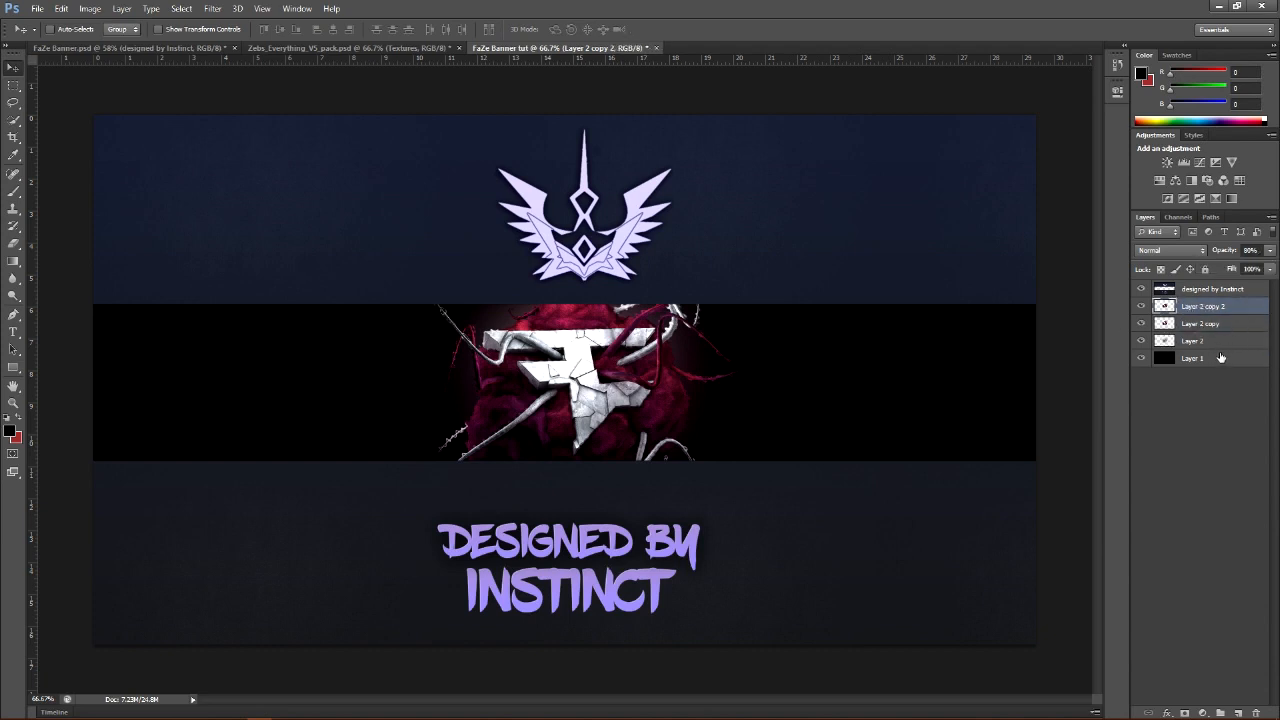
Merge the sharp, rippled and blurred render layers into a single layer and compare the banner with it hidden and shown
left_click(1225, 342, "shift")
left_click(1231, 305)
left_click(1228, 342, "shift")
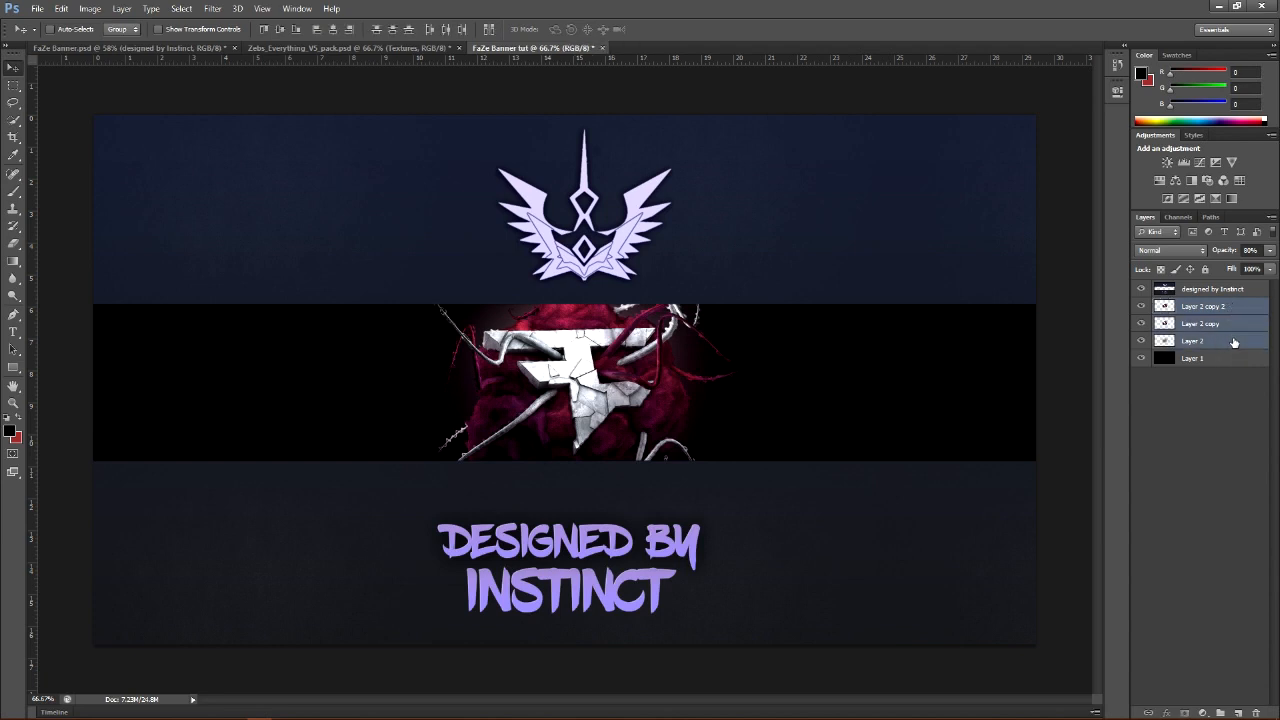
right_click(1234, 324)
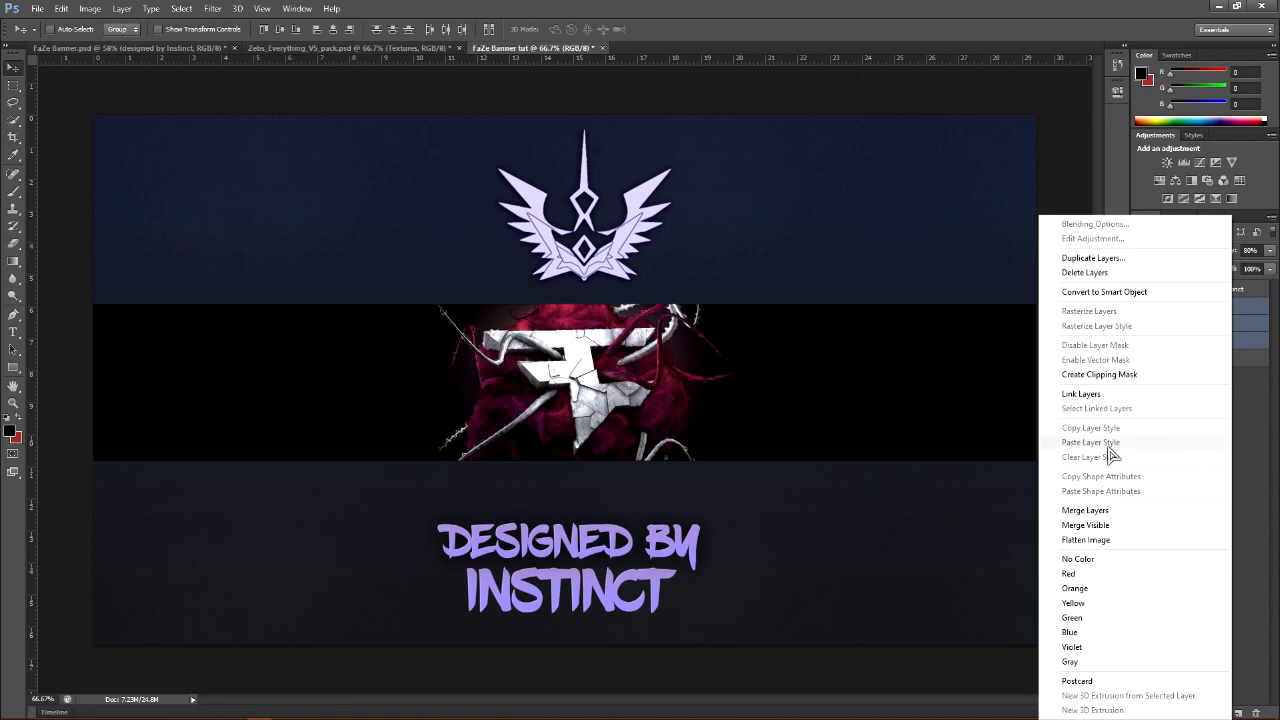
left_click(1100, 509)
left_click(1142, 307)
left_click(1142, 307)
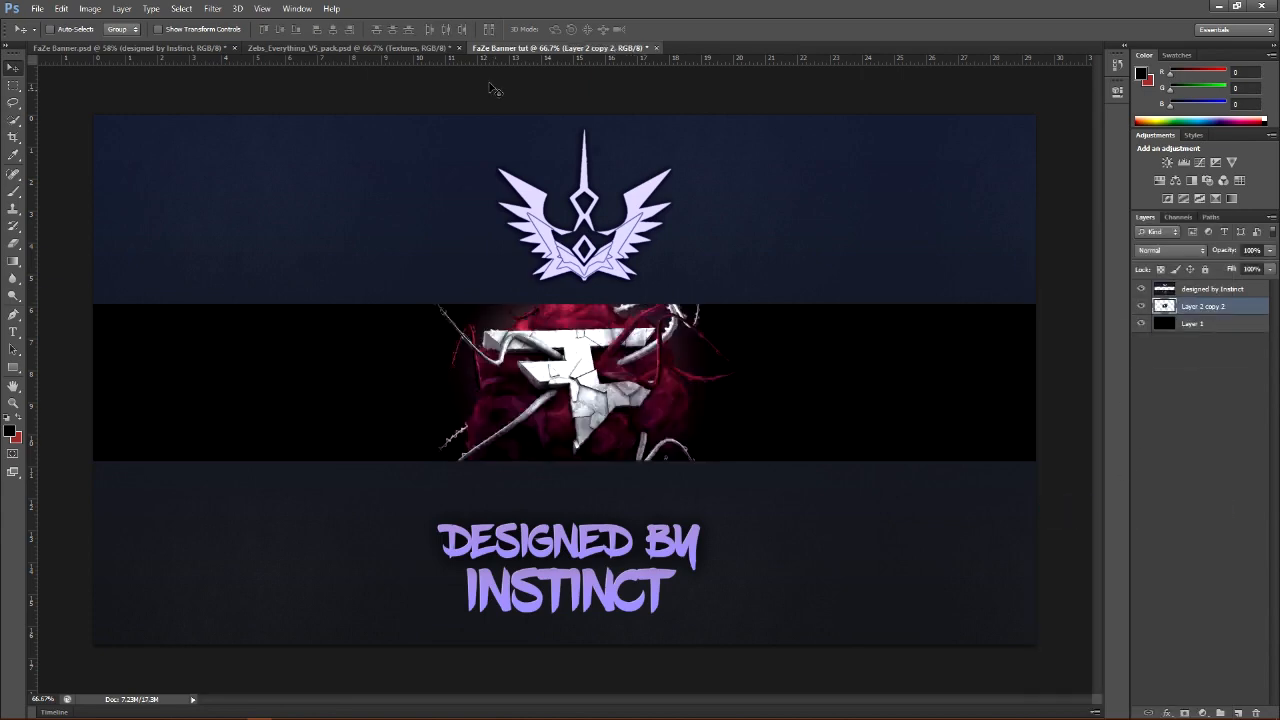
Bring smoke layer 1 from the 3D smoke group of Zebs_Everything_V5_pack into the FaZe Banner tut document over the logo
left_click(395, 49)
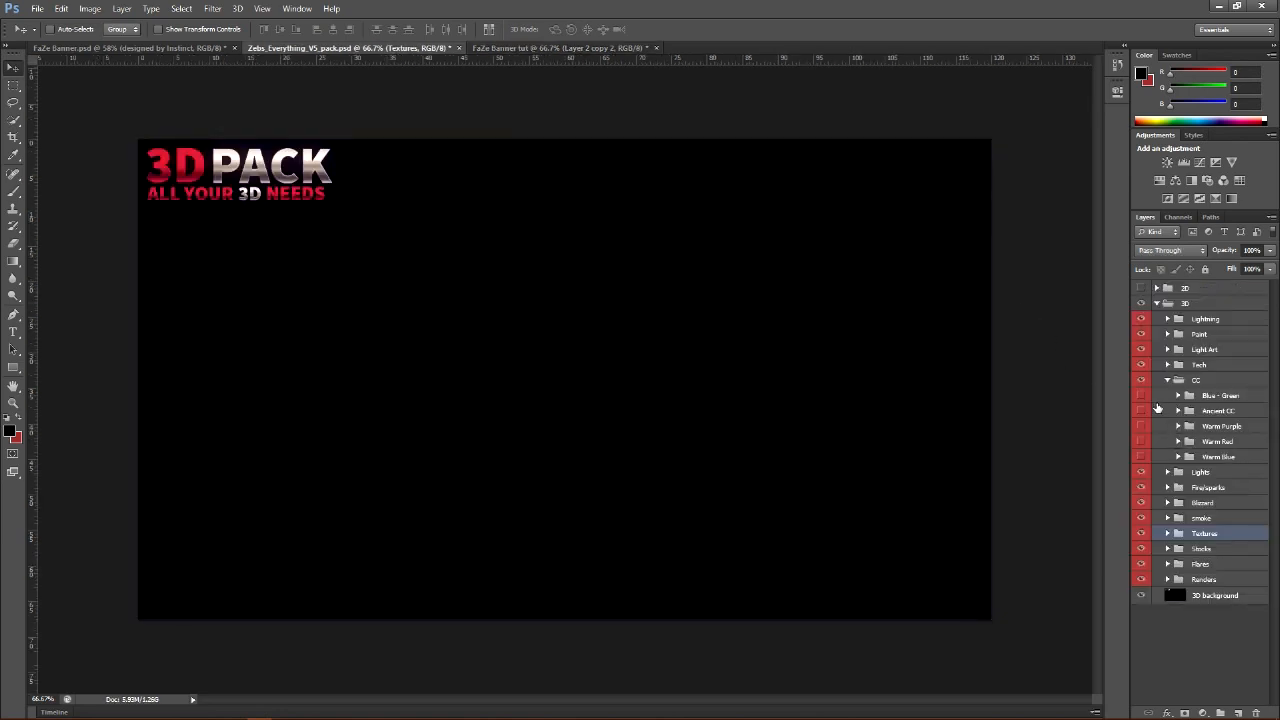
left_click(1167, 381)
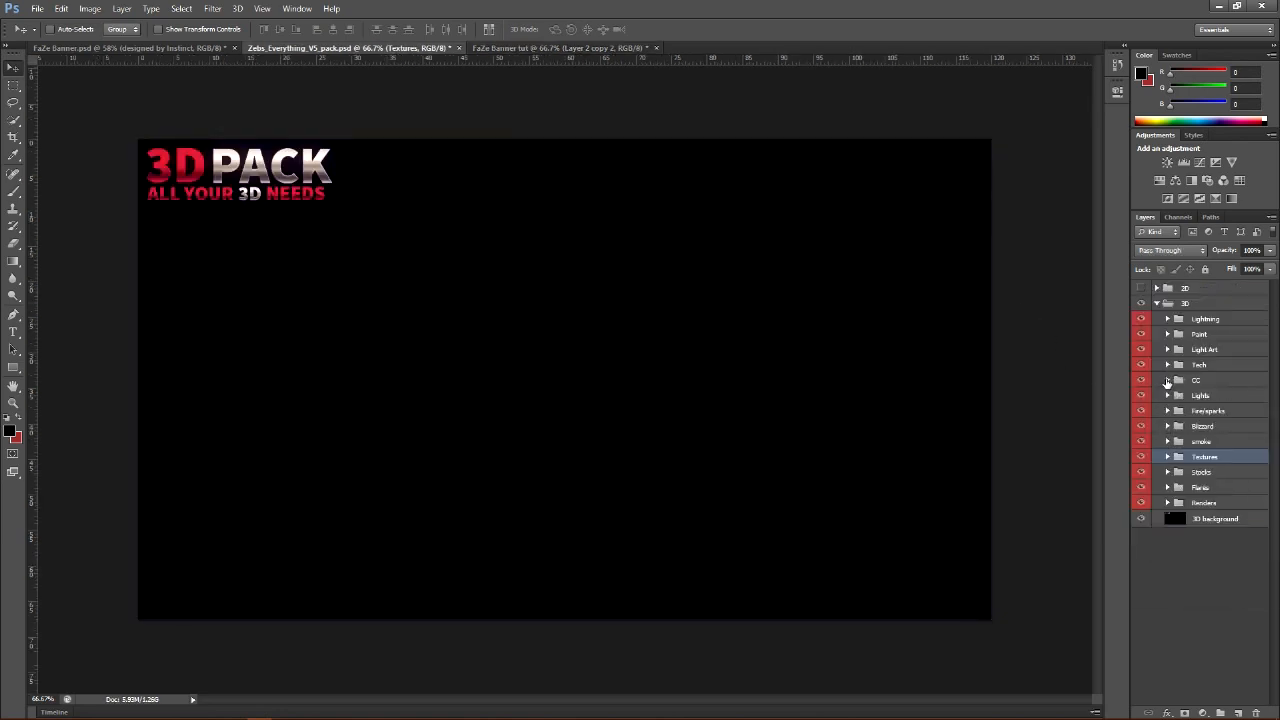
left_click(1224, 443)
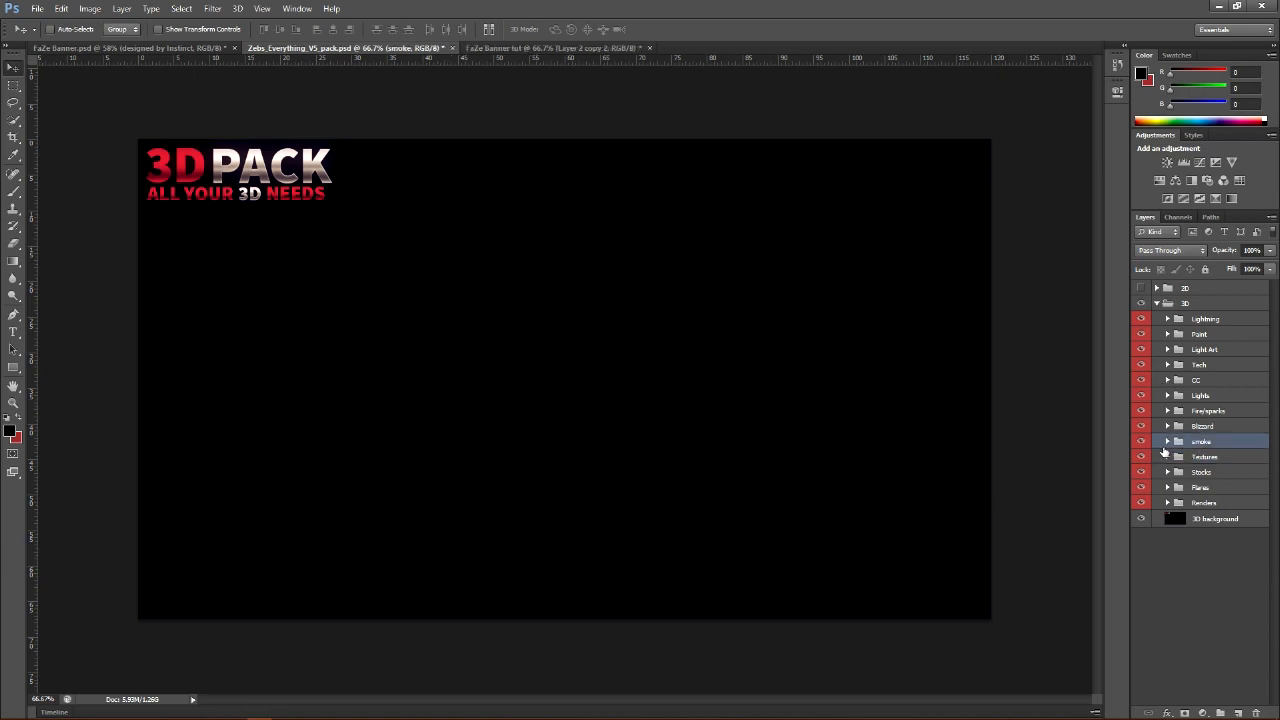
left_click(1167, 442)
left_click(1226, 474)
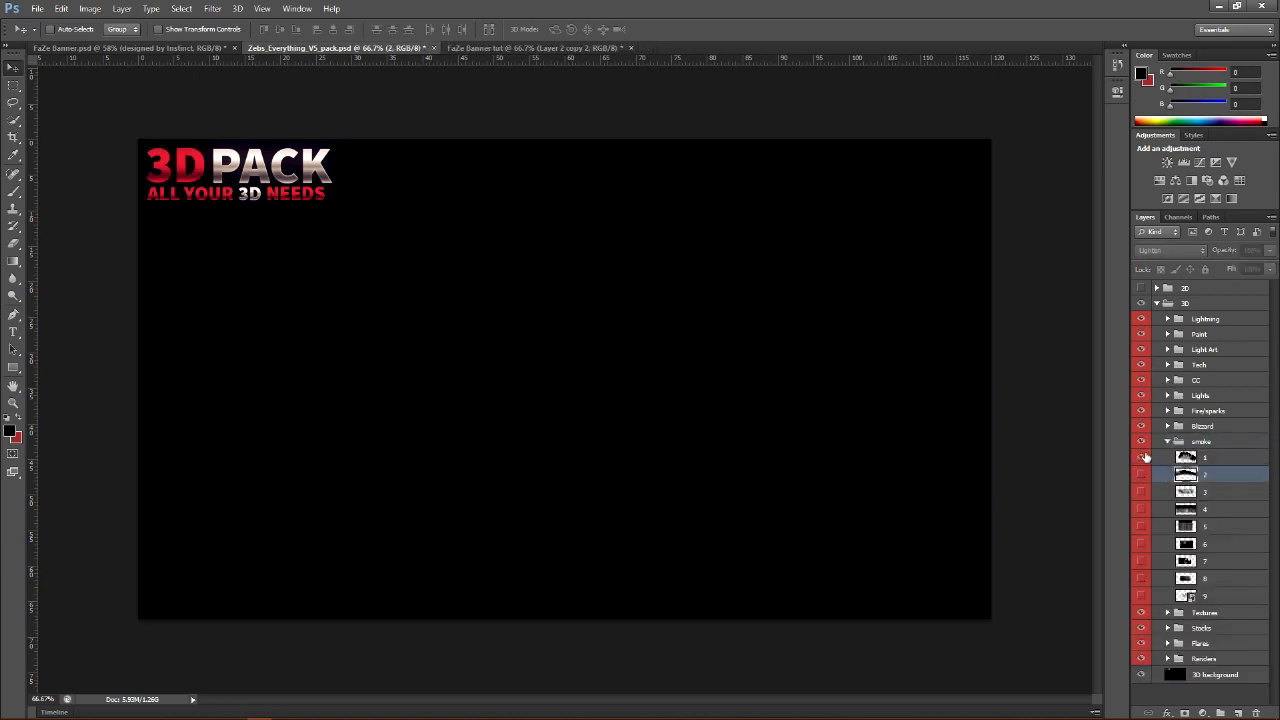
left_click(1143, 457)
left_click(1220, 457)
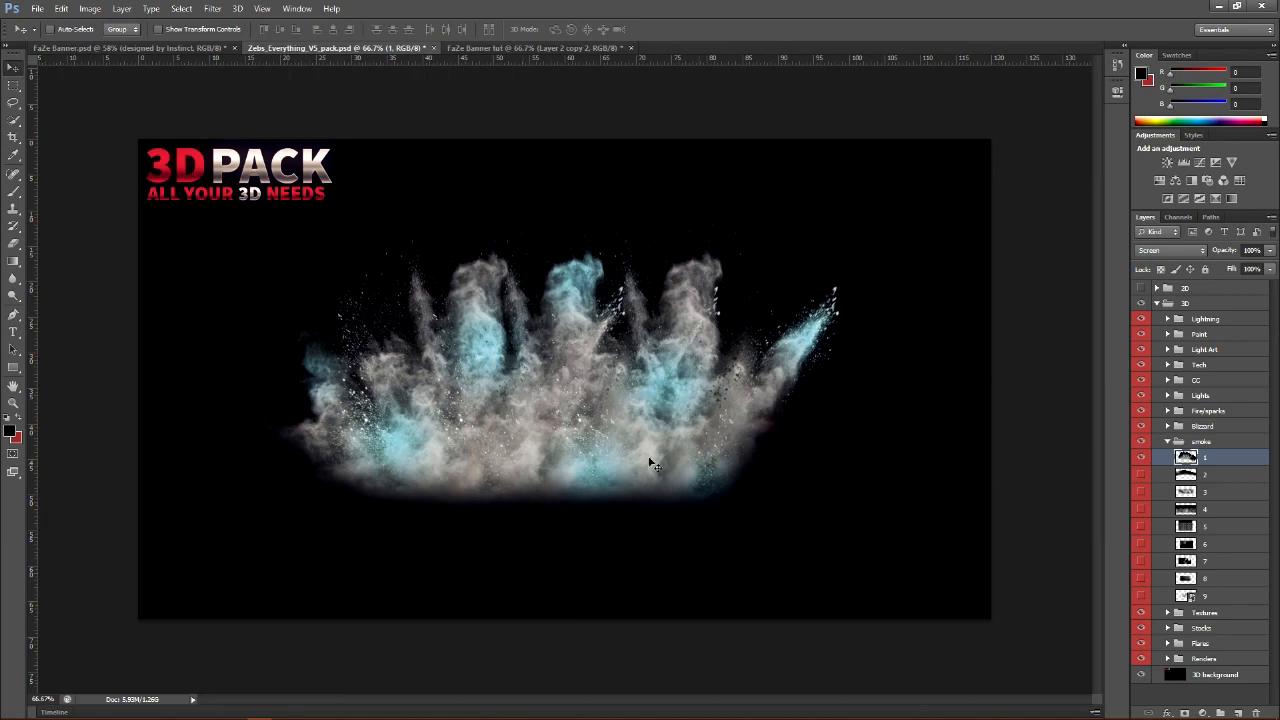
left_click_drag(558, 401, 594, 433)
left_click_drag(580, 452, 590, 362)
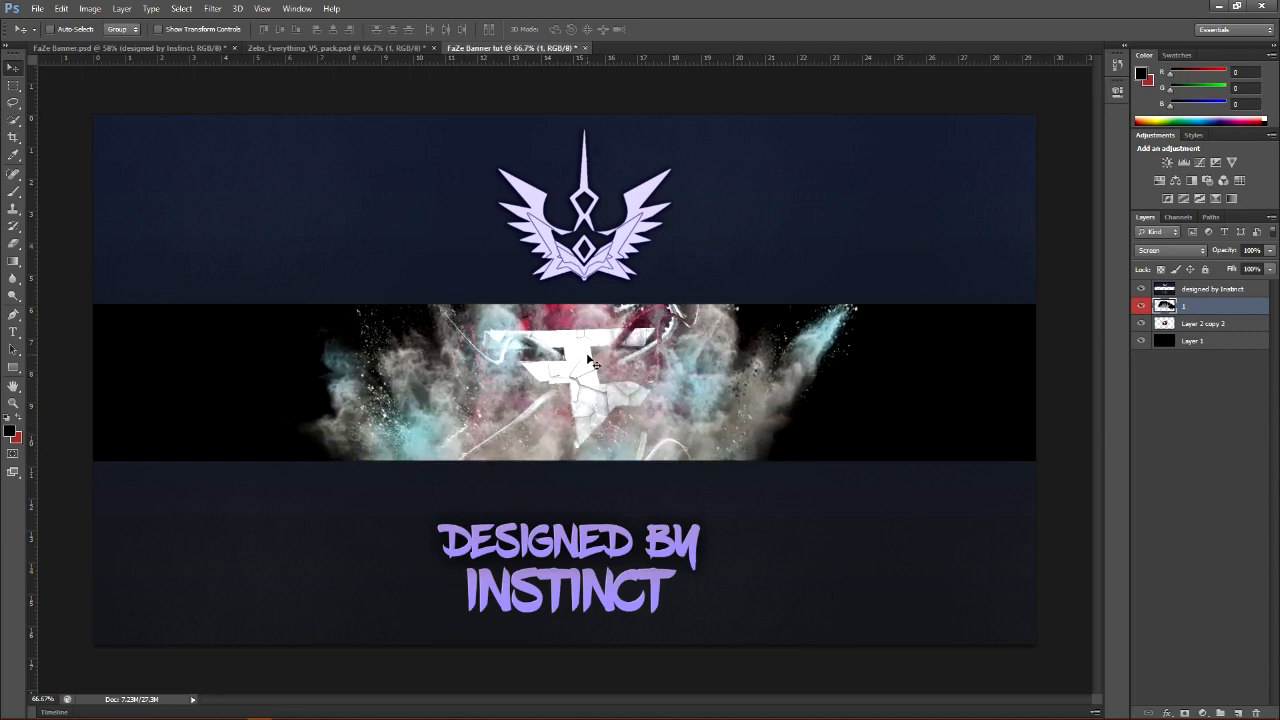
Scale the smoke down to about 92% and move it so it rises from the strip's lower edge around the logo
key("ctrl+t")
left_click_drag(222, 142, 295, 189)
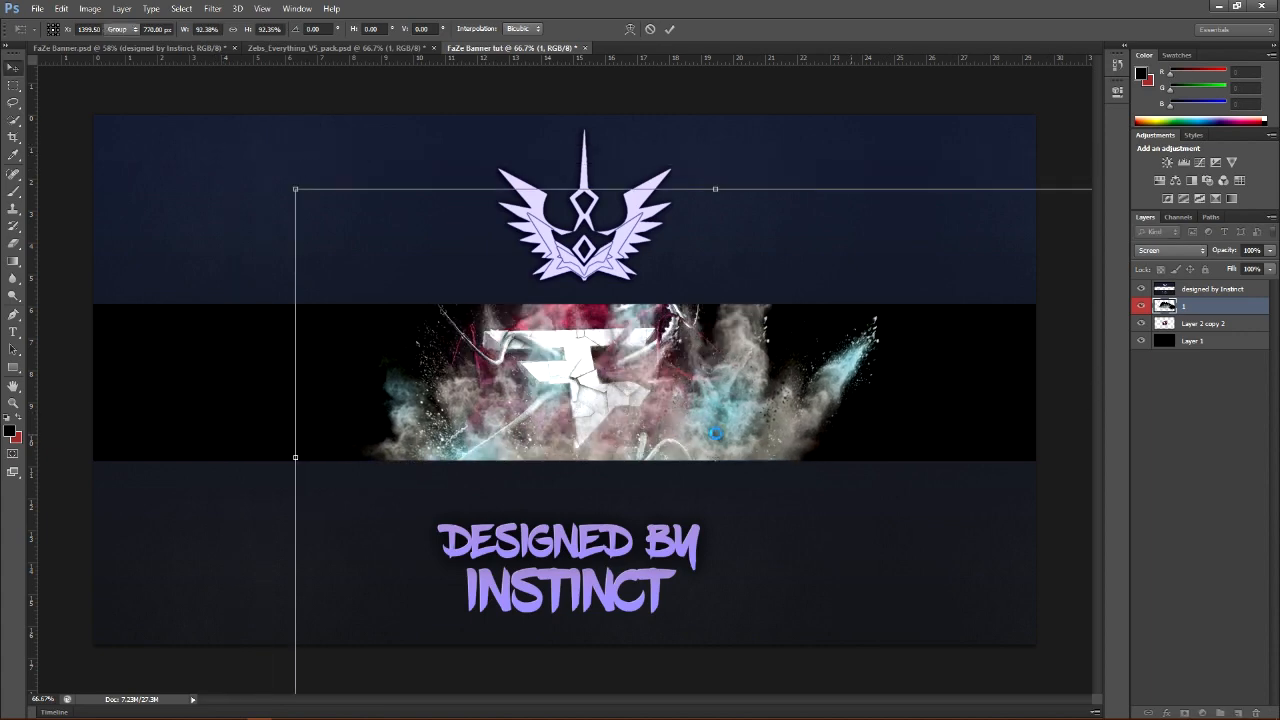
key("Return")
left_click_drag(694, 423, 647, 457)
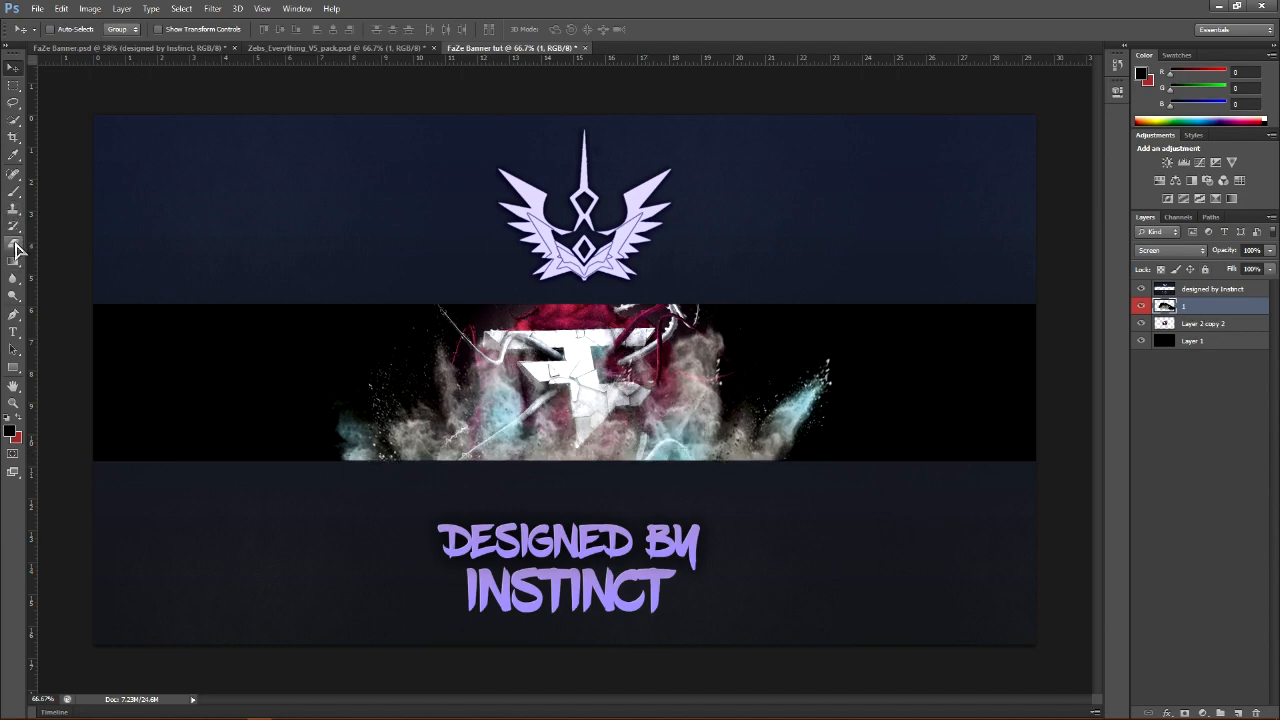
Erase the smoke covering the FaZe logo with a soft round eraser at 64 px and 77 px, 0% hardness
left_click(15, 247)
right_click(590, 366)
left_click(652, 381)
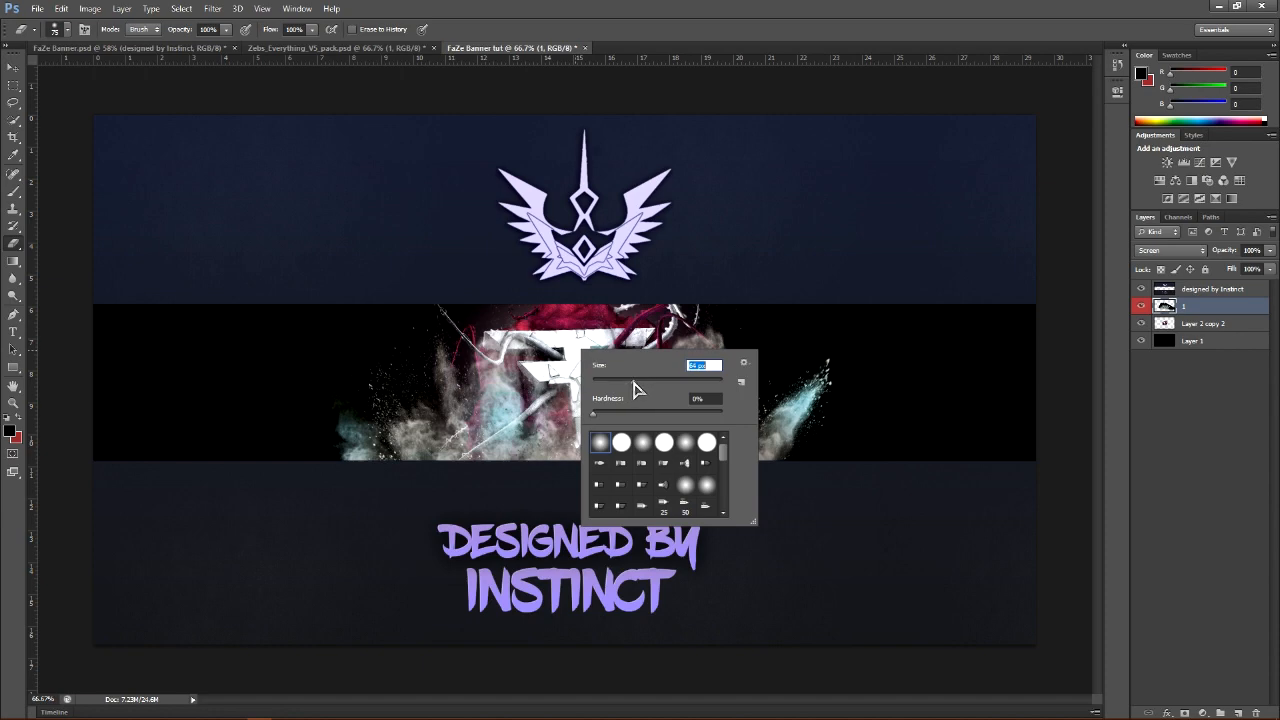
key("Return")
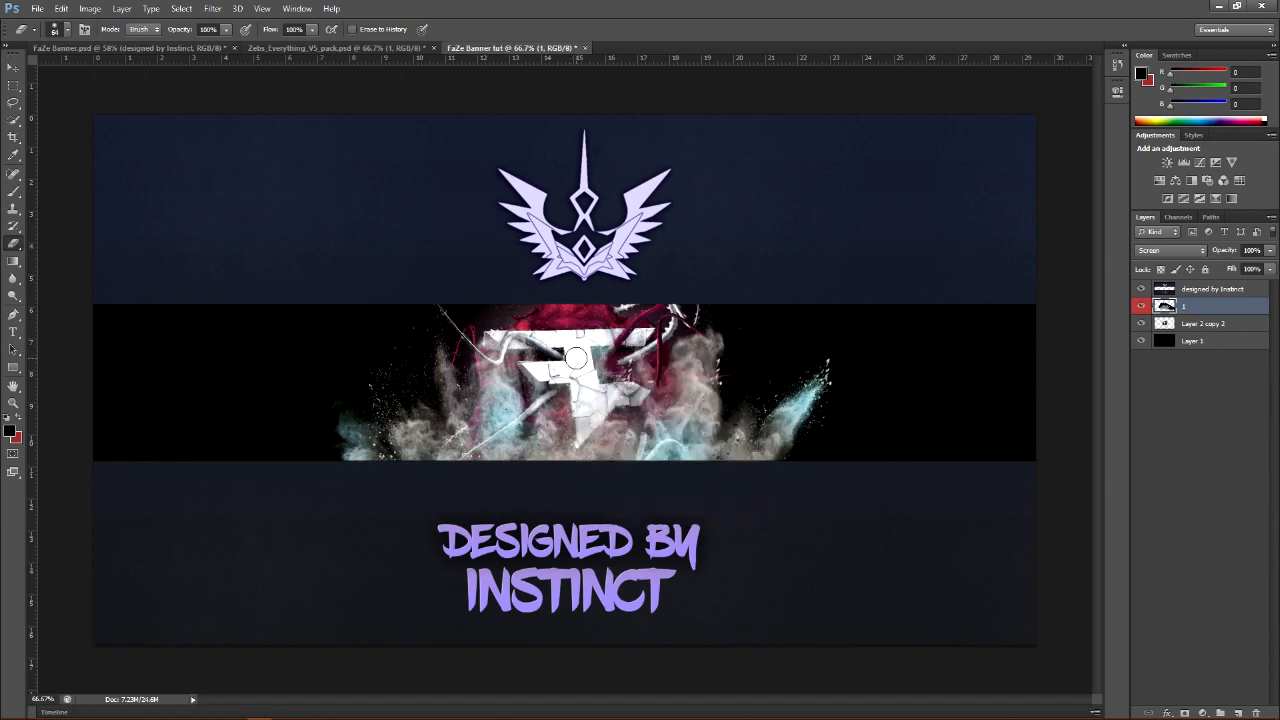
mouse_move(586, 418)
left_mouse_down()
mouse_move(585, 430)
mouse_move(598, 400)
mouse_move(637, 392)
mouse_move(606, 402)
mouse_move(582, 343)
mouse_move(626, 338)
mouse_move(598, 360)
mouse_move(626, 372)
mouse_move(628, 354)
mouse_move(620, 392)
mouse_move(634, 346)
mouse_move(646, 360)
left_mouse_up()
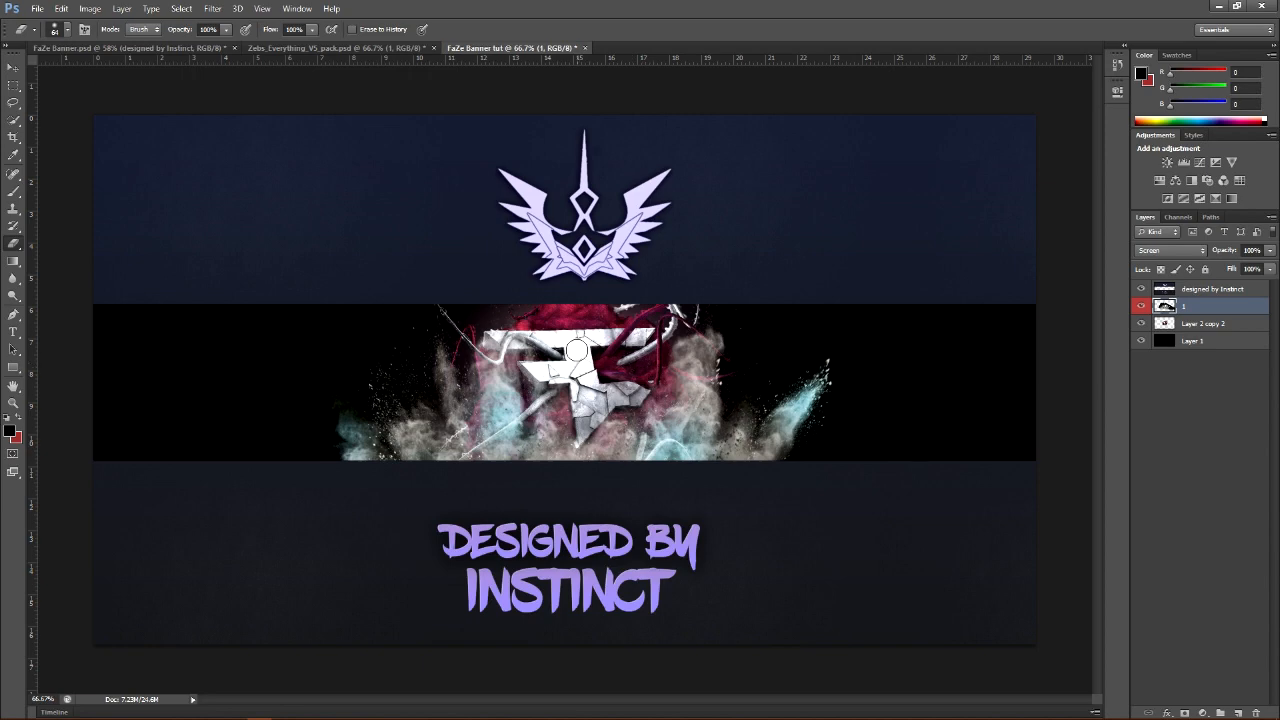
mouse_move(524, 340)
left_mouse_down()
mouse_move(506, 342)
mouse_move(555, 339)
mouse_move(545, 378)
mouse_move(578, 378)
mouse_move(580, 405)
left_mouse_up()
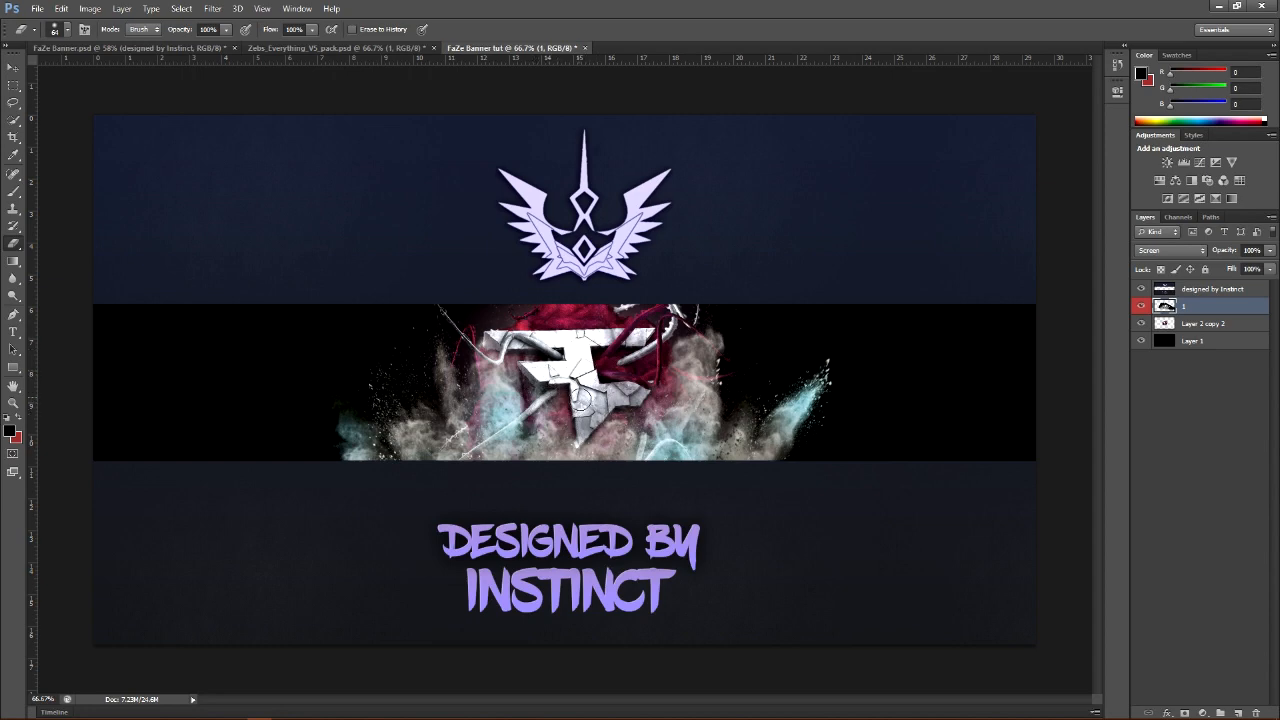
right_click(562, 374)
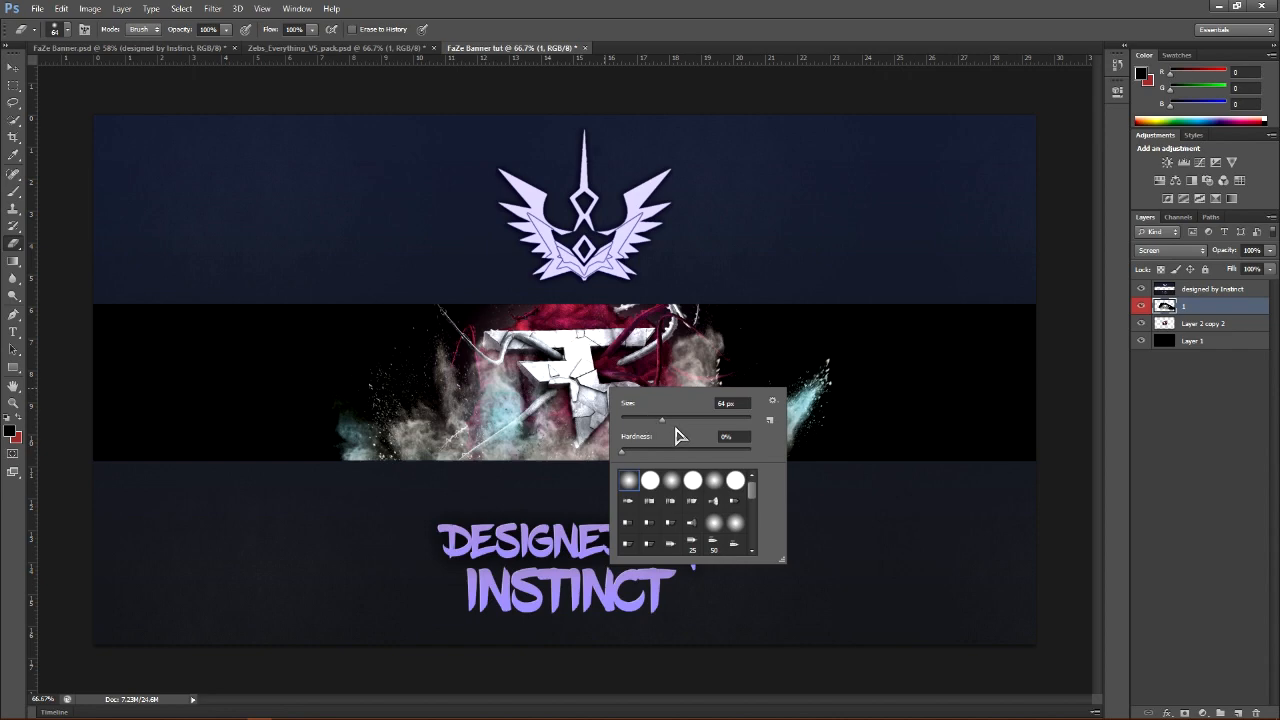
mouse_move(580, 380)
left_mouse_down()
mouse_move(578, 395)
mouse_move(560, 379)
mouse_move(547, 395)
mouse_move(566, 412)
mouse_move(580, 413)
mouse_move(542, 390)
mouse_move(508, 318)
left_mouse_up()
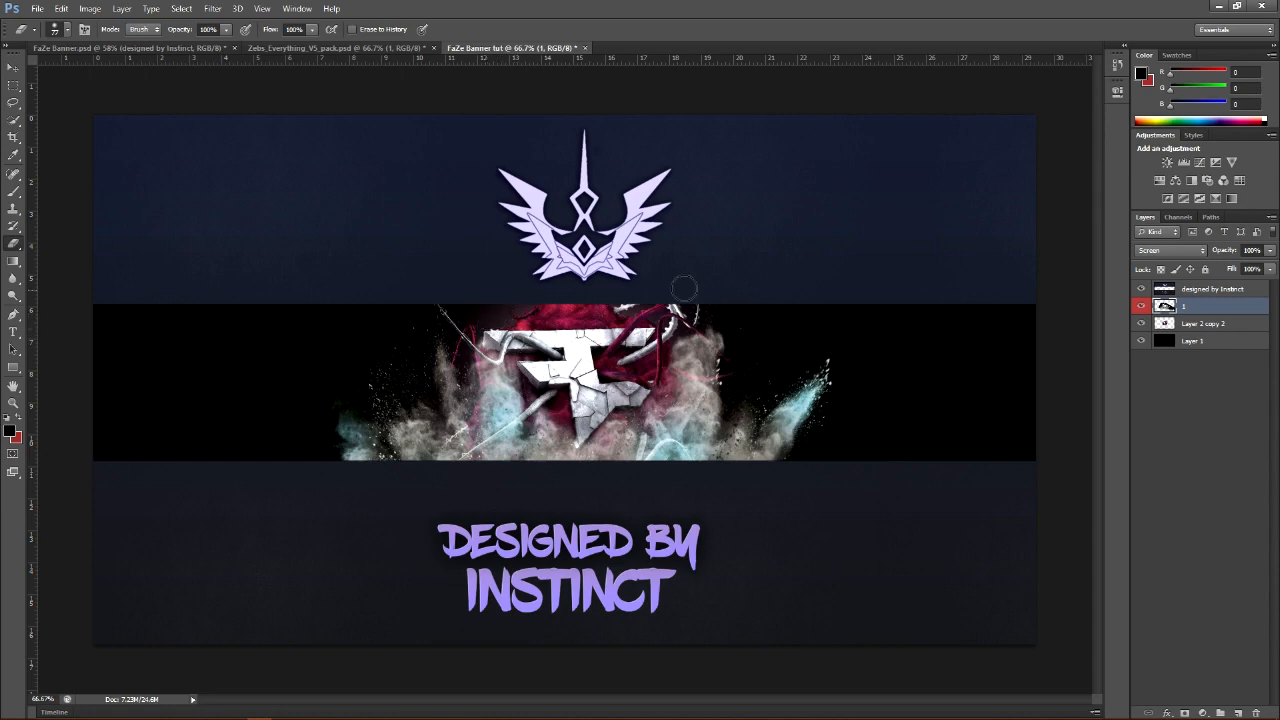
Set the soft eraser to 300 px and fade the outer edges of the smoke
right_click(920, 392)
mouse_move(987, 419)
left_mouse_down()
mouse_move(1055, 422)
mouse_move(1035, 428)
left_mouse_up()
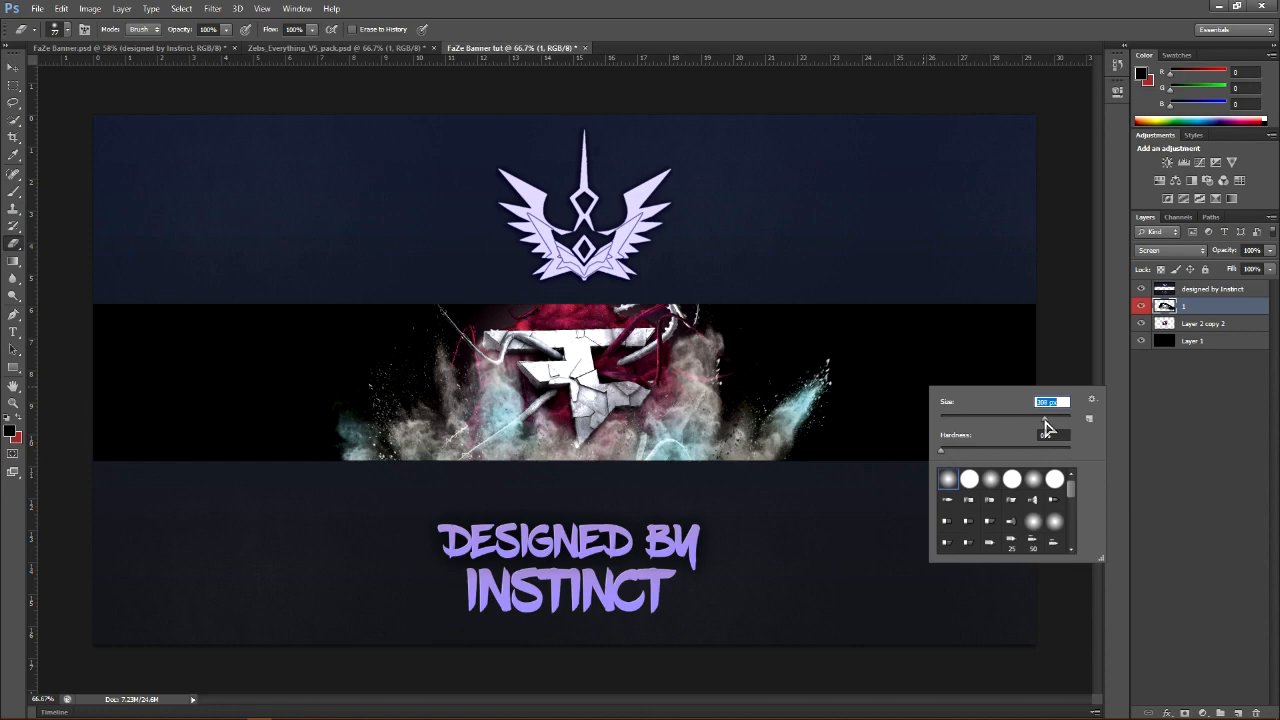
key("Return")
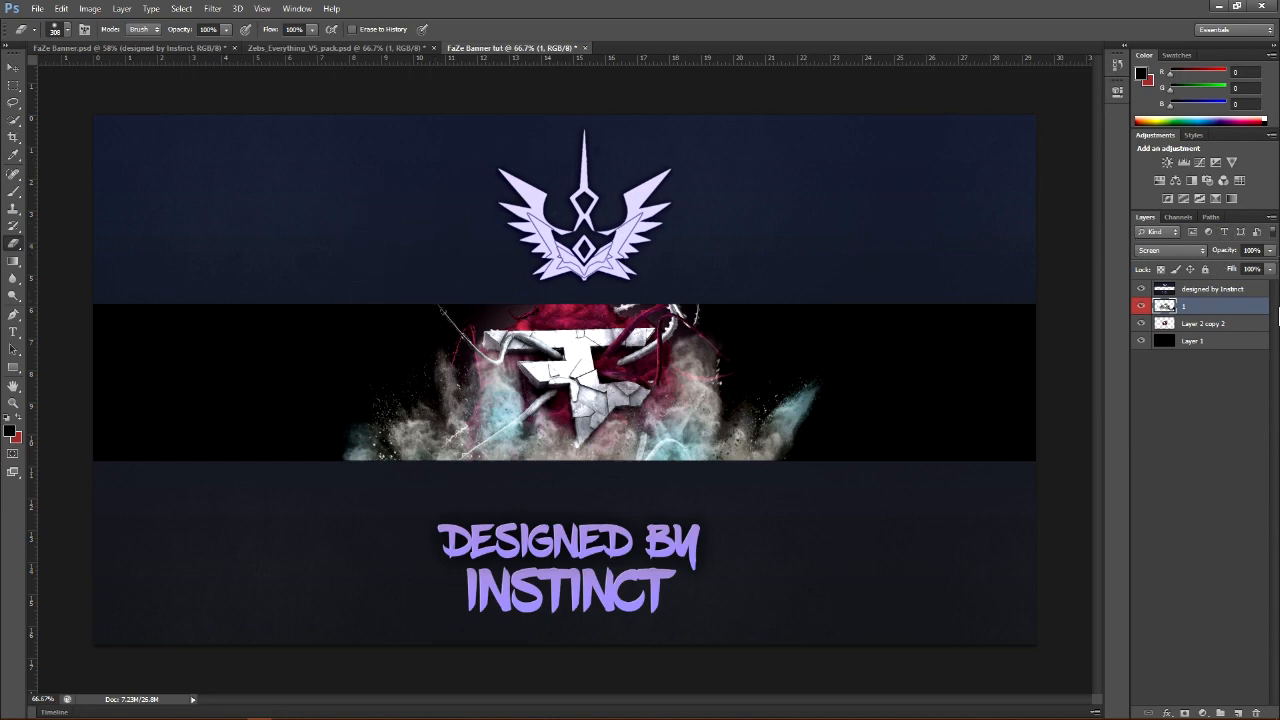
Lower the opacity of smoke layer 1 to 80%
left_click(1270, 255)
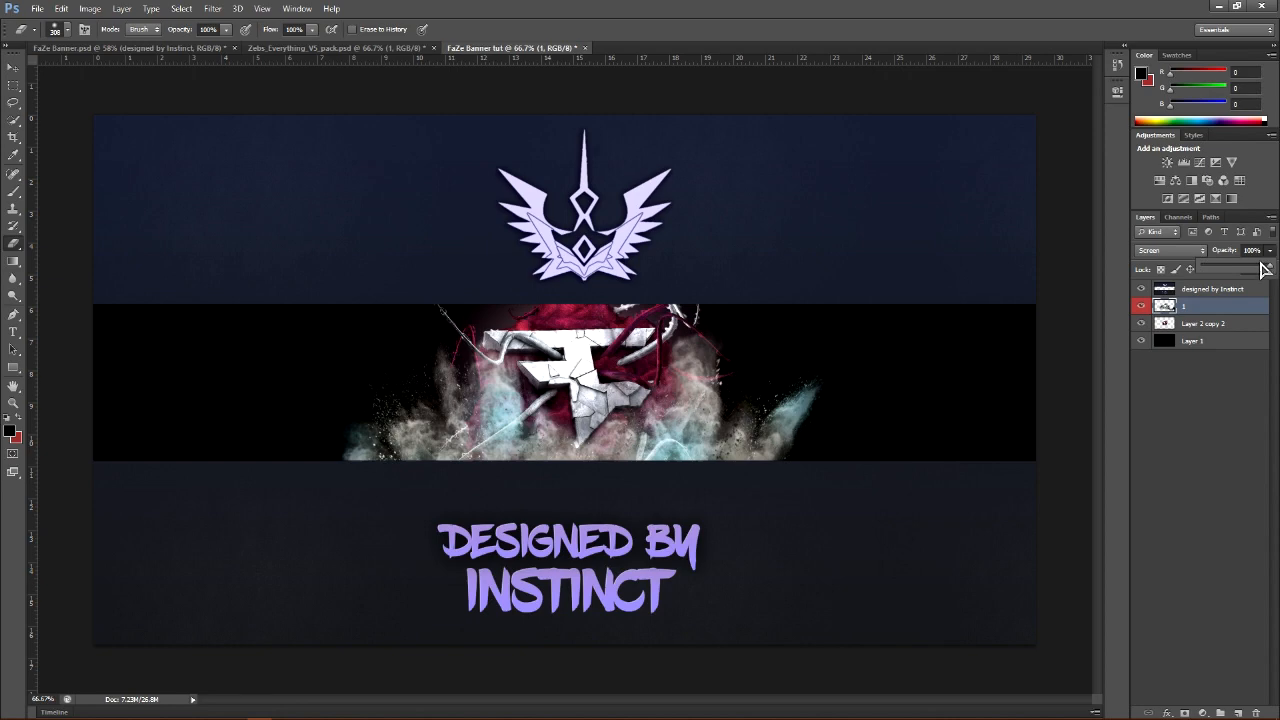
left_click_drag(1252, 270, 1251, 270)
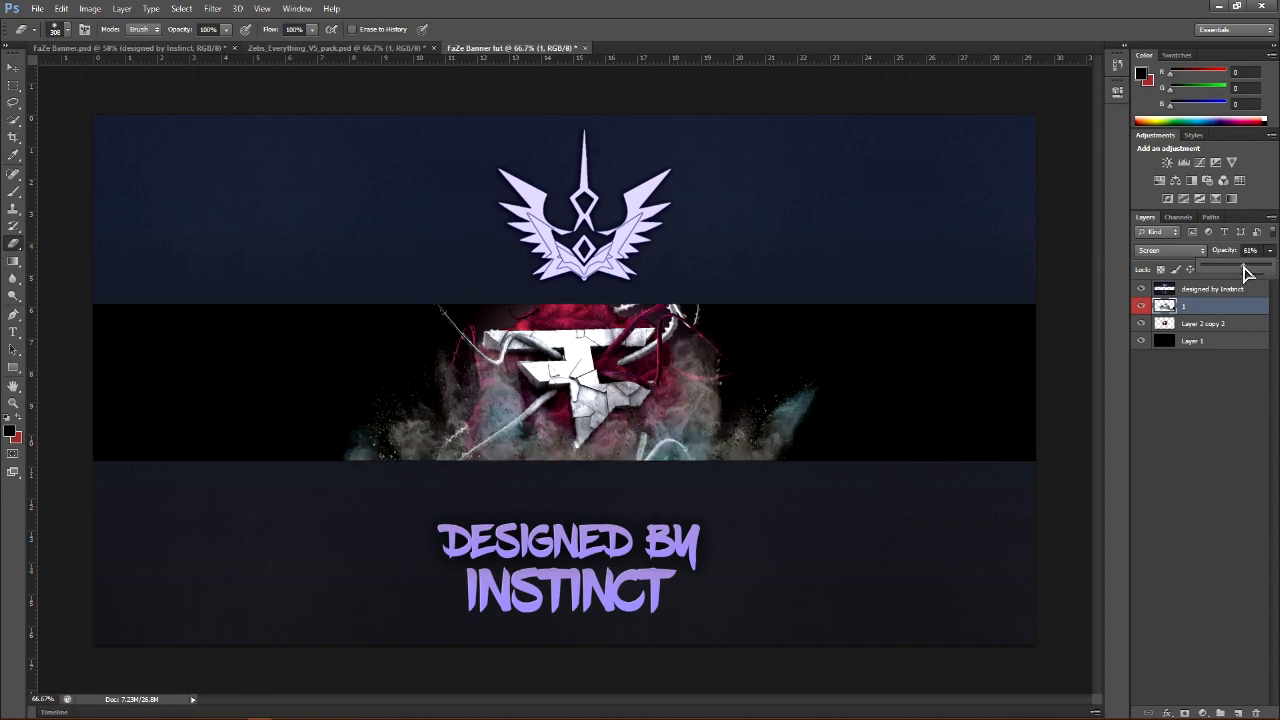
left_click_drag(1252, 270, 1261, 270)
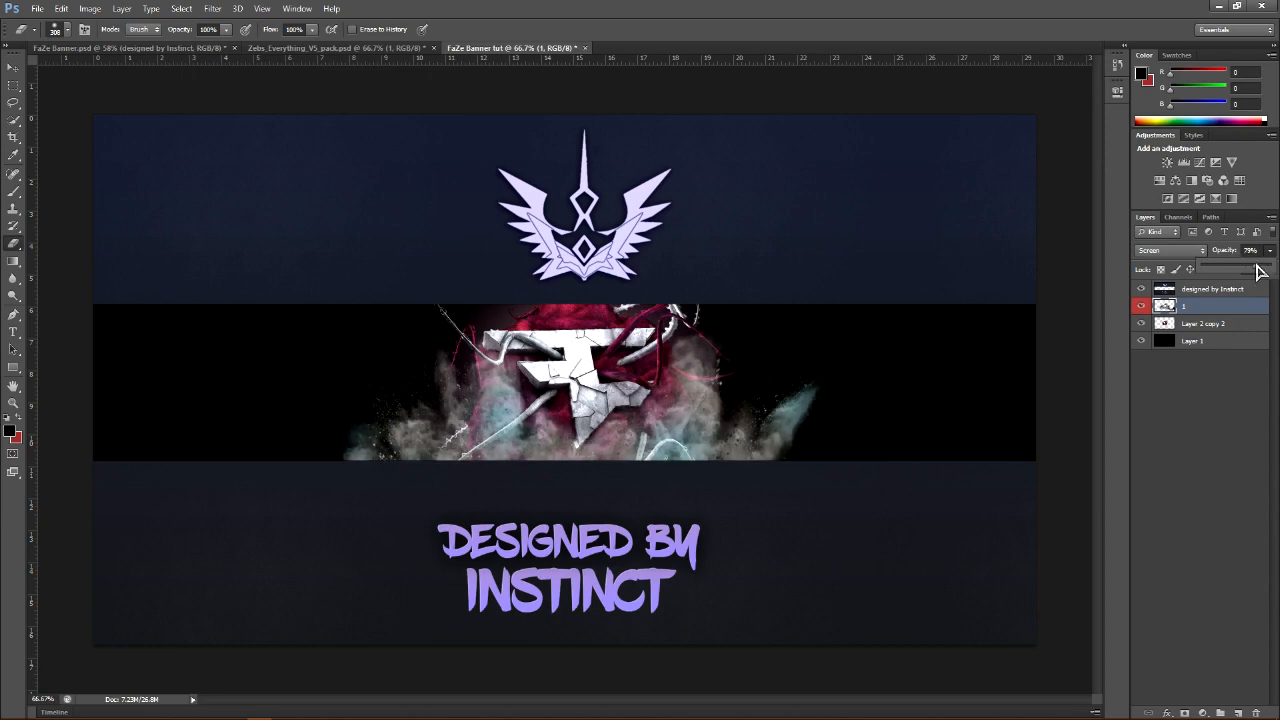
left_click_drag(1255, 270, 1260, 270)
left_click(865, 142)
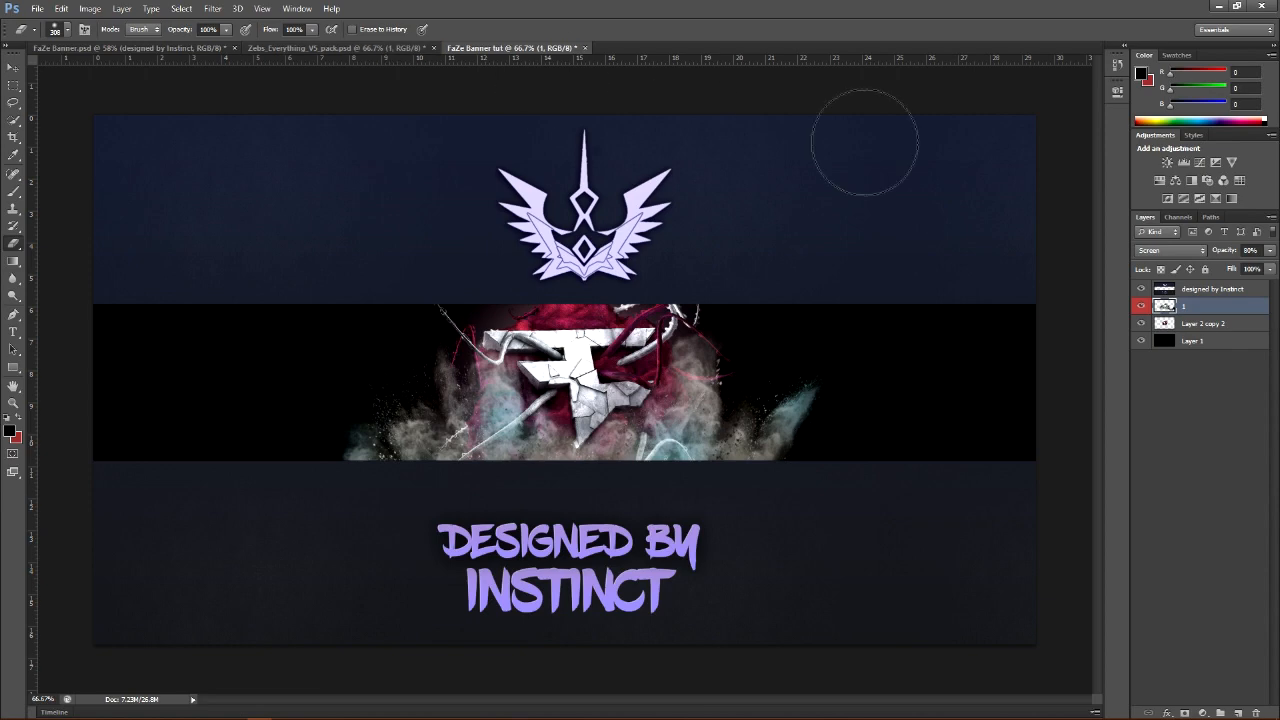
In the Zebs_Everything_V5_pack smoke group, hide smoke 1, preview smokes 2 and 3, and show smoke 7
left_click(338, 48)
left_click(1142, 458)
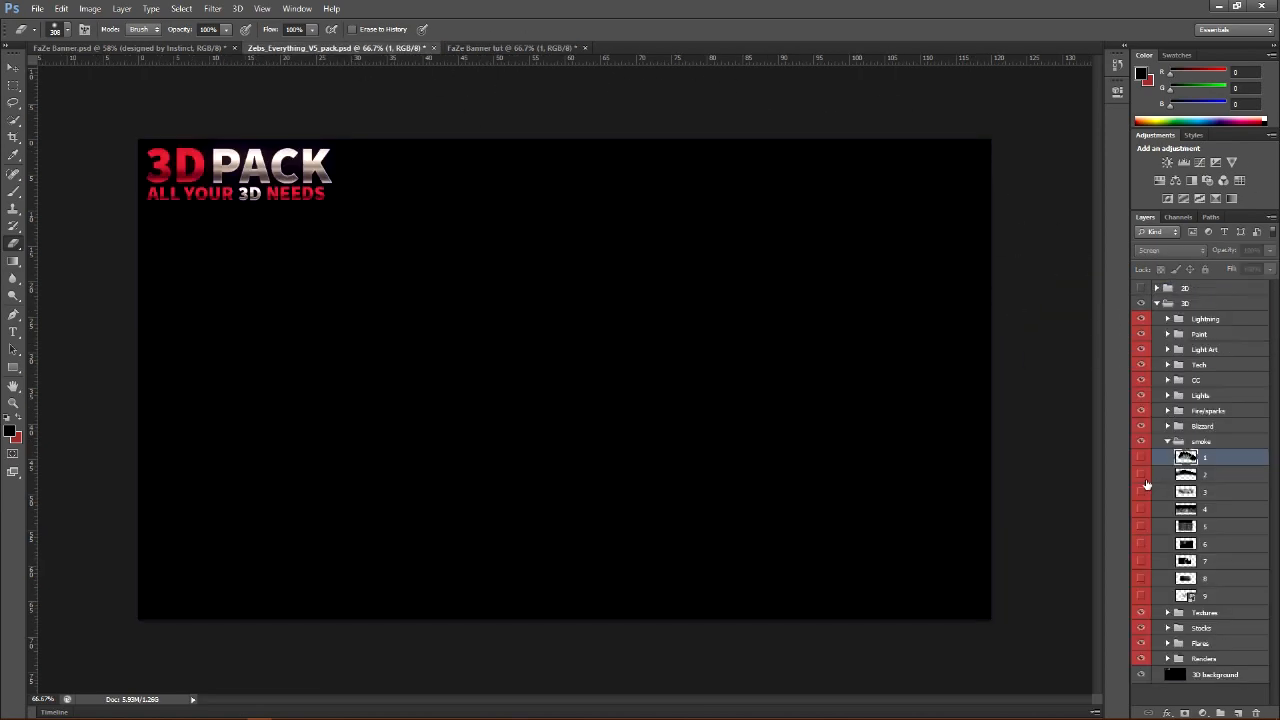
left_click(1146, 476)
left_click(1146, 476)
left_click(1144, 492)
left_click(1144, 492)
left_click(1145, 567)
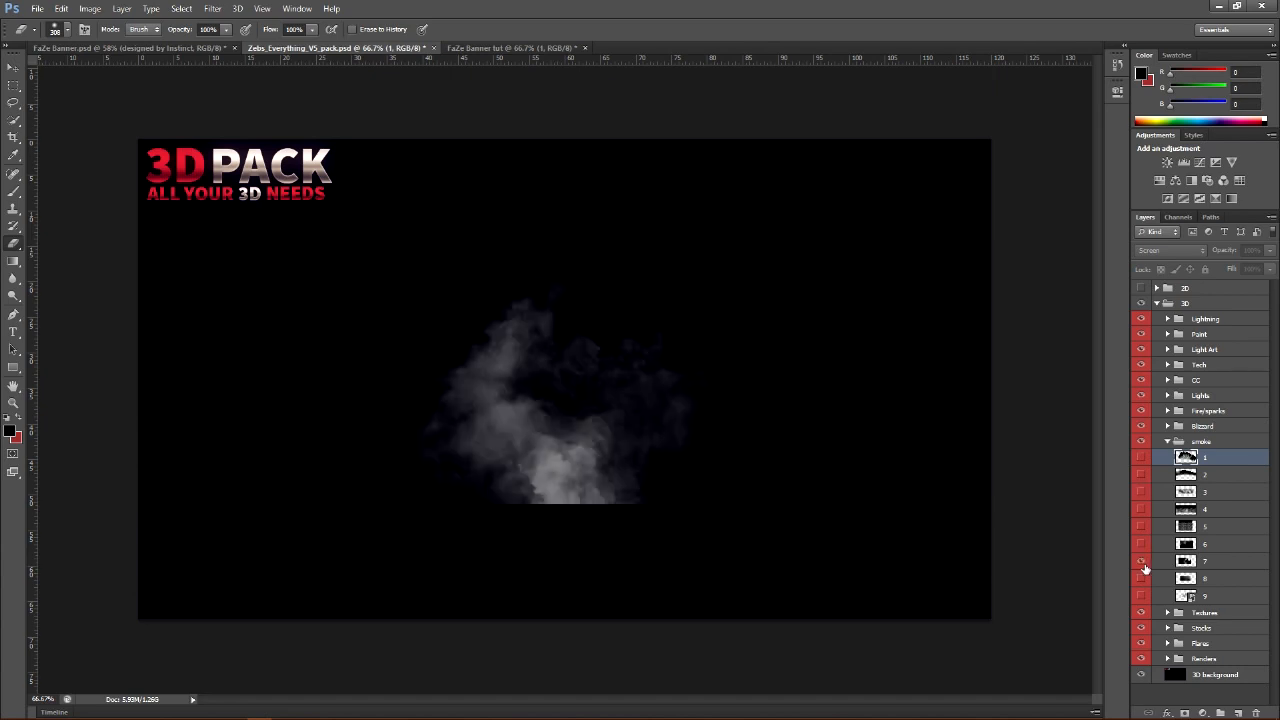
Copy smoke layer 7 from the pack into the FaZe Banner tut document
left_click(1220, 564)
left_click(13, 67)
left_click_drag(540, 455, 564, 317)
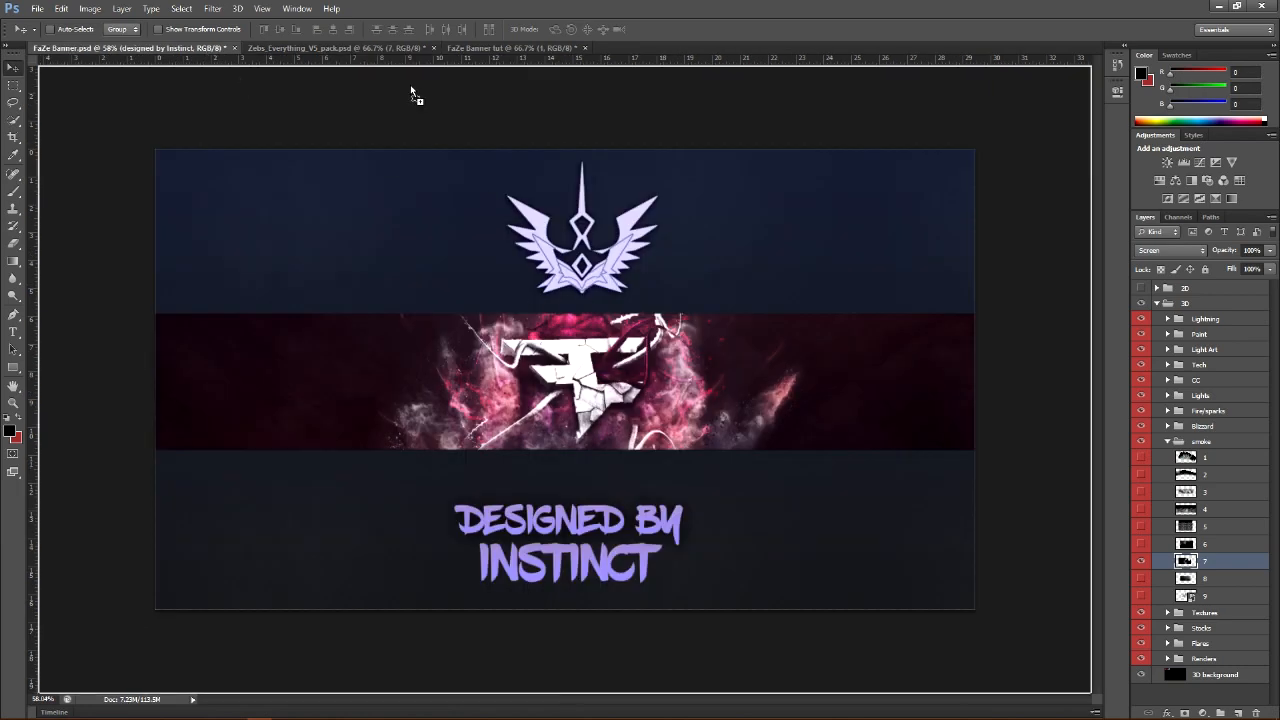
left_click_drag(410, 90, 835, 405)
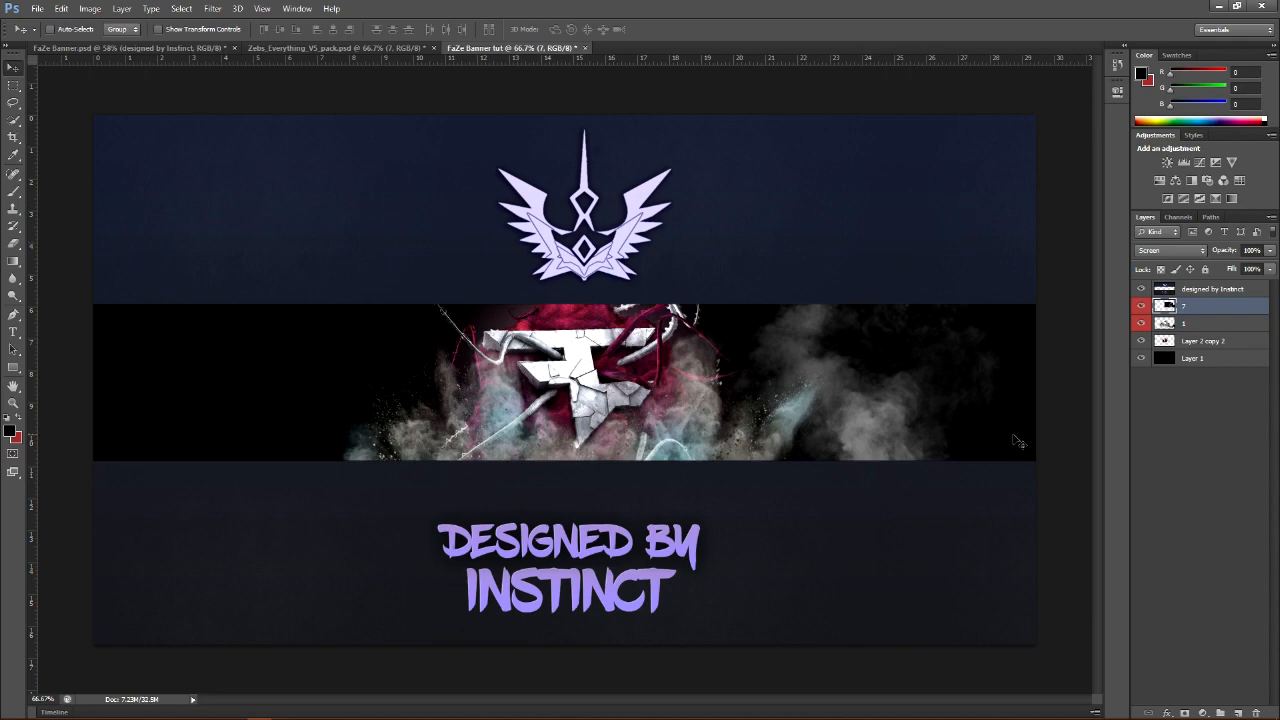
Position smoke 7 around the left half of the logo and stack its layer directly below smoke layer 1
left_click_drag(948, 418, 556, 447)
left_click_drag(1221, 309, 1215, 343)
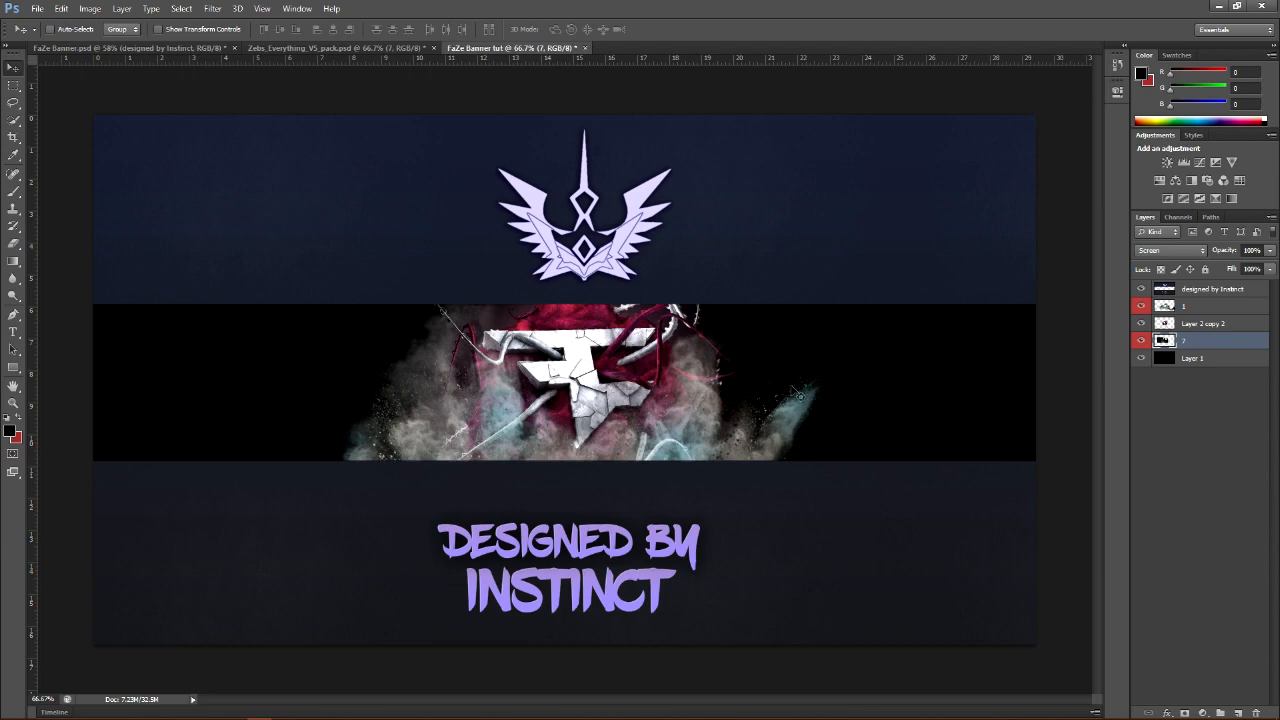
left_click_drag(1176, 336, 1180, 316)
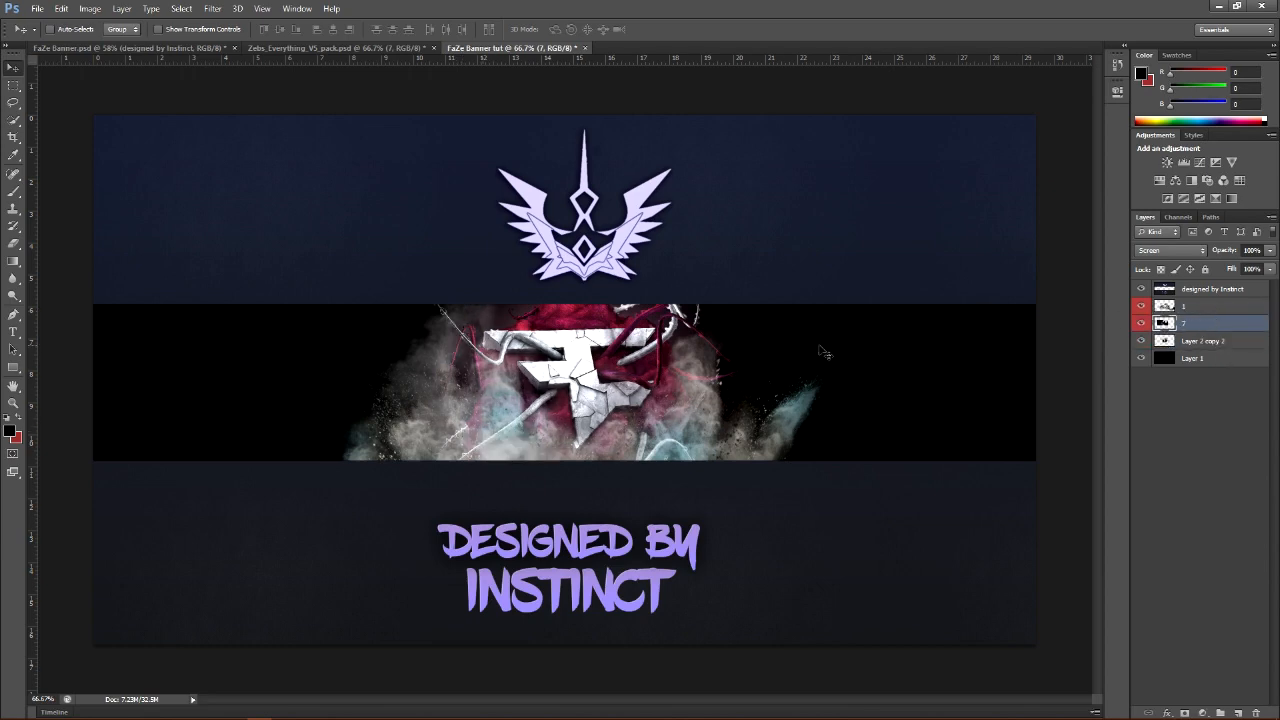
Erase the outer parts of smoke 7 with the soft 300 px eraser and compare the banner with it hidden and shown
left_click(13, 243)
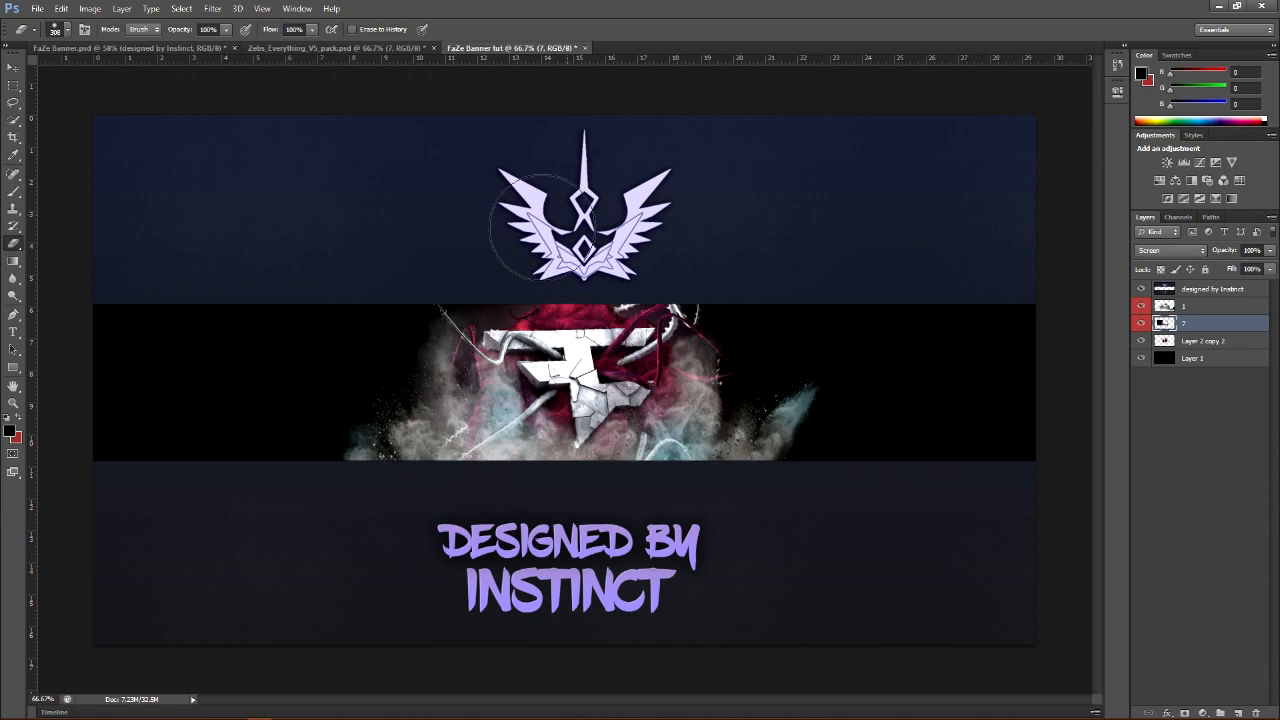
left_click(1141, 322)
left_click(1141, 322)
Lower the opacity of smoke layer 7 to 30% and compare the banner with it hidden and shown
left_click(1270, 250)
left_click_drag(1266, 266, 1228, 278)
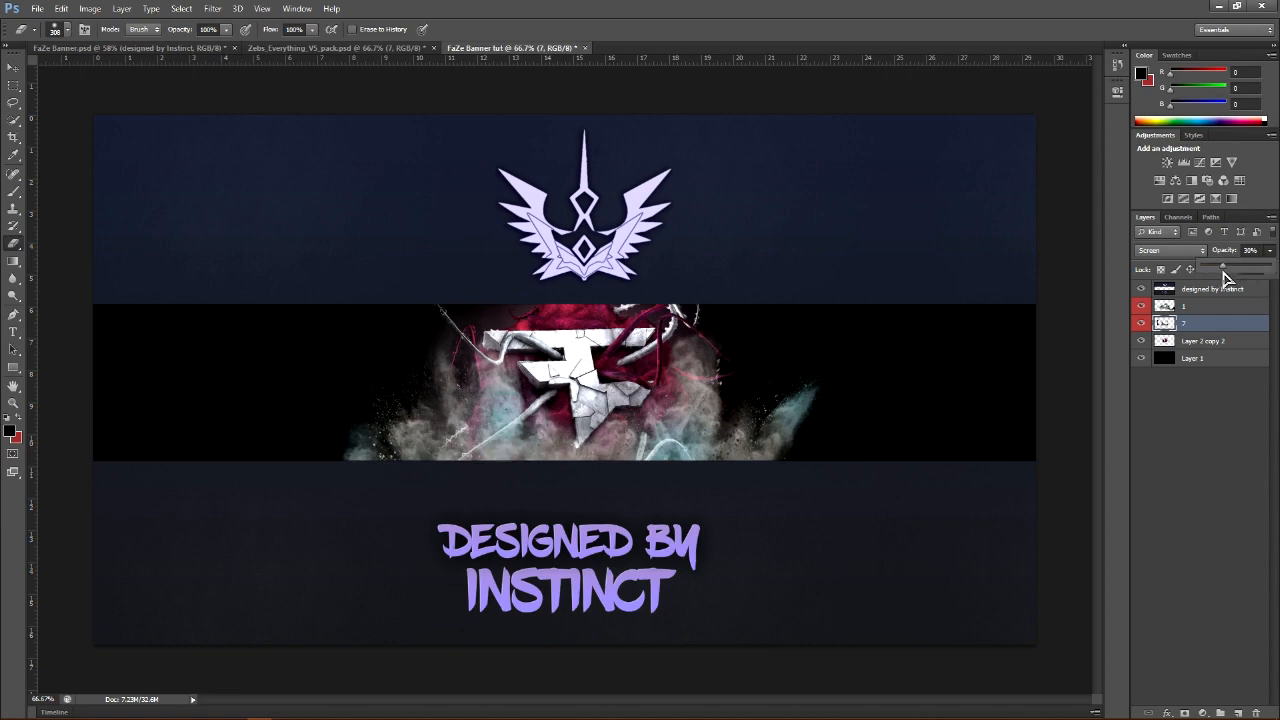
left_click(1141, 323)
left_click(1141, 323)
left_click(1140, 325)
Duplicate smoke layer 7 and flip the copy horizontally
key("ctrl+j")
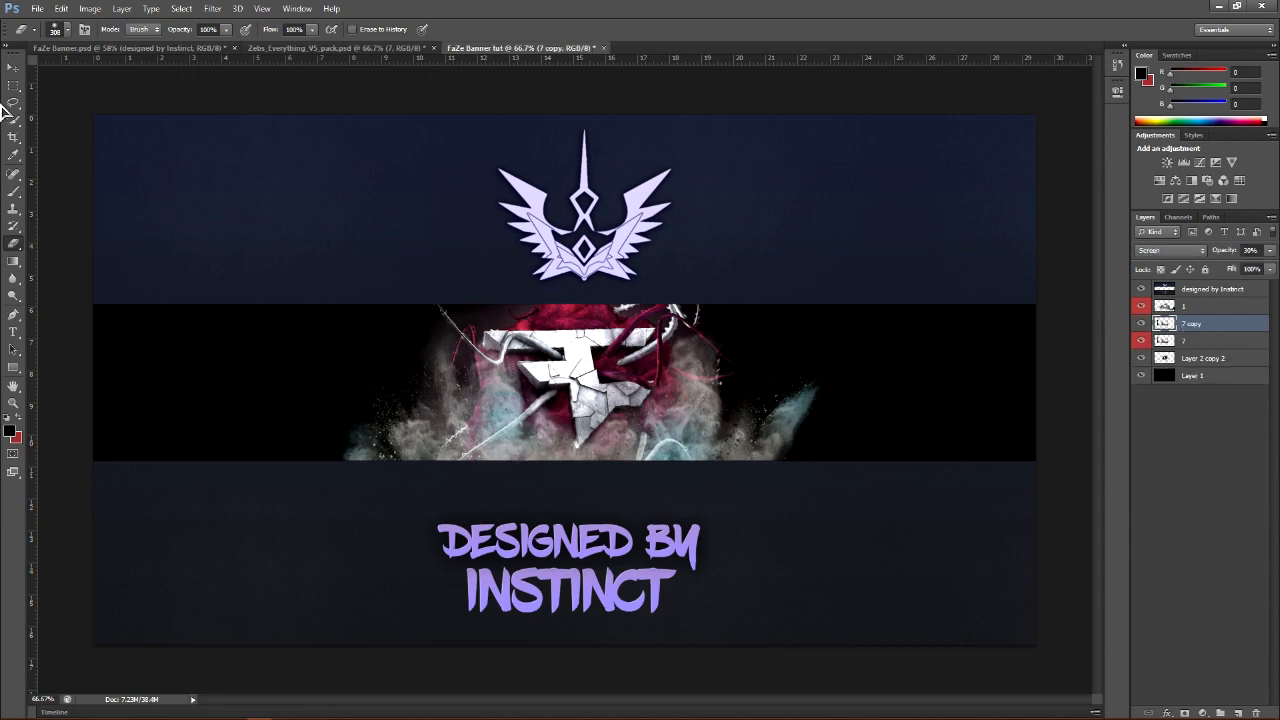
left_click(17, 71)
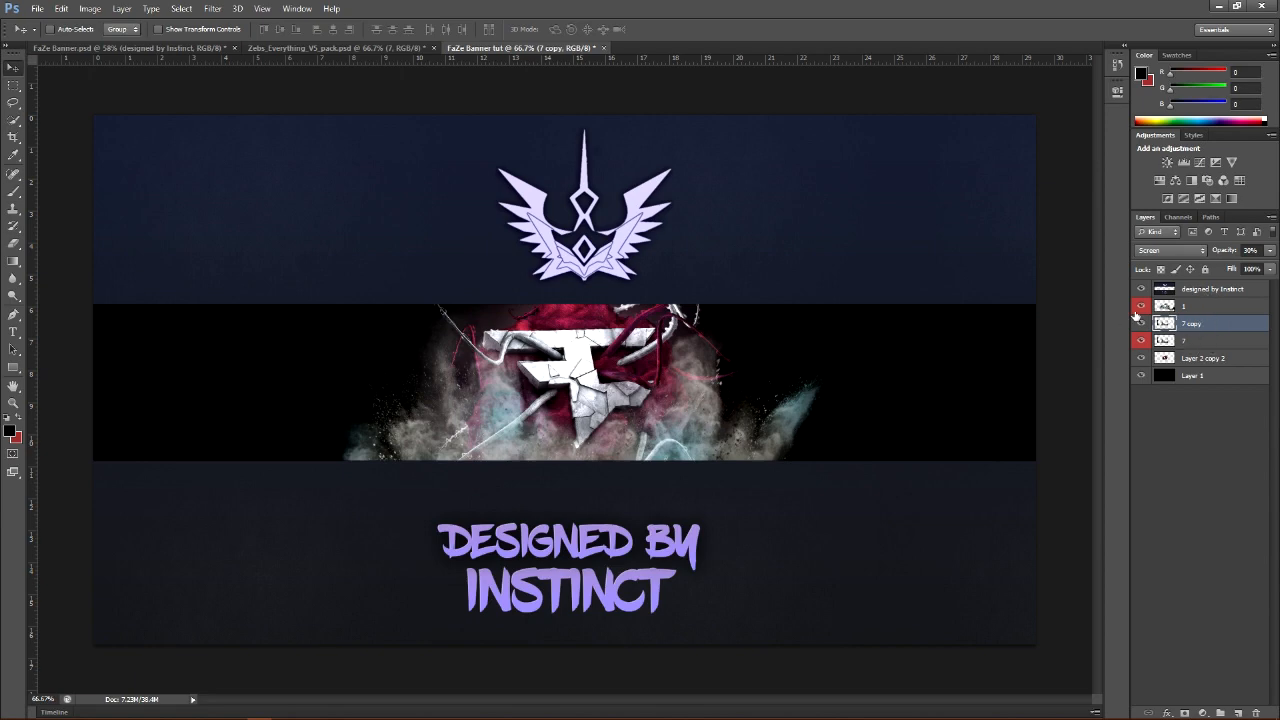
key("ctrl+t")
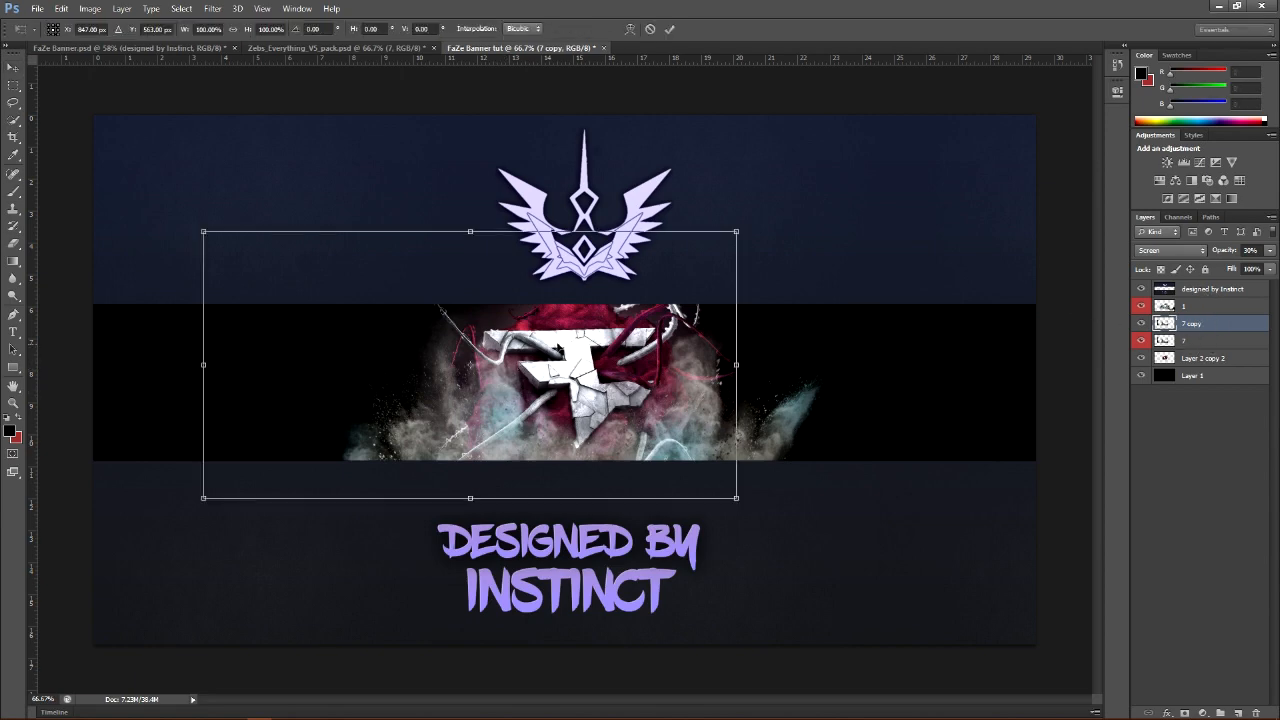
right_click(560, 345)
left_click(643, 534)
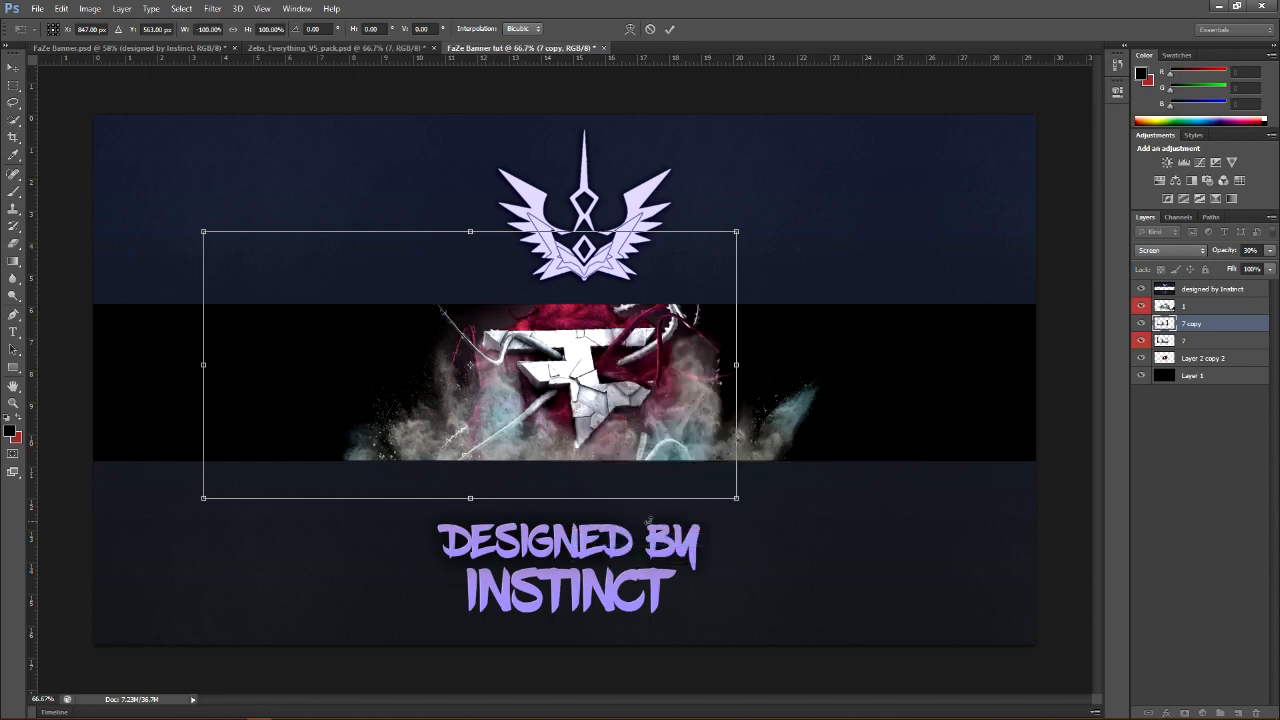
key("Return")
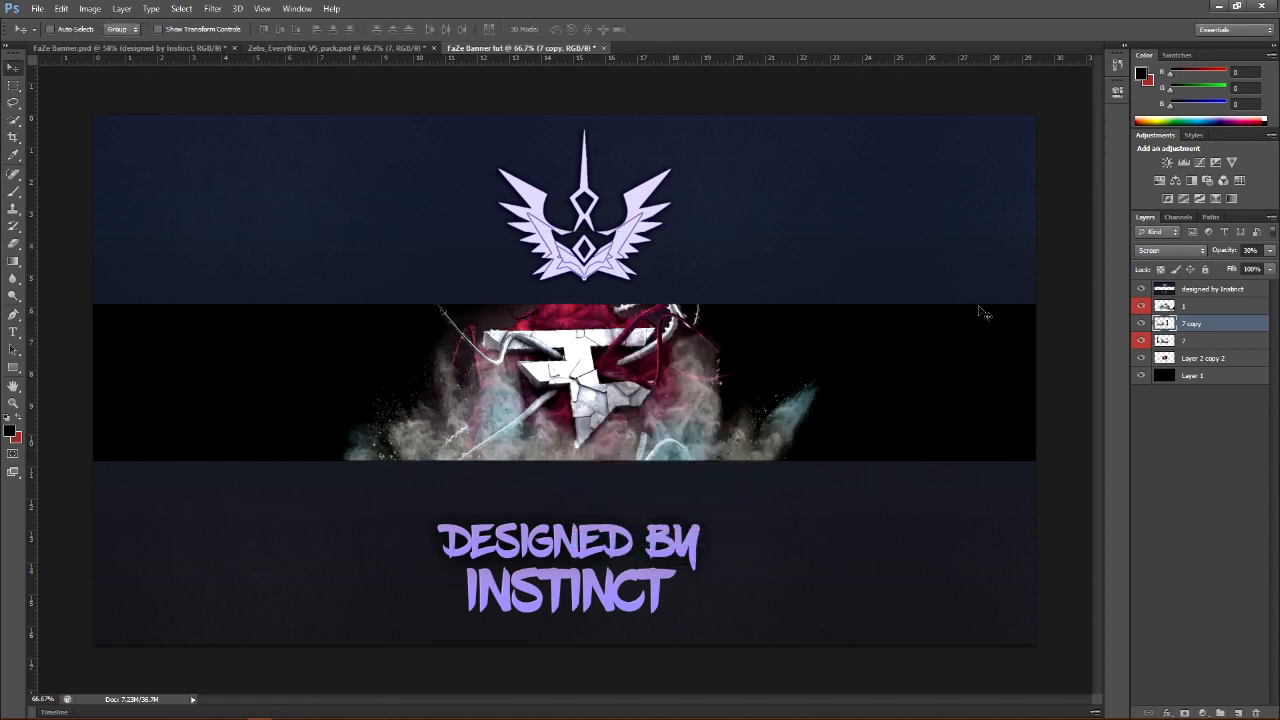
Raise the flipped smoke copy's opacity to 100% and move it to the right side of the logo
left_click(1270, 250)
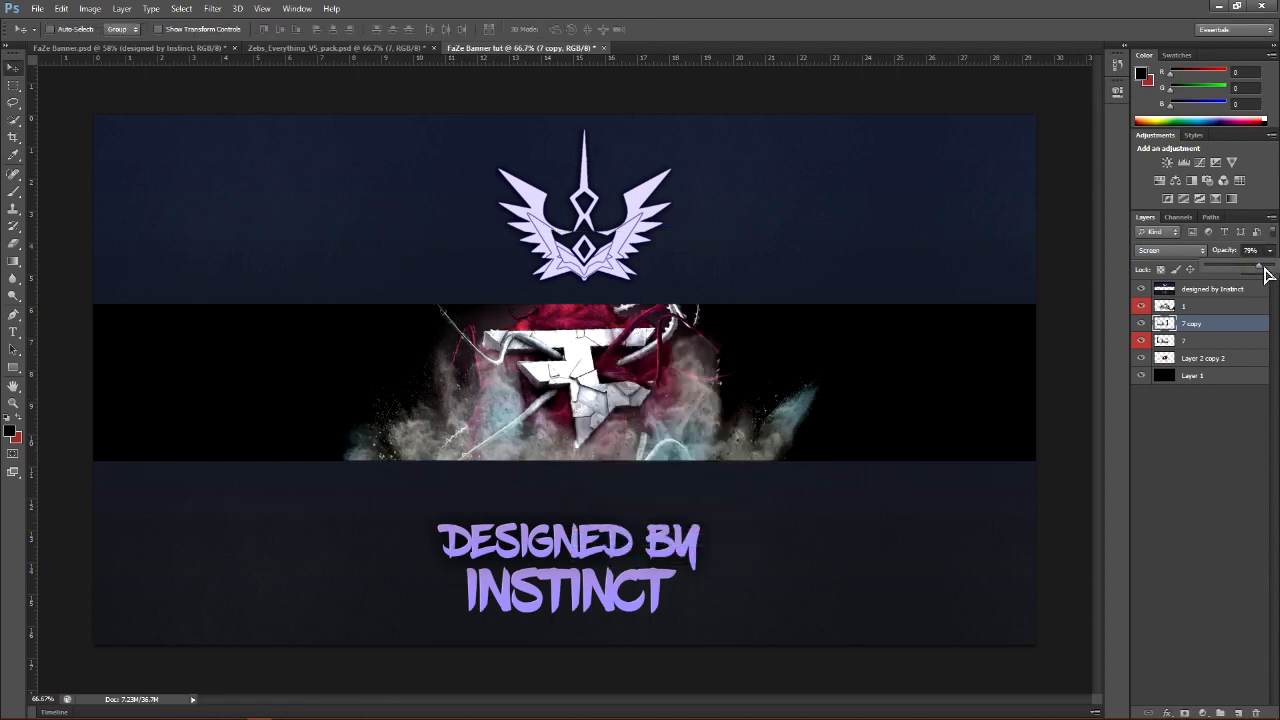
left_click(1265, 270)
left_click_drag(474, 438, 675, 403)
left_click_drag(680, 403, 674, 399)
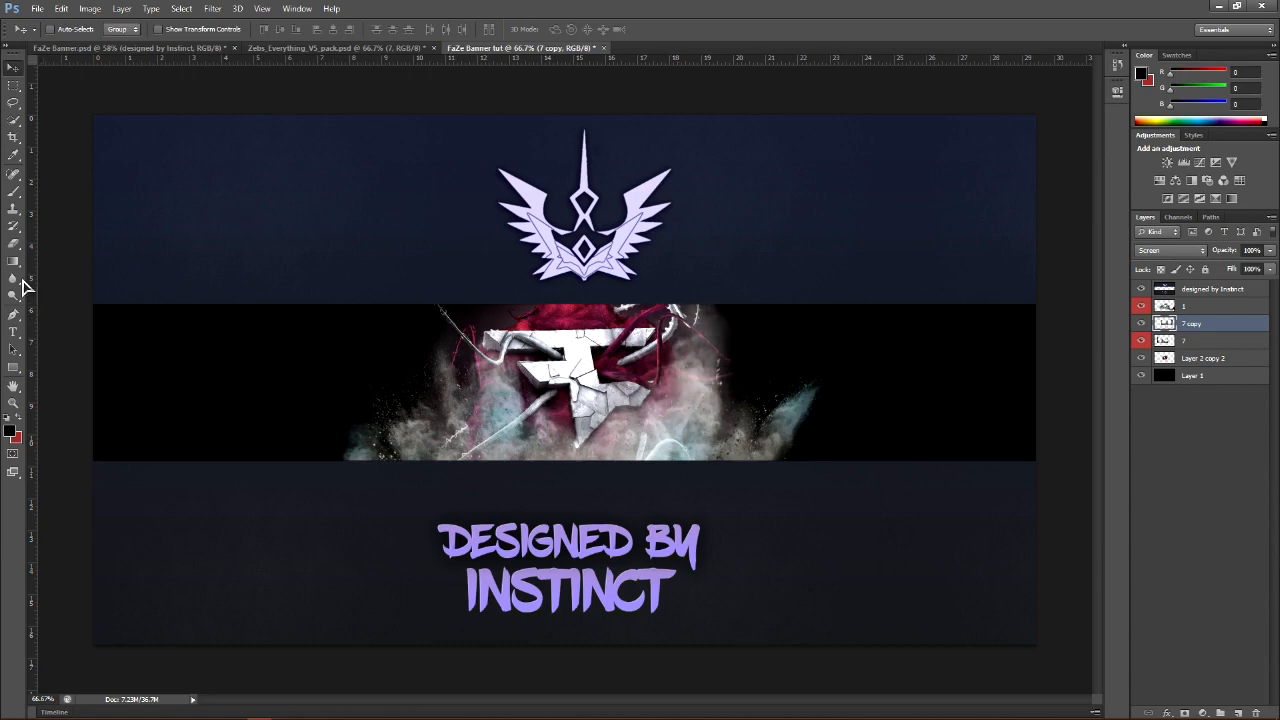
Erase the middle of the flipped smoke copy over the logo with the soft eraser at 156 px
left_click(13, 243)
right_click(594, 368)
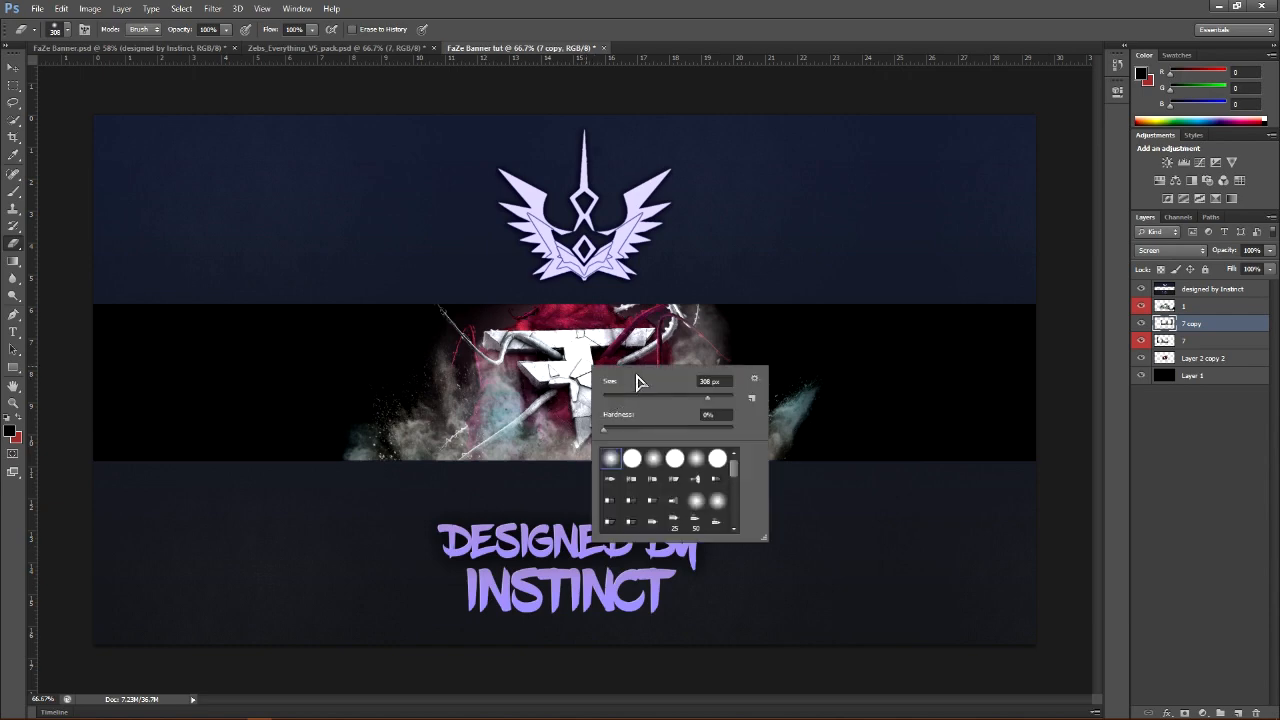
left_click_drag(708, 400, 688, 404)
left_click(575, 345)
mouse_move(585, 365)
left_mouse_down()
mouse_move(625, 425)
mouse_move(615, 380)
mouse_move(590, 405)
mouse_move(595, 390)
left_mouse_up()
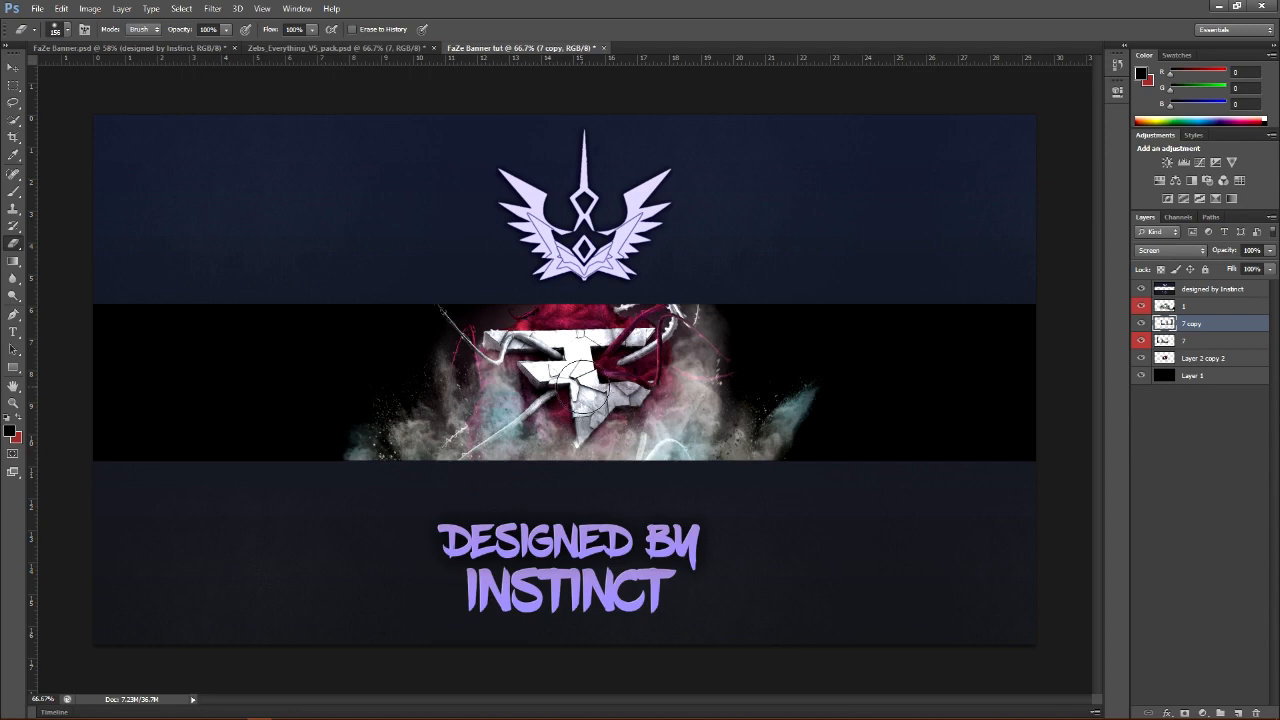
Lower the opacity of the flipped smoke copy to about 30% and select layer 1
left_click(1270, 250)
left_click_drag(1262, 267, 1228, 272)
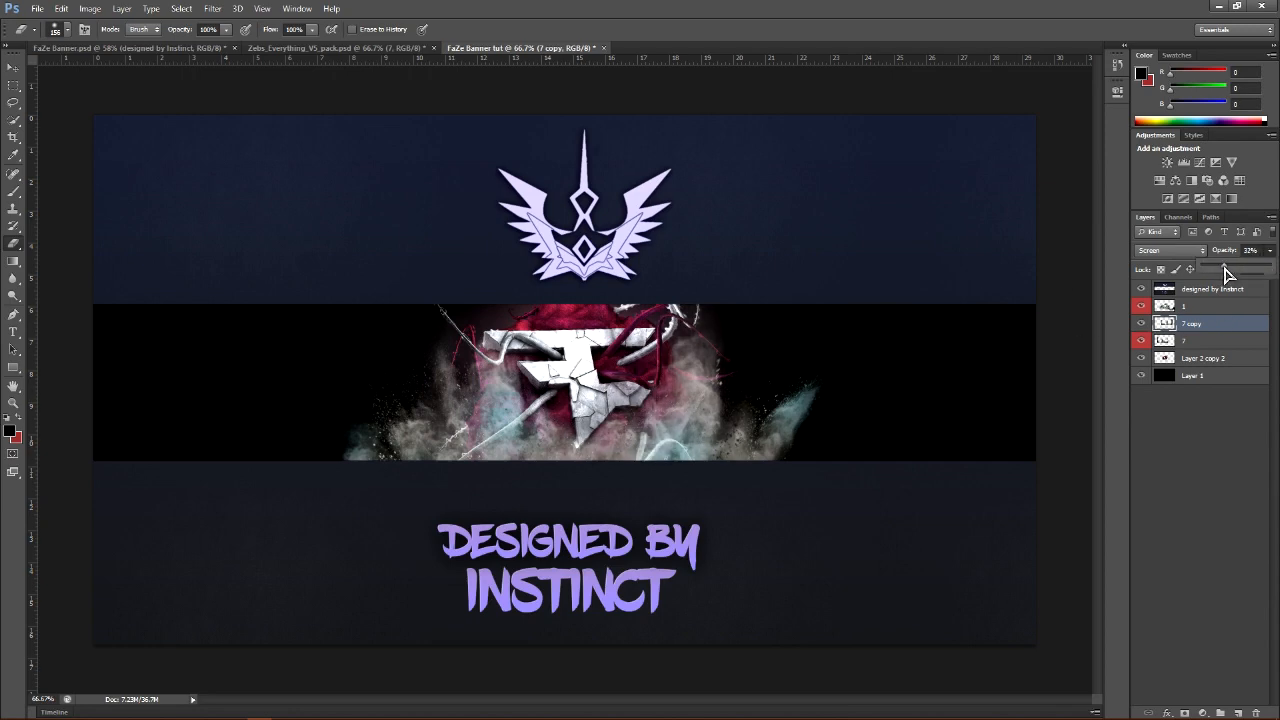
left_click_drag(1225, 273, 1224, 267)
left_click(1246, 338)
left_click(1243, 307)
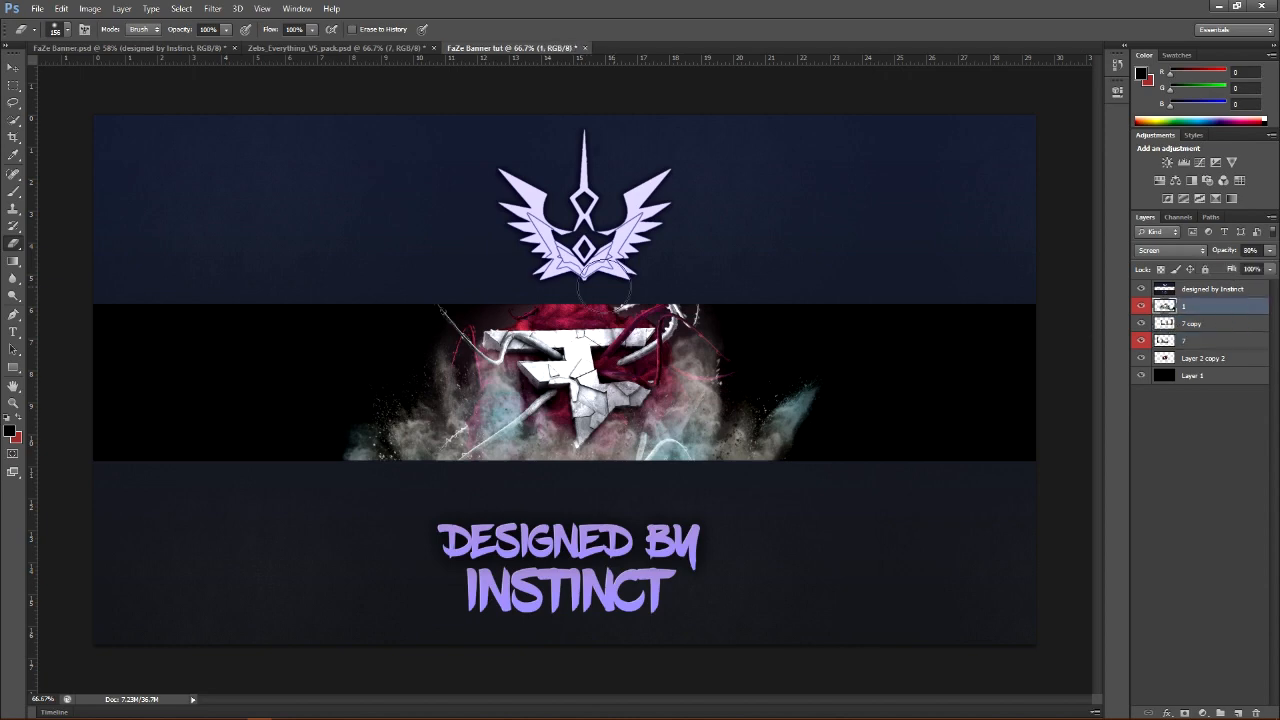
In the 3D pack document, hide smoke 7, preview smoke 4 and 3, and copy smoke 3 into the banner document
left_click(335, 48)
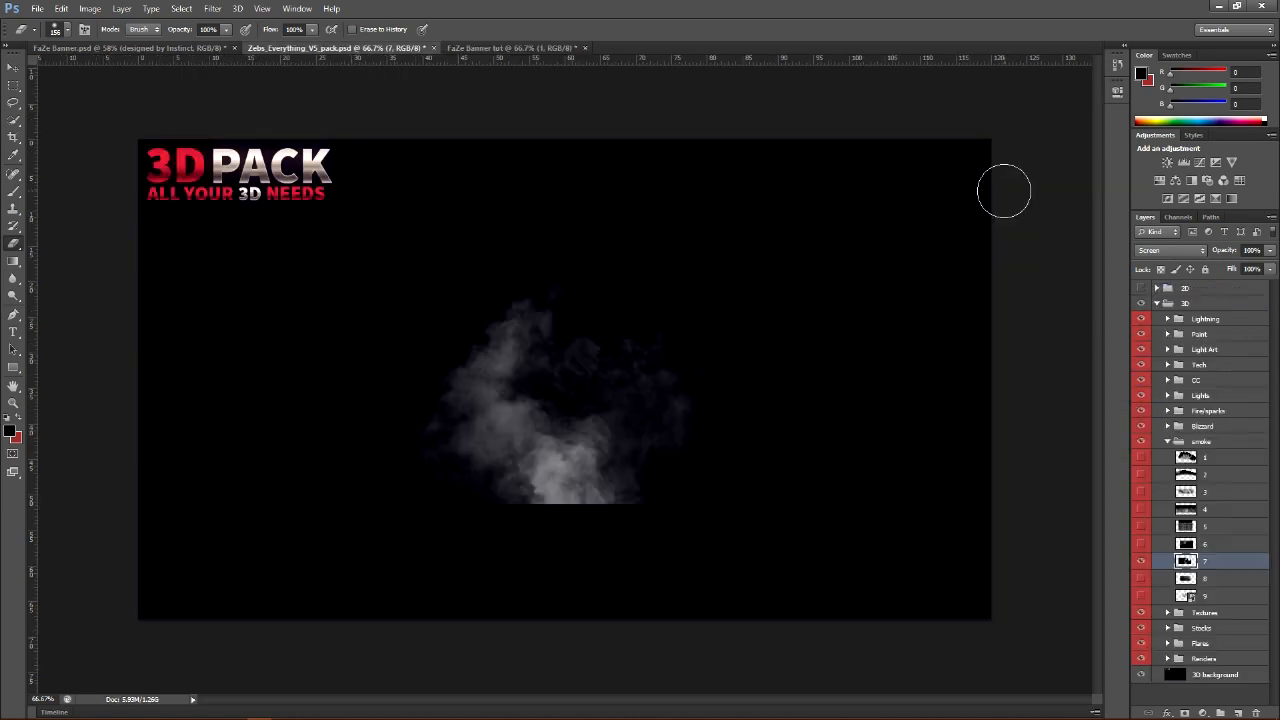
left_click(1142, 562)
left_click(1140, 509)
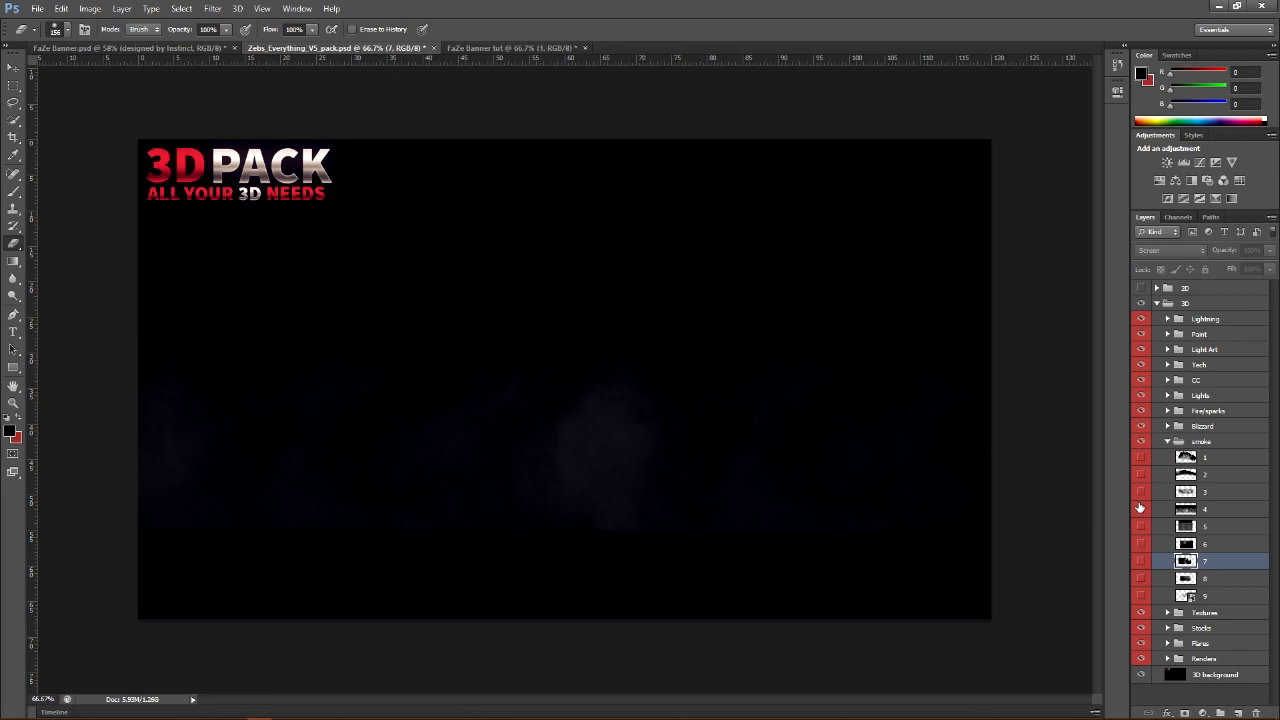
left_click(1140, 507)
left_click(1140, 491)
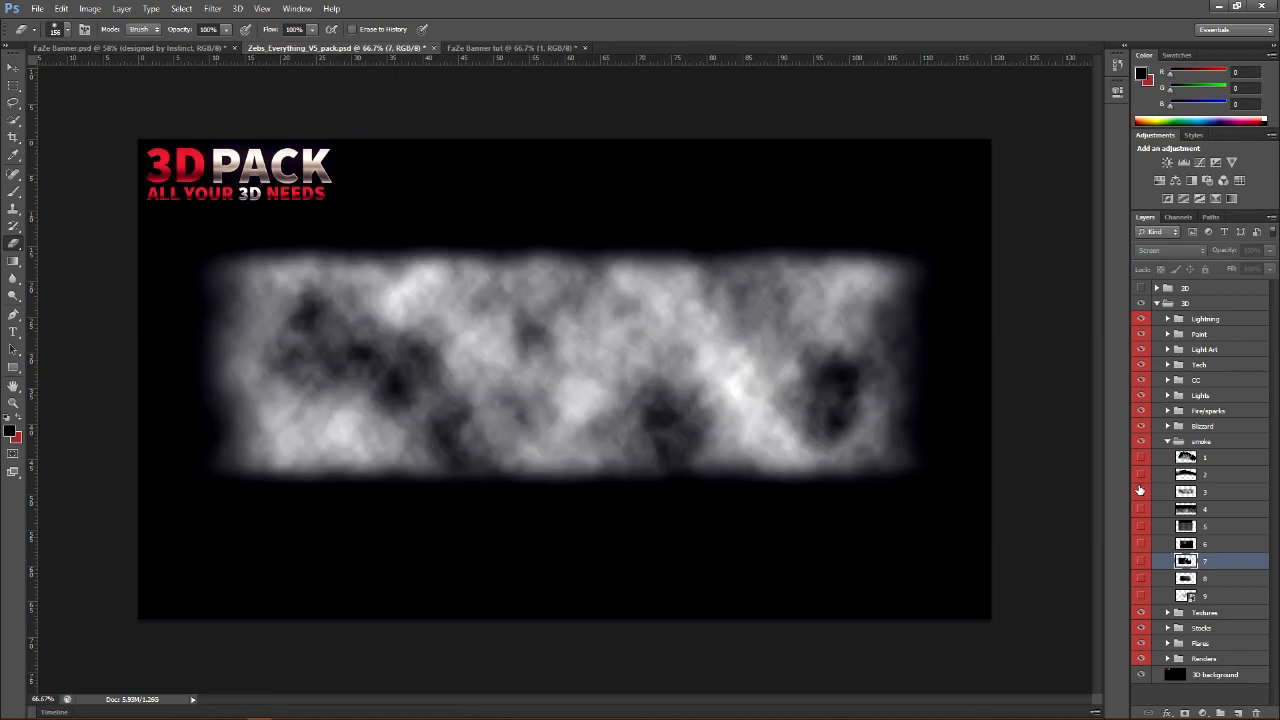
left_click(1220, 497)
key("v")
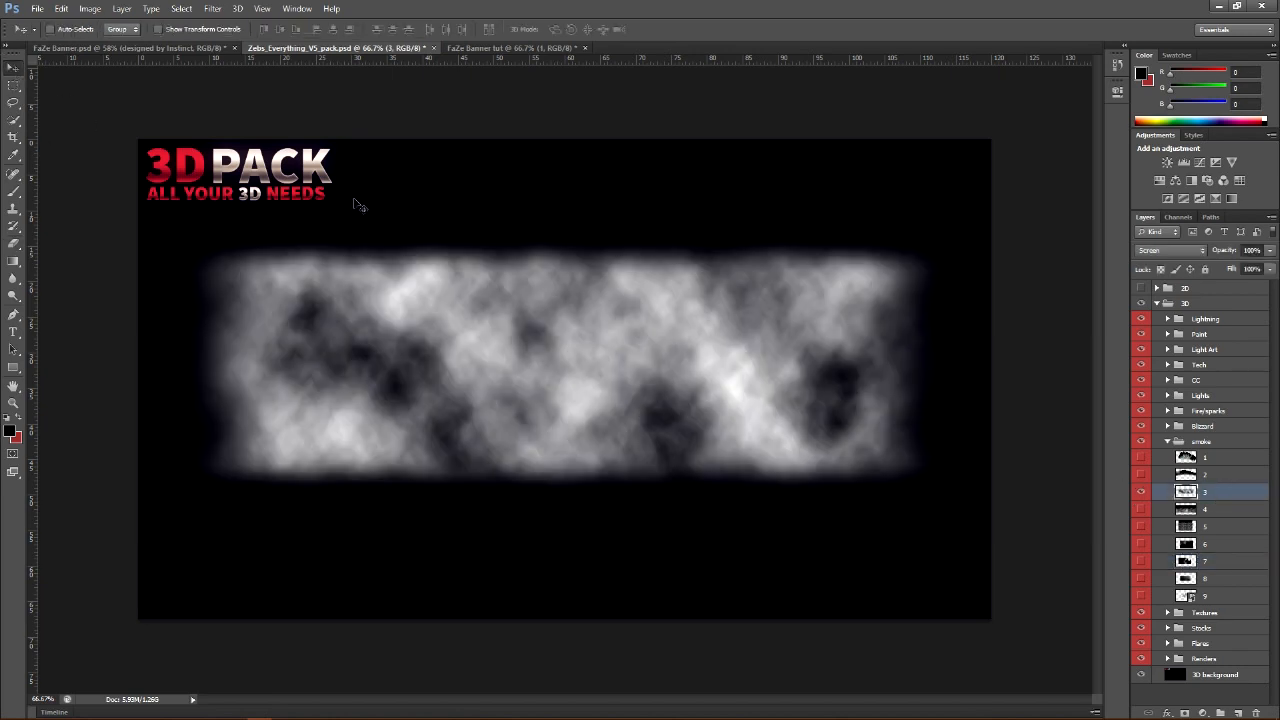
left_click_drag(573, 366, 863, 372)
Place smoke 3 behind the logo on the right side at 10% opacity and put a duplicate of it on the left side
left_click_drag(1228, 310, 1172, 382)
left_click_drag(806, 391, 889, 412)
left_click_drag(1270, 256, 1210, 276)
key("ctrl+j")
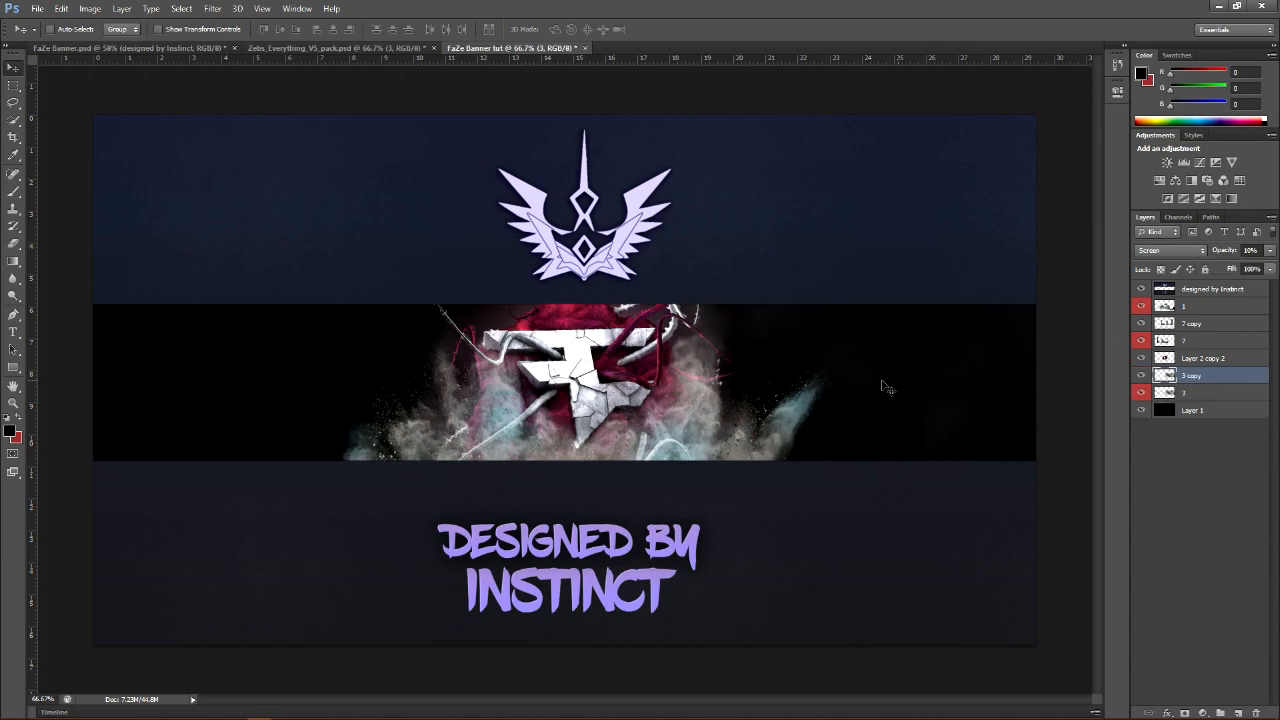
left_click_drag(972, 394, 258, 423)
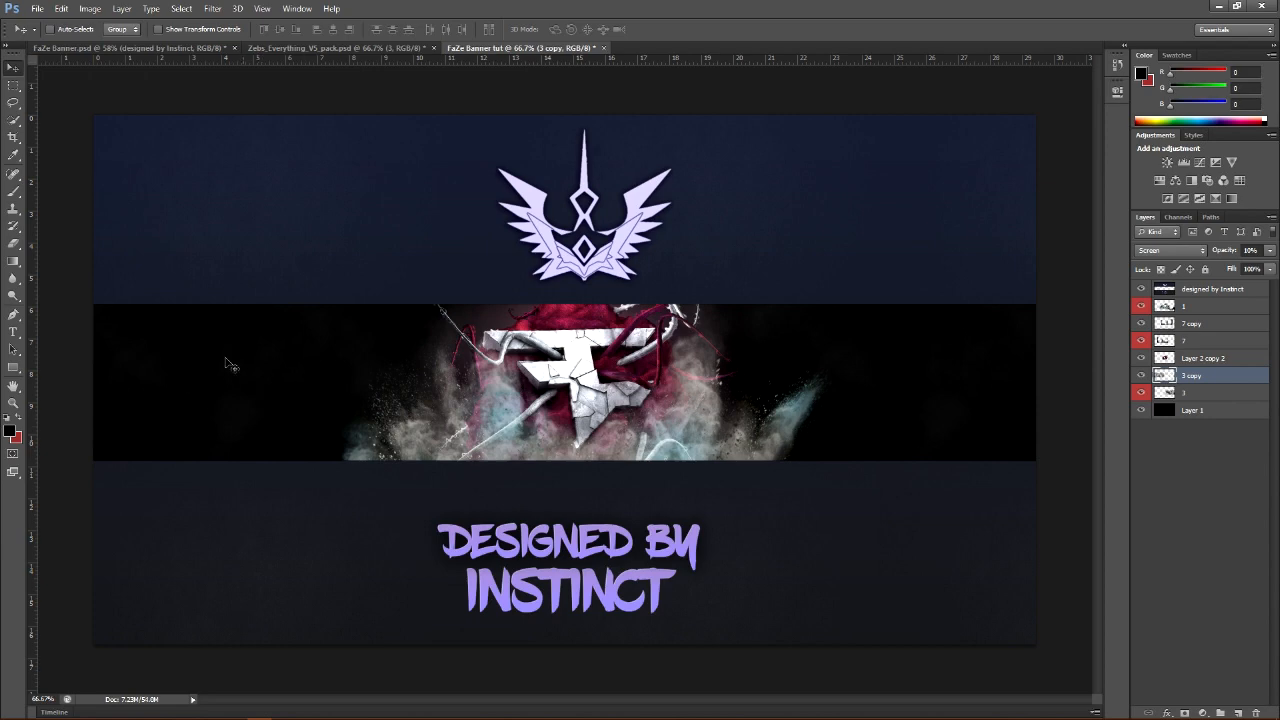
Switch back to the pack document, hide smoke 3 and look through the remaining smoke layers and effect groups
left_click(381, 51)
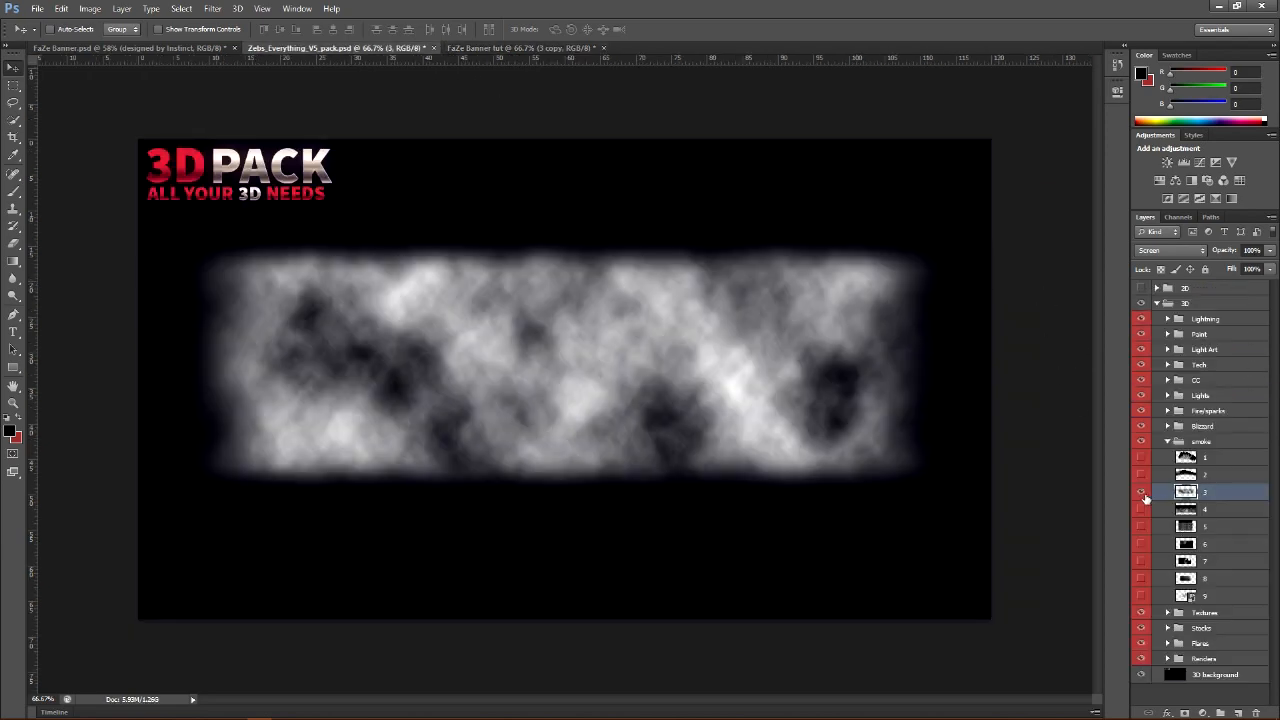
left_click(1143, 494)
left_click(1143, 510)
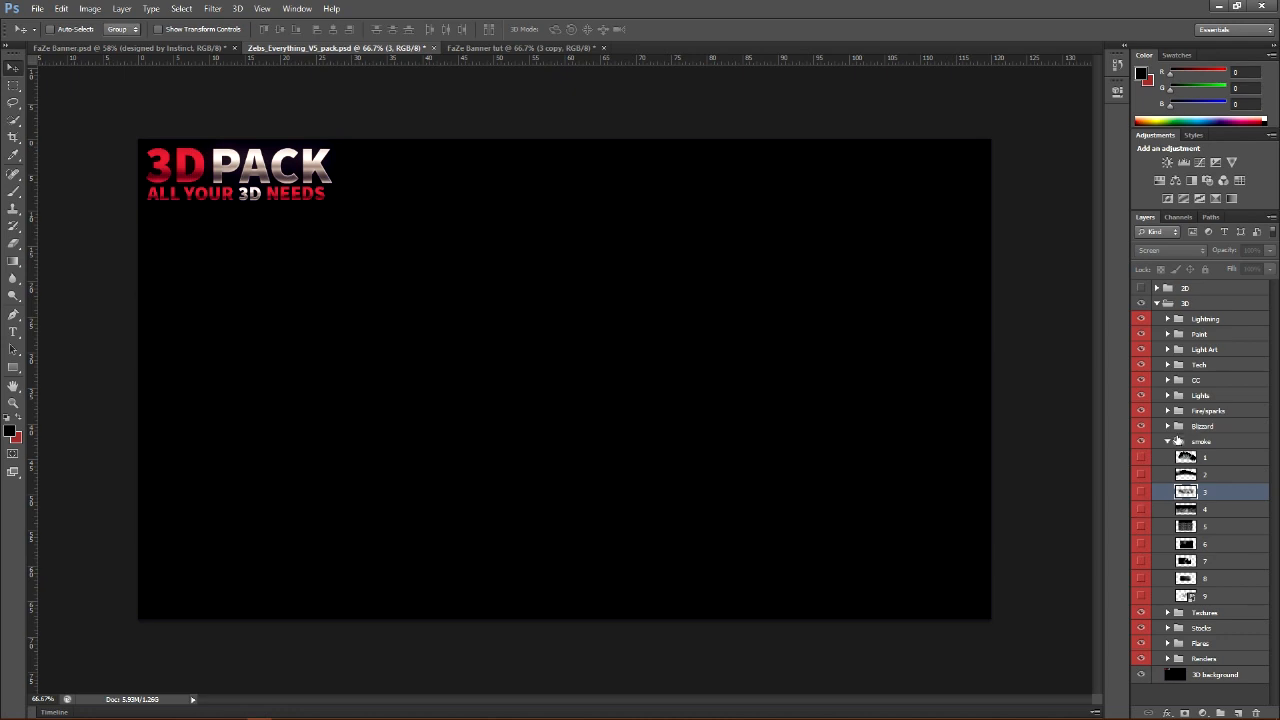
left_click(1167, 443)
left_click(1167, 443)
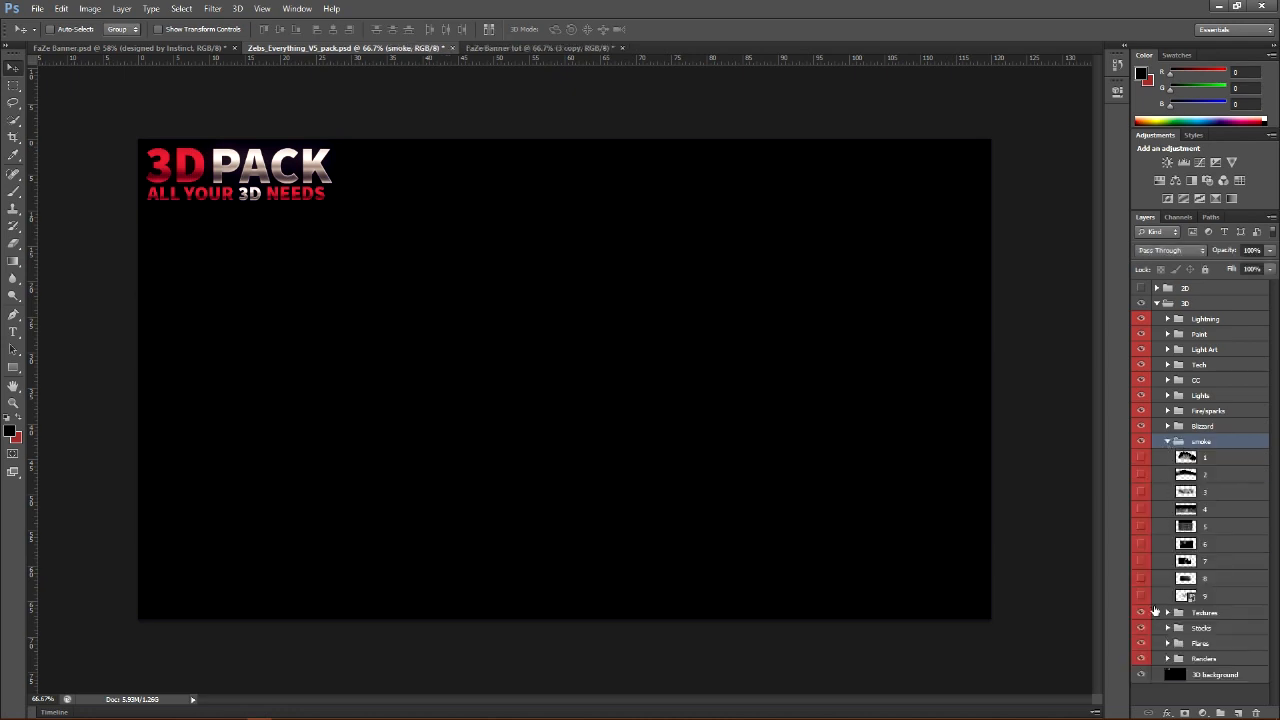
left_click(1143, 597)
left_click(1143, 597)
left_click(1167, 443)
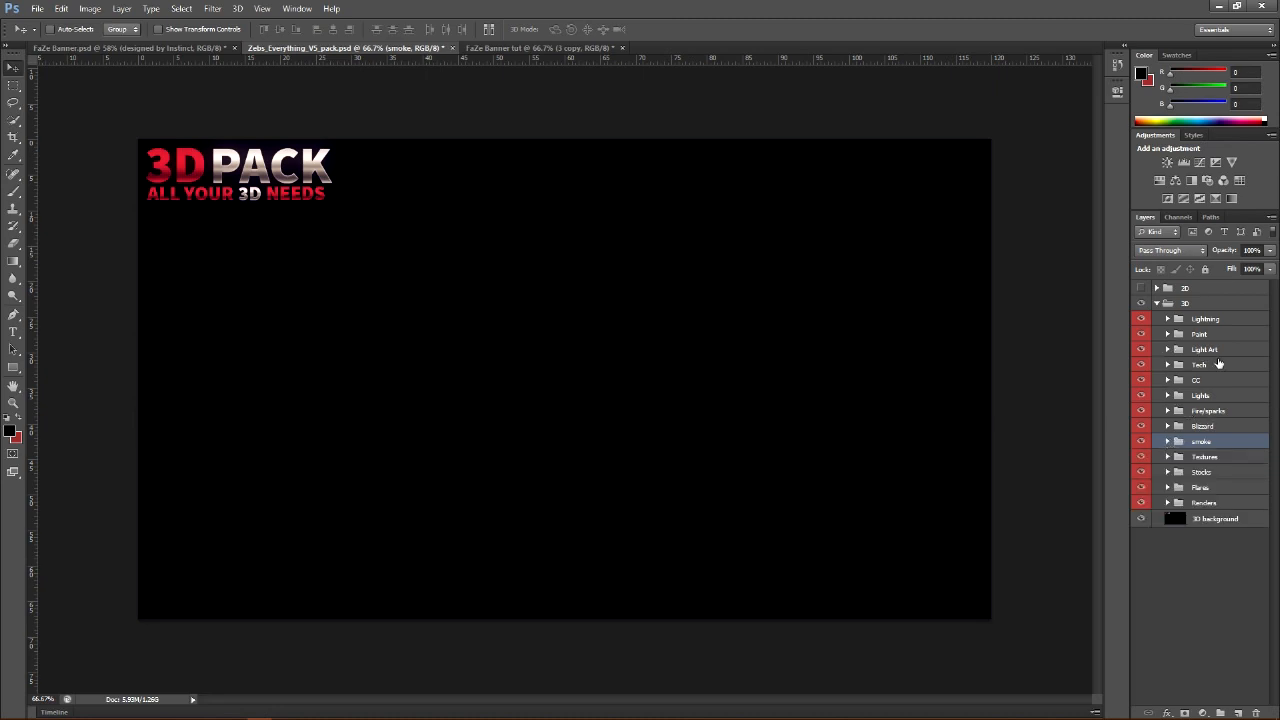
left_click(1239, 318)
left_click(1218, 336)
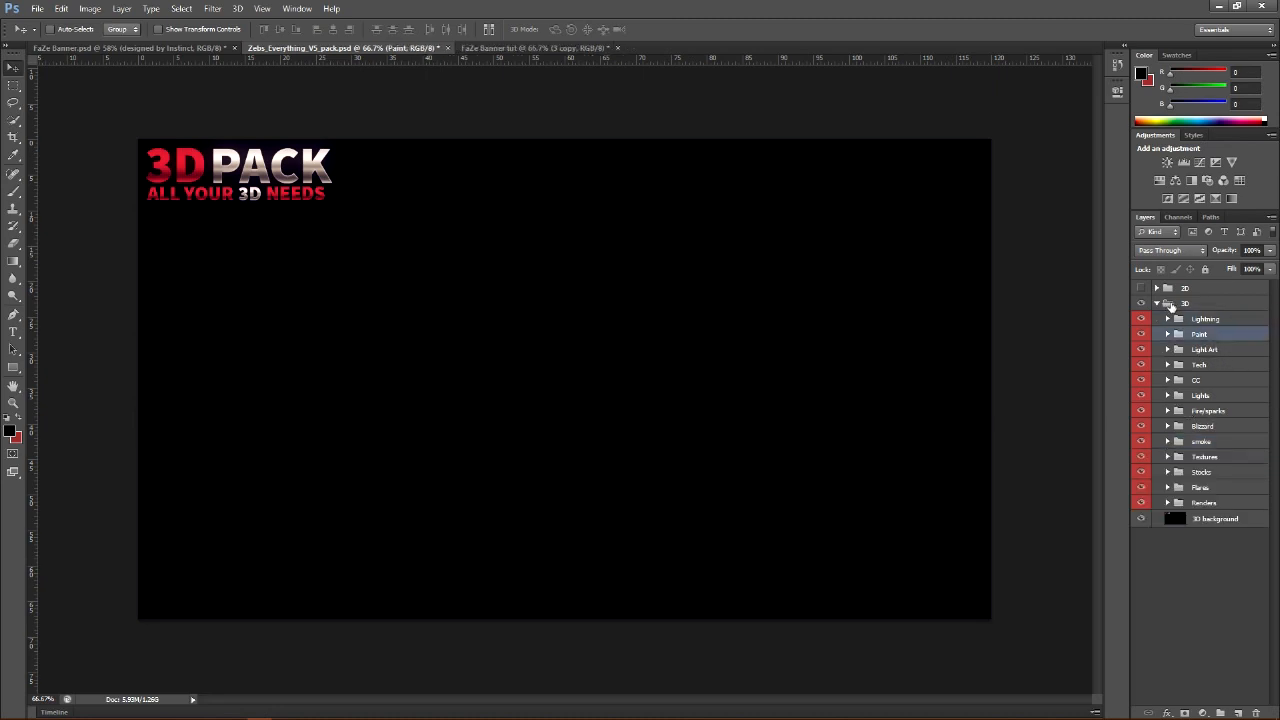
Show the 2D pack group and copy its color correction group 10 into the banner document
left_click(1156, 304)
left_click(1141, 288)
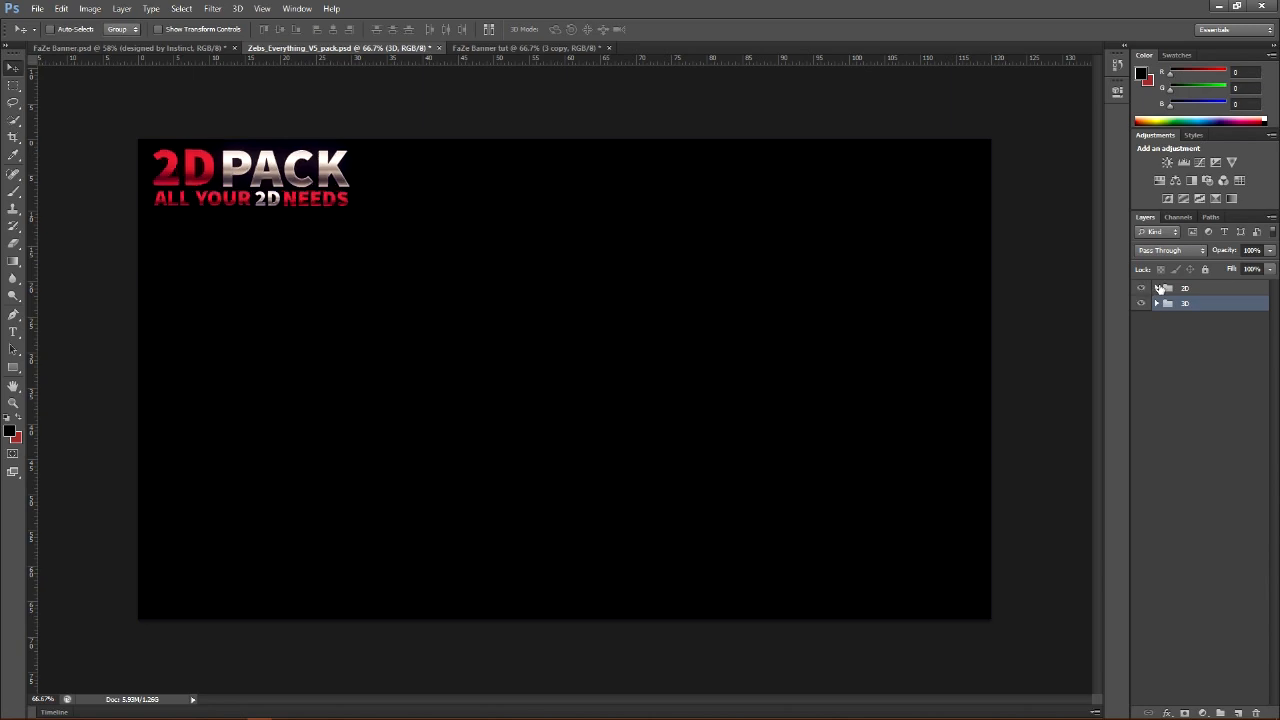
left_click(1157, 288)
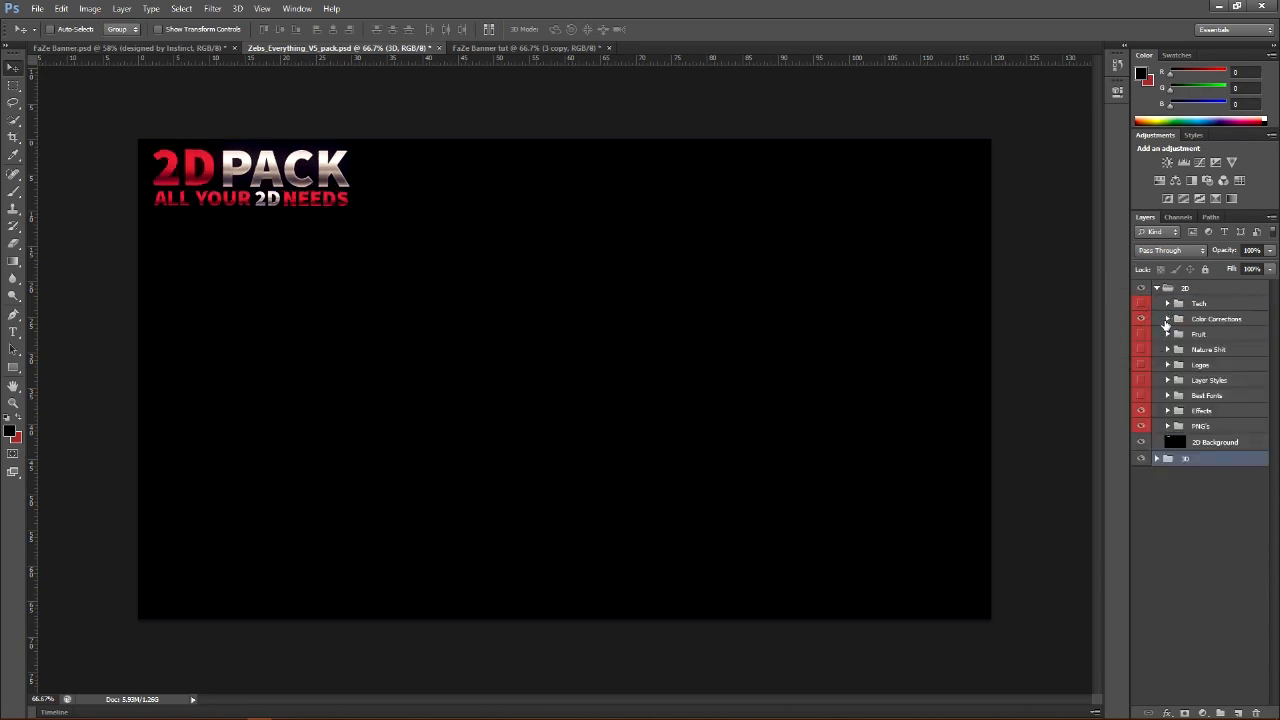
left_click(1167, 319)
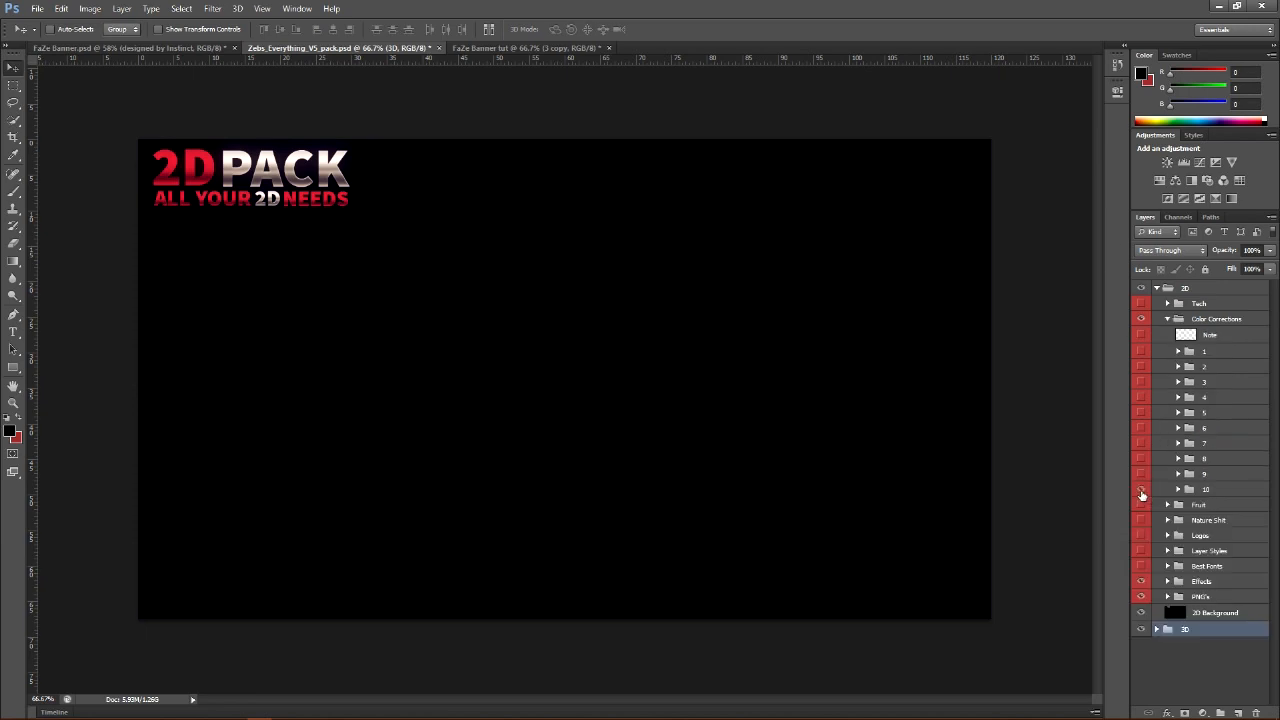
left_click(1234, 489)
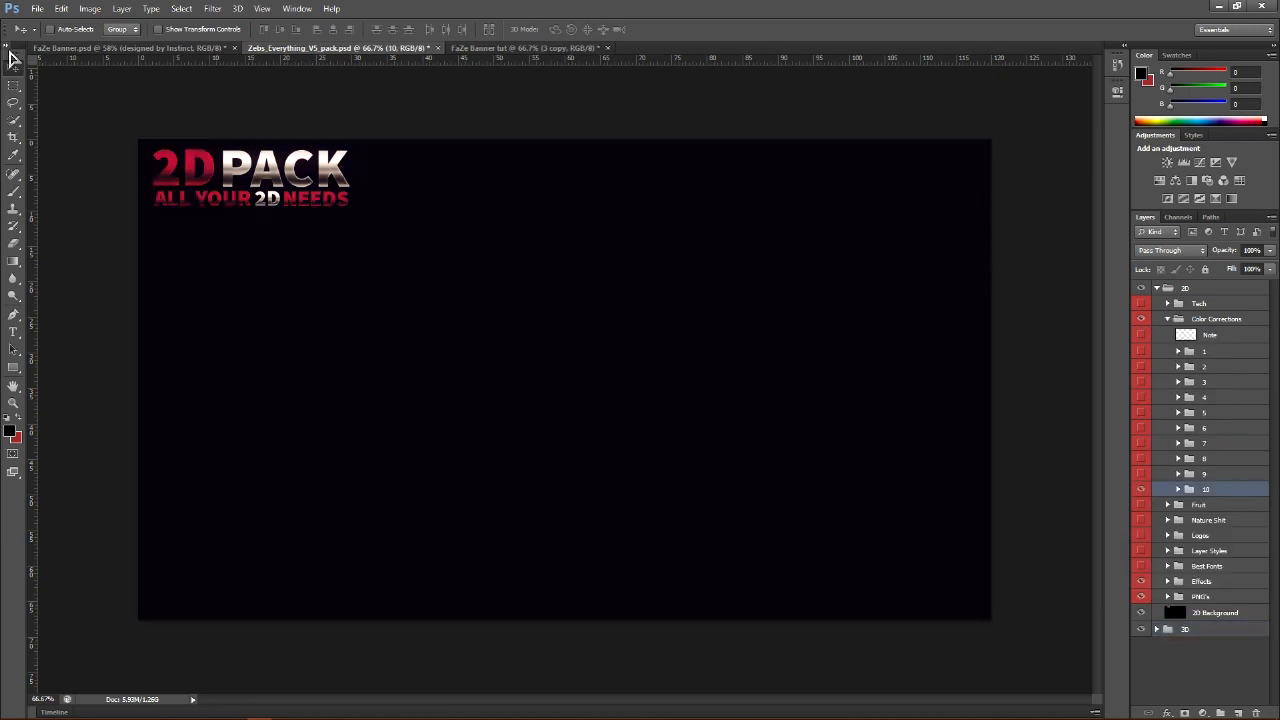
left_click(498, 48)
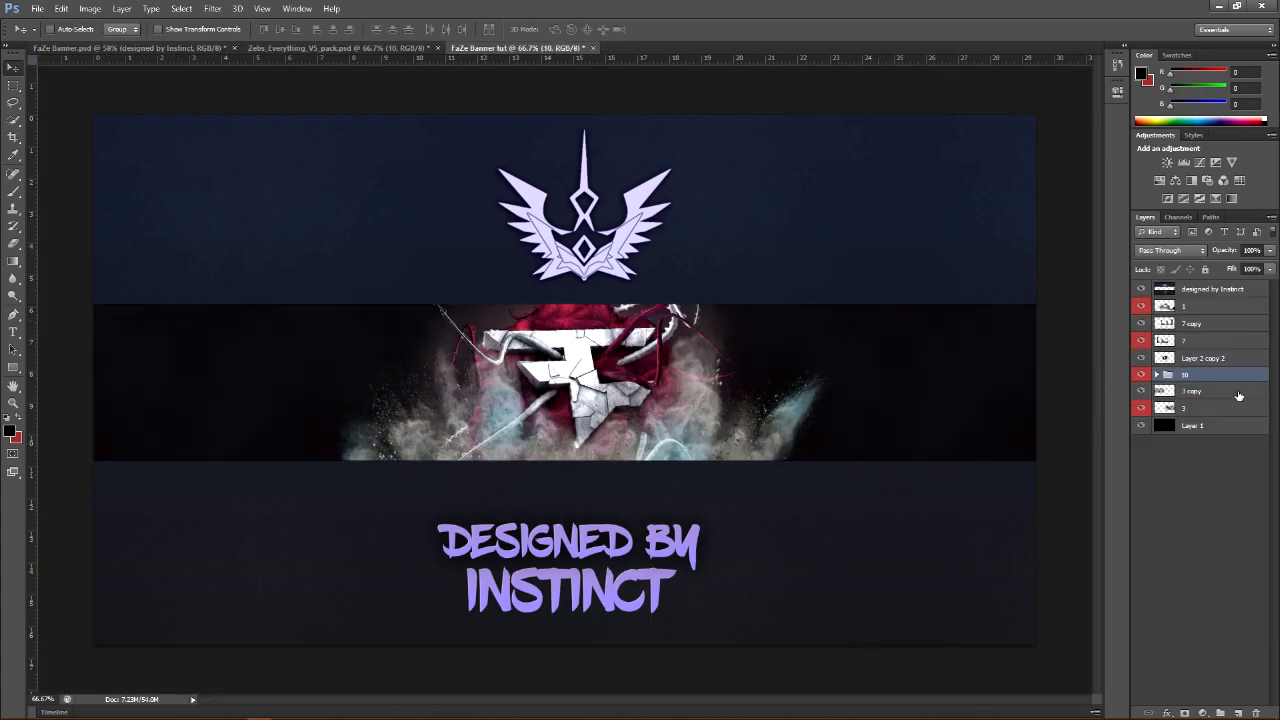
Move color correction group 10 directly above layer 1 and compare the banner with the group hidden and shown
left_click_drag(1233, 378, 1221, 304)
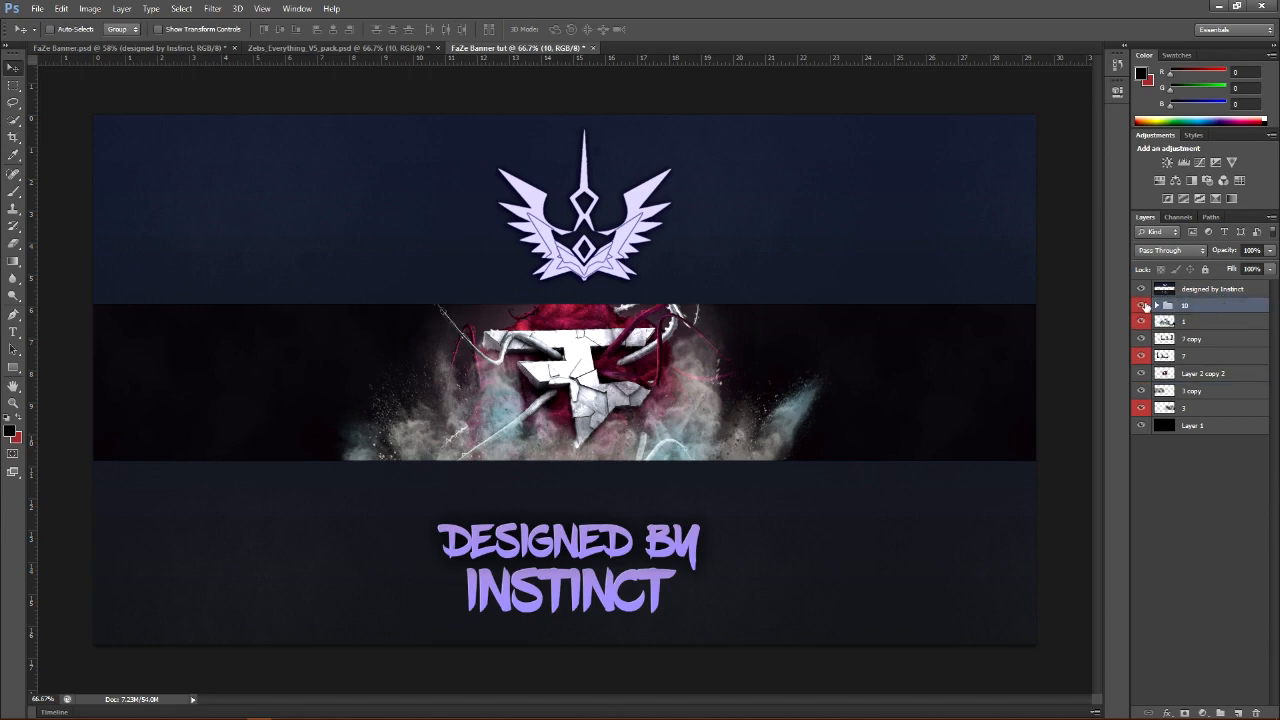
left_click(1142, 305)
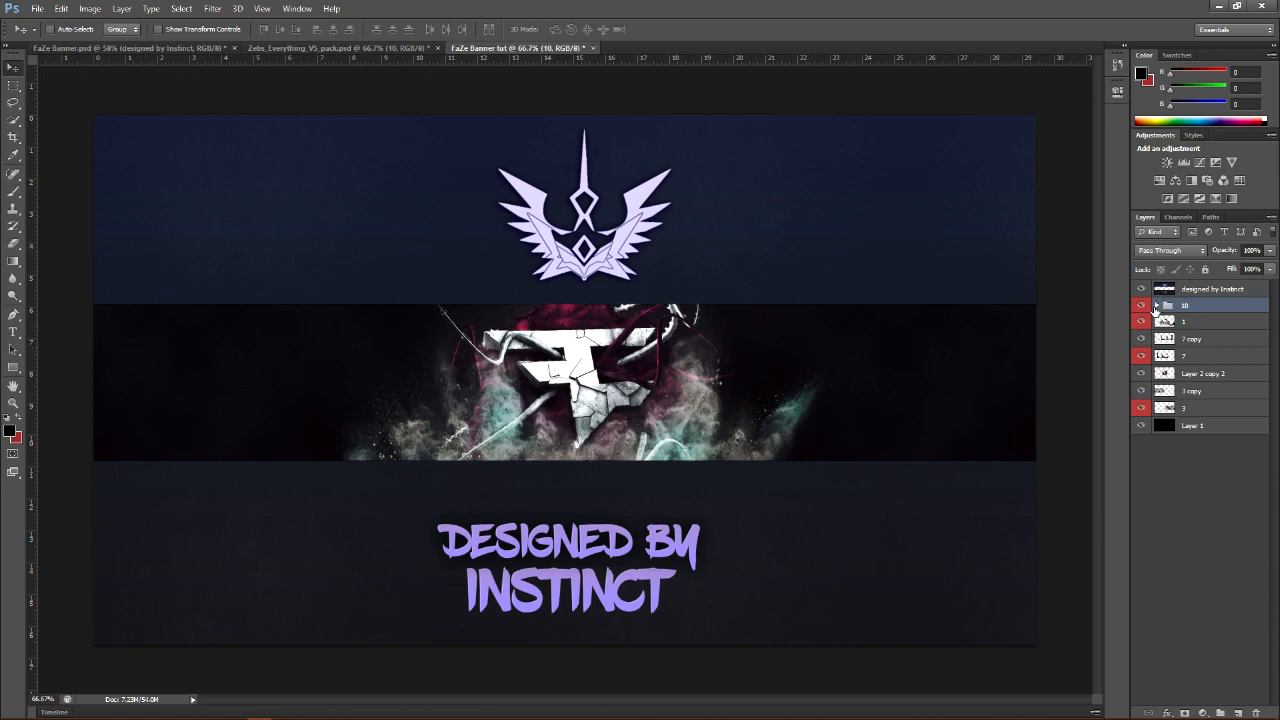
left_click(1157, 305)
left_click(1157, 305)
Add a Color Balance adjustment layer between layer 1 and color correction group 10
left_click(1224, 324)
left_click(1214, 295)
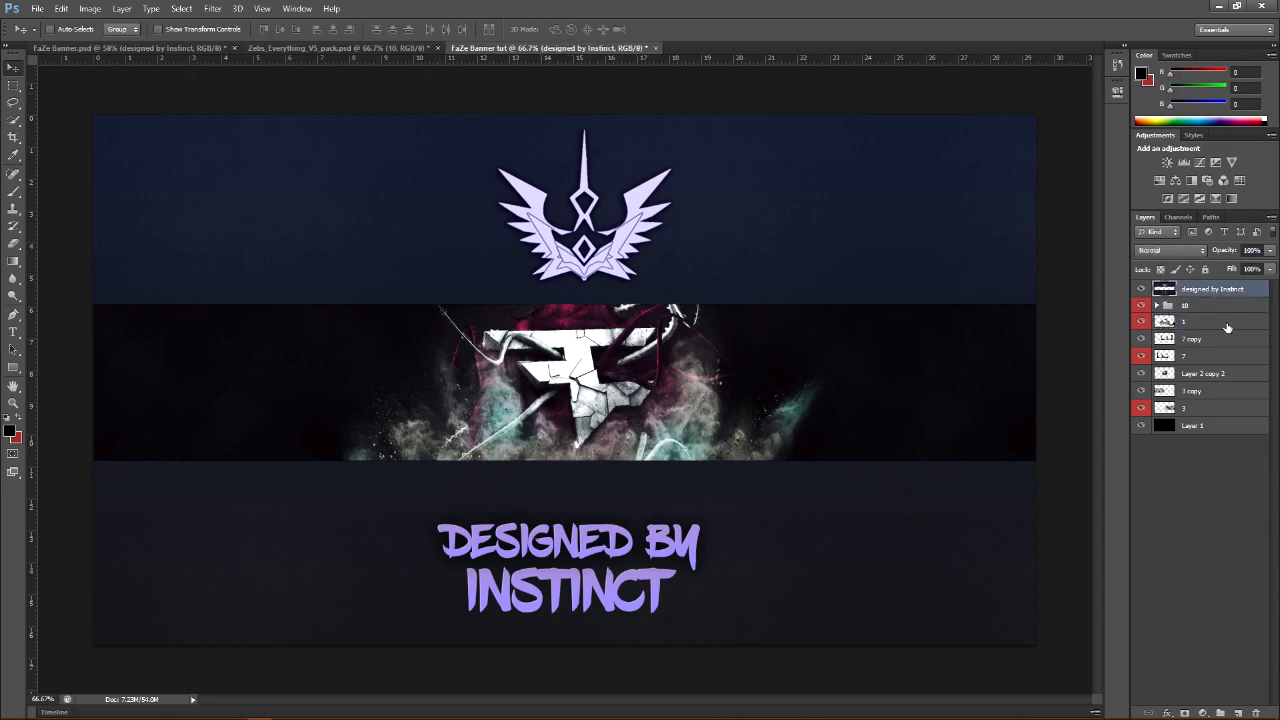
left_click(1232, 321)
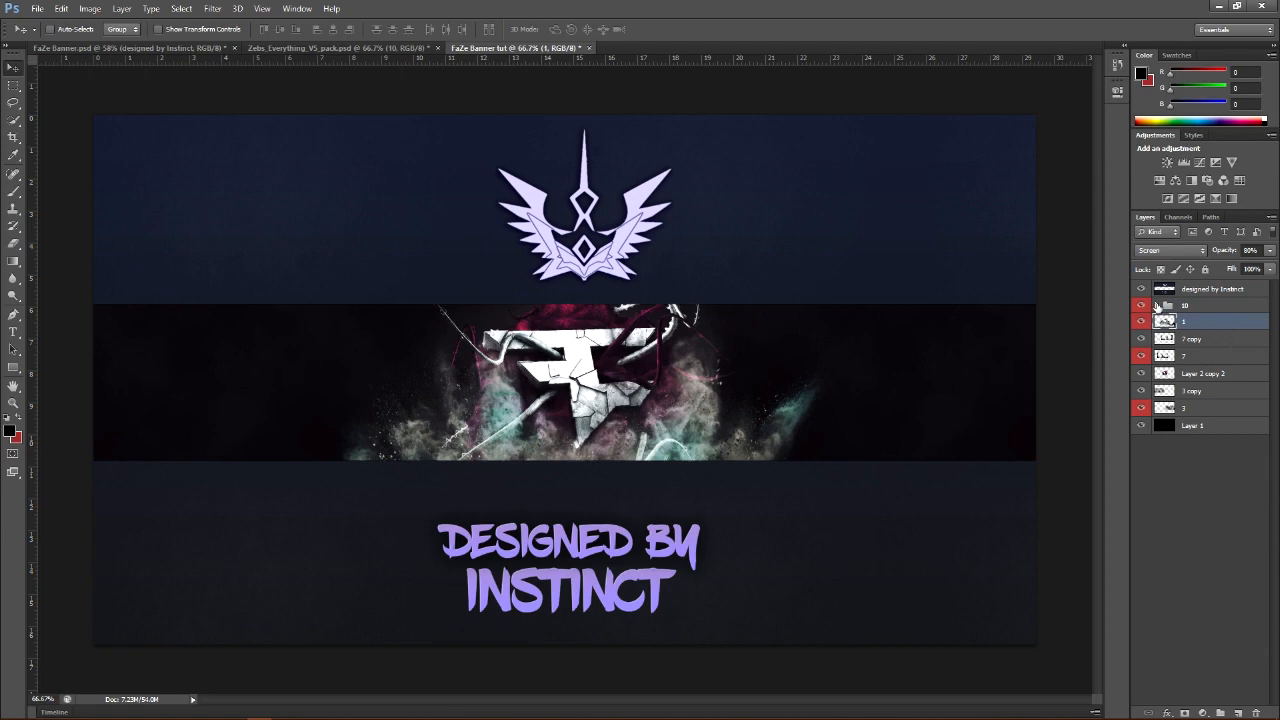
left_click(1238, 712)
key("ctrl+z")
left_click(1176, 181)
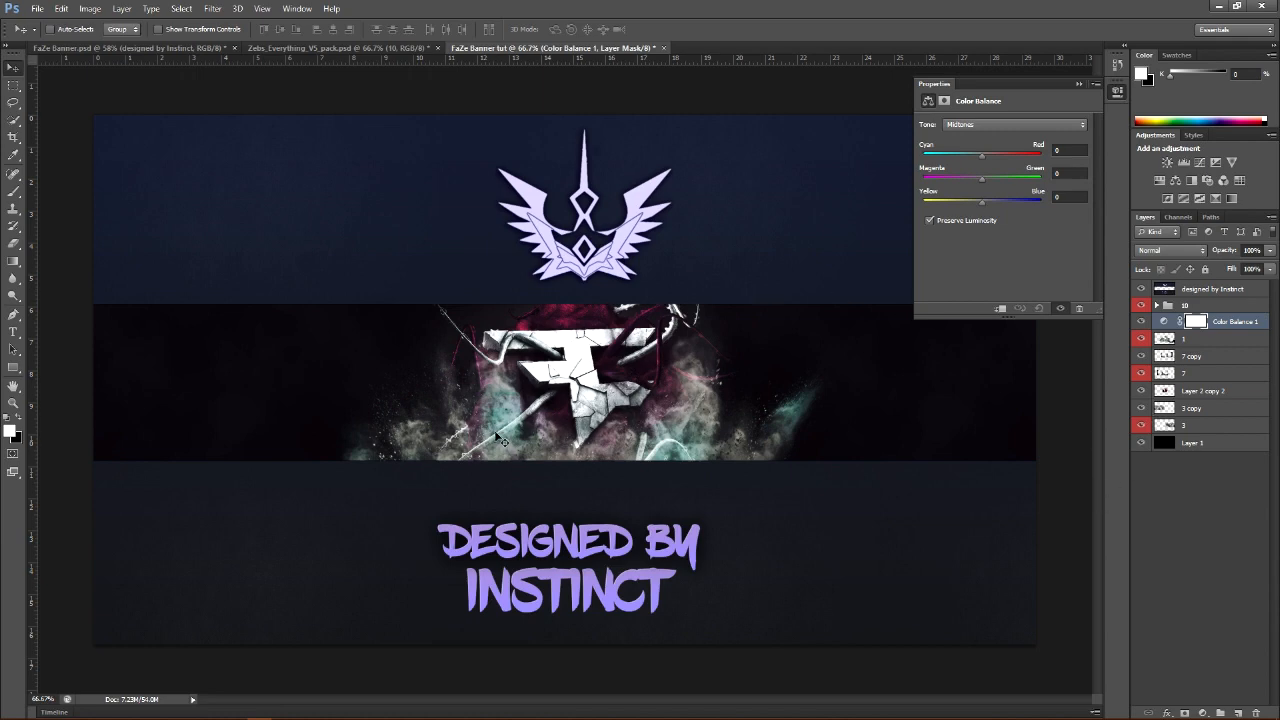
Set the Color Balance midtones to +30 Cyan-Red and -10 Magenta-Green, and fine-tune Yellow-Blue
left_click_drag(981, 156, 997, 156)
left_click_drag(981, 180, 978, 189)
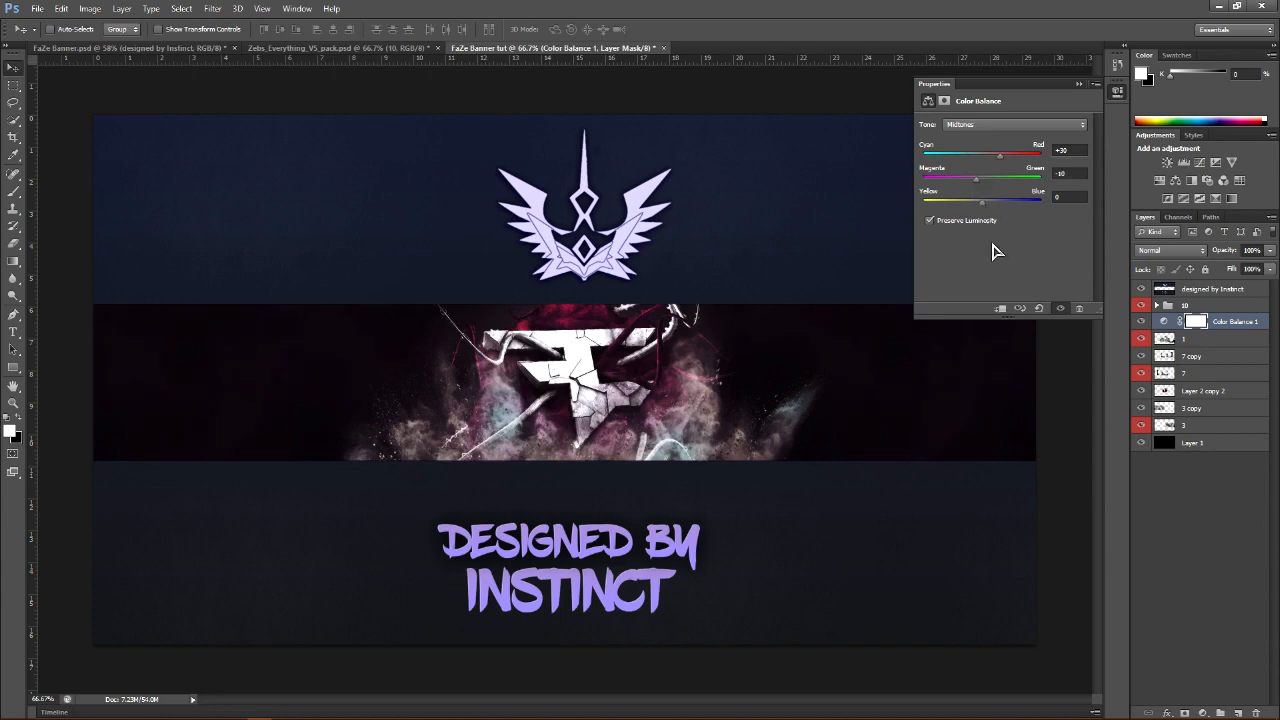
left_click_drag(983, 205, 984, 204)
left_click_drag(985, 208, 983, 209)
left_click(1078, 84)
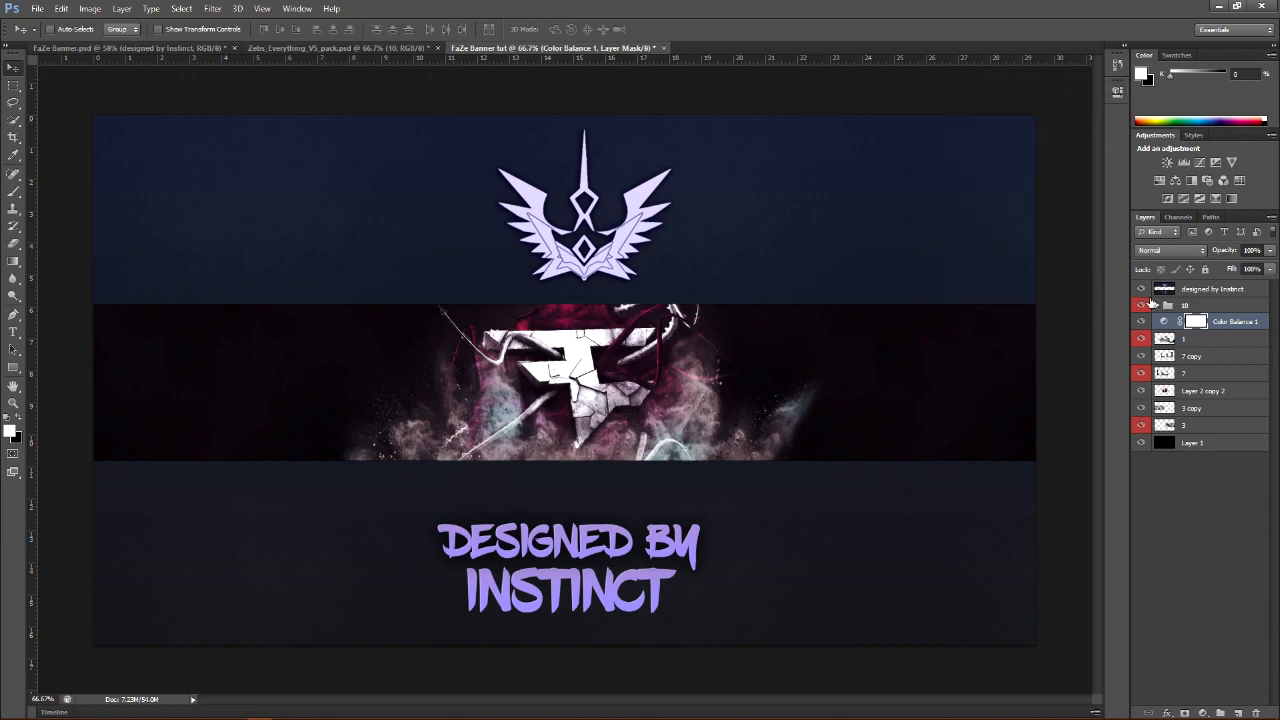
Try the Color Balance layer at about 50% opacity and compare the banner with it hidden and shown
left_click(1142, 321)
left_click_drag(1270, 250, 1238, 272)
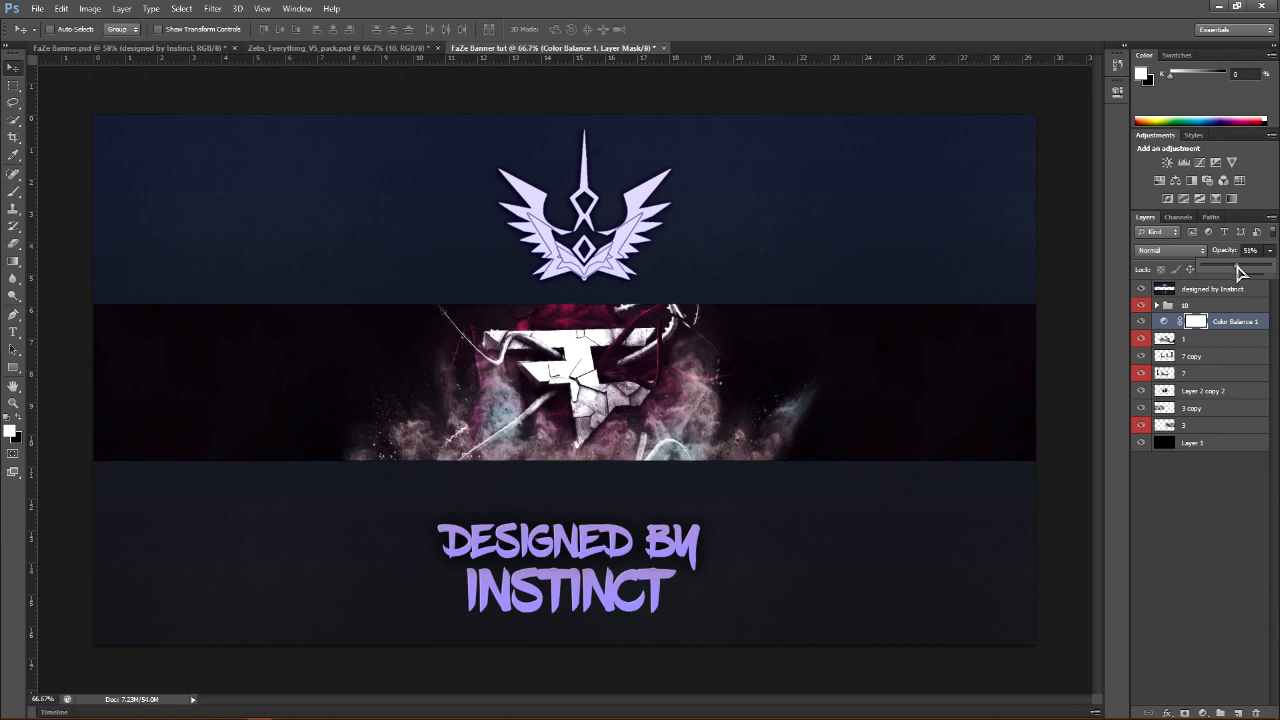
left_click(1143, 321)
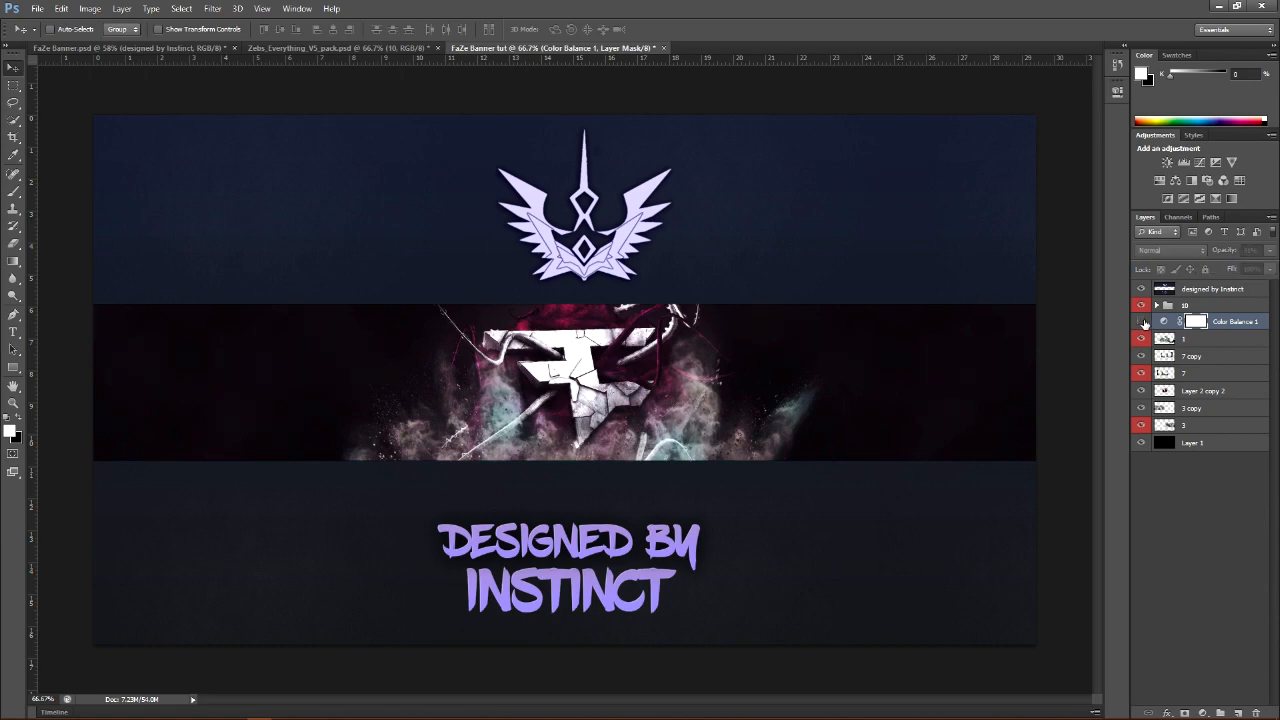
Move the Color Balance layer above color correction group 10 and raise its opacity to 100%
left_click_drag(1259, 321, 1228, 307)
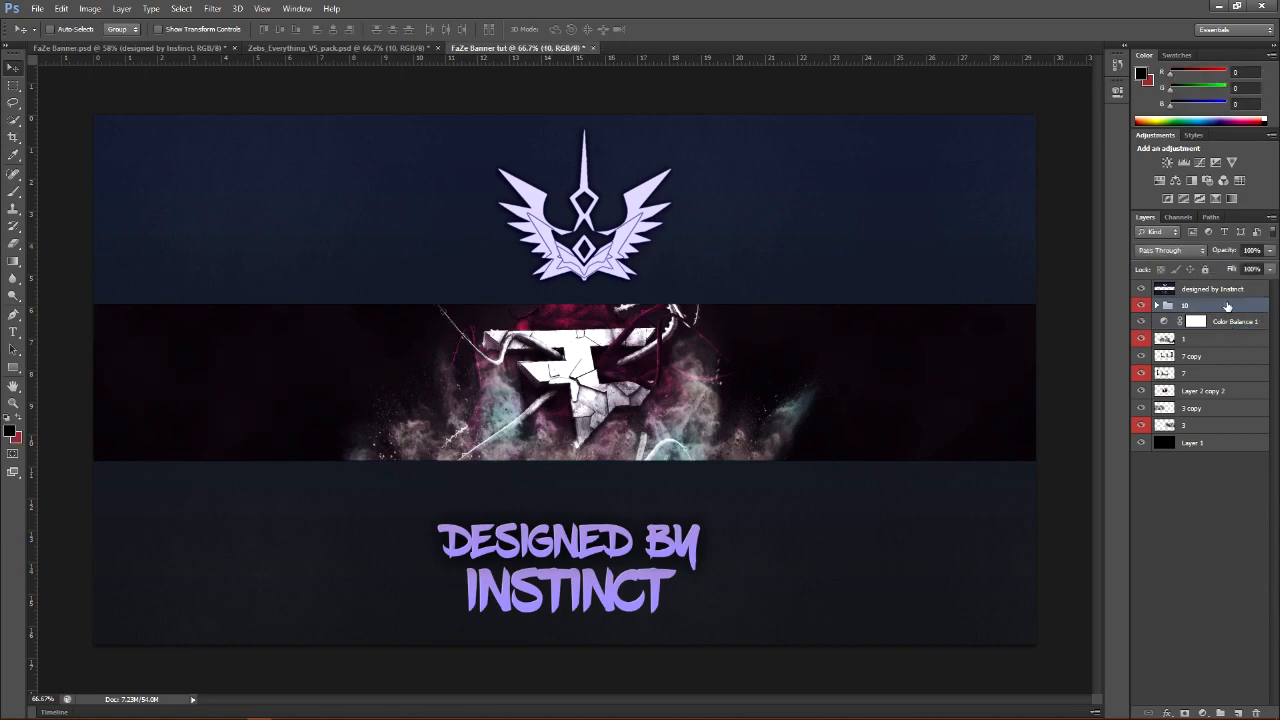
left_click(1225, 323)
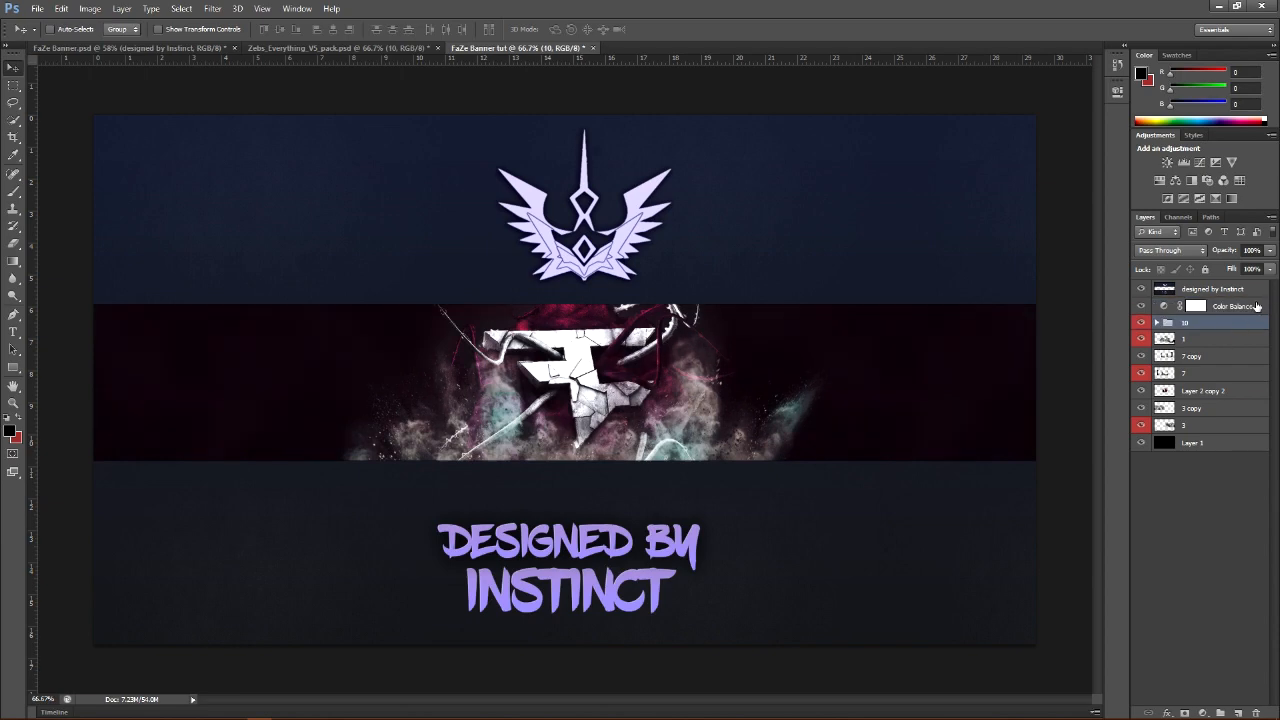
left_click(1257, 306)
left_click_drag(1269, 250, 1273, 267)
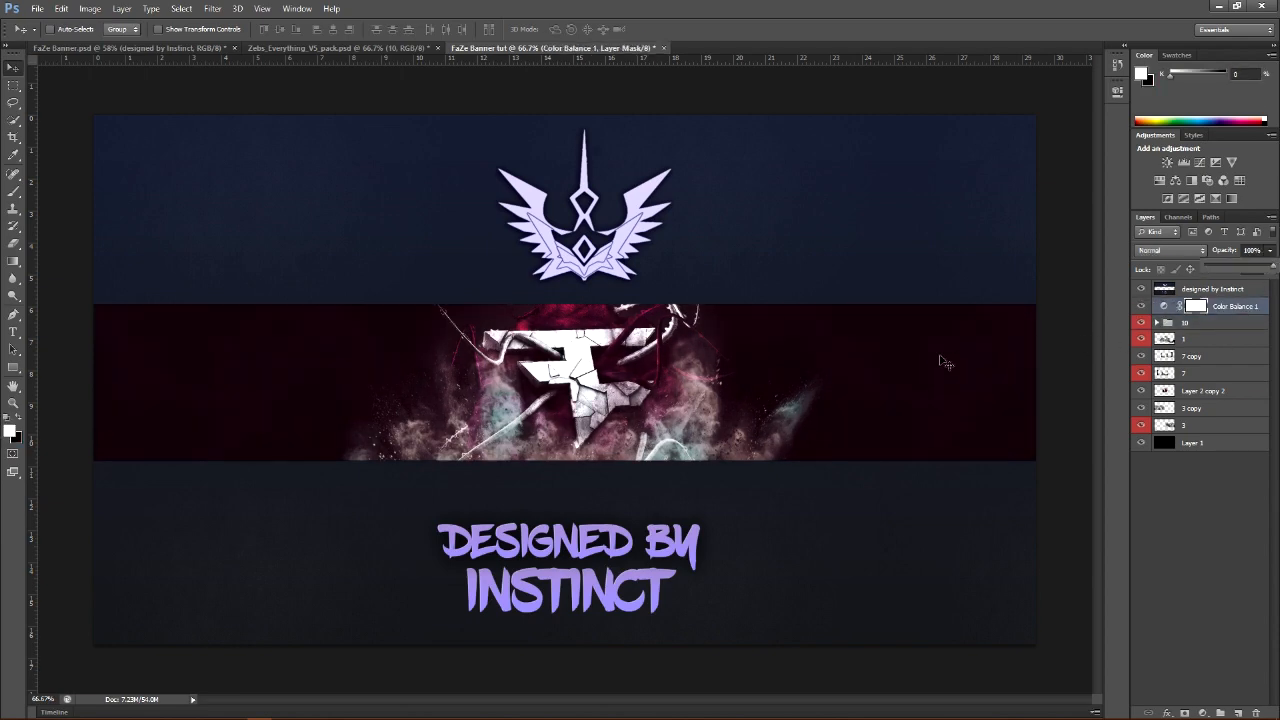
Lower the Color Balance layer's opacity to 50% and select color correction group 10
left_click(1154, 323)
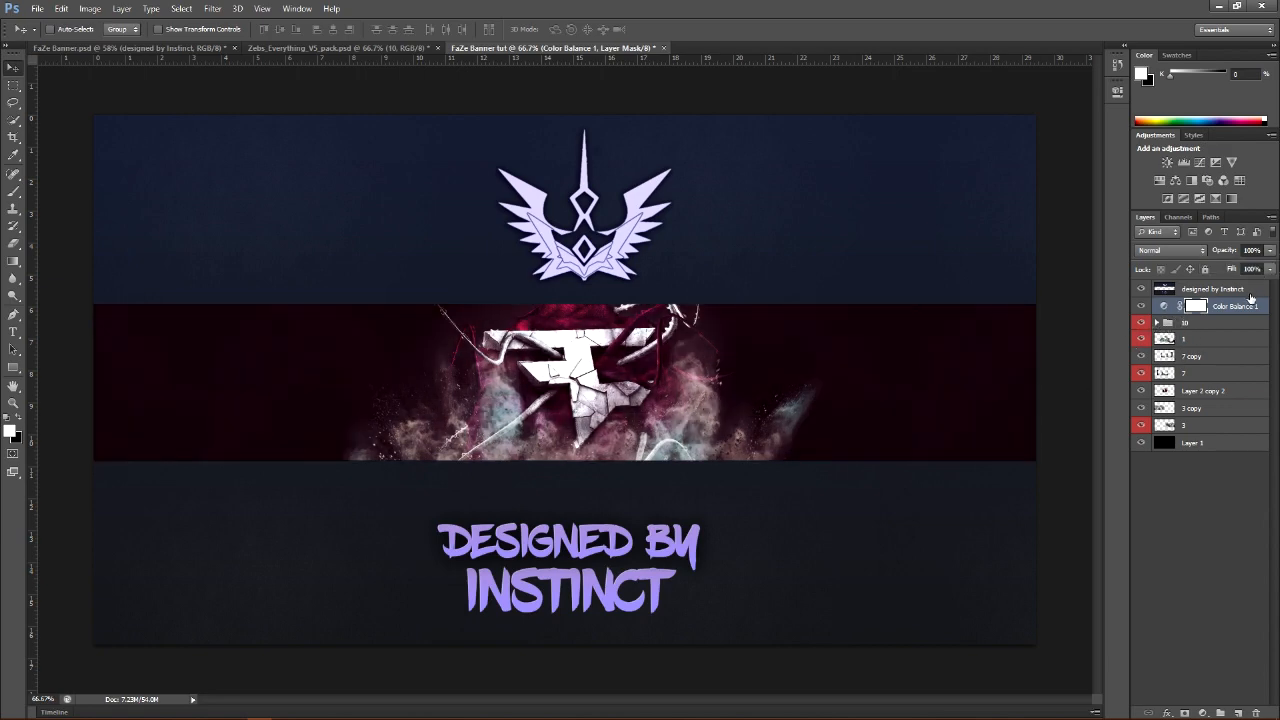
left_click_drag(1271, 252, 1237, 264)
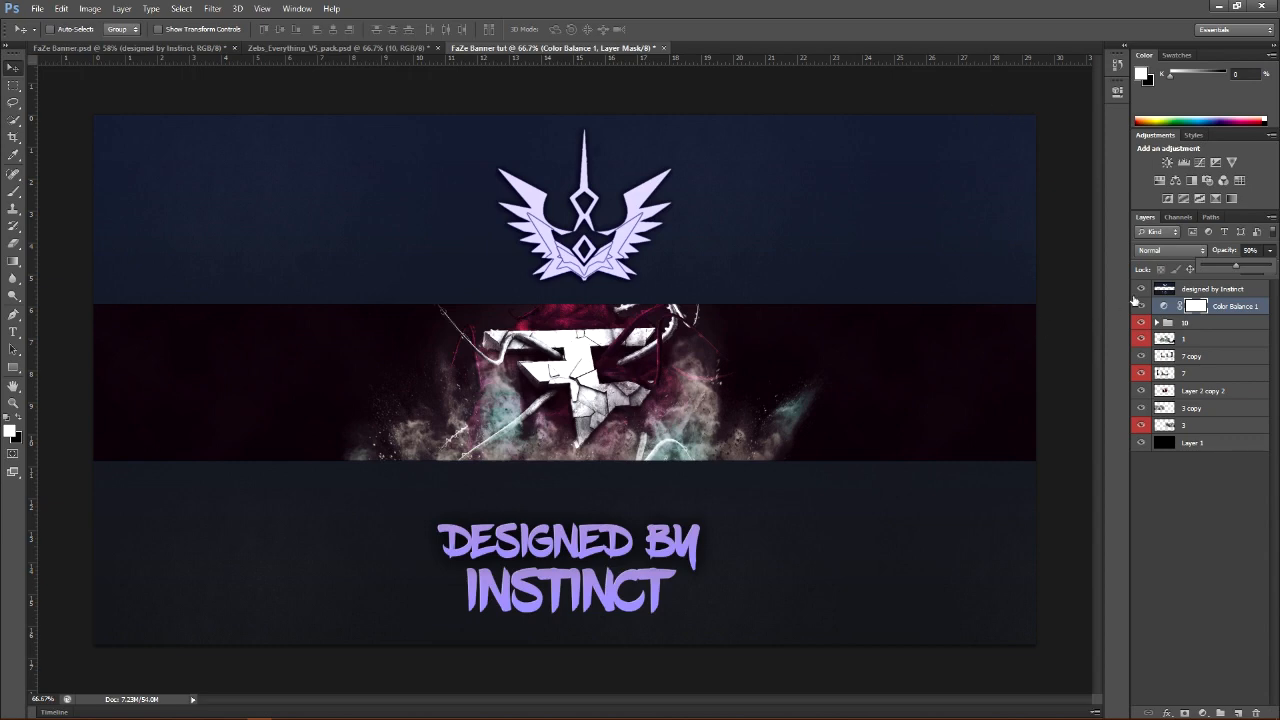
left_click(1195, 322)
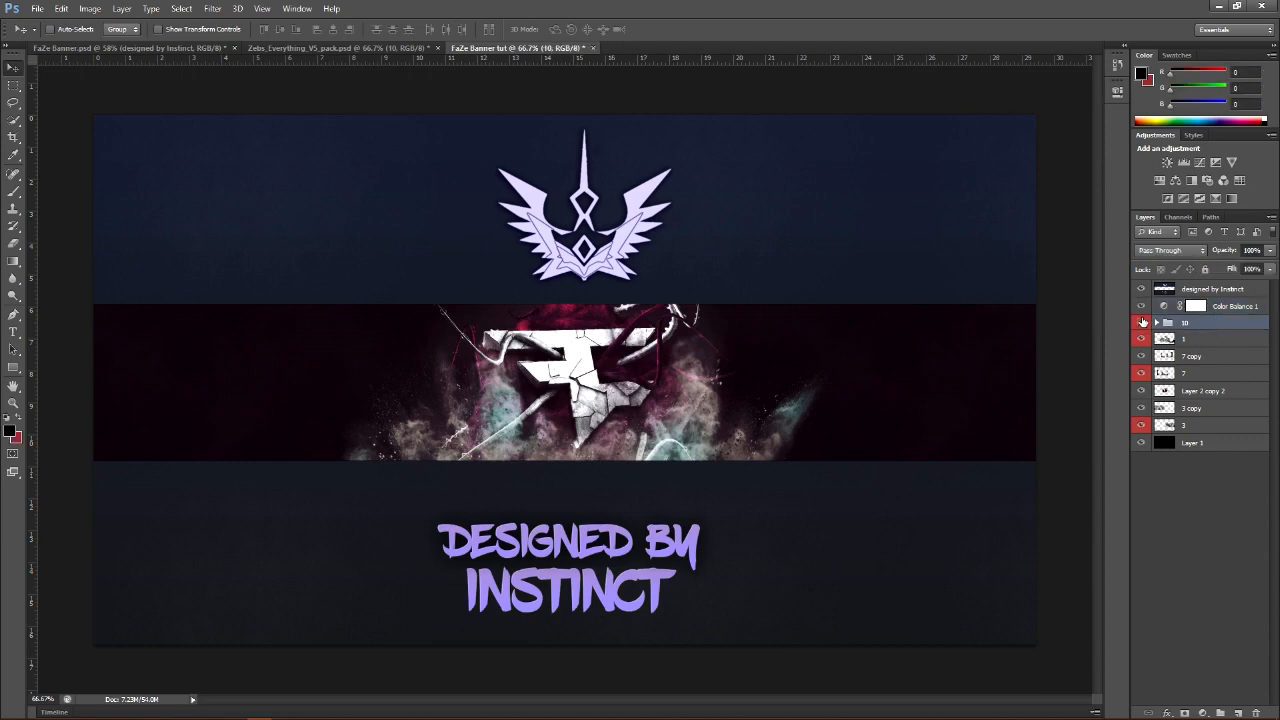
Shift smoke layer 1, just below group 10, to hue -180 and about +20 saturation with a Hue/Saturation adjustment
left_click(1142, 322)
left_click(1212, 340)
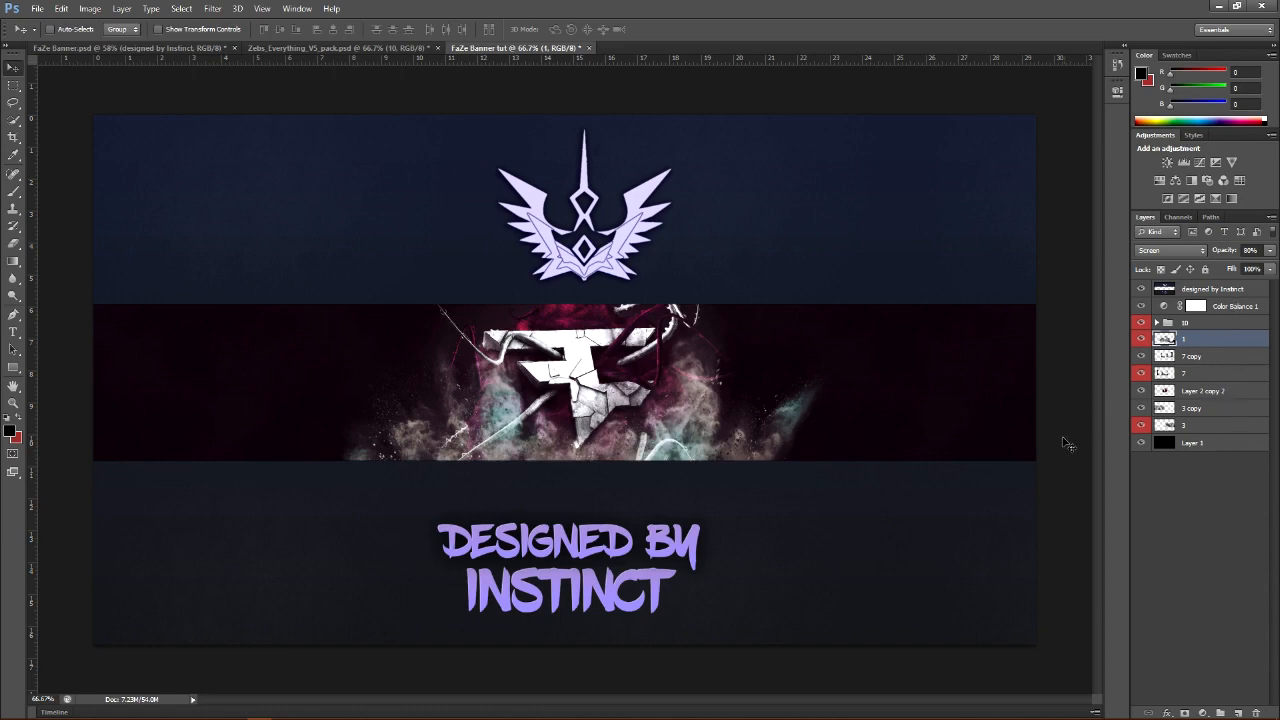
key("ctrl+u")
left_click_drag(880, 211, 806, 216)
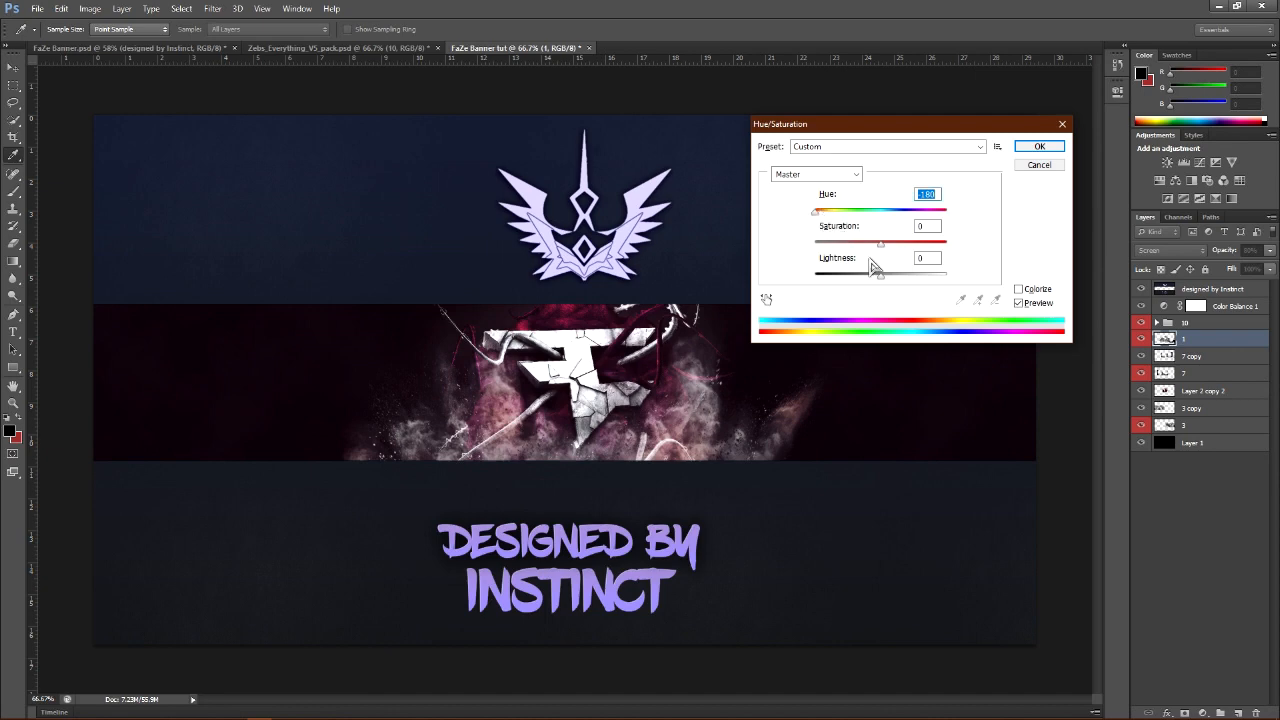
left_click_drag(882, 246, 895, 246)
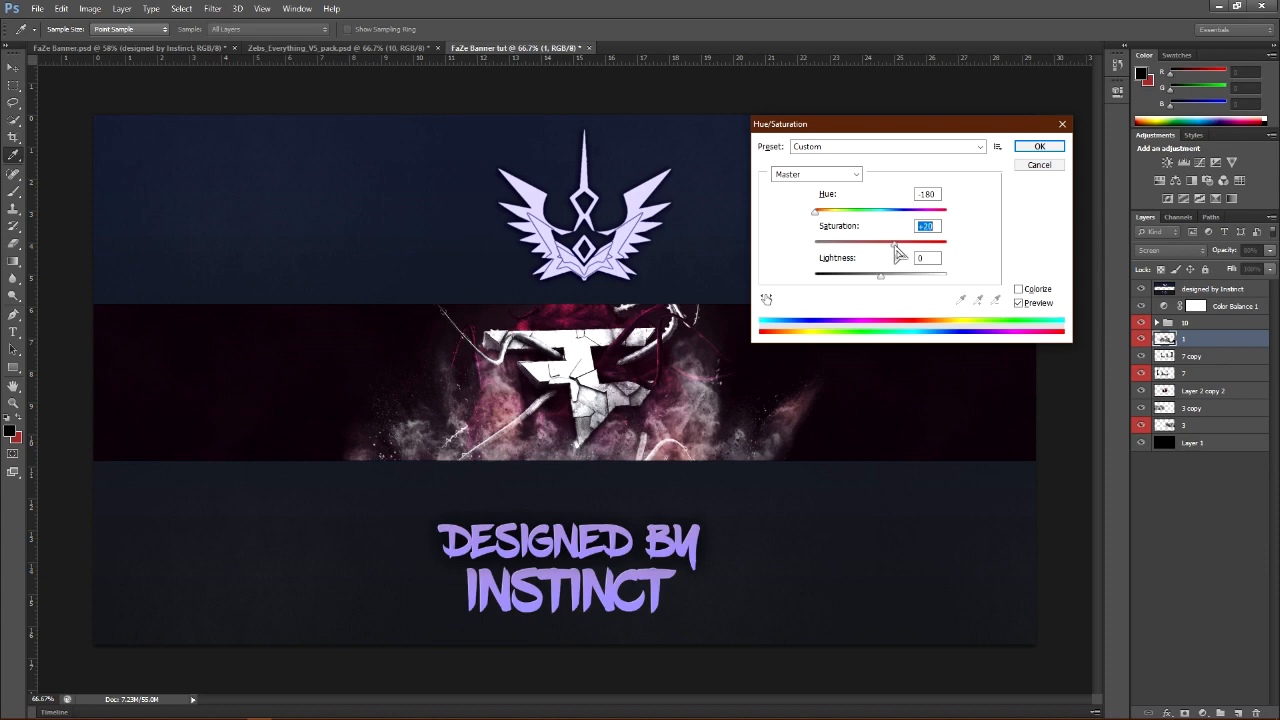
left_click(1039, 146)
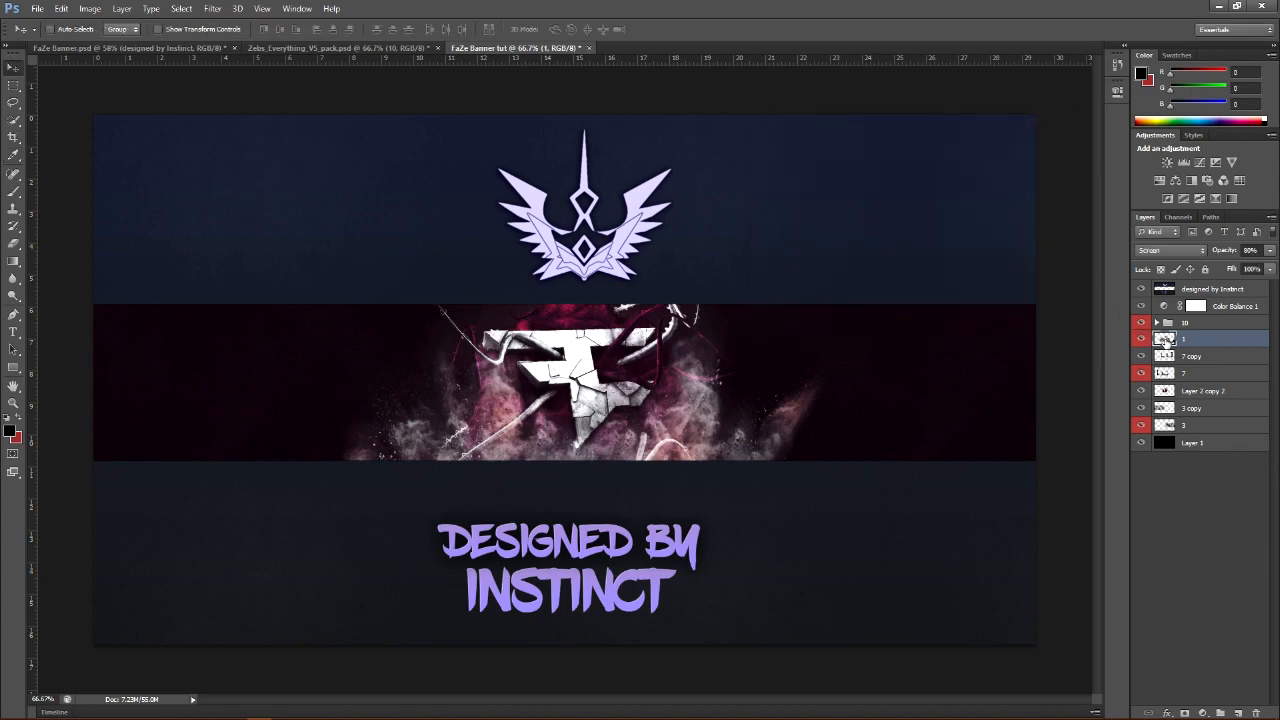
Compare the recolored smoke with the reference version in FaZe Banner.psd
left_click(186, 48)
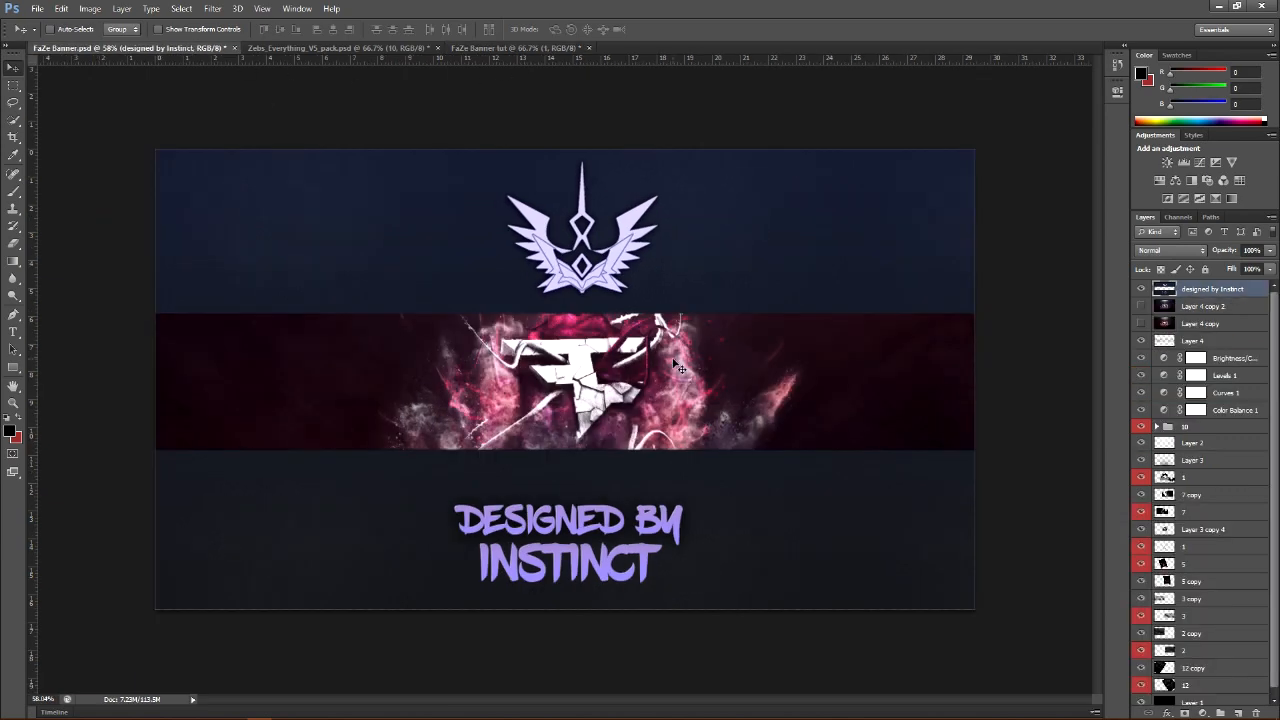
left_click(524, 49)
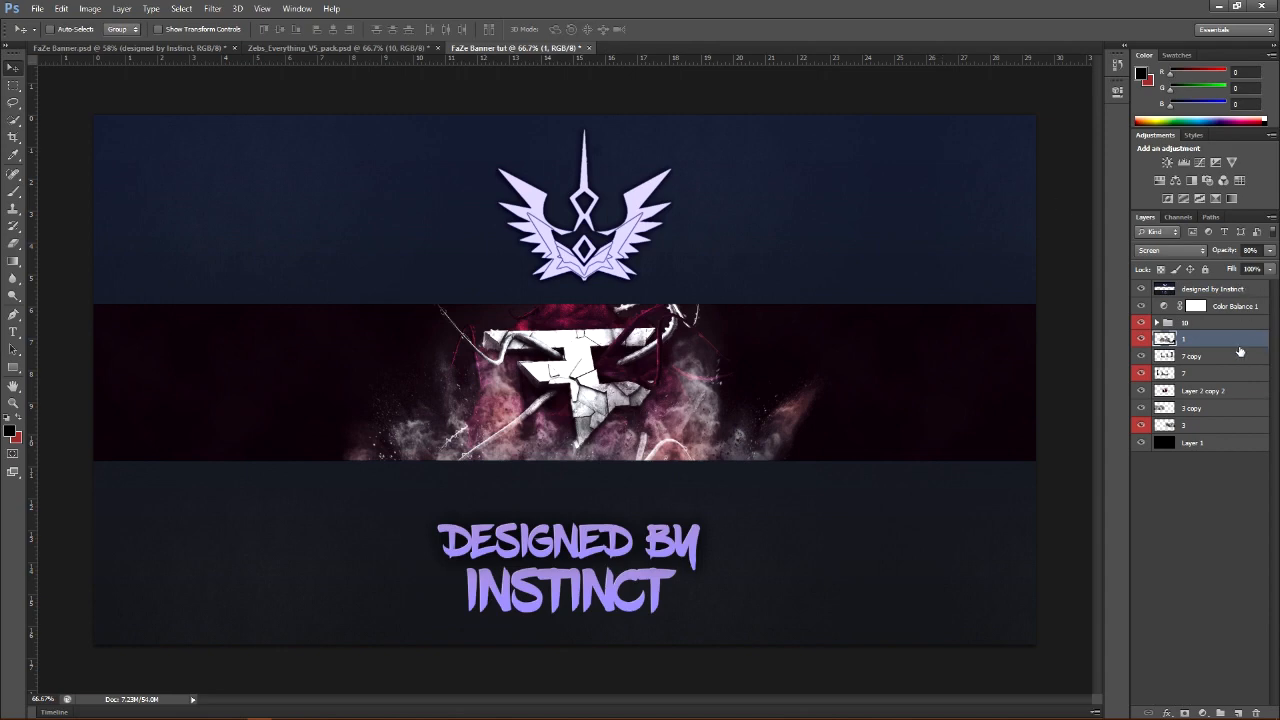
Collapse and hide the Color Corrections group in Zebs_Everything_V5_pack.psd and save the file
left_click(394, 49)
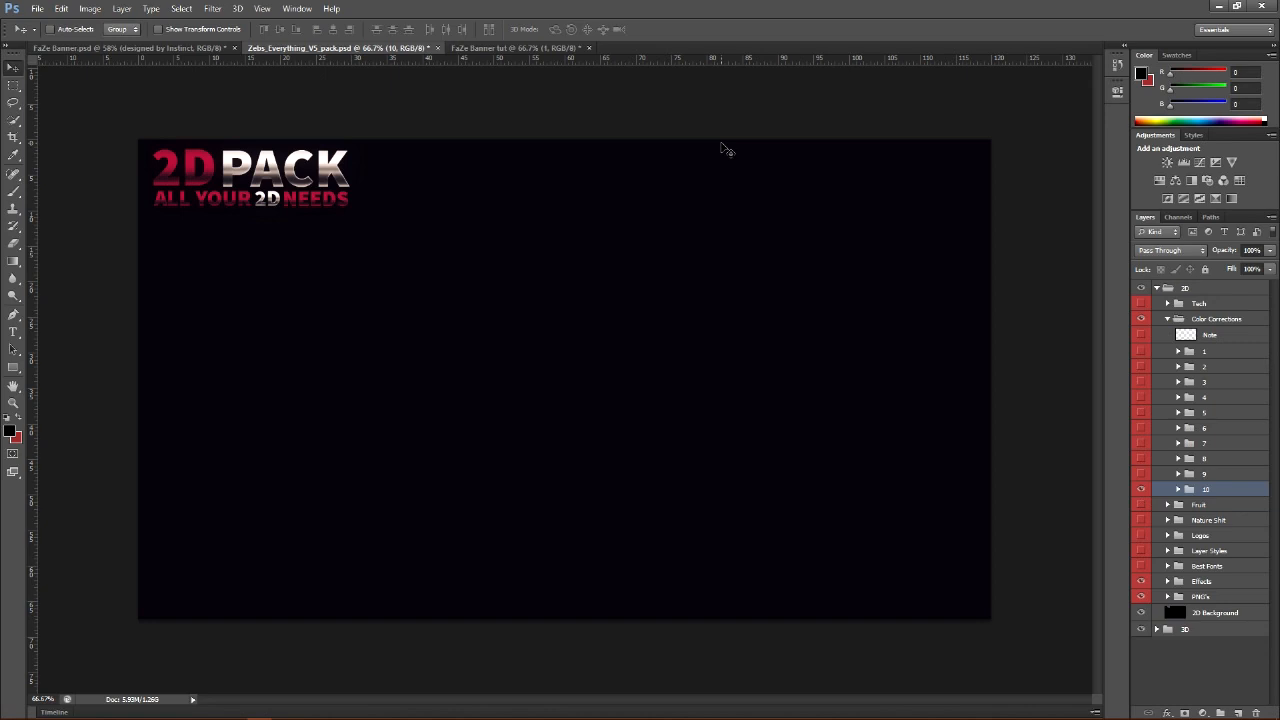
left_click(1166, 318)
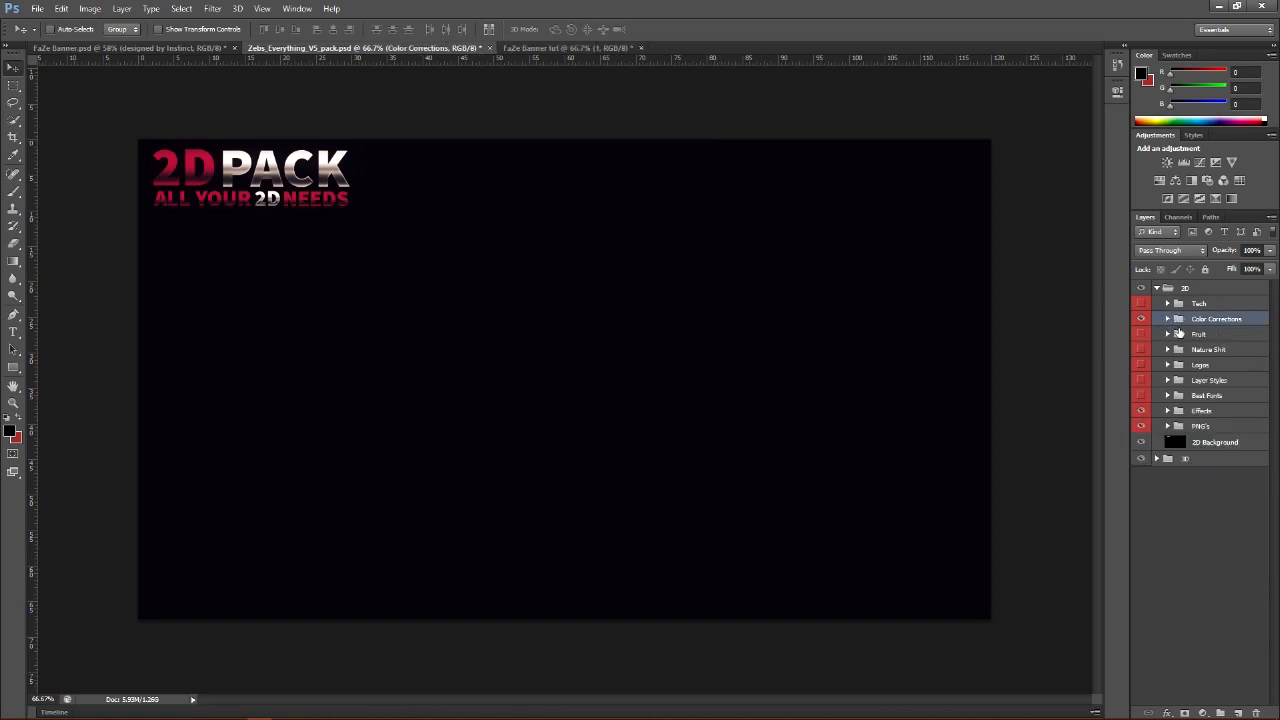
left_click(1141, 319)
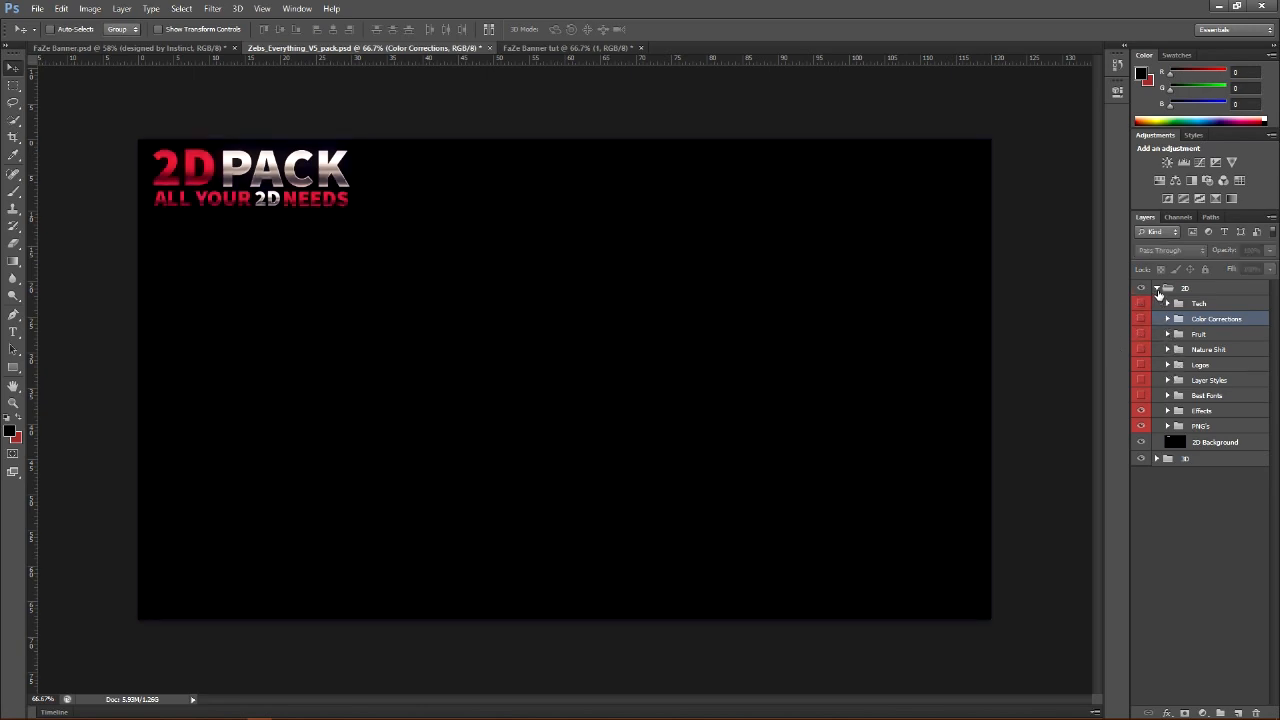
key("ctrl+s")
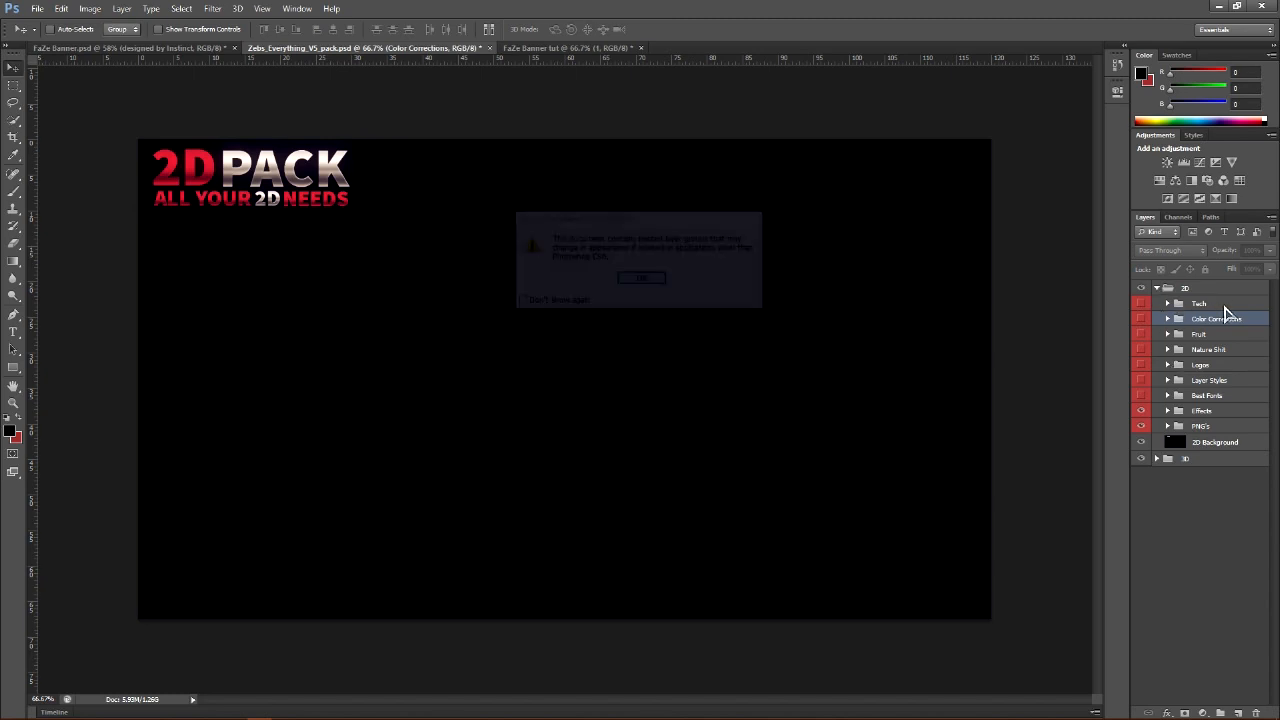
left_click(640, 280)
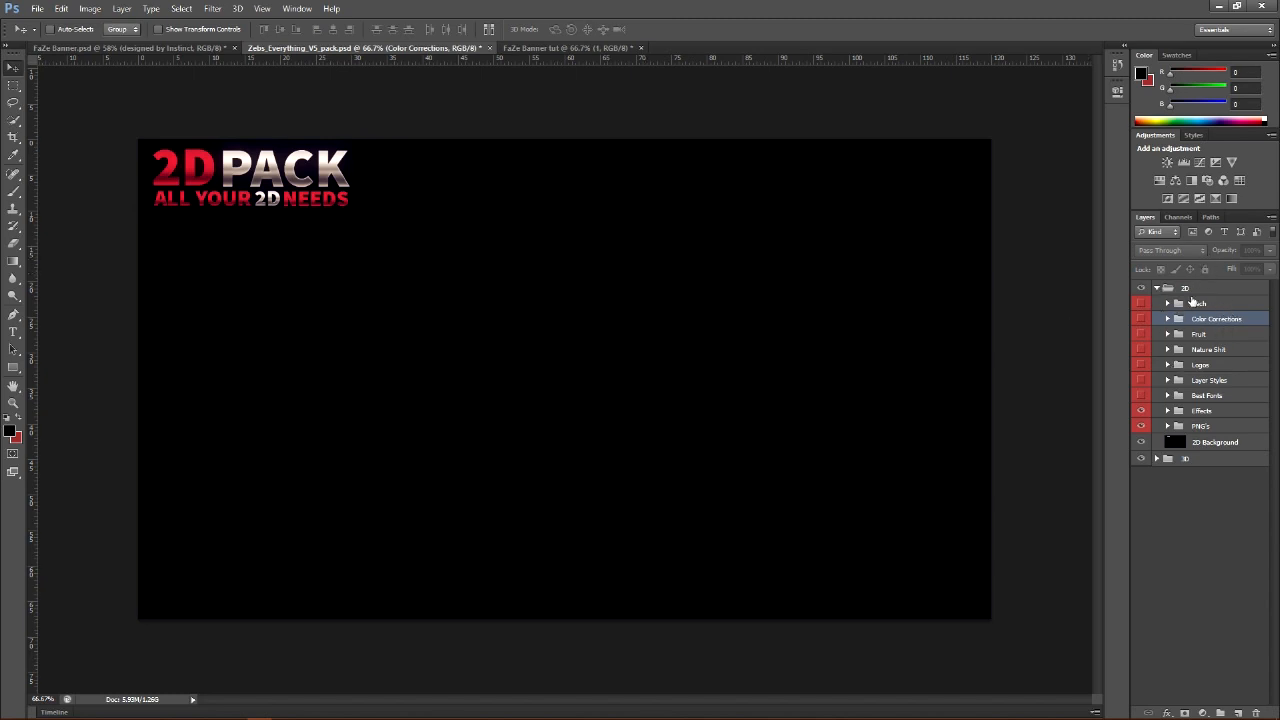
Show paint layer 1 in the 3D group's Paint folder of the resource pack, with the 2D group collapsed and hidden
left_click(1228, 357)
left_click(1234, 385)
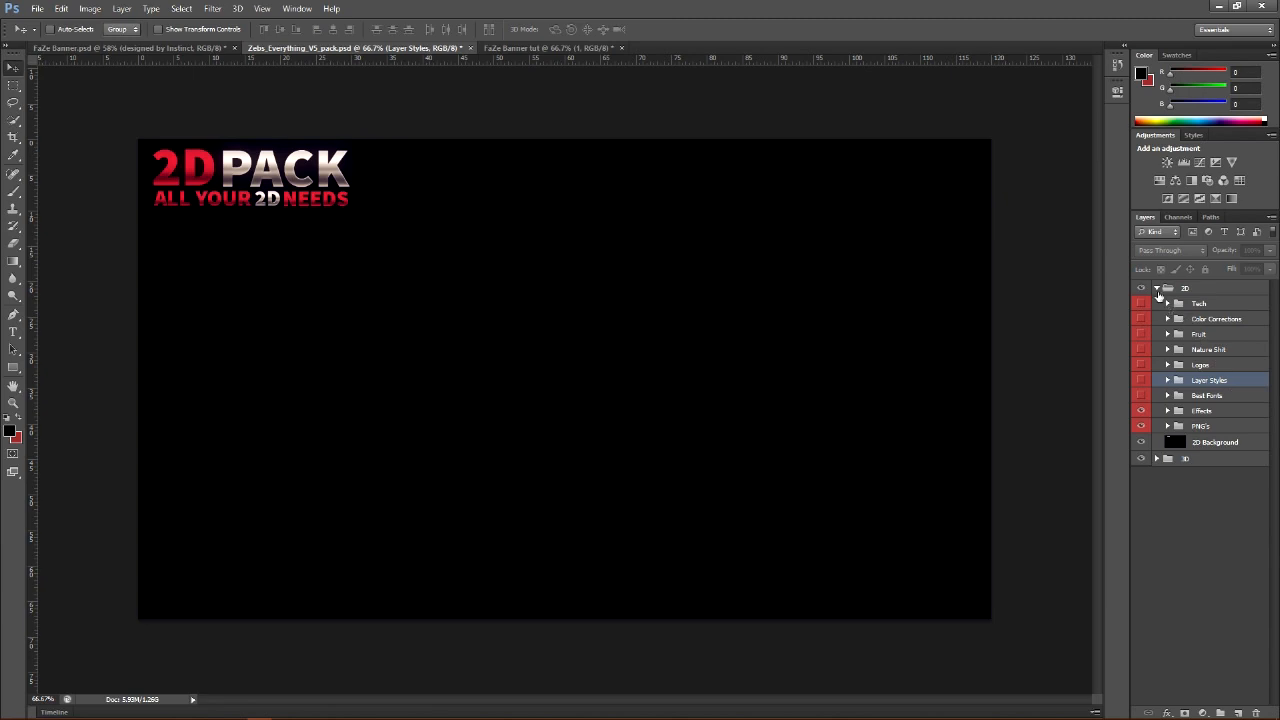
left_click(1156, 288)
left_click(1178, 304)
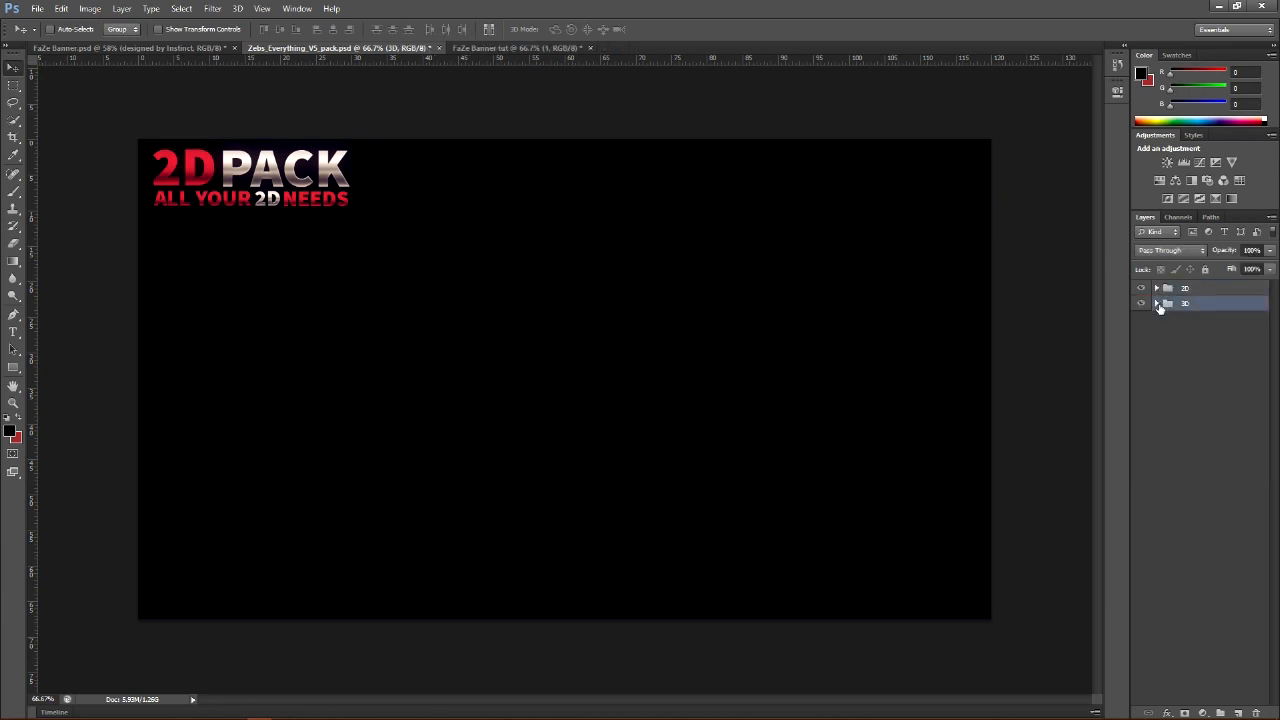
left_click(1157, 304)
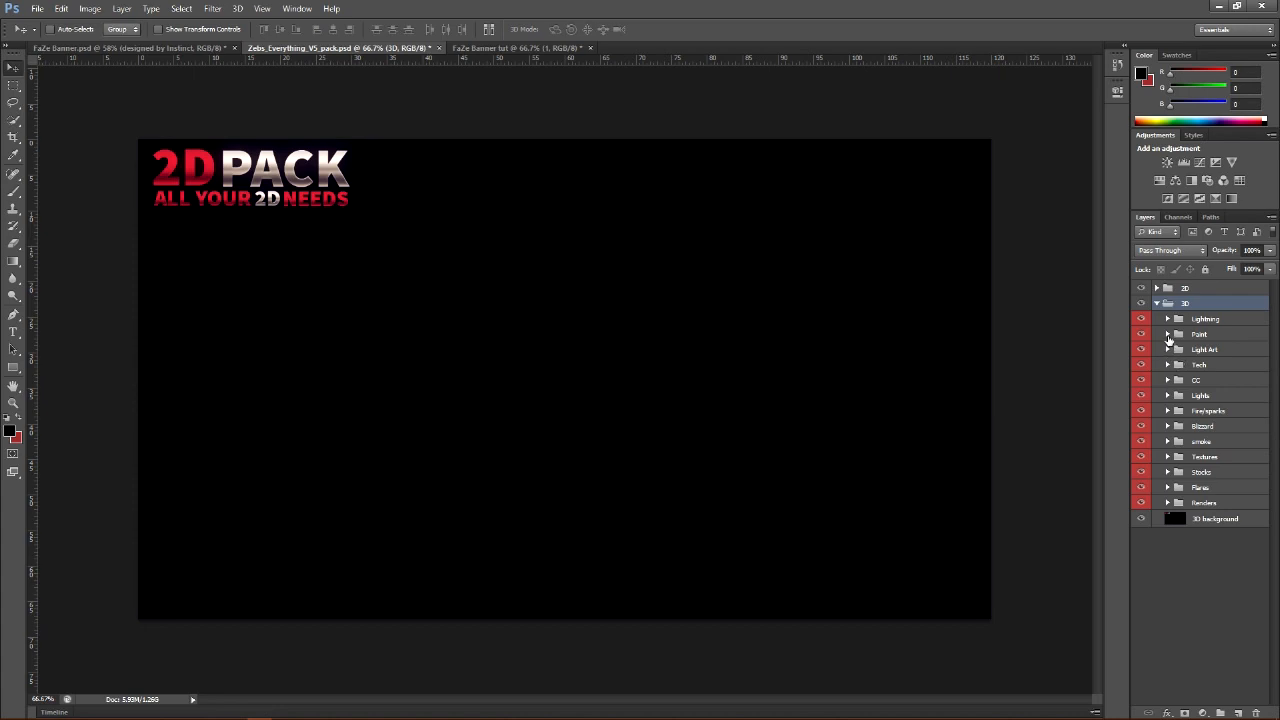
left_click(1168, 340)
left_click(1150, 351)
left_click(1137, 354)
left_click(1140, 352)
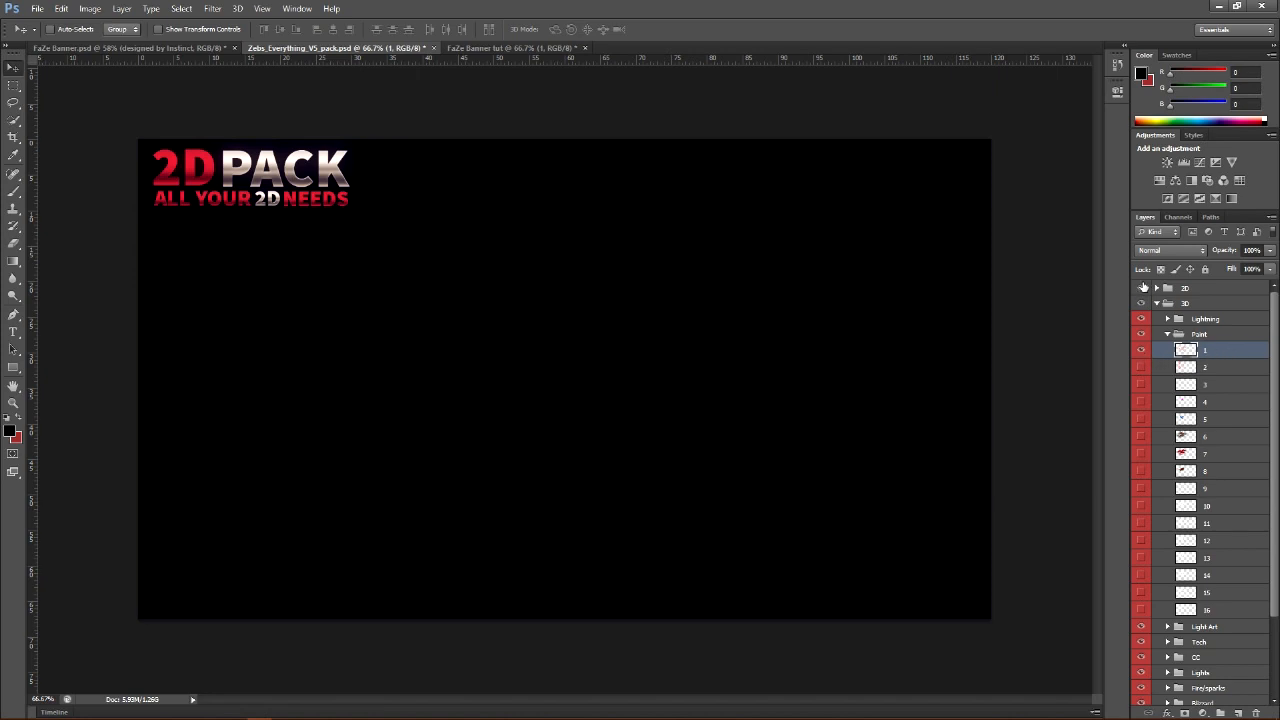
left_click(1143, 298)
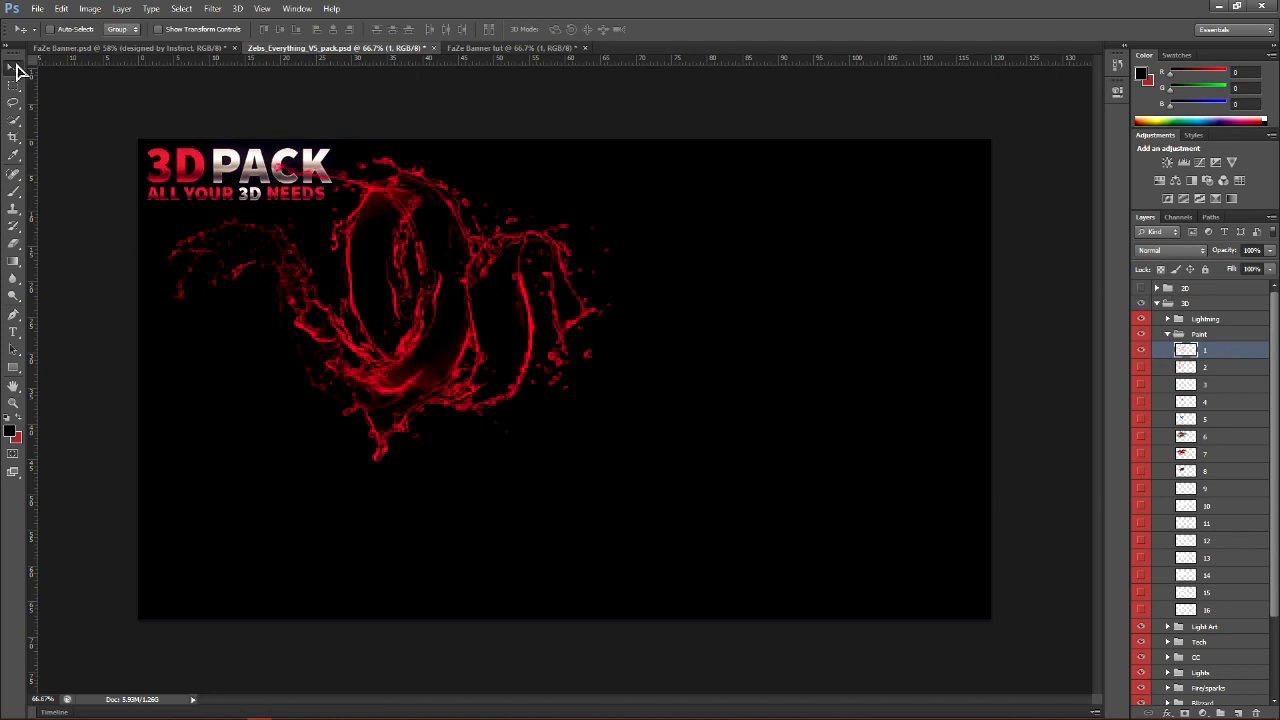
Copy the red paint splash into FaZe Banner tut, order it directly below Layer 2 copy 2, and position it behind the logo
left_click_drag(455, 270, 690, 313)
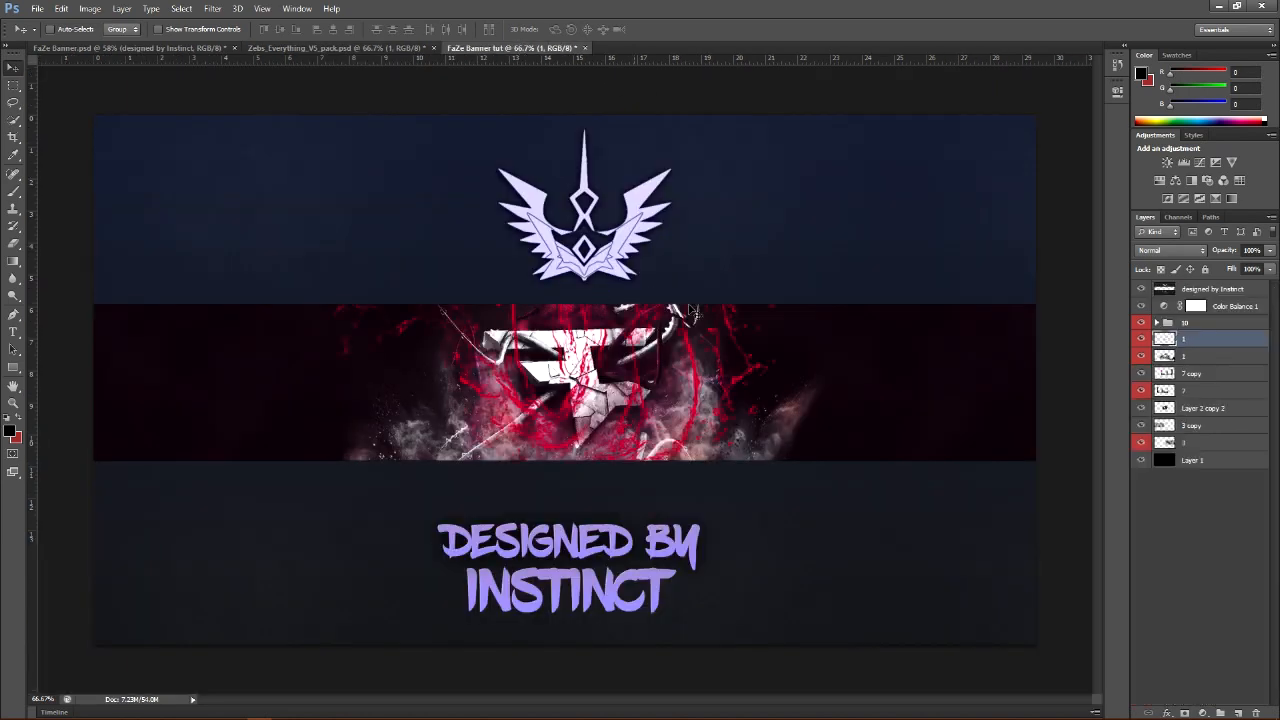
mouse_move(568, 406)
left_mouse_down()
mouse_move(572, 423)
mouse_move(564, 412)
left_mouse_up()
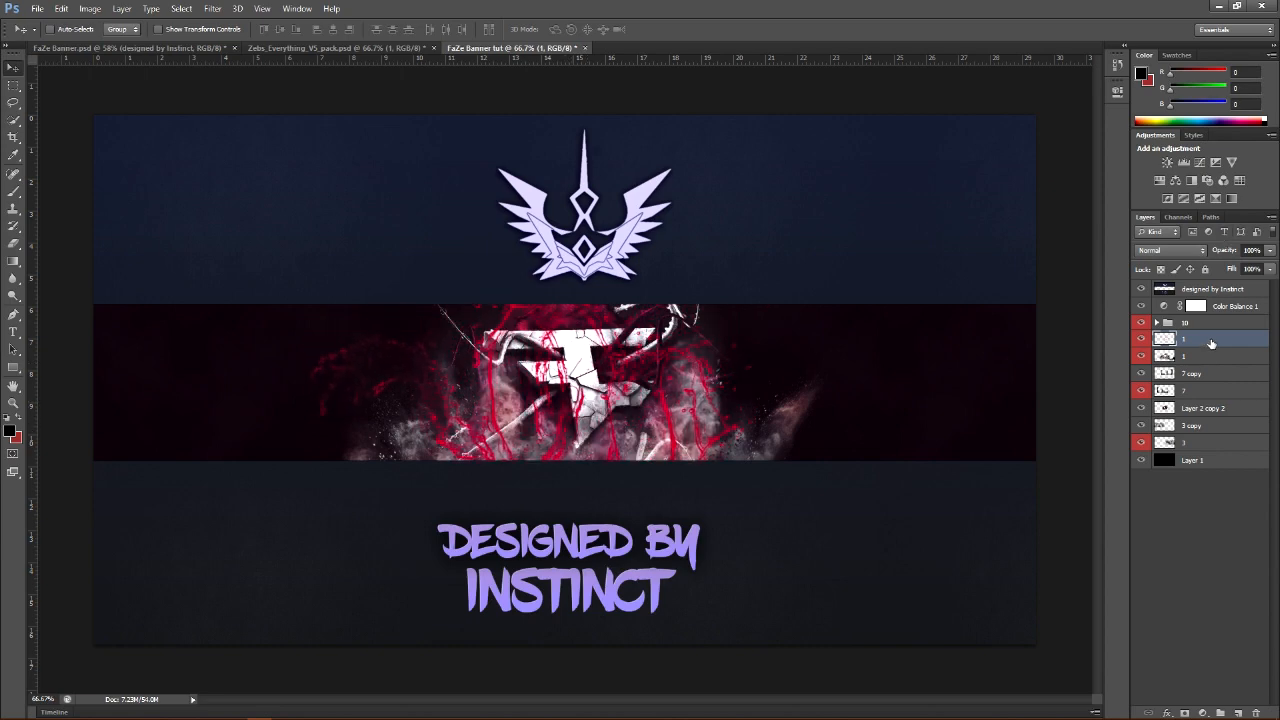
left_click_drag(1211, 345, 1213, 408)
left_click_drag(616, 385, 600, 368)
left_click_drag(1203, 397, 1202, 420)
left_click_drag(777, 405, 719, 393)
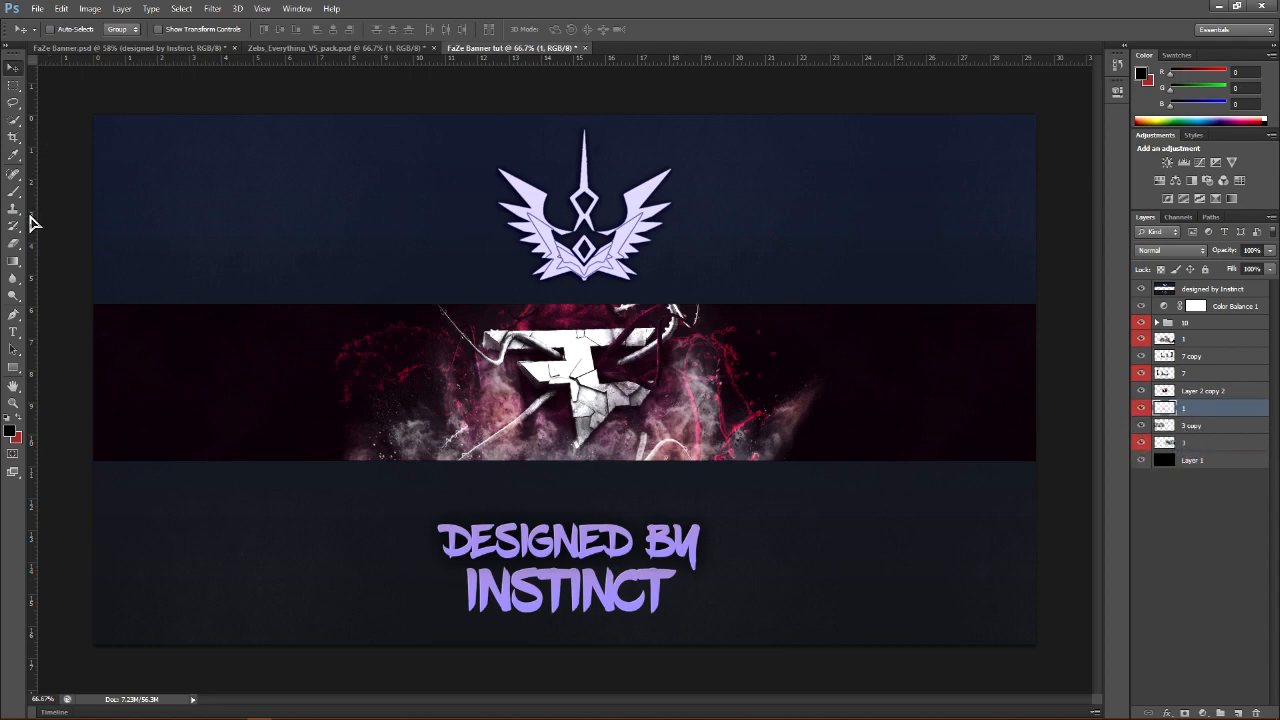
Erase the outer left part of the red paint splash with a soft 411 px eraser
left_click(13, 243)
right_click(294, 294)
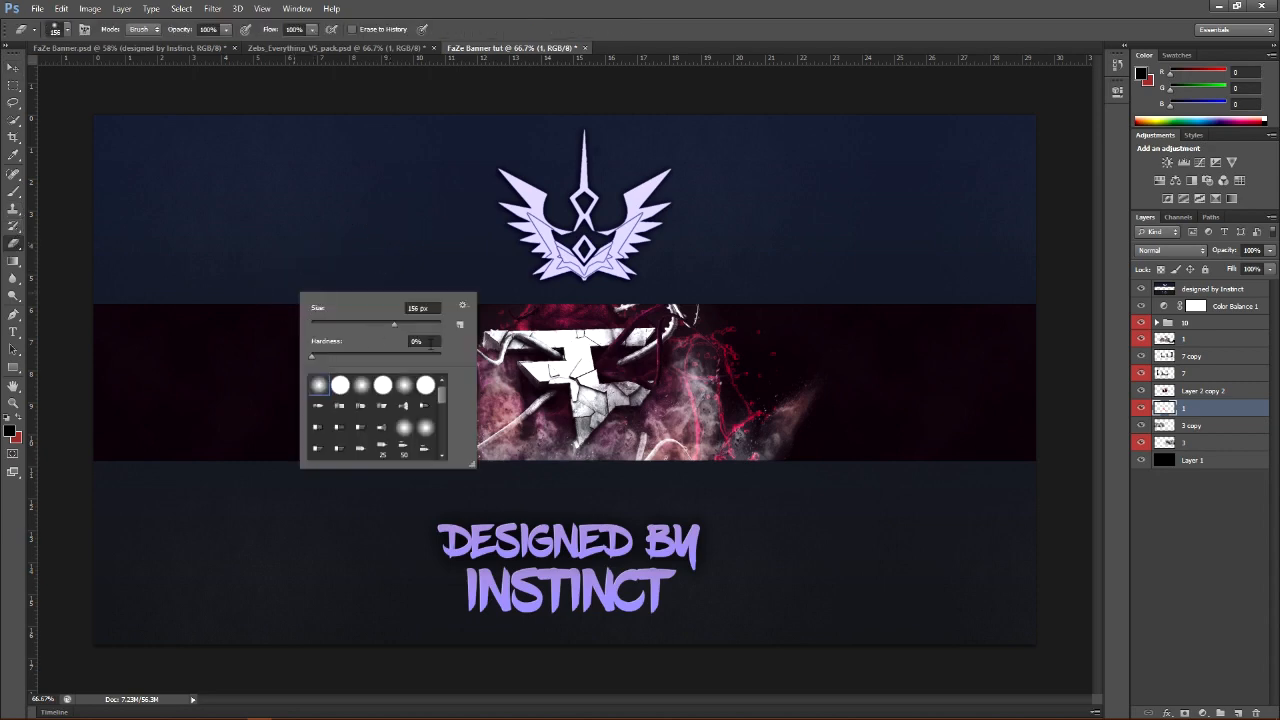
left_click_drag(422, 322, 417, 322)
left_click(194, 305)
mouse_move(226, 376)
left_mouse_down()
mouse_move(273, 326)
mouse_move(276, 360)
mouse_move(289, 346)
mouse_move(322, 380)
mouse_move(342, 276)
mouse_move(329, 361)
left_mouse_up()
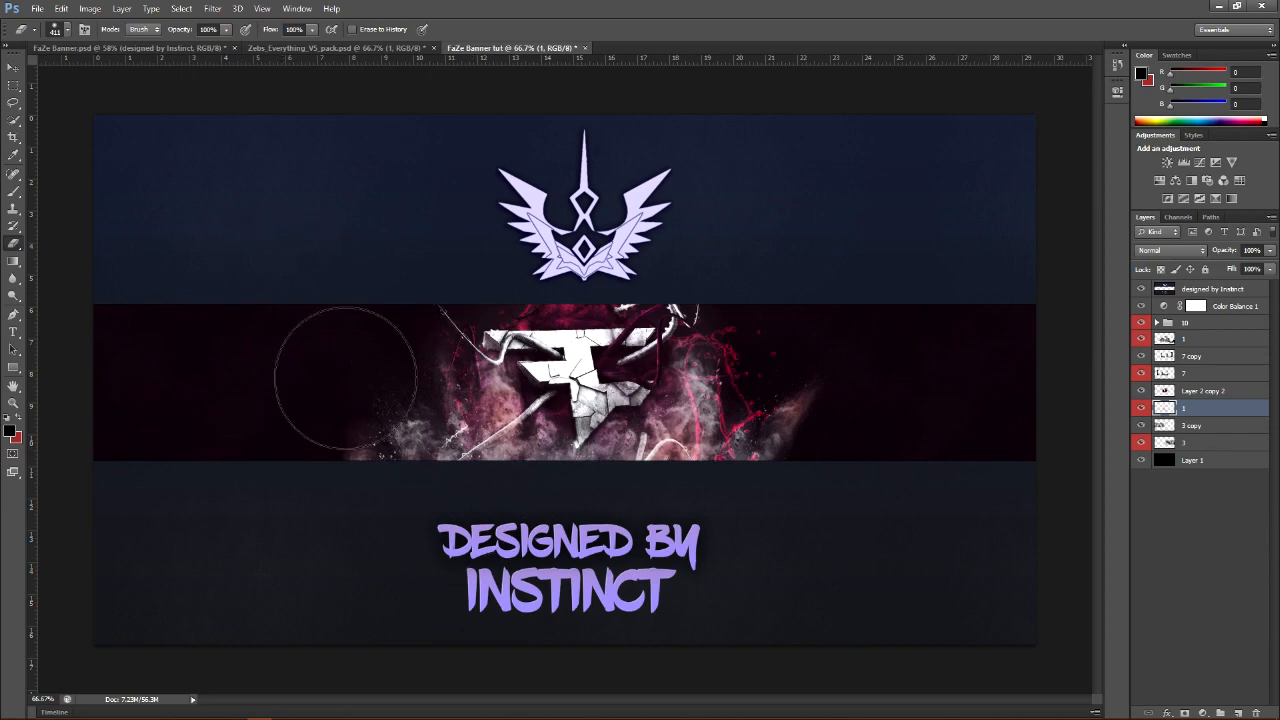
Try erasing the paint splash to the right of the logo and undo those eraser strokes
mouse_move(705, 358)
left_mouse_down()
mouse_move(816, 478)
mouse_move(826, 450)
mouse_move(786, 505)
mouse_move(756, 492)
mouse_move(776, 447)
mouse_move(743, 490)
mouse_move(799, 460)
mouse_move(854, 338)
mouse_move(835, 360)
mouse_move(823, 329)
left_mouse_up()
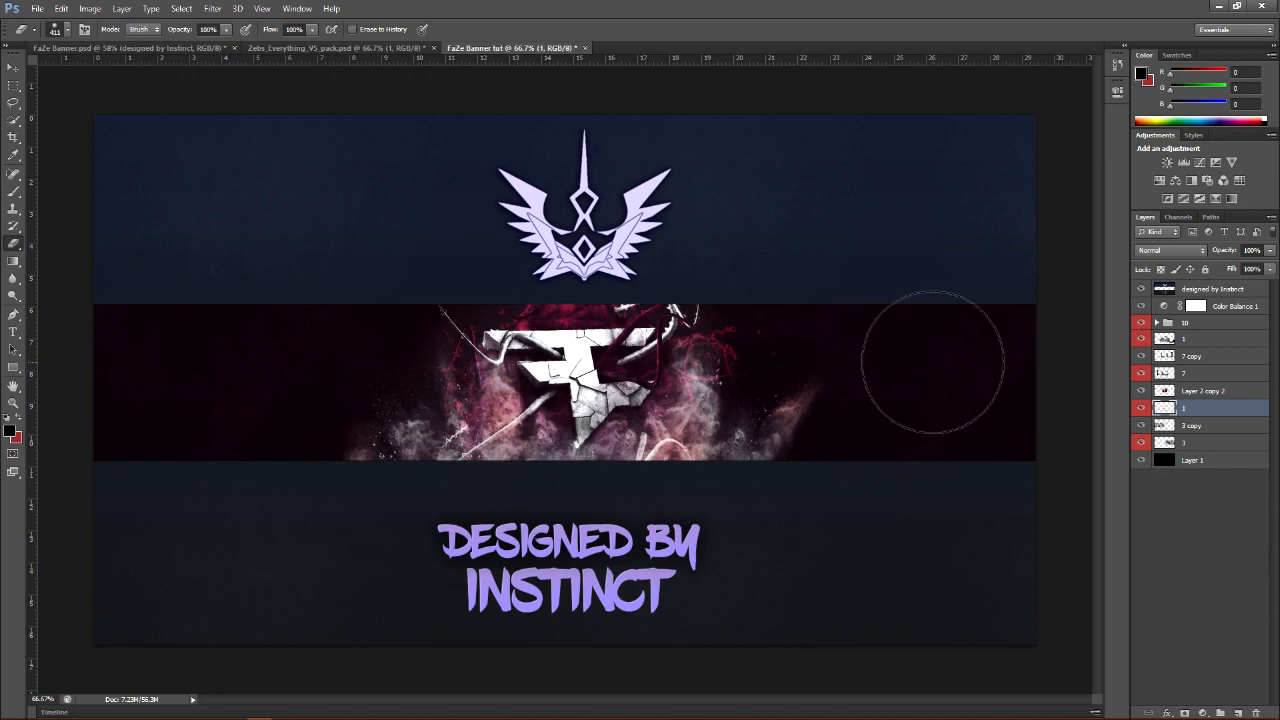
left_click(61, 8)
left_click(85, 49)
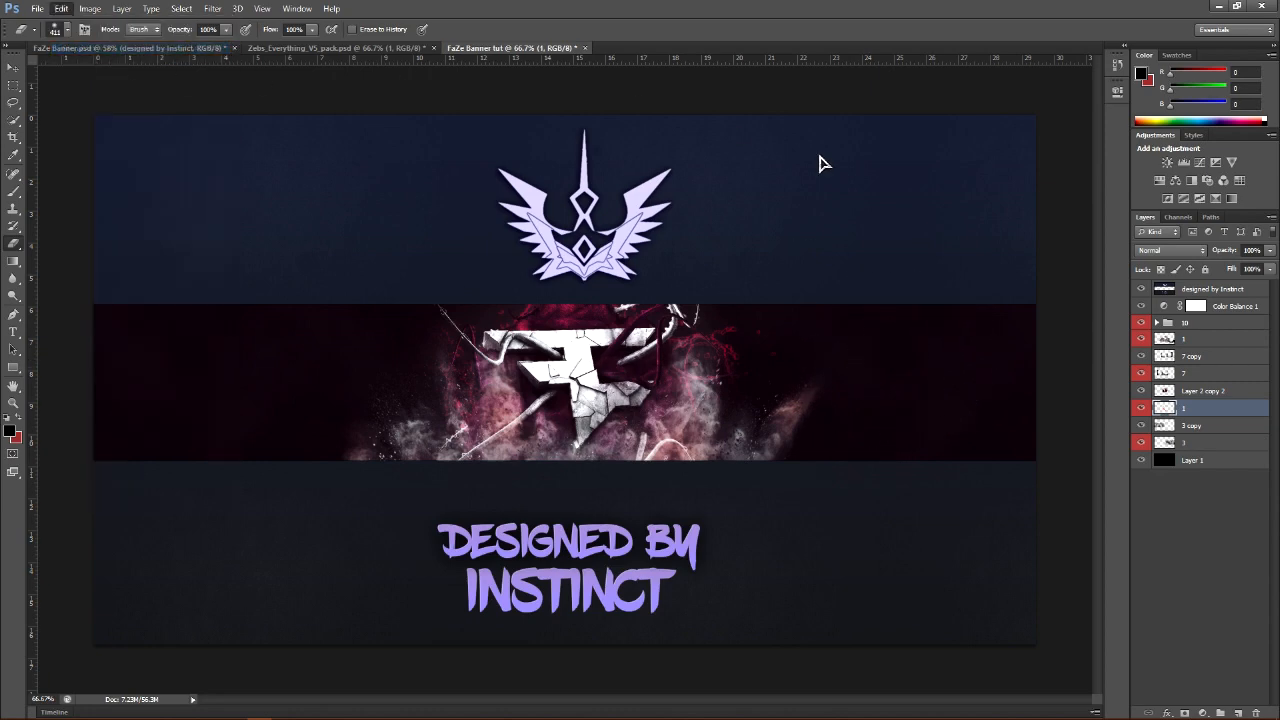
left_click(62, 9)
left_click(85, 49)
left_click(62, 9)
left_click(85, 49)
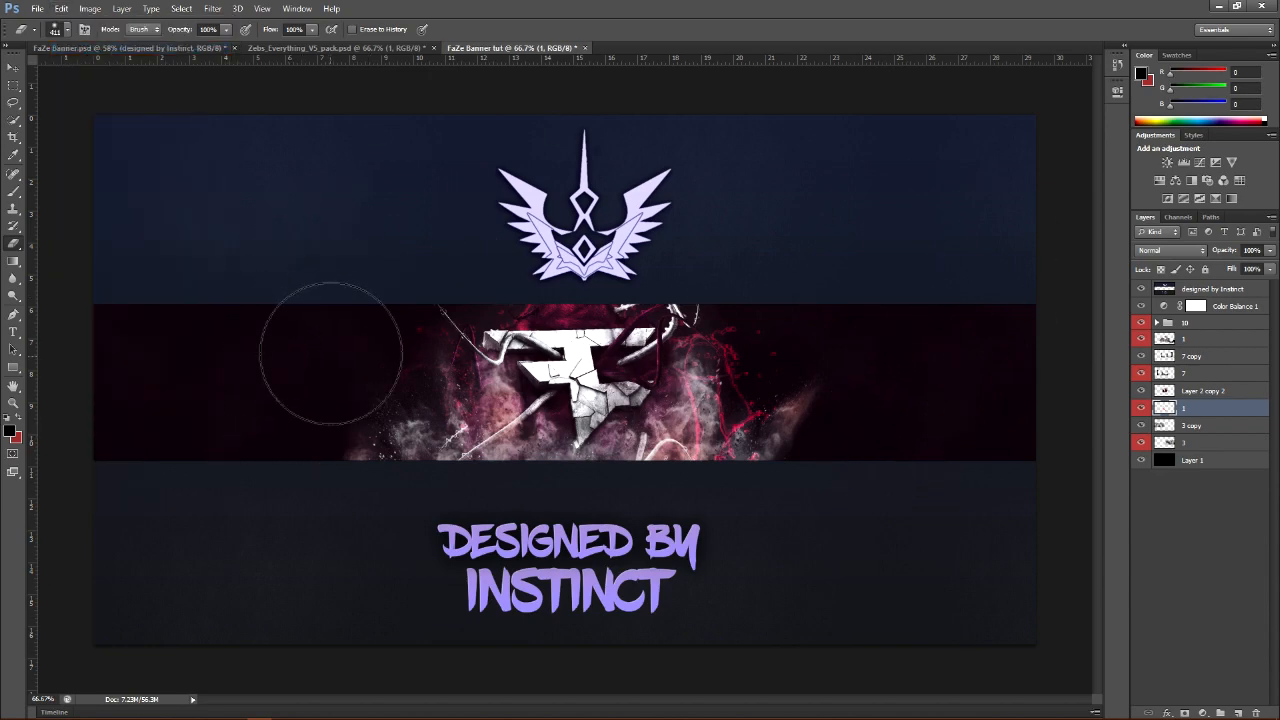
Erase the outer right part of the red paint splash so that it blends into the smoke beside the logo
left_click(772, 472)
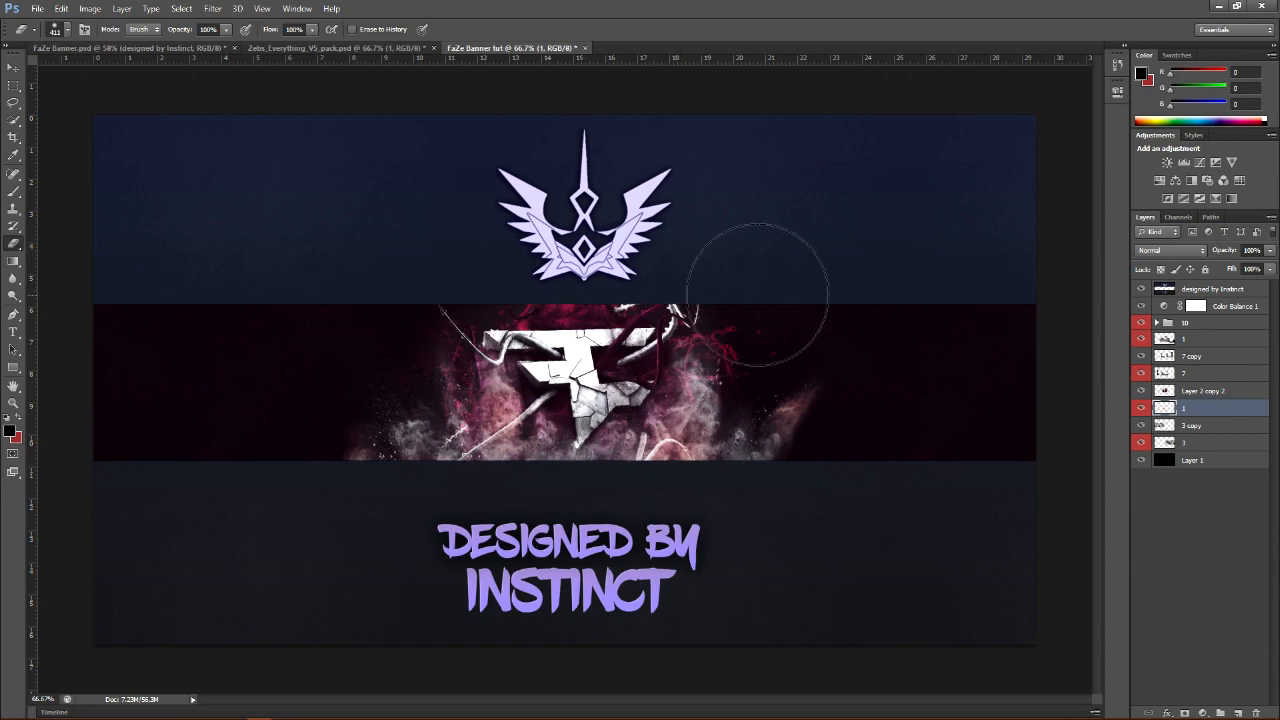
left_click(13, 67)
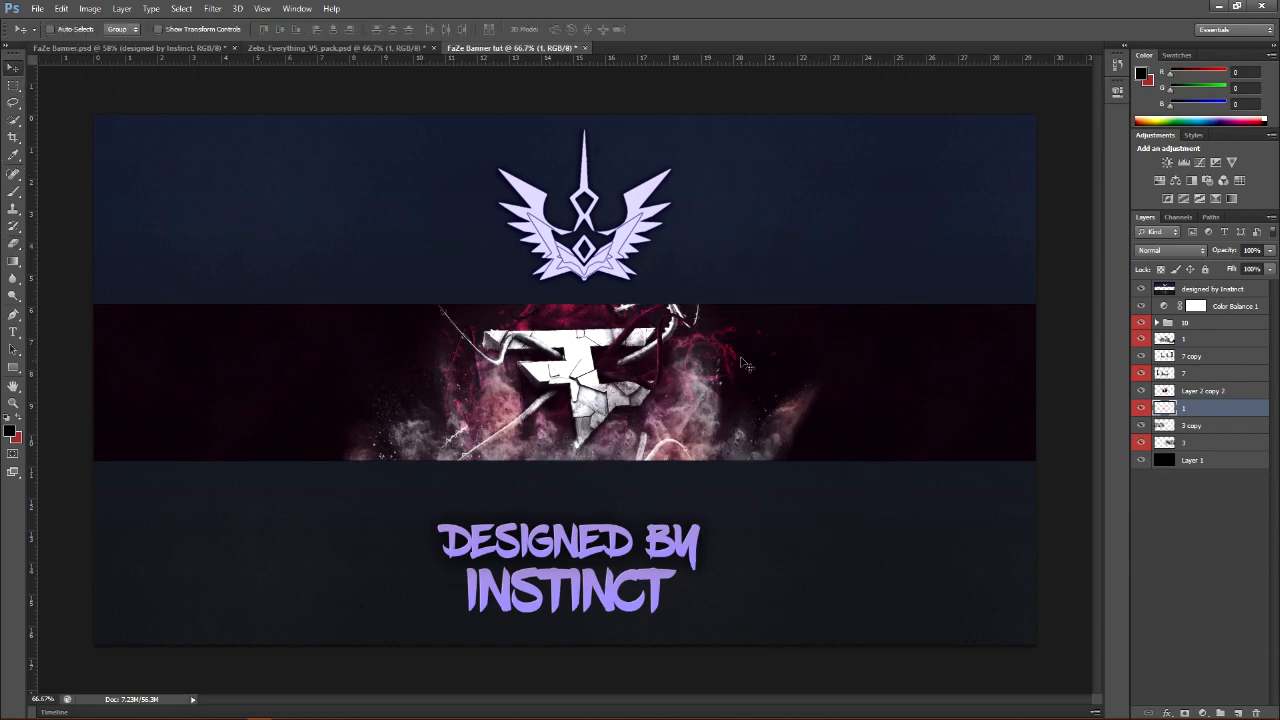
left_click(13, 243)
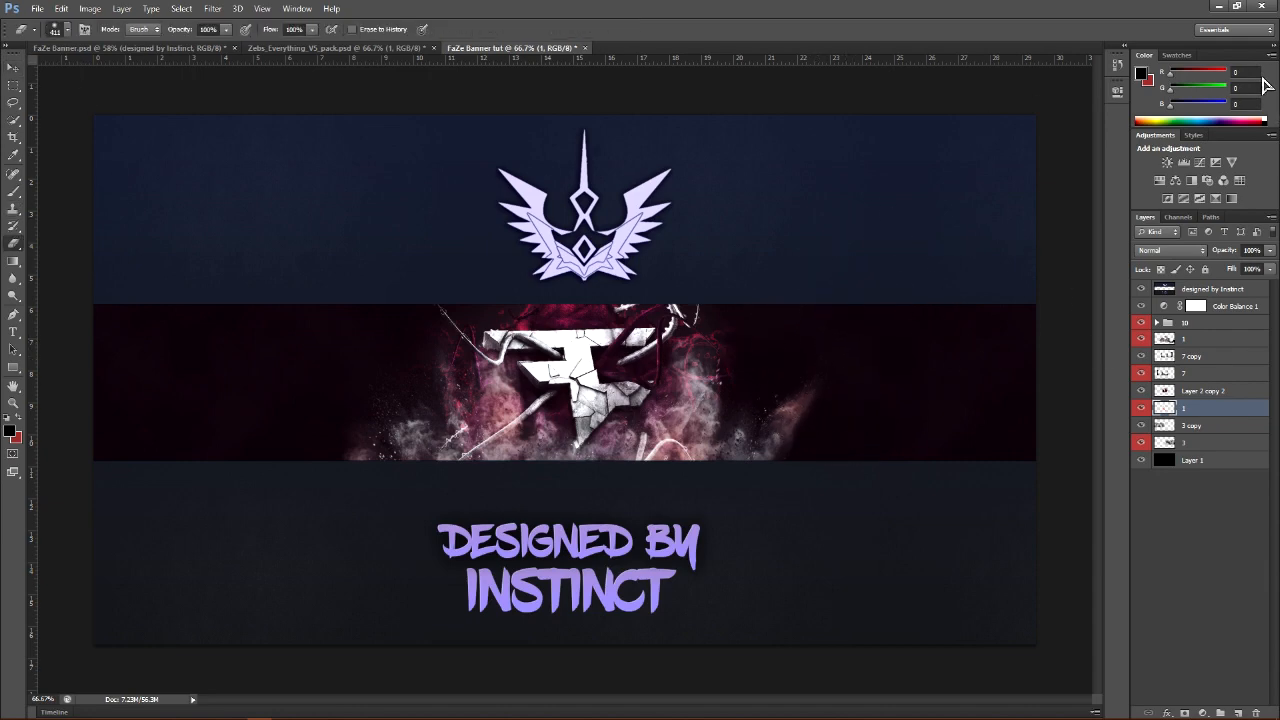
Compare the blended paint splash with the reference banner in FaZe Banner.psd
left_click(160, 48)
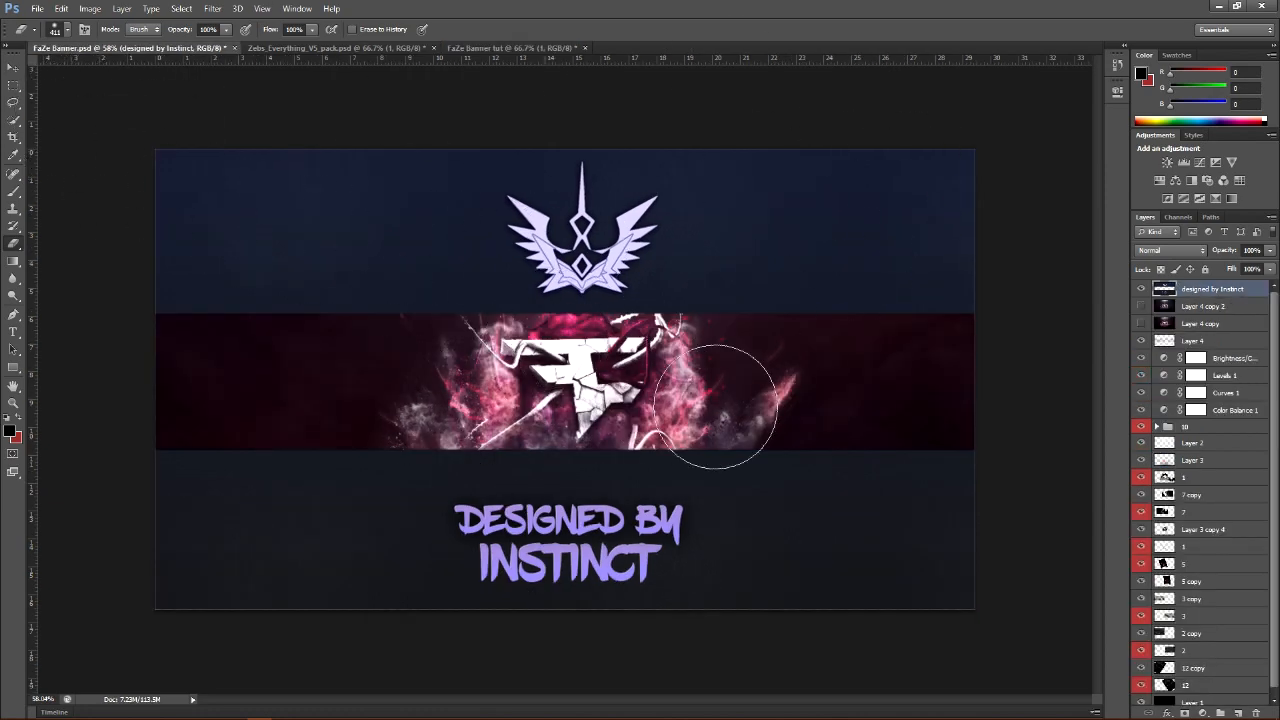
left_click(337, 48)
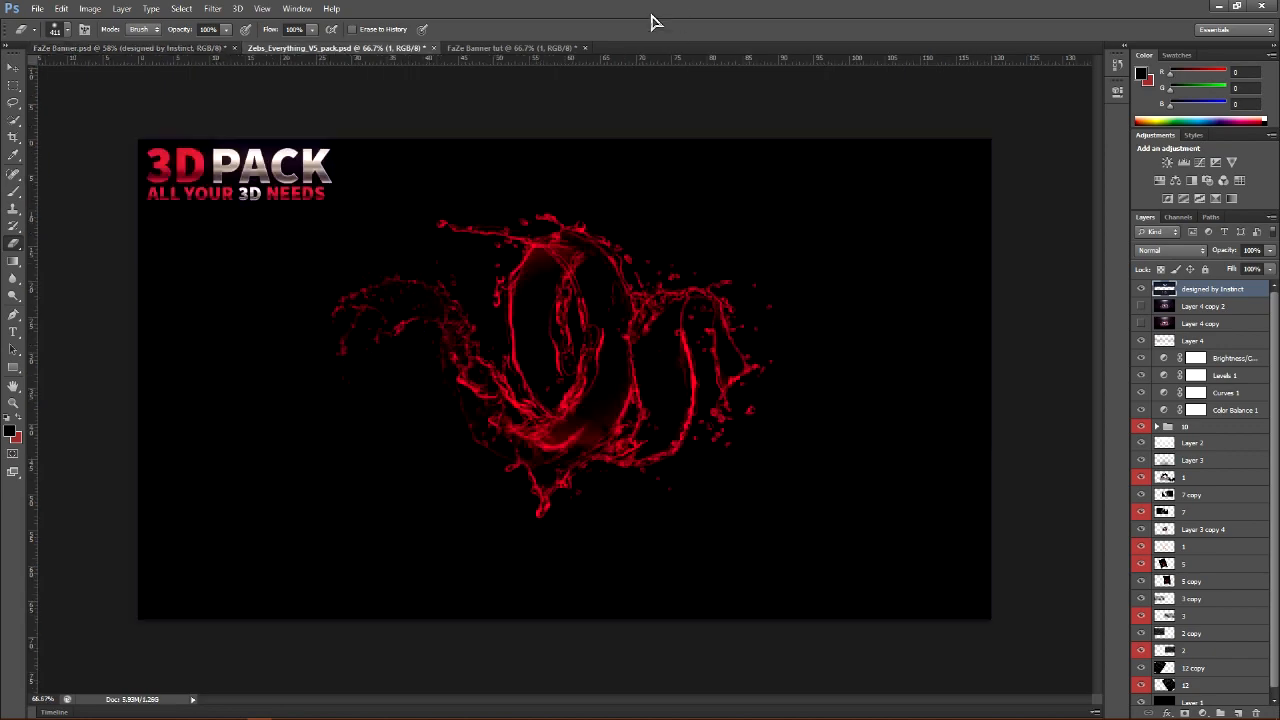
left_click(520, 49)
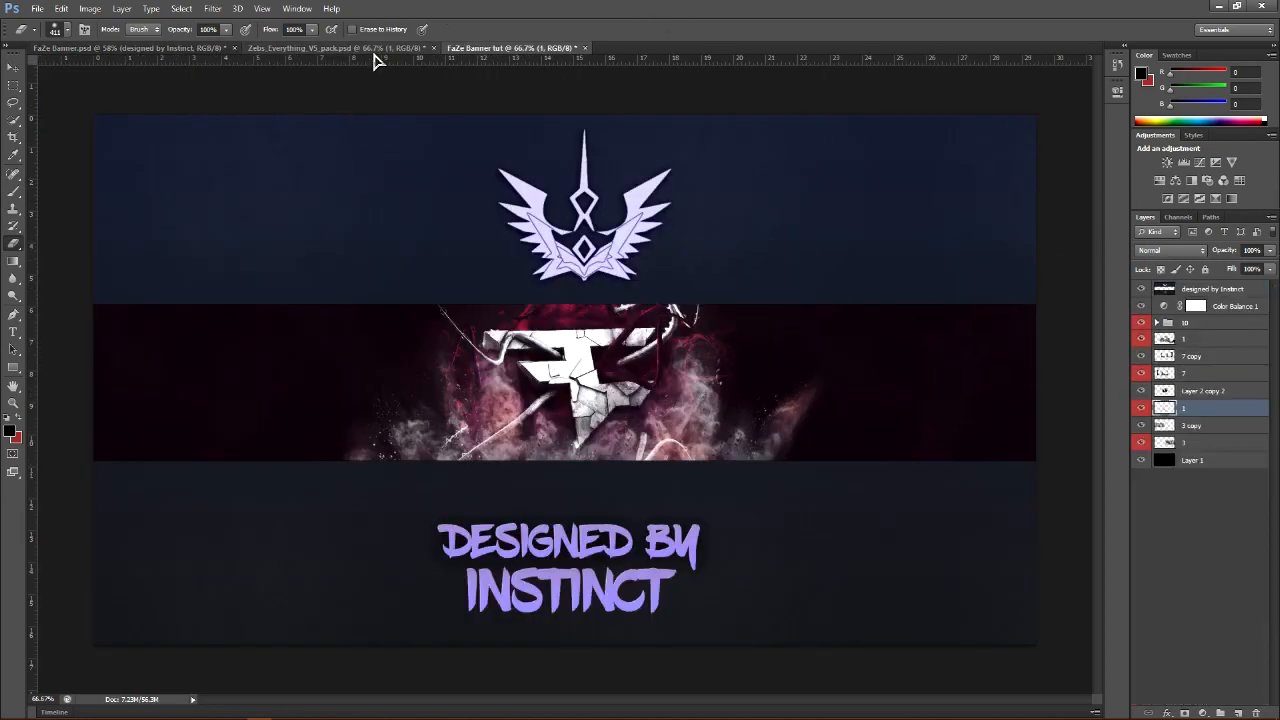
Hide paint layer 1 in the resource pack and collapse the Paint folder
left_click(337, 48)
left_click(1143, 351)
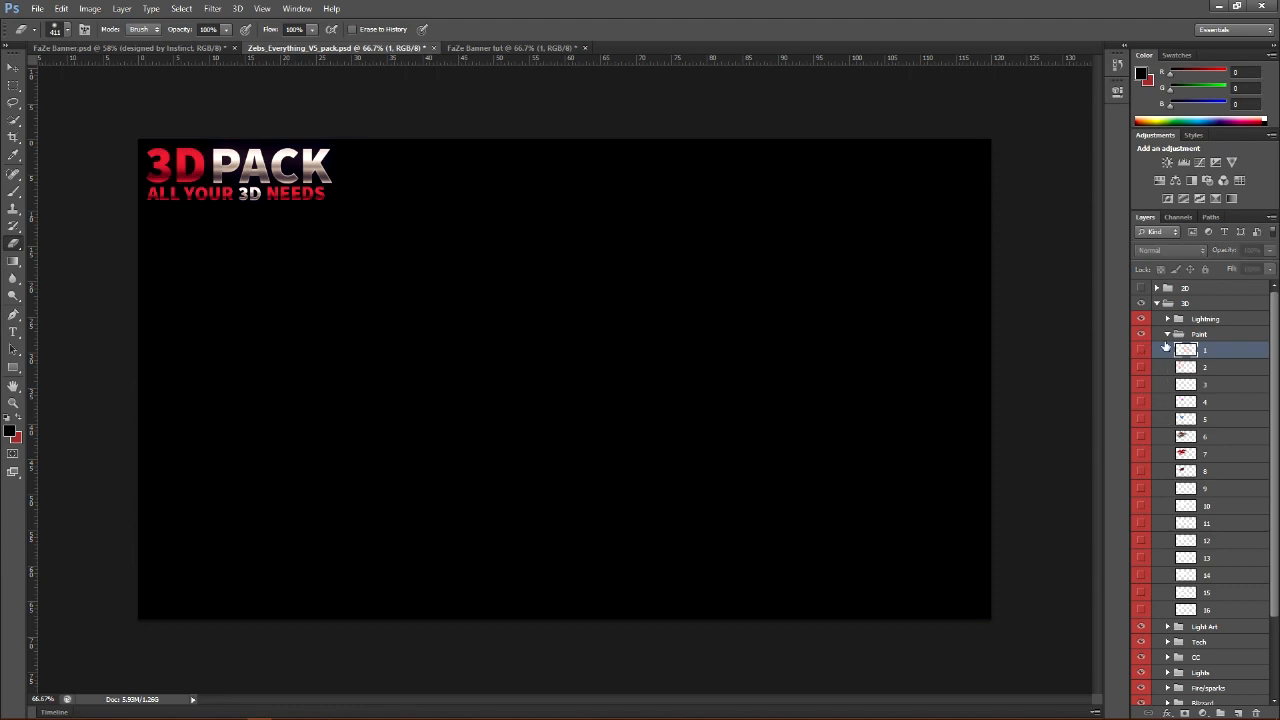
left_click(1167, 335)
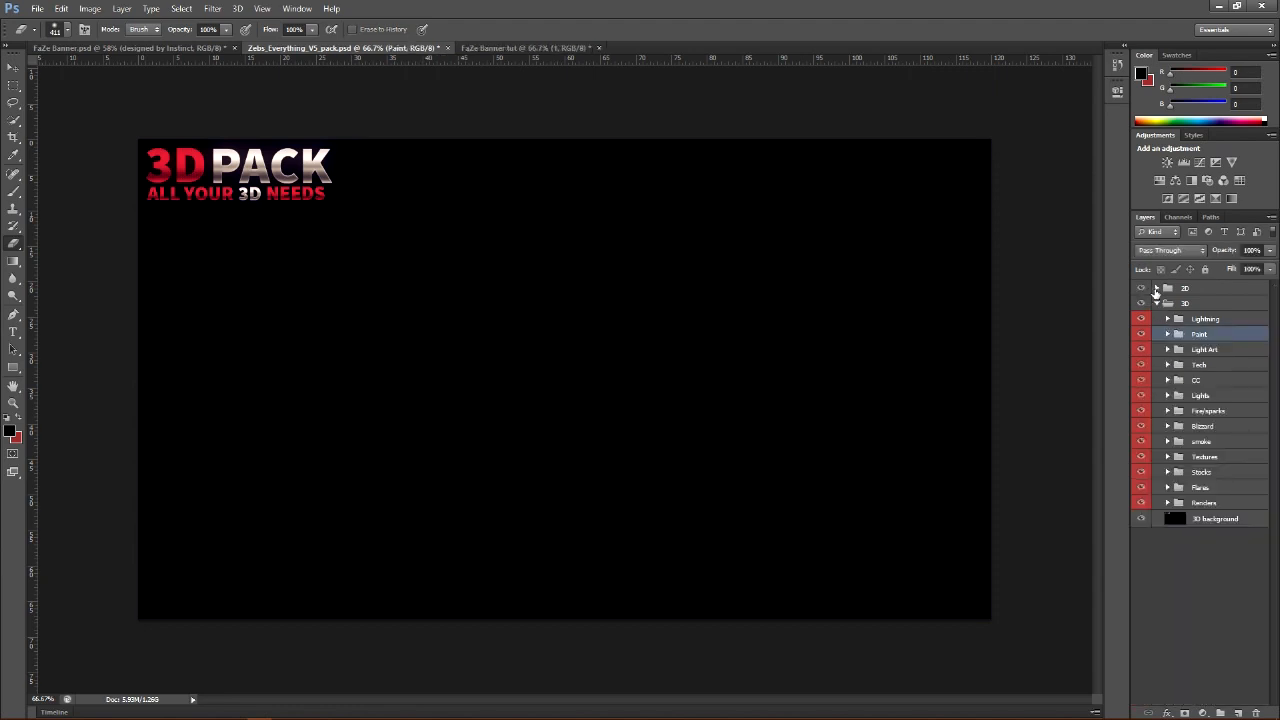
Expand the 2D group's Effects folder in the resource pack, then show and select streak layer 12
left_click(1155, 289)
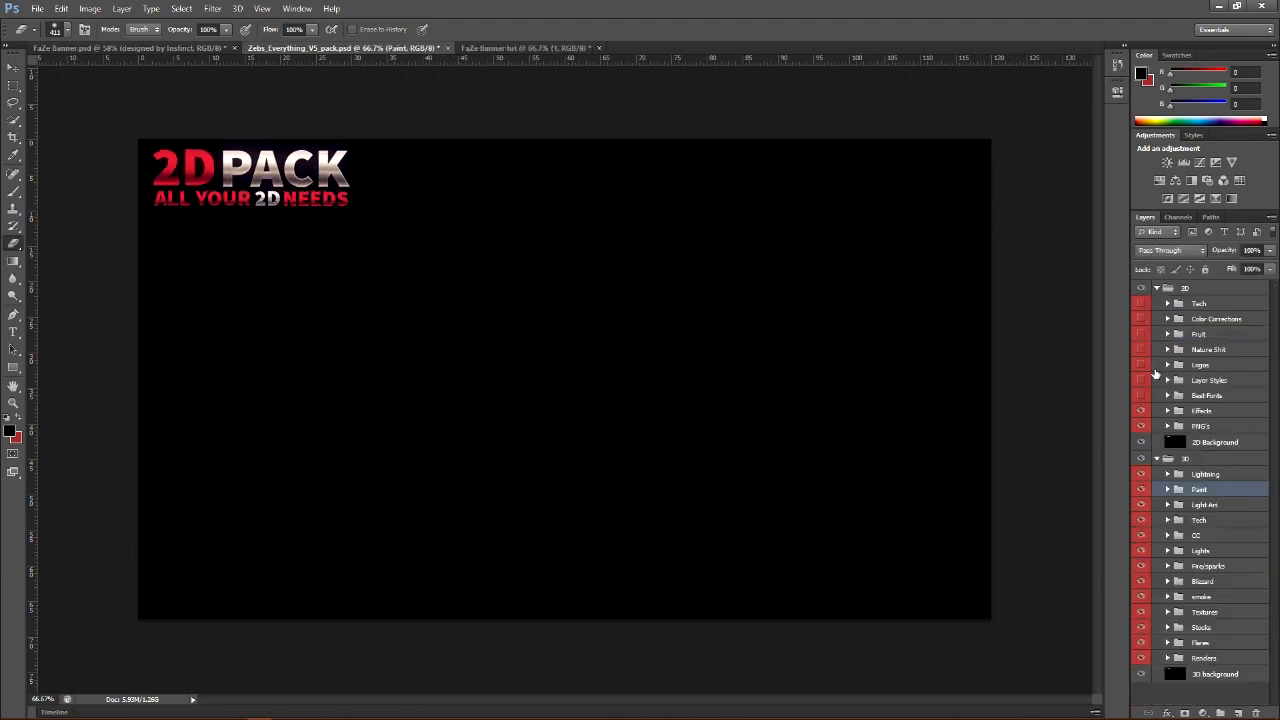
left_click(1166, 411)
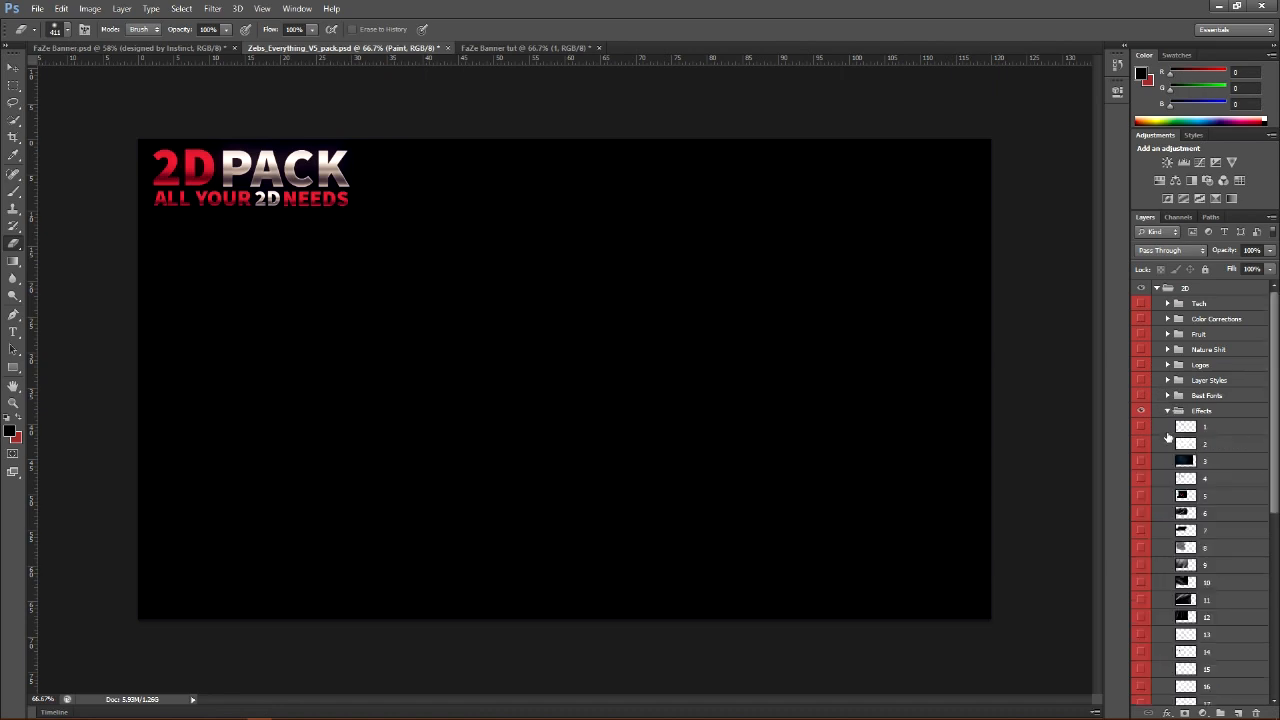
scroll(1201, 448, "down", 1)
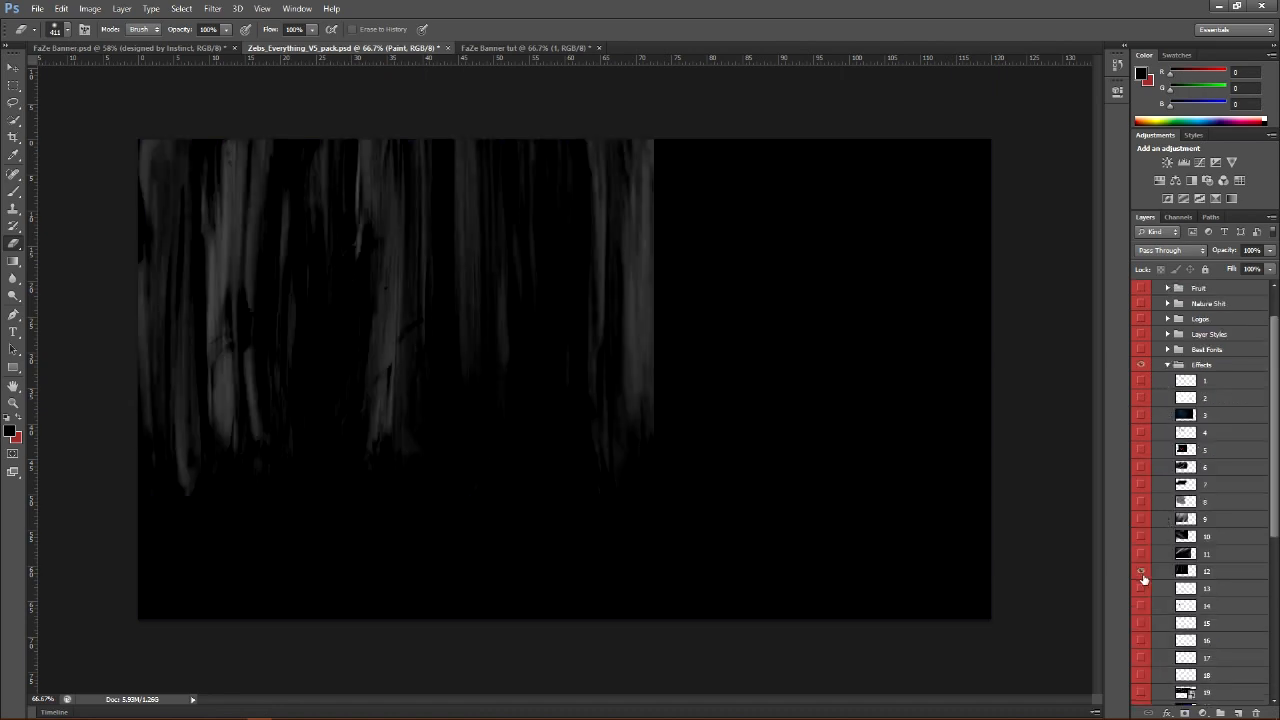
left_click(1229, 578)
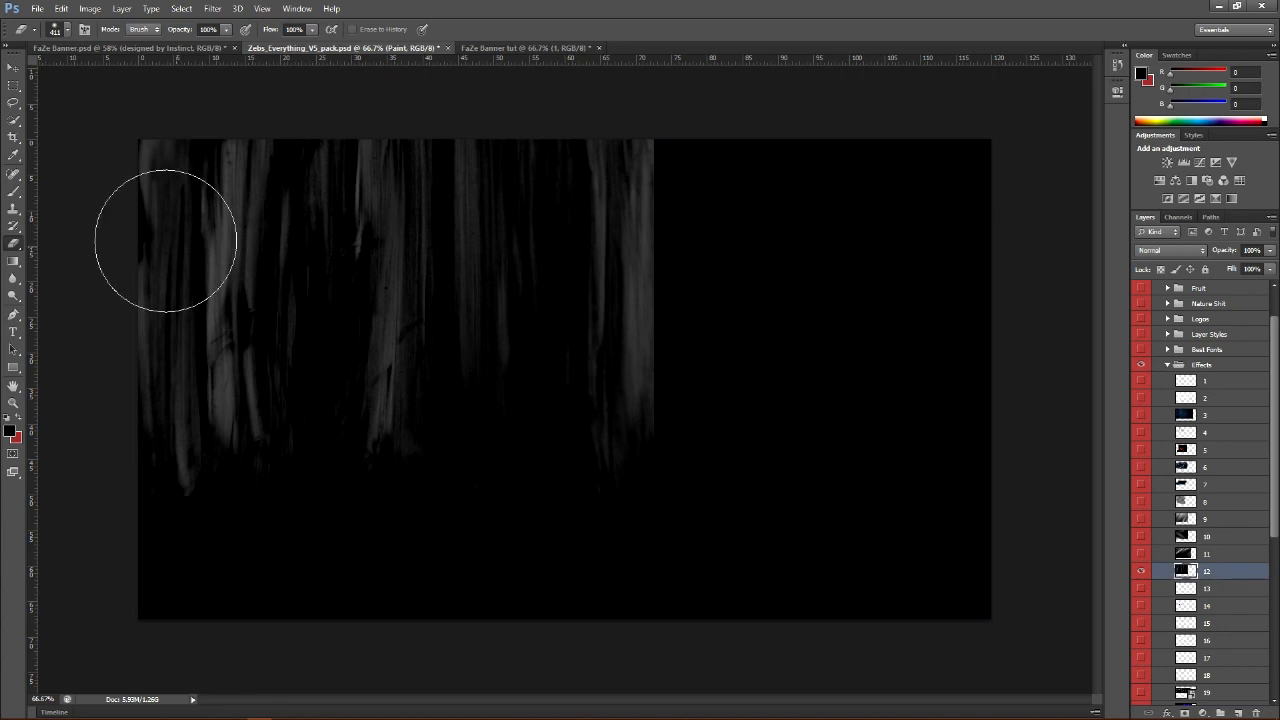
Bring the streak effect into the FaZe Banner tut document and place it over the banner's left part
left_click(13, 67)
mouse_move(333, 248)
left_mouse_down()
mouse_move(686, 323)
mouse_move(490, 320)
left_mouse_up()
mouse_move(735, 392)
left_mouse_down()
mouse_move(697, 360)
mouse_move(649, 451)
mouse_move(691, 400)
mouse_move(677, 340)
mouse_move(565, 342)
mouse_move(449, 257)
mouse_move(559, 152)
mouse_move(577, 351)
mouse_move(583, 256)
mouse_move(518, 47)
mouse_move(373, 338)
left_mouse_up()
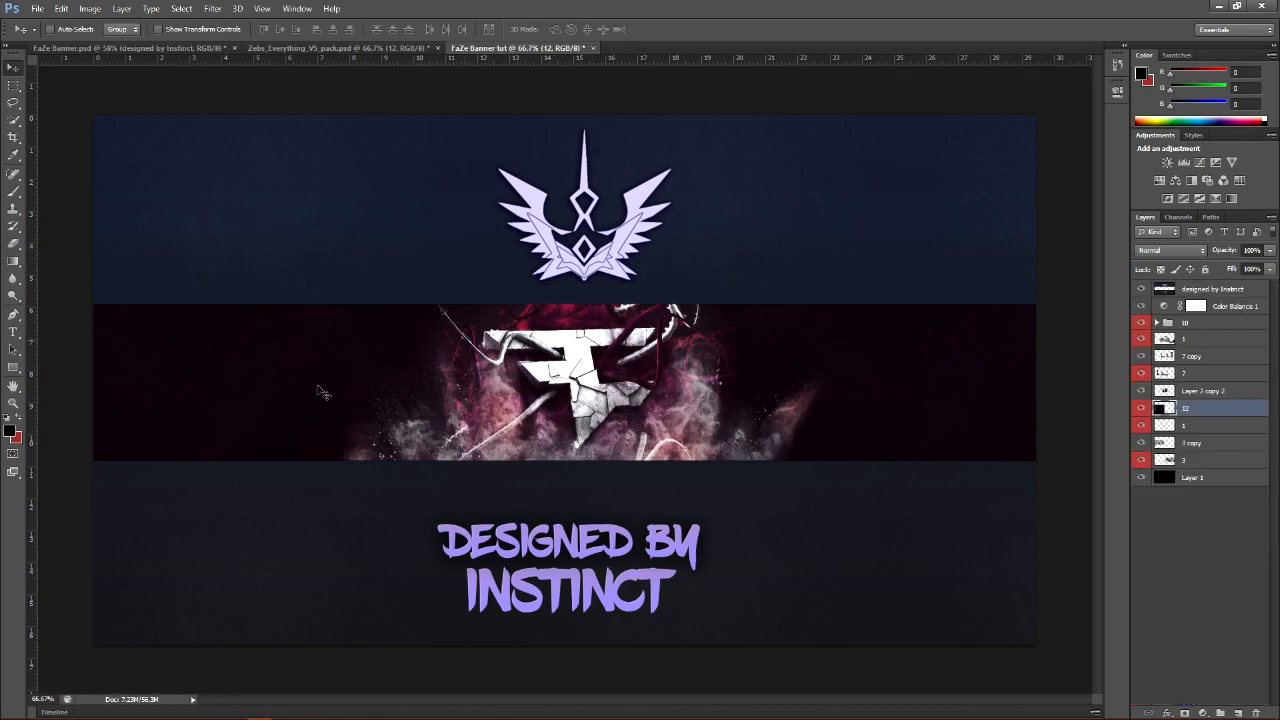
left_click_drag(360, 377, 425, 378)
Rotate the streak layer to -37.47°, enlarge it to about 115%, shift it left and lower its opacity to 30%
key("ctrl+t")
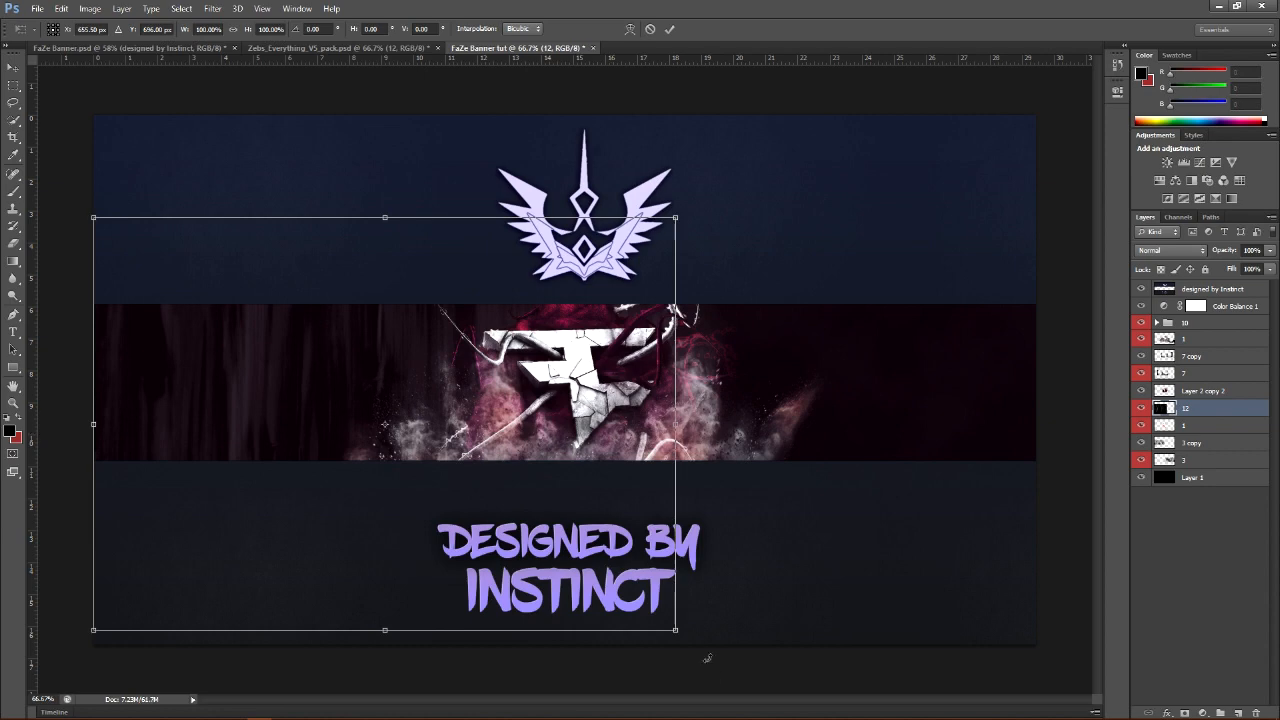
left_click_drag(810, 406, 758, 408)
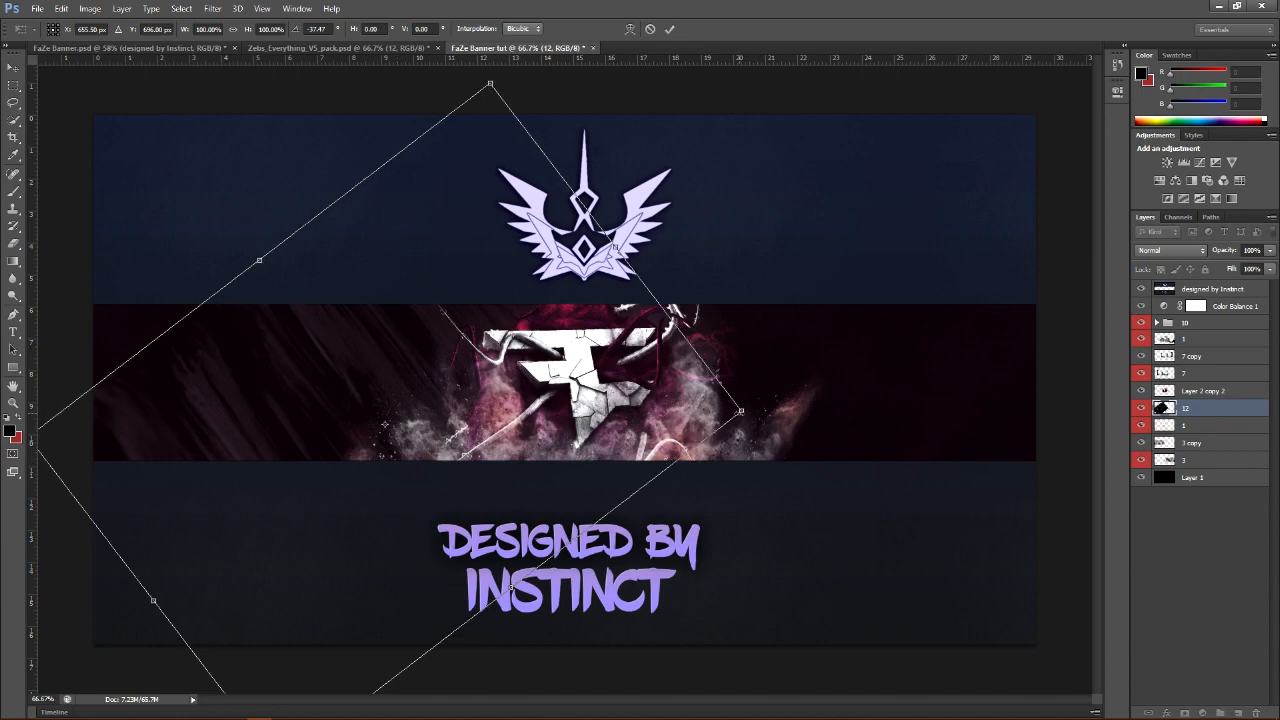
left_click_drag(851, 414, 851, 418)
key("Return")
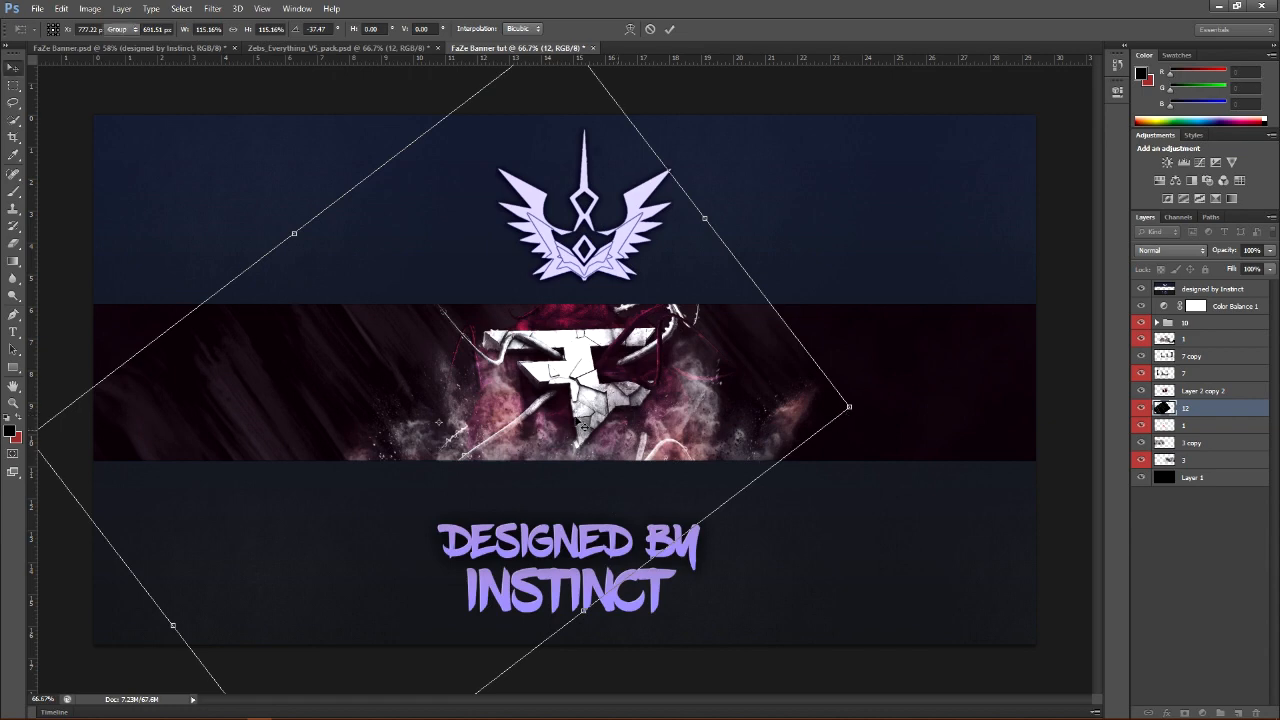
left_click_drag(384, 399, 327, 395)
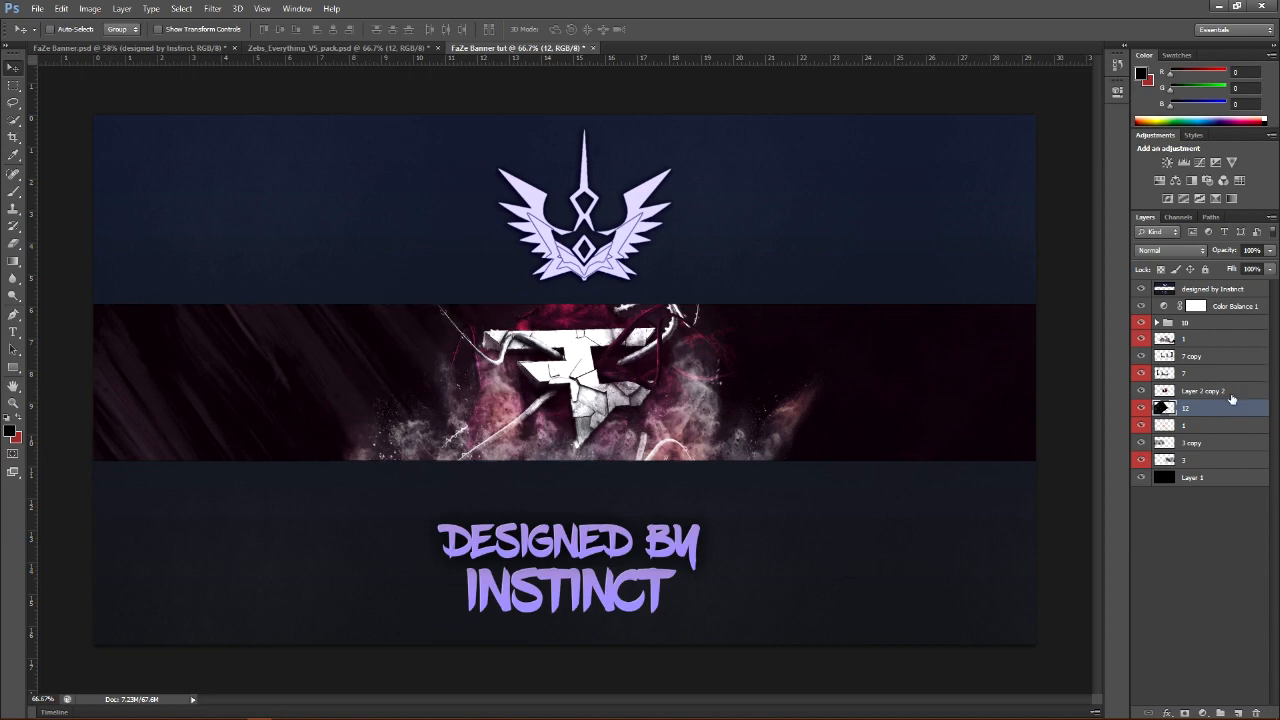
left_click(1269, 250)
left_click_drag(1266, 267, 1221, 270)
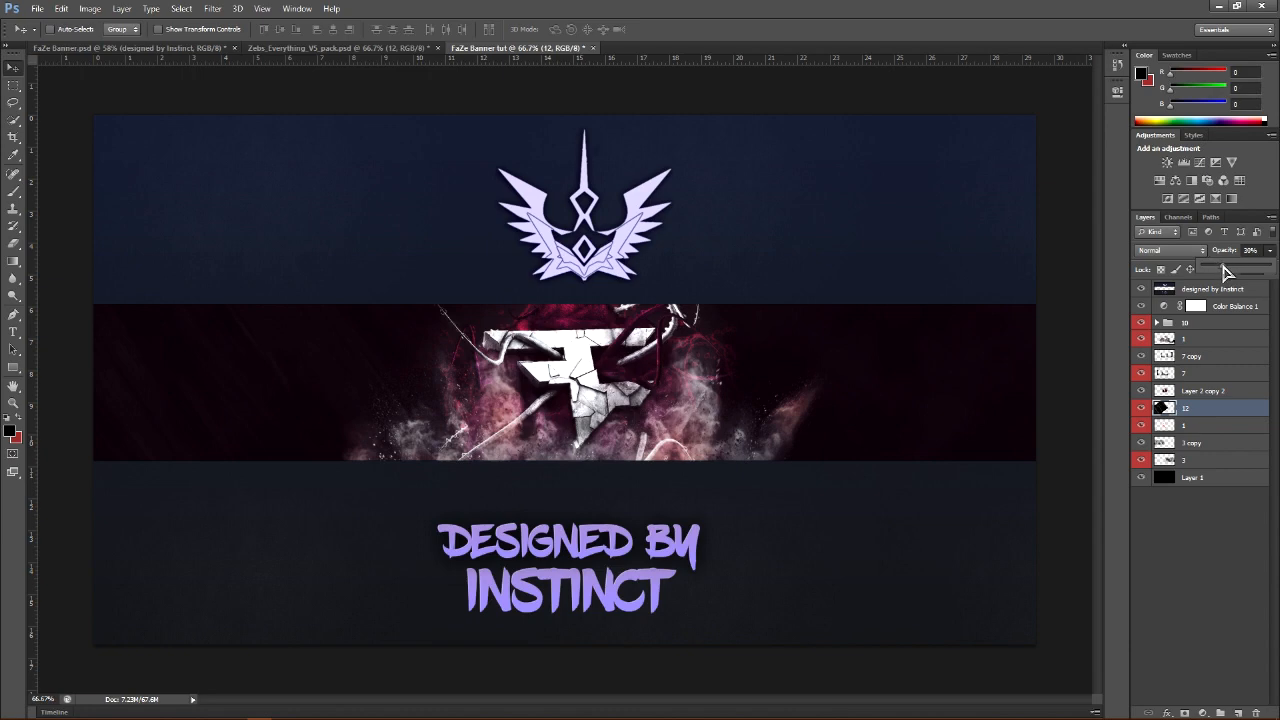
Inspect the opacity, blend mode and stacking of the effect layers in the reference FaZe Banner.psd
left_click(180, 49)
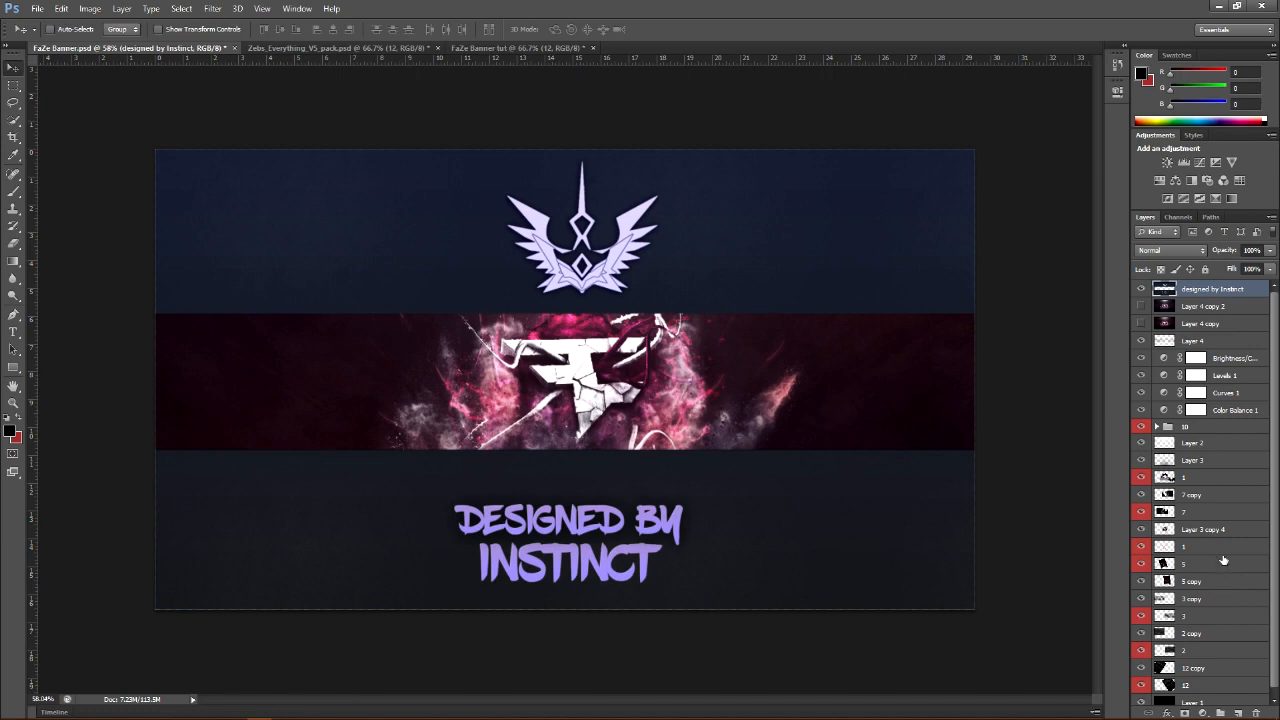
left_click(1208, 553)
left_click(1198, 514)
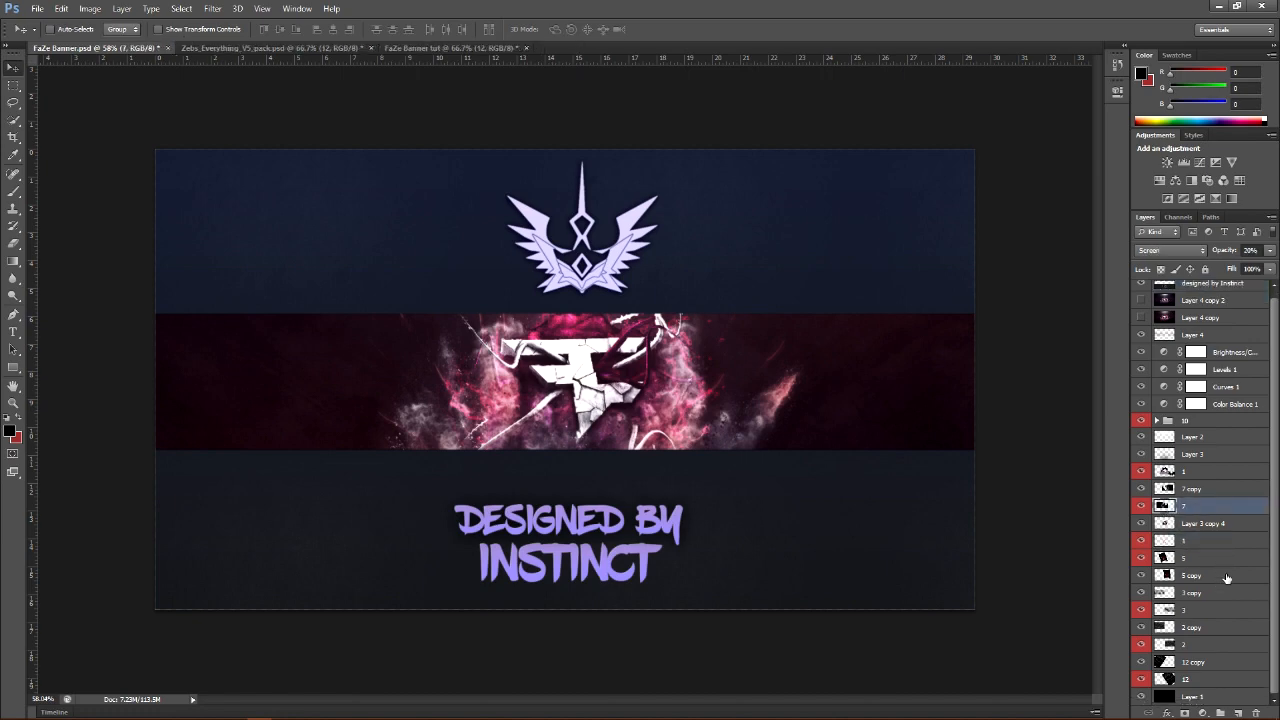
left_click(1222, 646)
left_click(1138, 645)
left_click(1138, 645)
left_click(1222, 612)
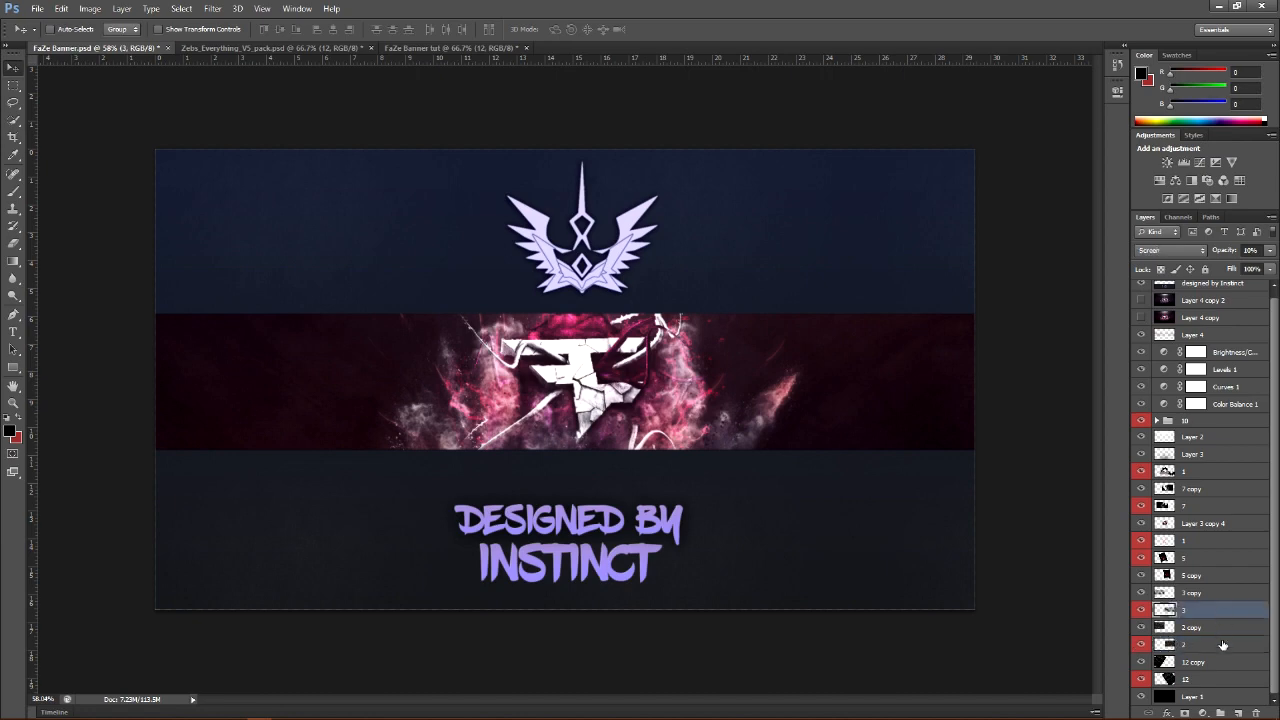
left_click(1214, 680)
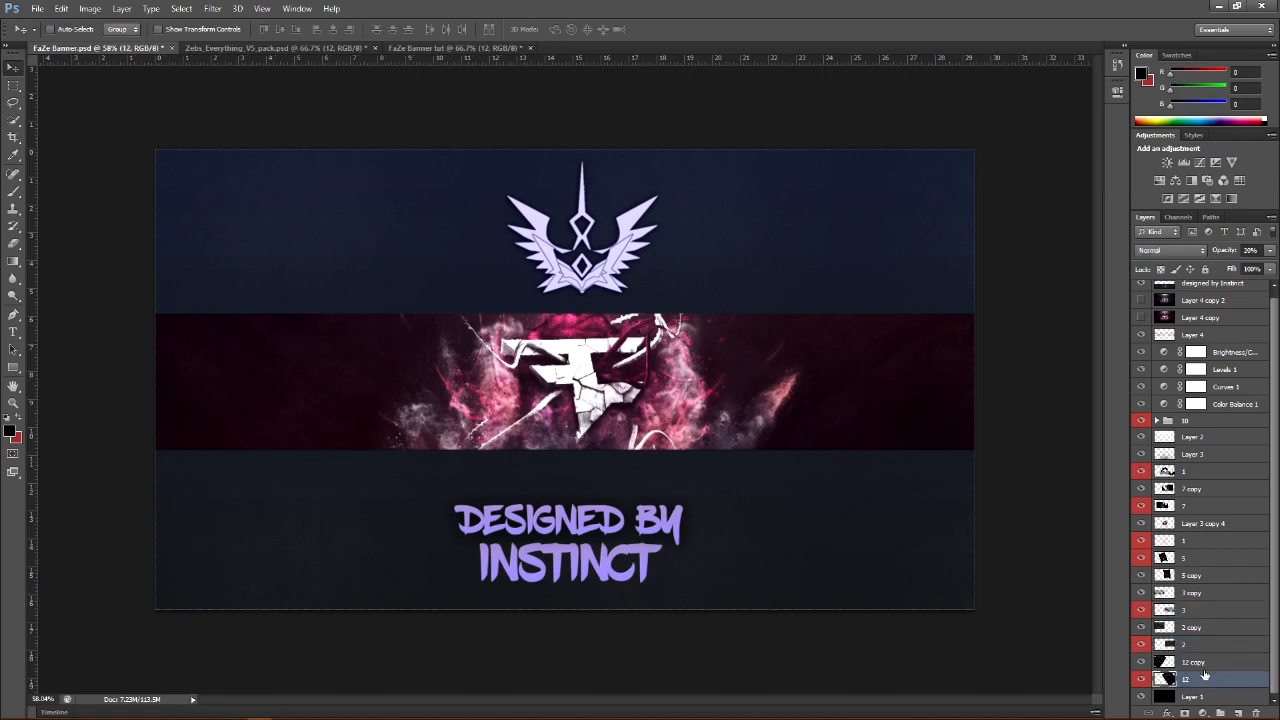
left_click(1204, 667)
In the FaZe Banner tut document, move streak layer 12 directly above Layer 1 and set its opacity to 20%
left_click(471, 48)
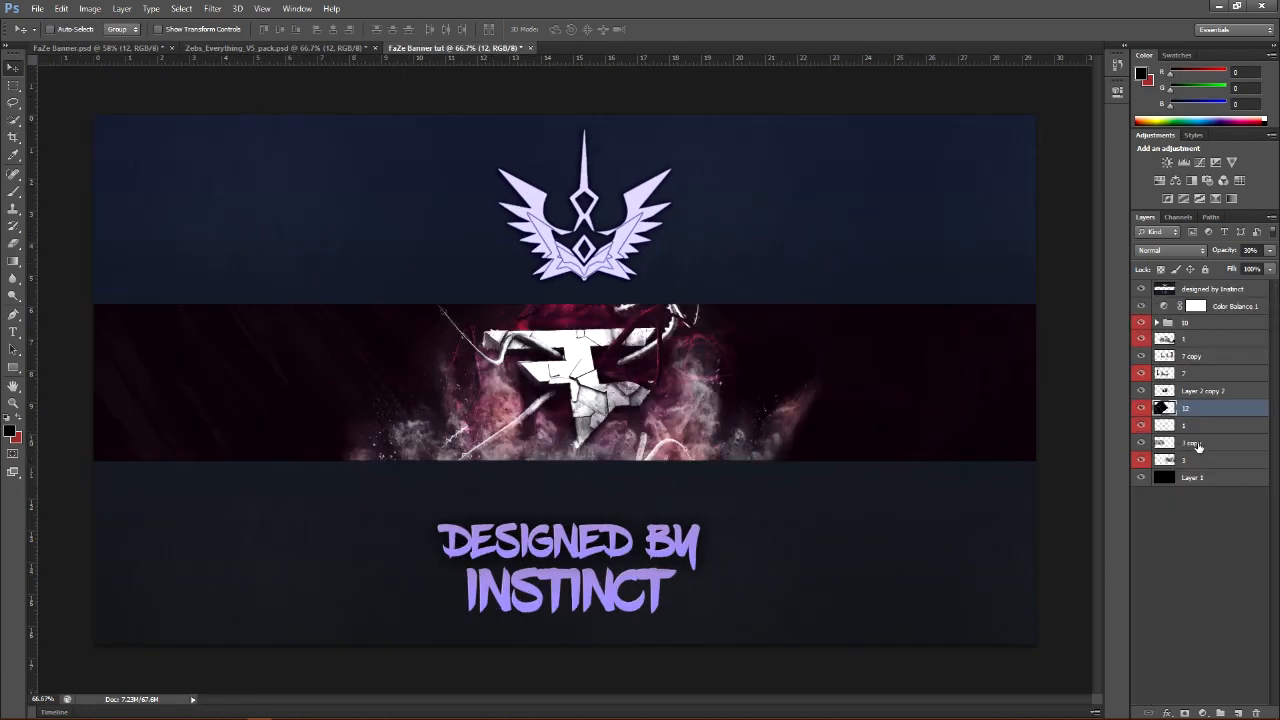
left_click_drag(1245, 416, 1237, 474)
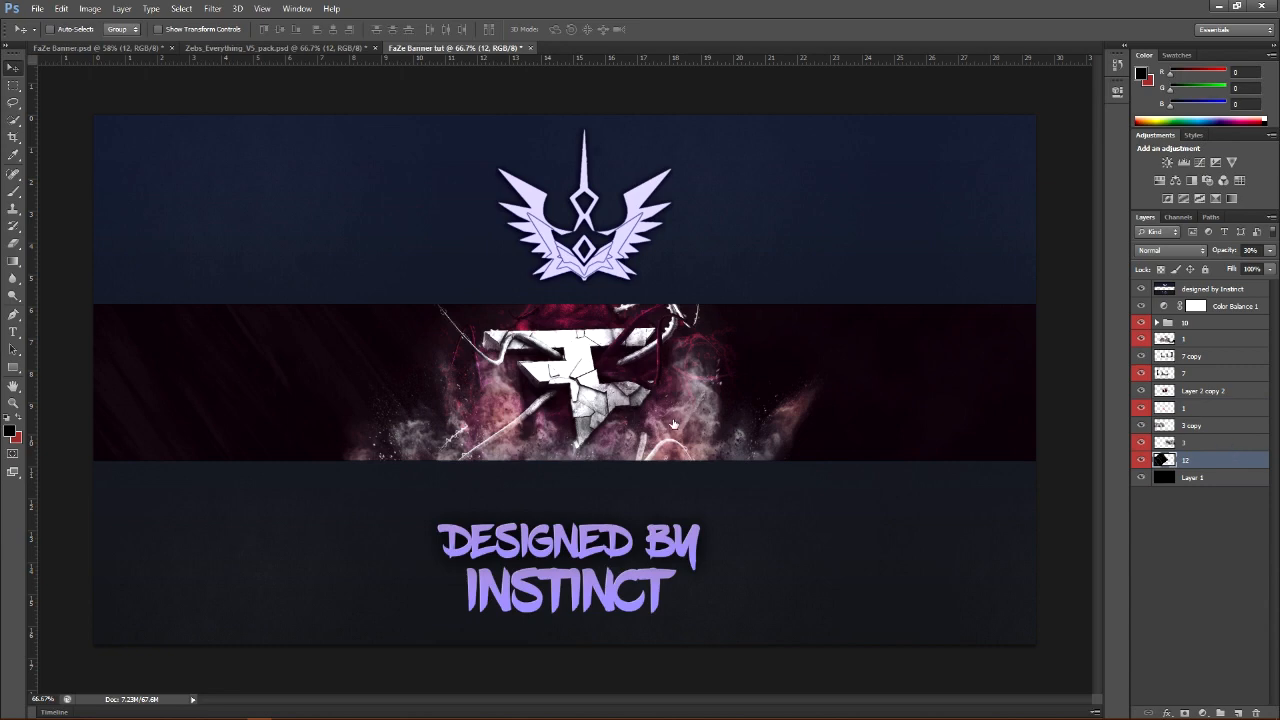
left_click_drag(1268, 251, 1225, 271)
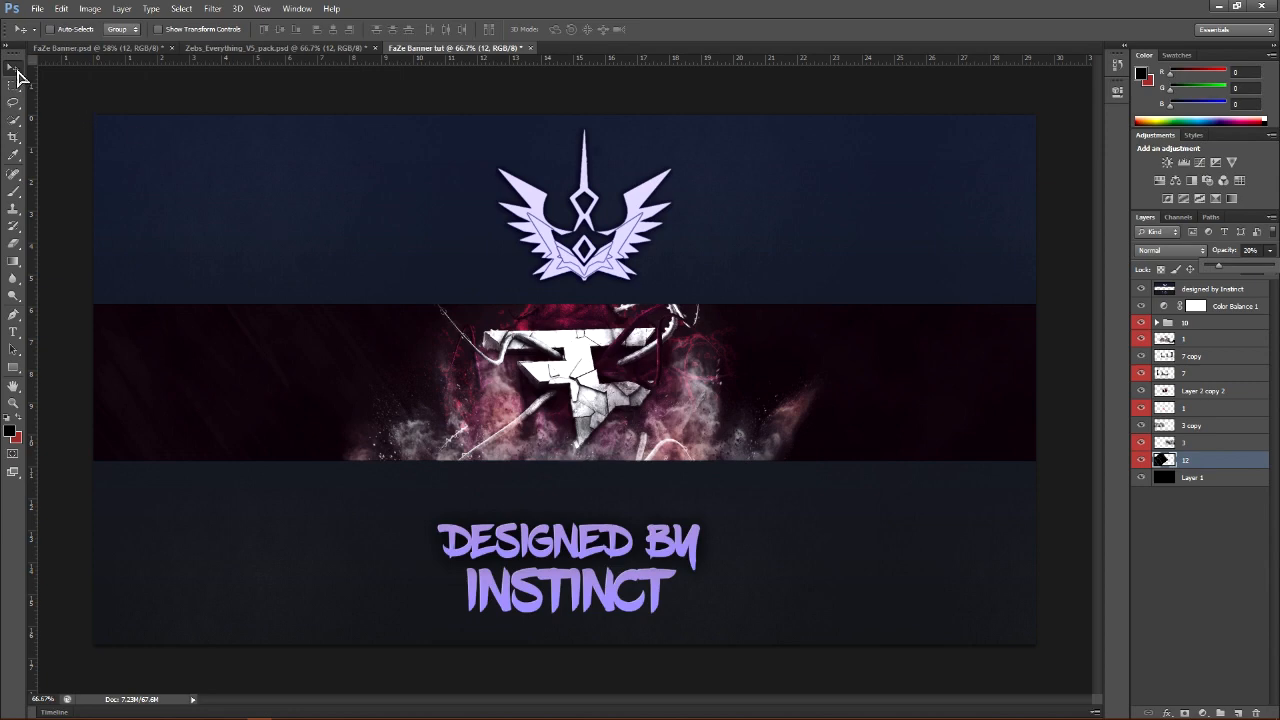
left_click(712, 455)
Duplicate the streak layer, move the copy to the banner's right side and flip it horizontally
key("ctrl+j")
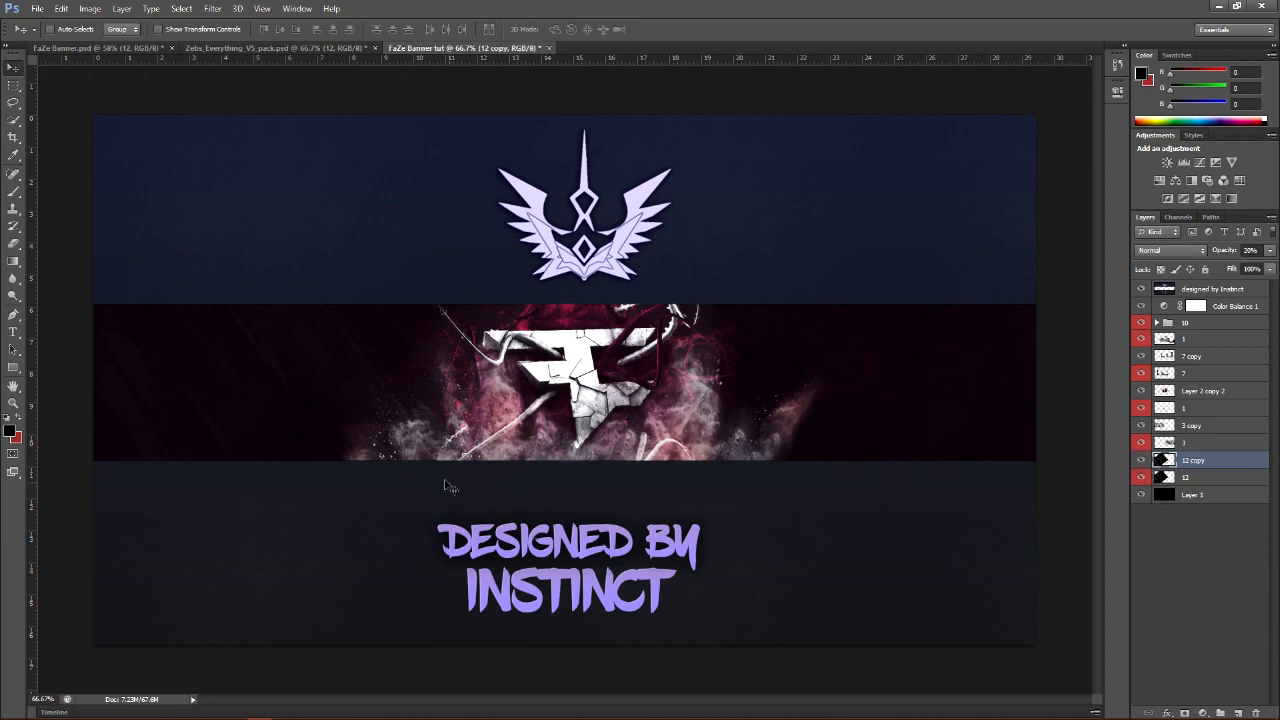
left_click_drag(273, 388, 707, 392)
mouse_move(883, 405)
left_mouse_down()
mouse_move(896, 407)
mouse_move(879, 408)
left_mouse_up()
key("ctrl+t")
right_click(834, 362)
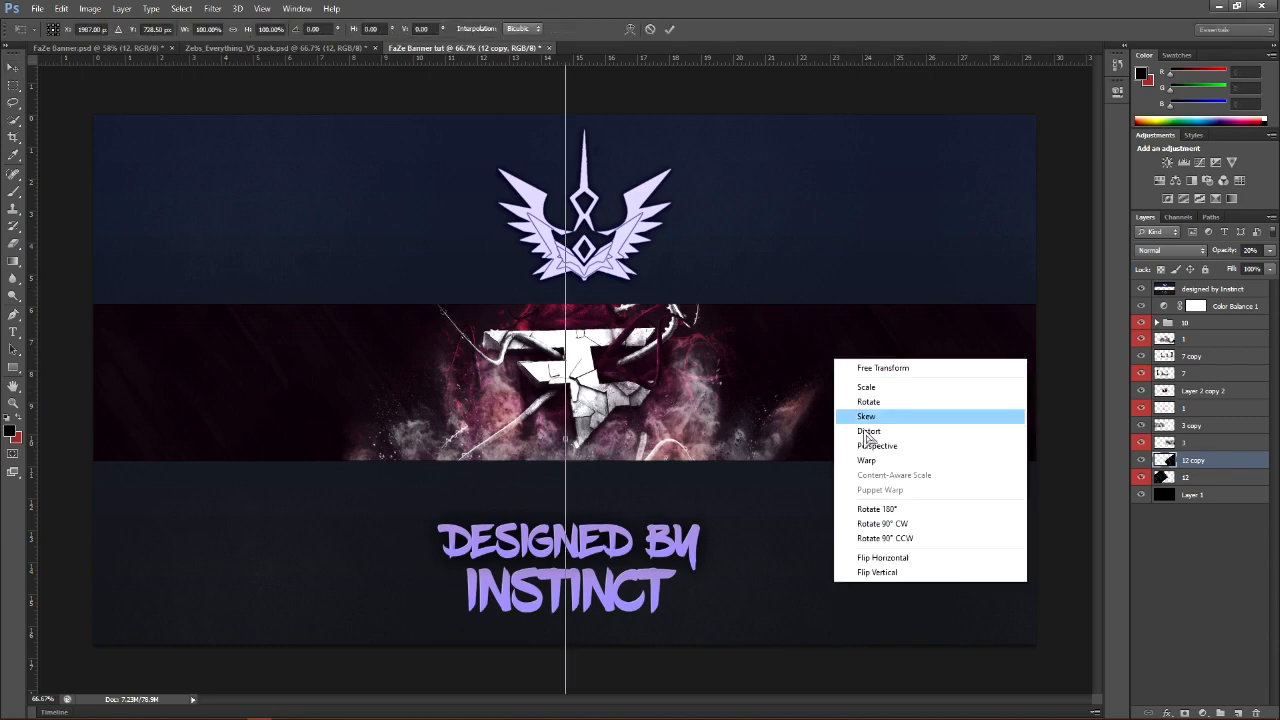
left_click(894, 559)
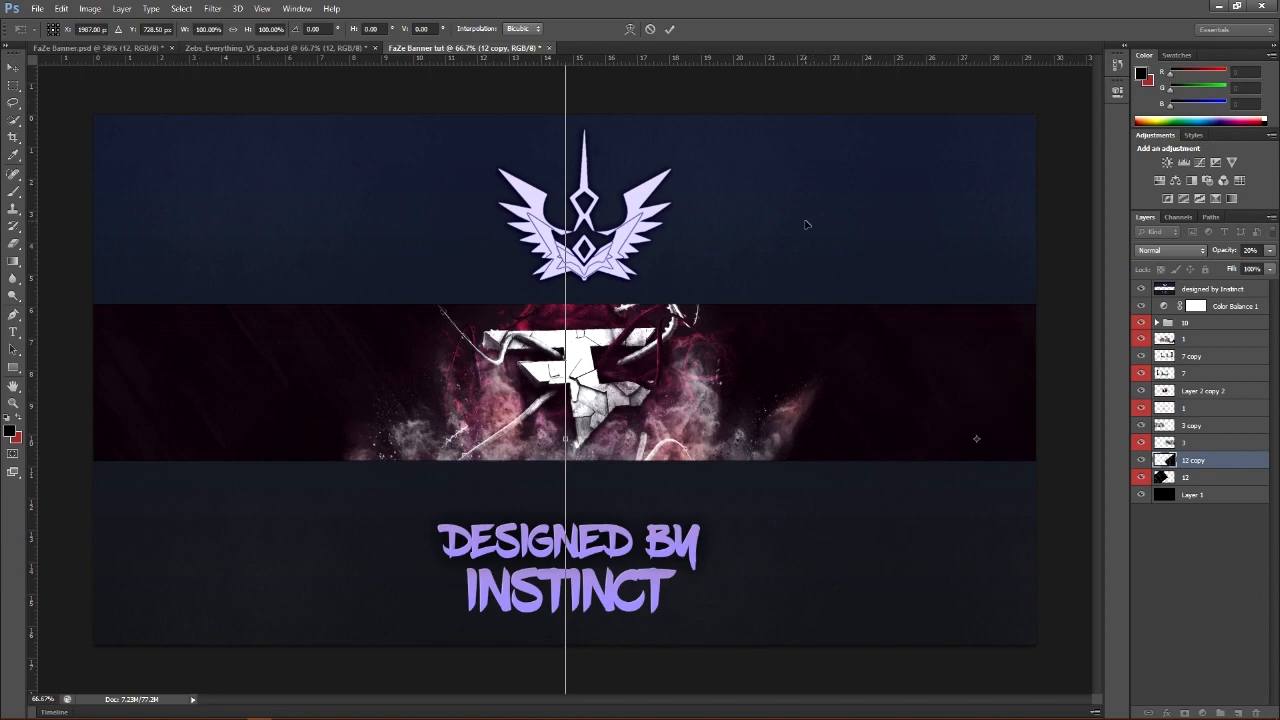
key("Return")
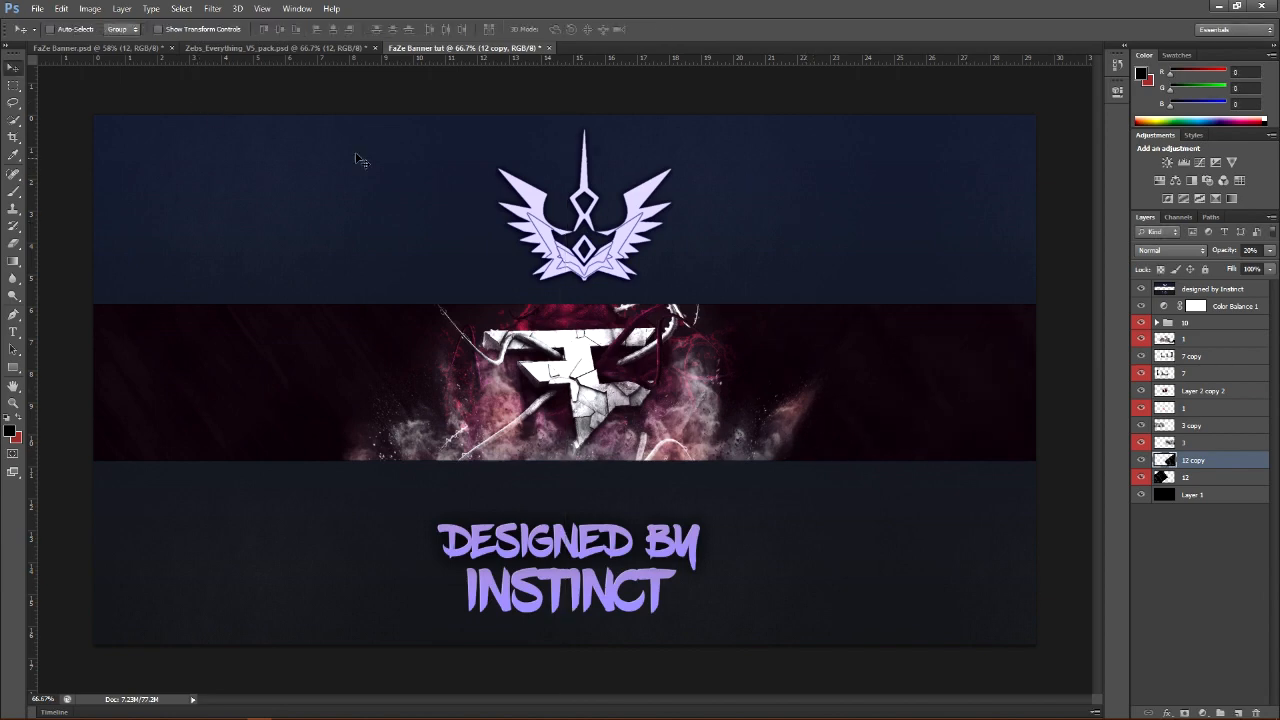
Compare the banner's streaked background with the reference banner in FaZe Banner.psd
left_click(130, 48)
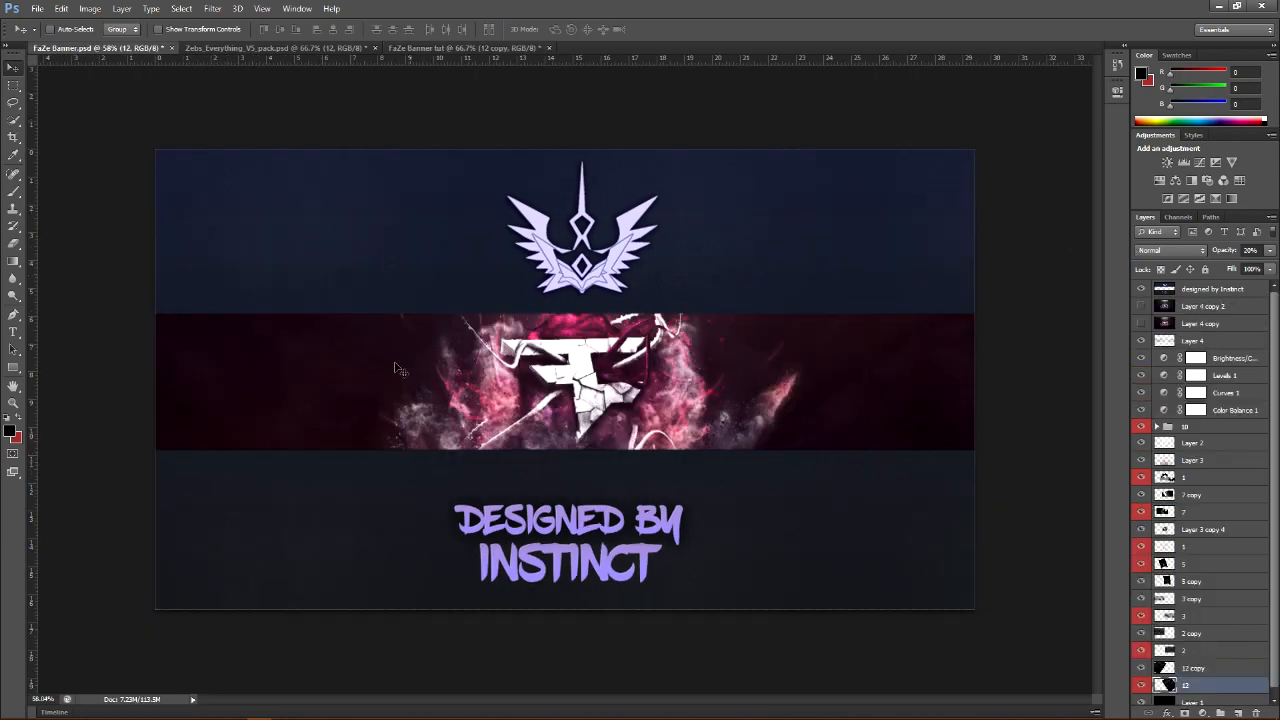
left_click(282, 48)
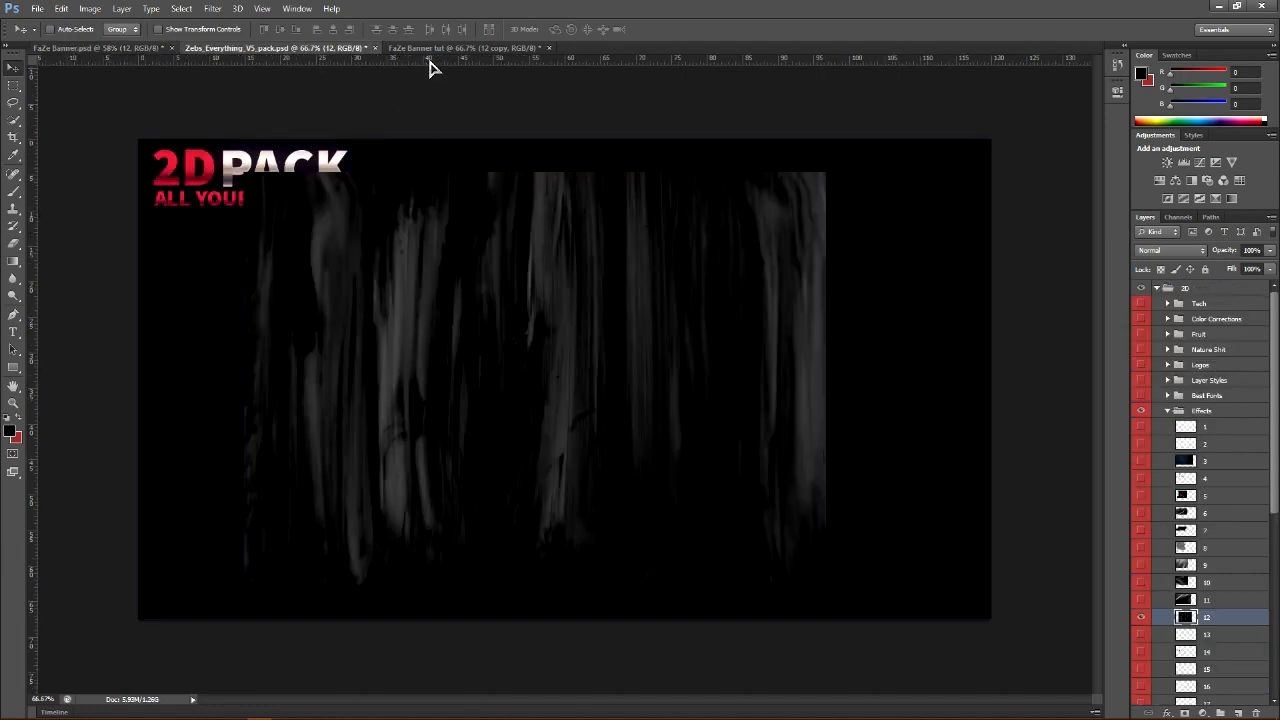
left_click(430, 49)
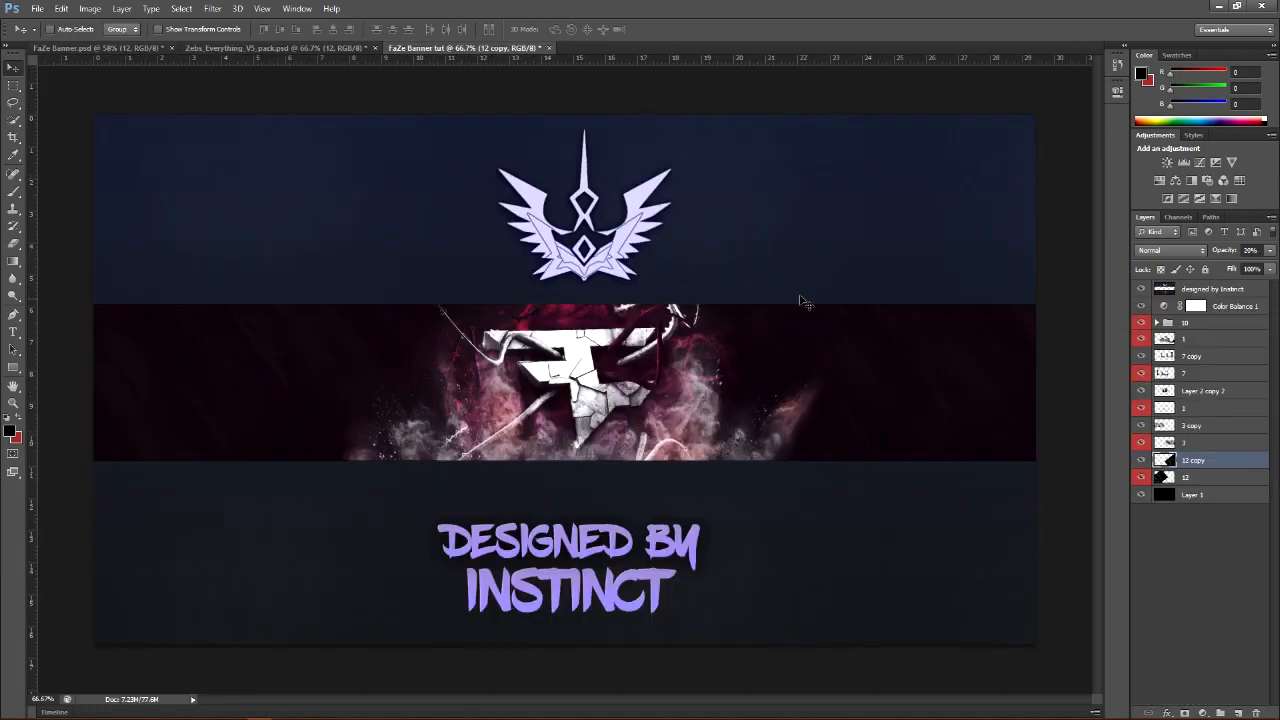
Hide streak layer 12 in the resource pack and collapse the Effects folder
left_click(314, 49)
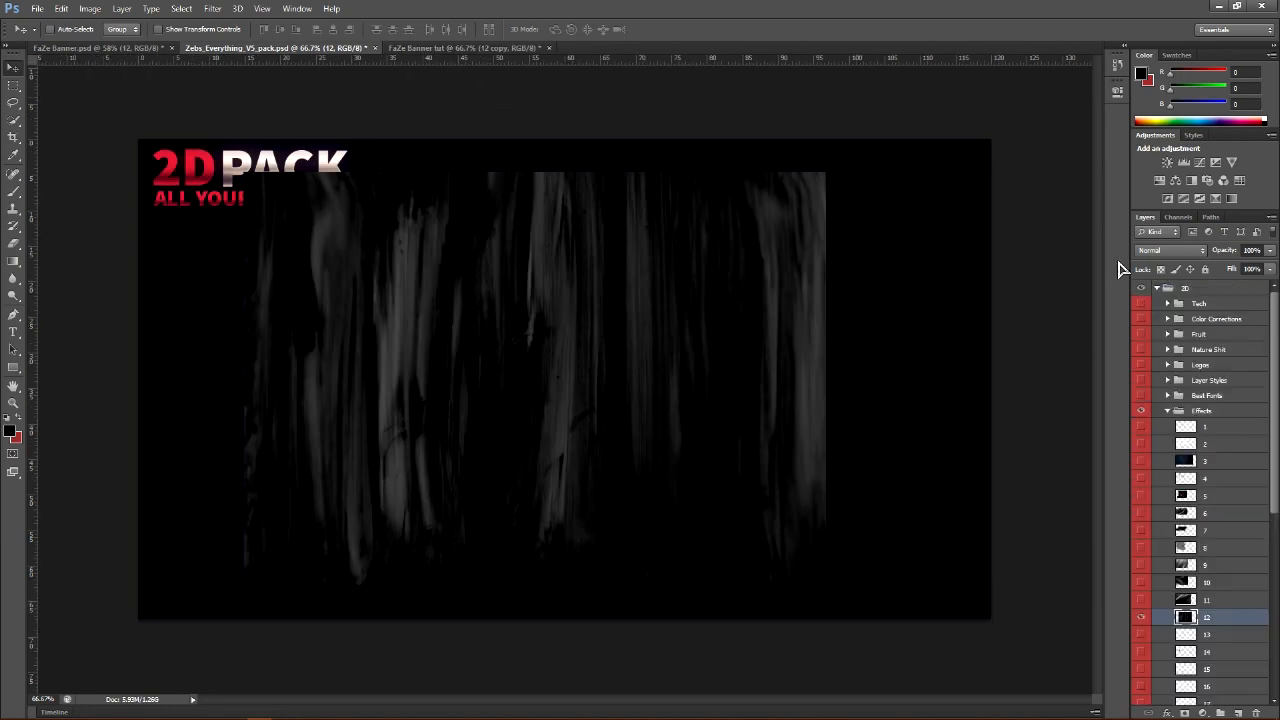
left_click(1140, 617)
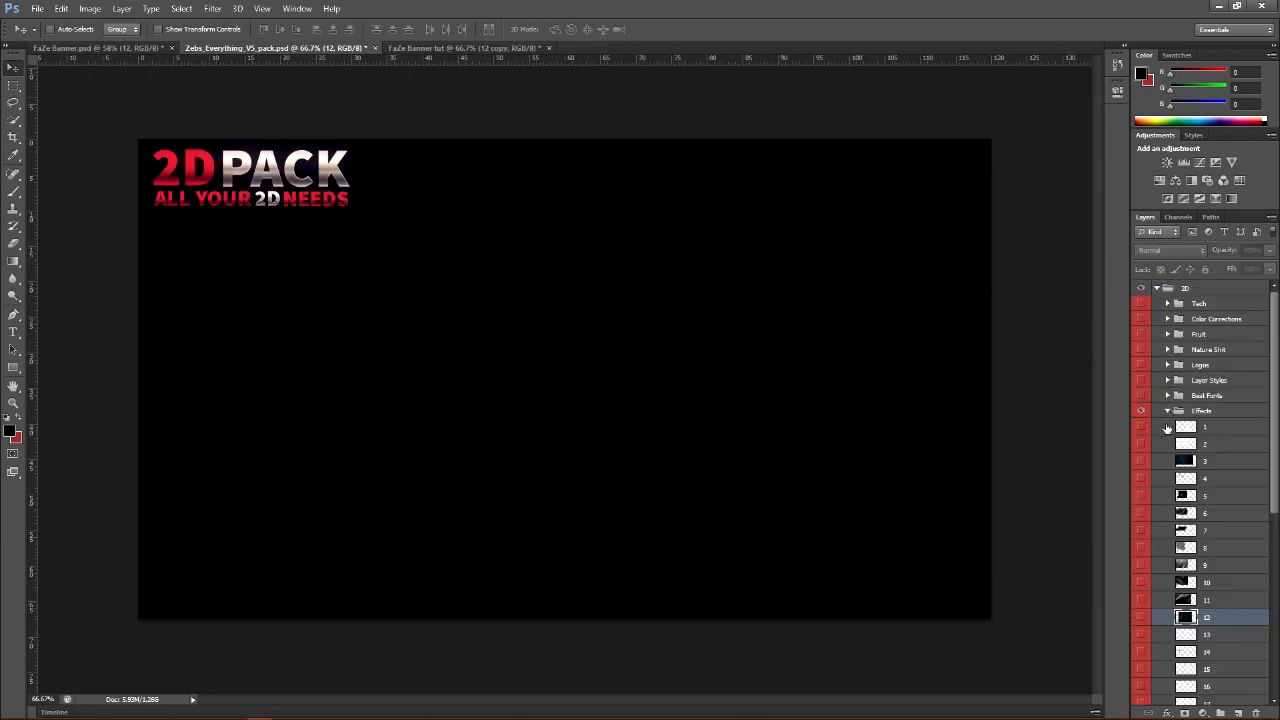
left_click(1166, 411)
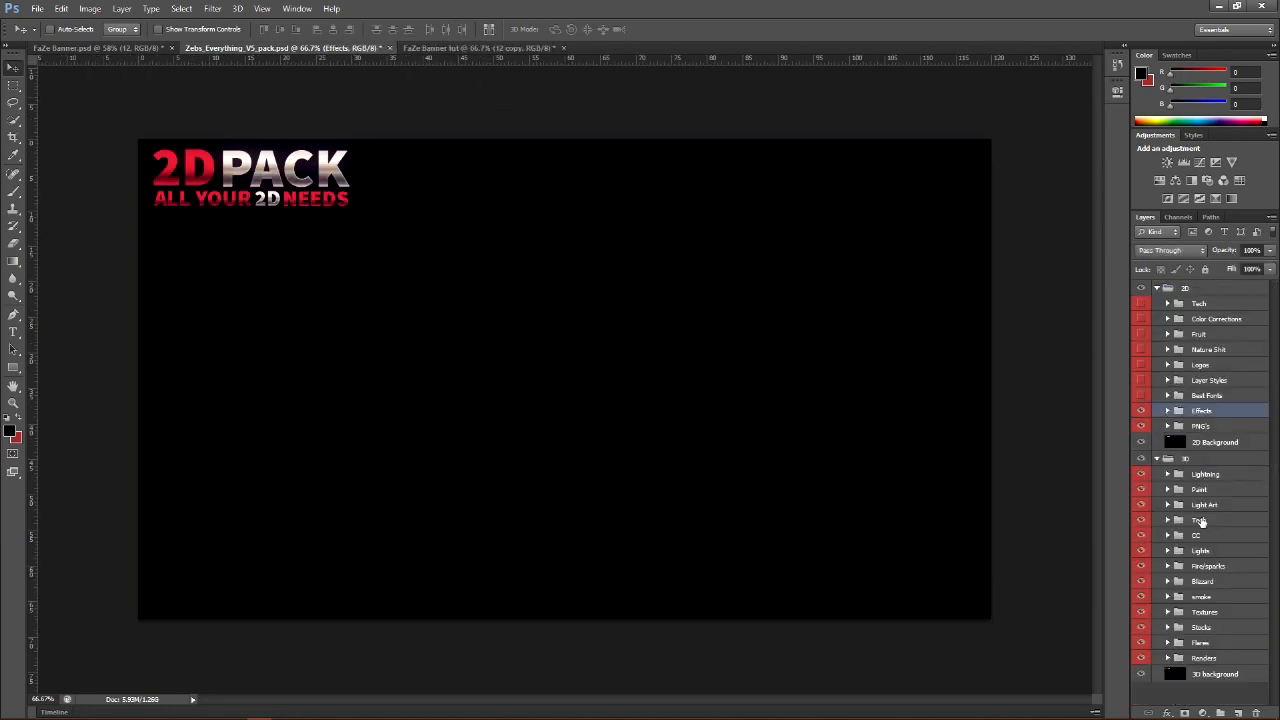
Expand the 3D group's Textures folder in the resource pack and hide the whole 2D group
left_click(1222, 598)
left_click(1222, 612)
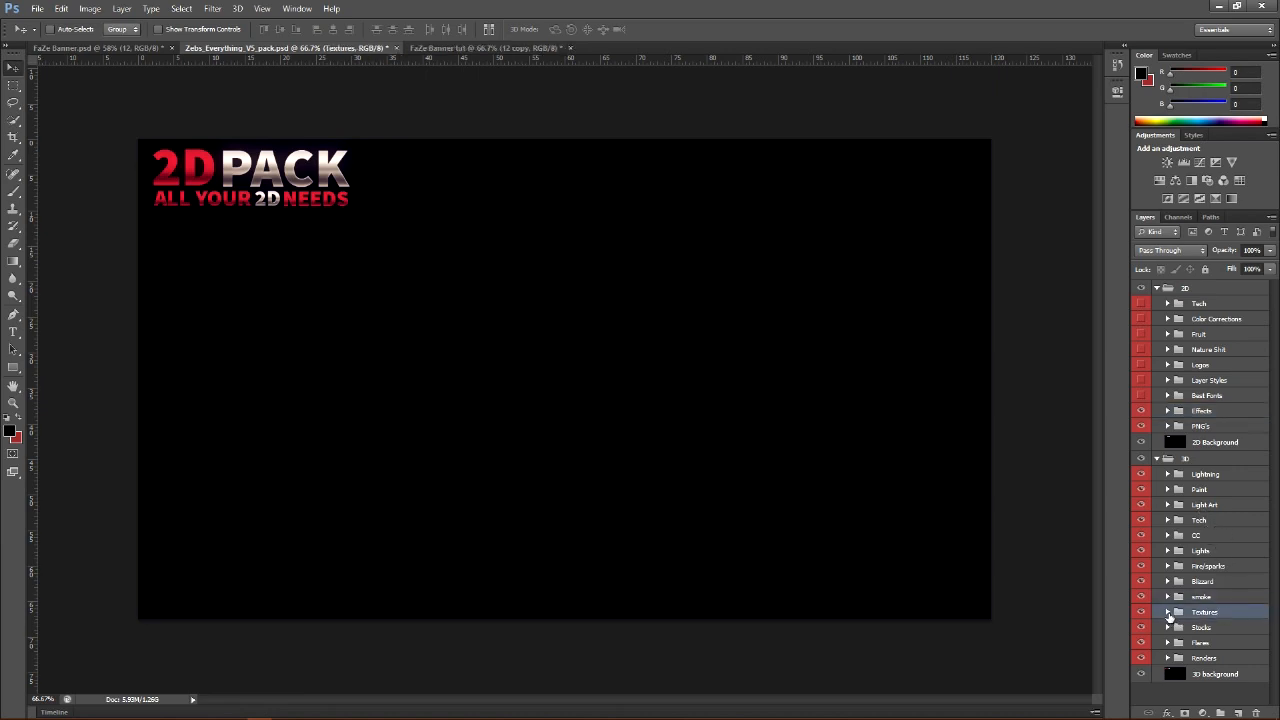
left_click(1167, 612)
scroll(1210, 583, "down", 5)
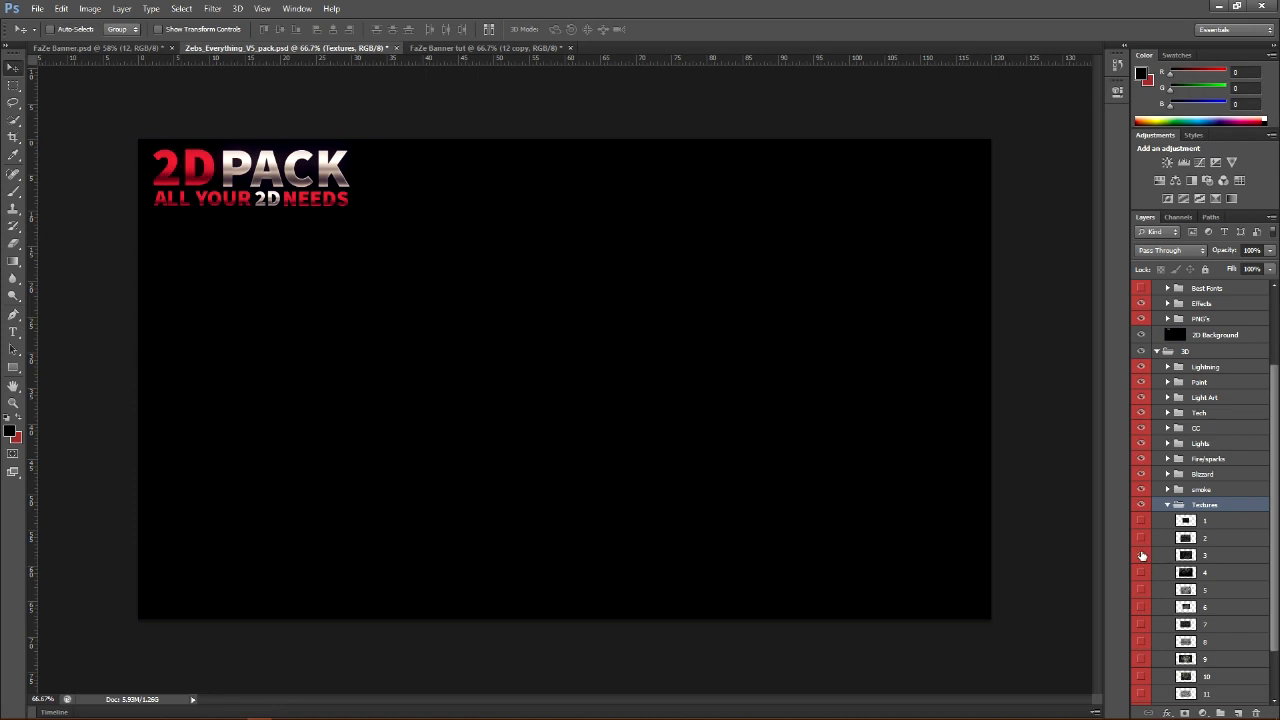
scroll(1186, 416, "up", 5)
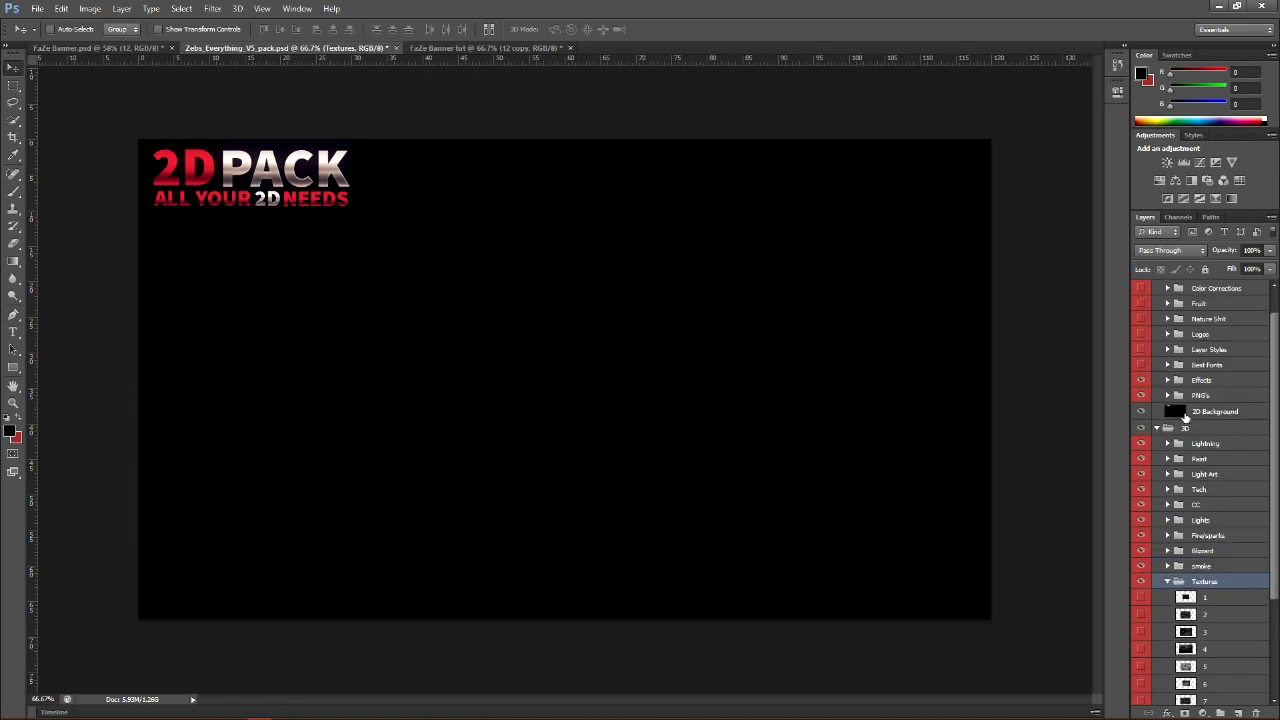
left_click(1143, 289)
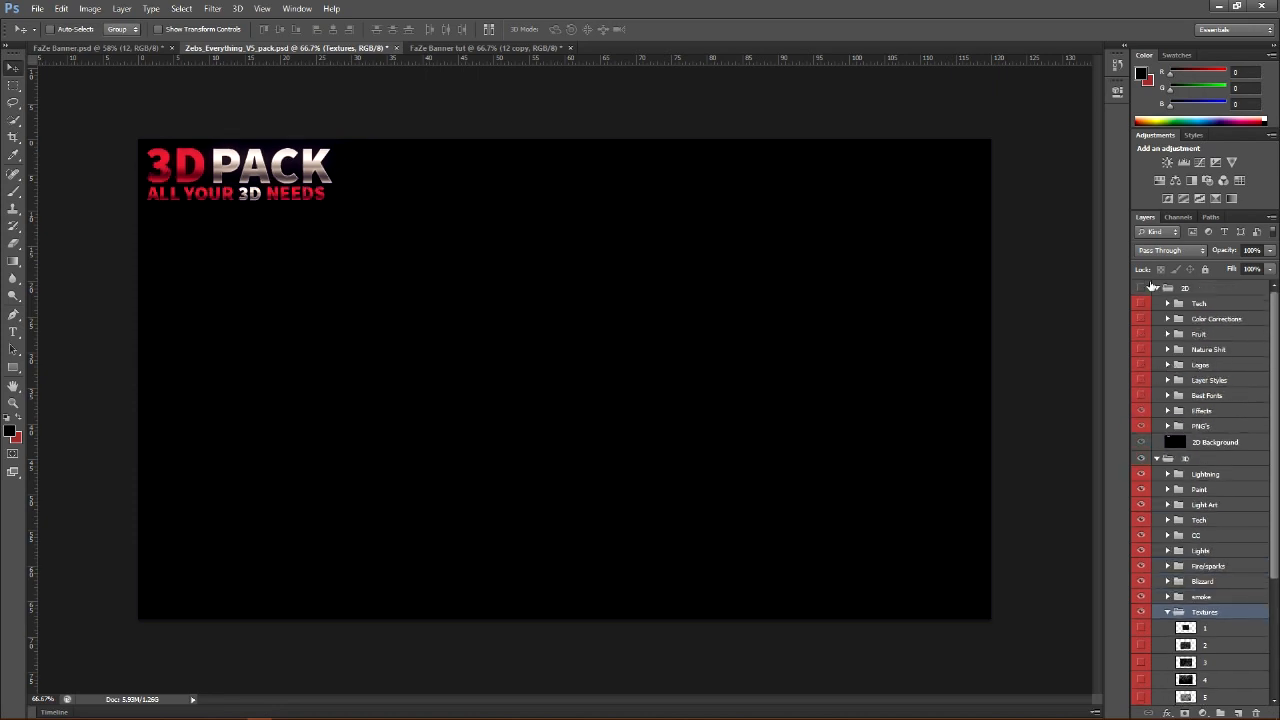
scroll(1203, 462, "down", 4)
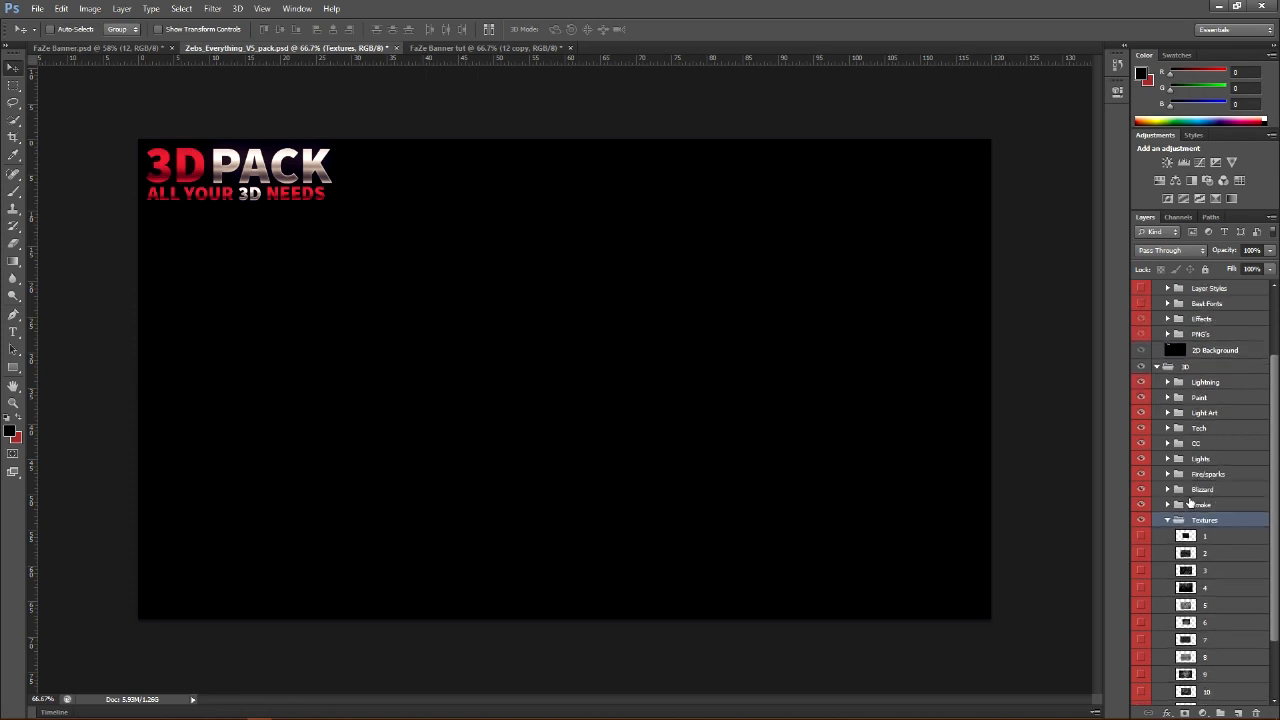
scroll(1182, 360, "up", 2)
Preview the first textures in the Textures folder, leaving rock texture 2 shown and selected
left_click(1143, 599)
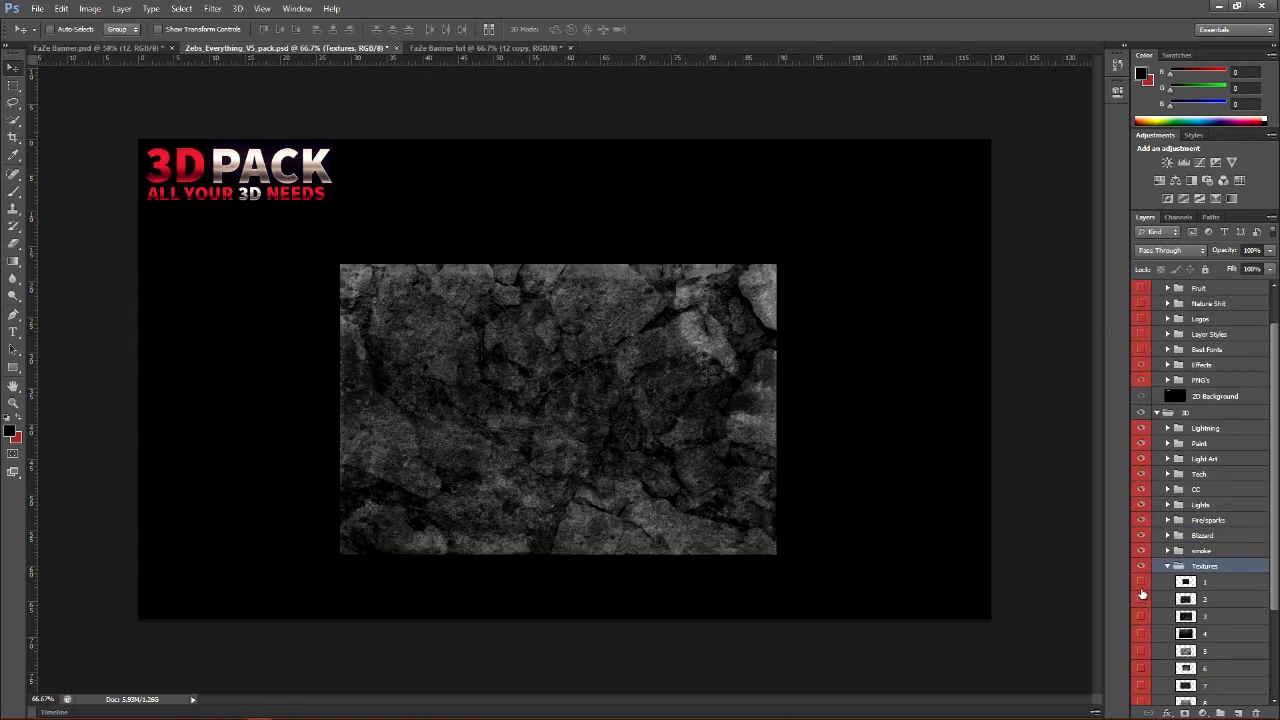
left_click(1142, 595)
left_click(1141, 613)
left_click(1141, 613)
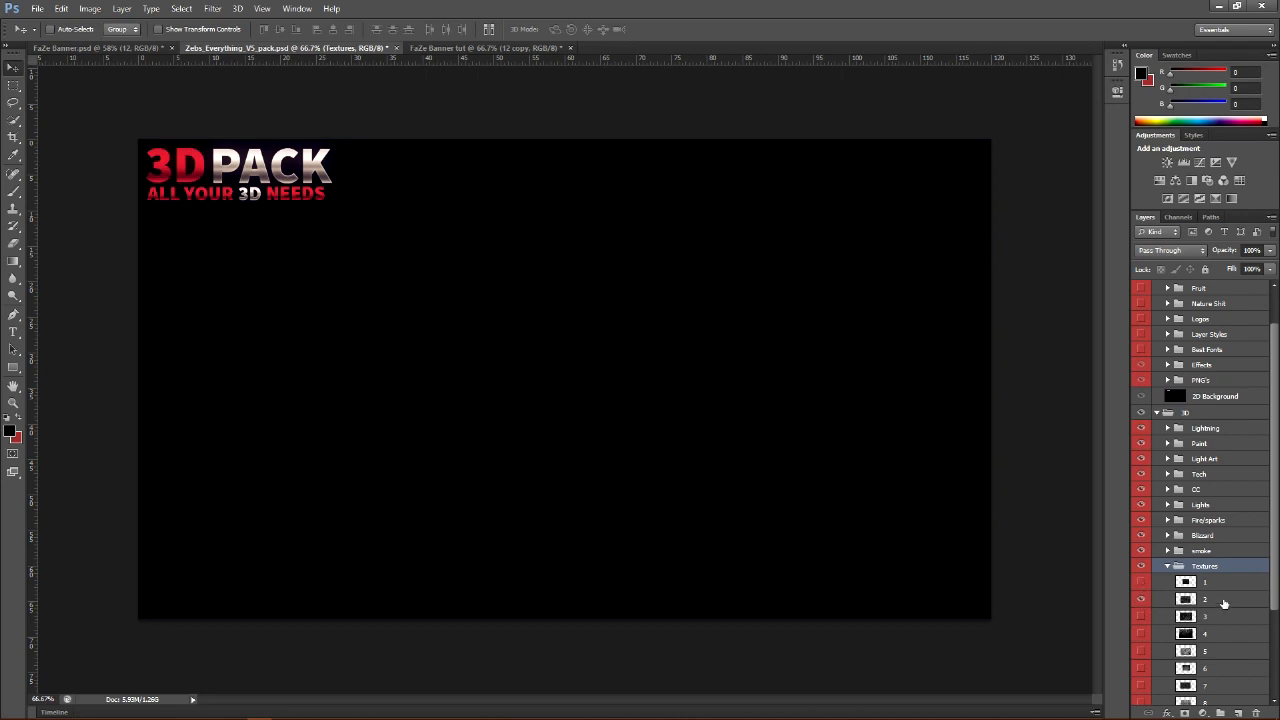
left_click(1230, 601)
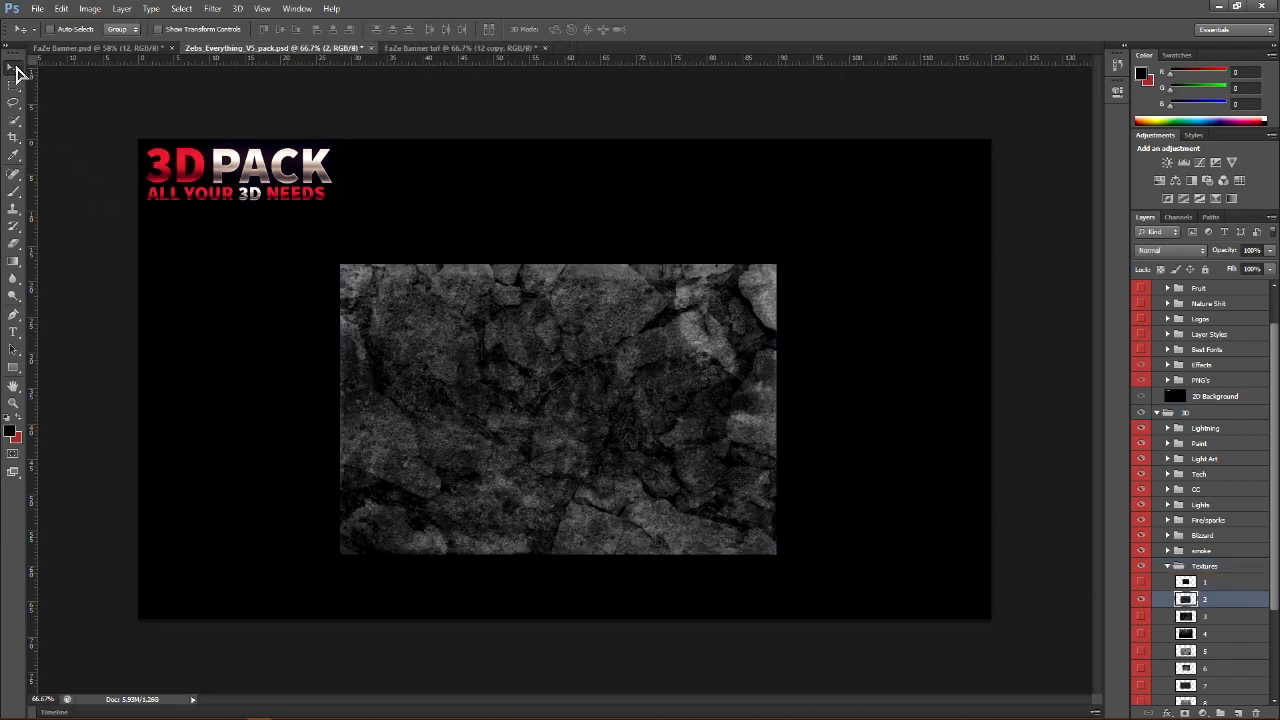
Place rock texture 2 on the right half of the FaZe Banner tut document and set its opacity to 20%
left_click_drag(571, 438, 813, 393)
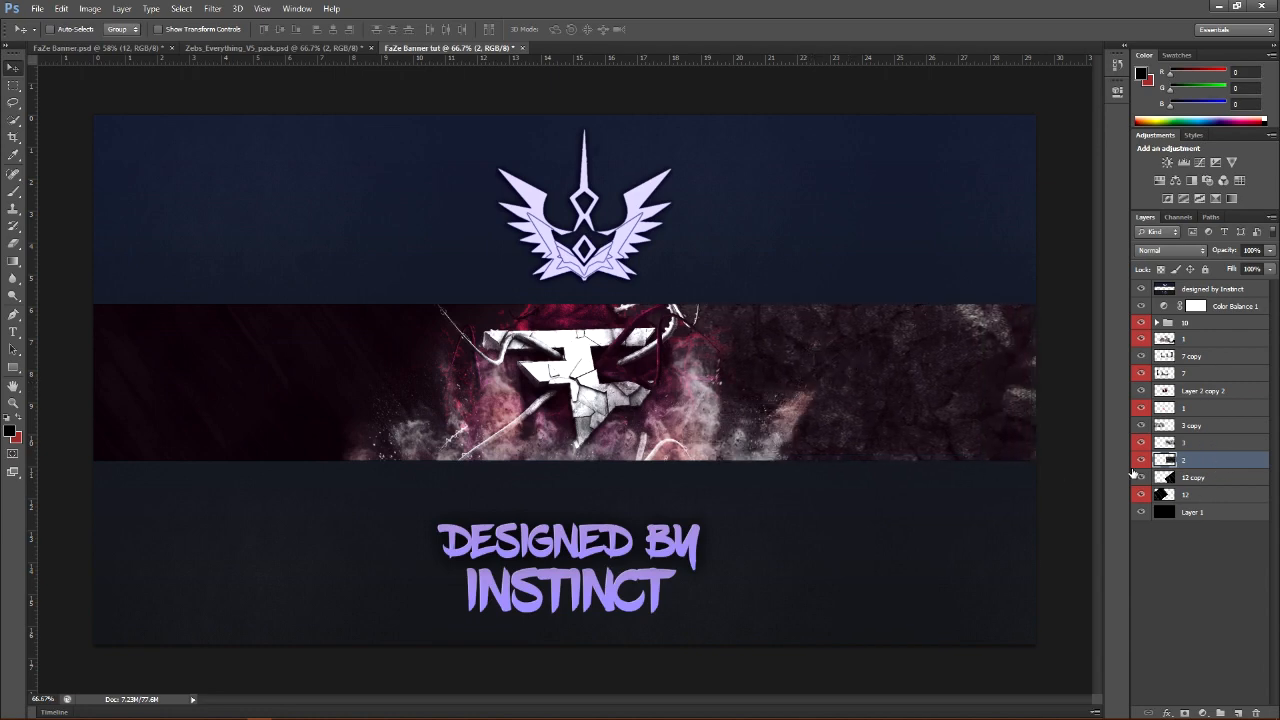
left_click(1271, 251)
left_click_drag(1266, 265, 1222, 272)
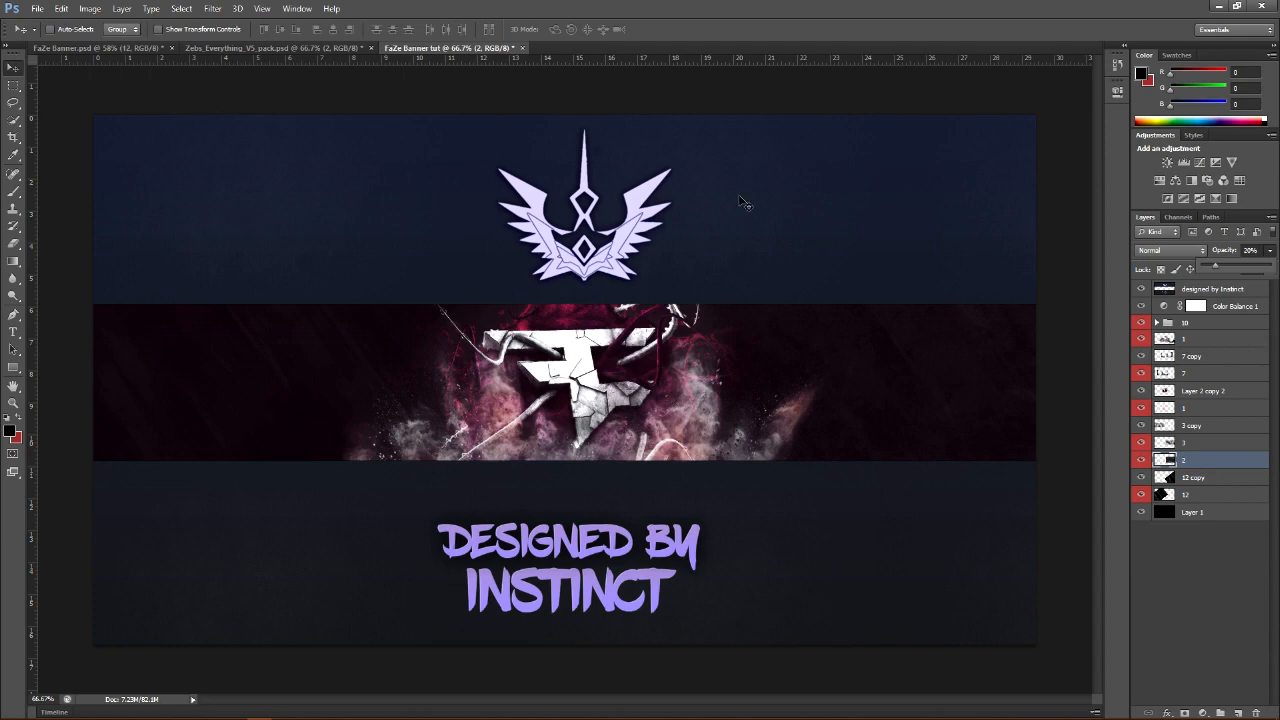
Duplicate the rock texture layer, then transform and position the copy over the left half of the banner
key("ctrl+j")
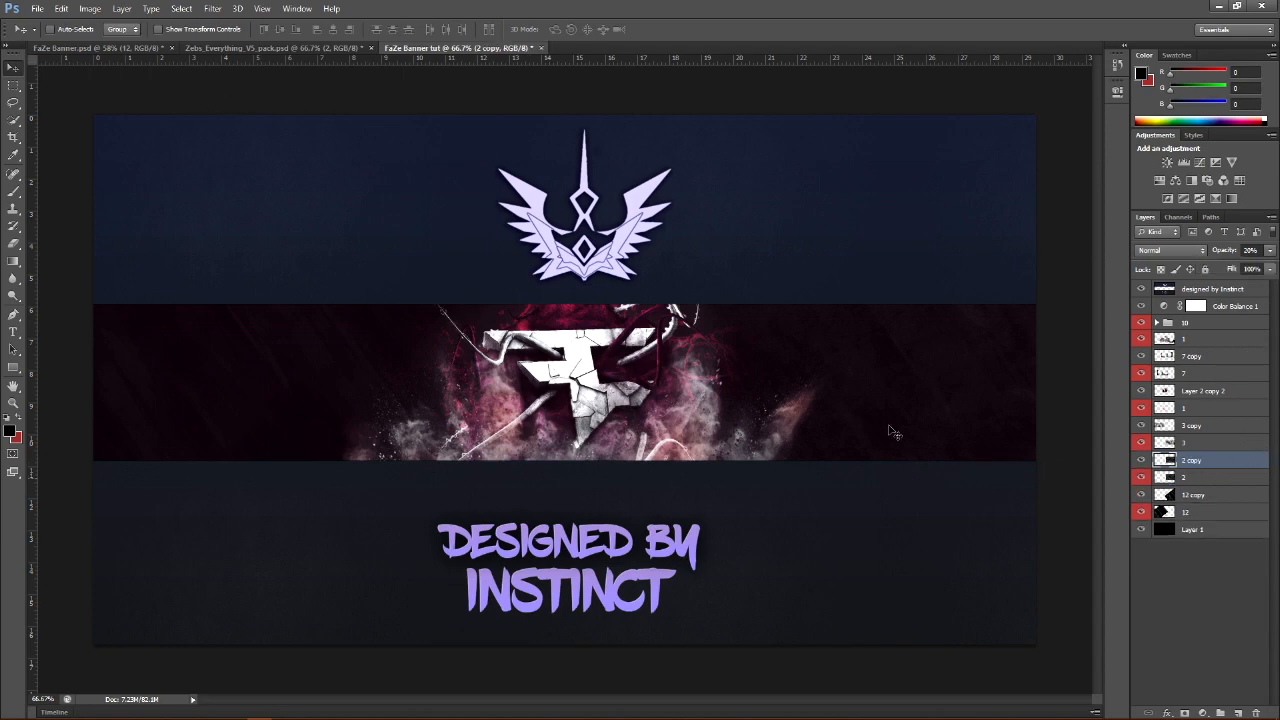
left_click_drag(541, 401, 431, 395)
left_click(13, 243)
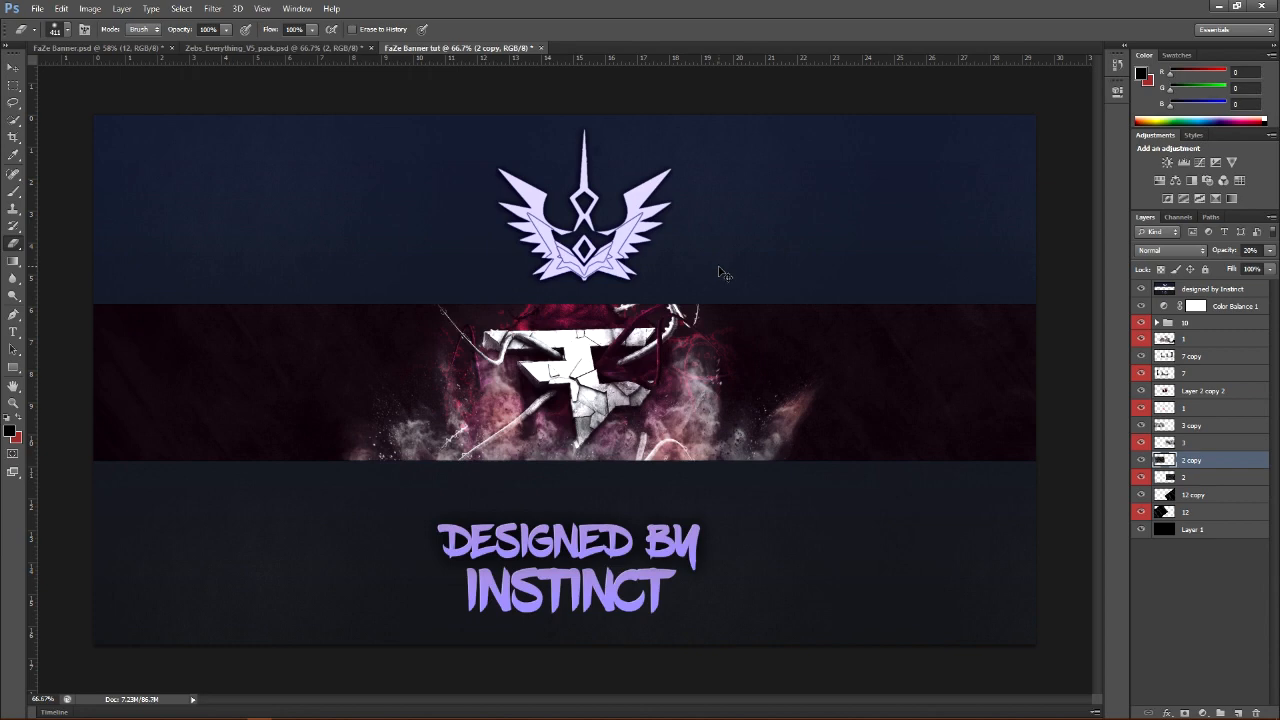
left_click(14, 68)
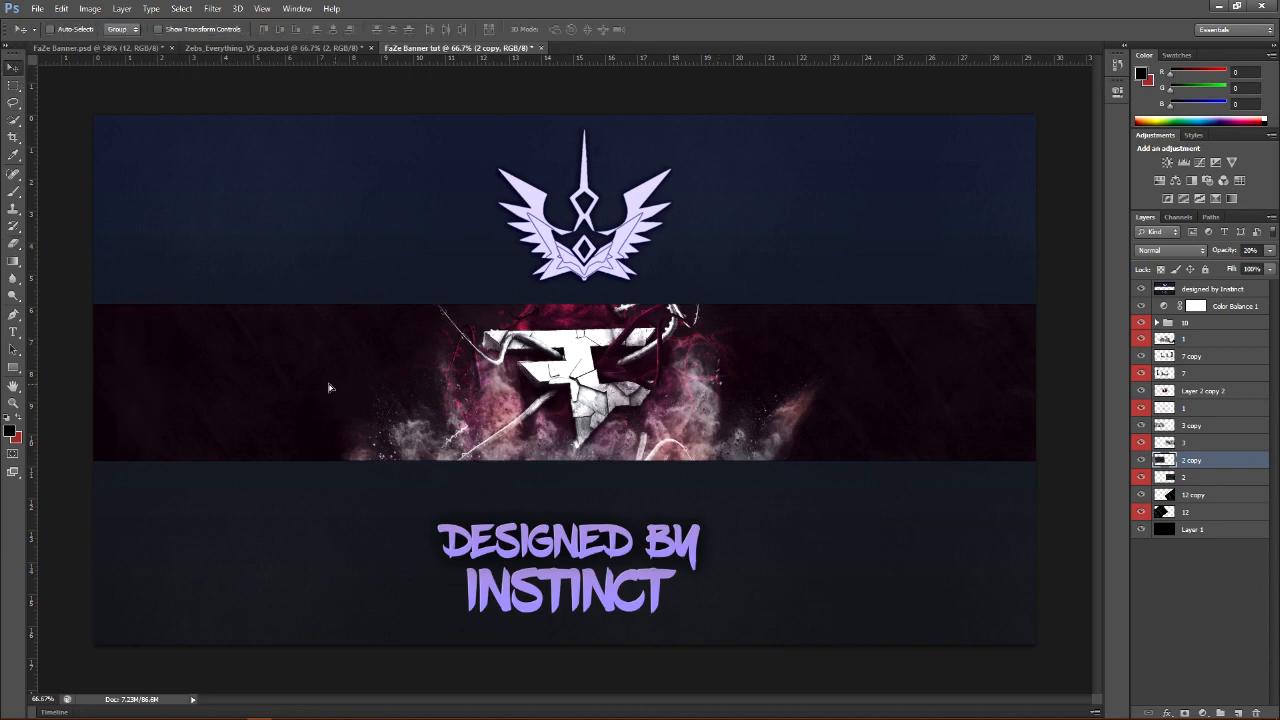
left_click_drag(314, 387, 303, 388)
left_click_drag(310, 392, 470, 364)
key("ctrl+t")
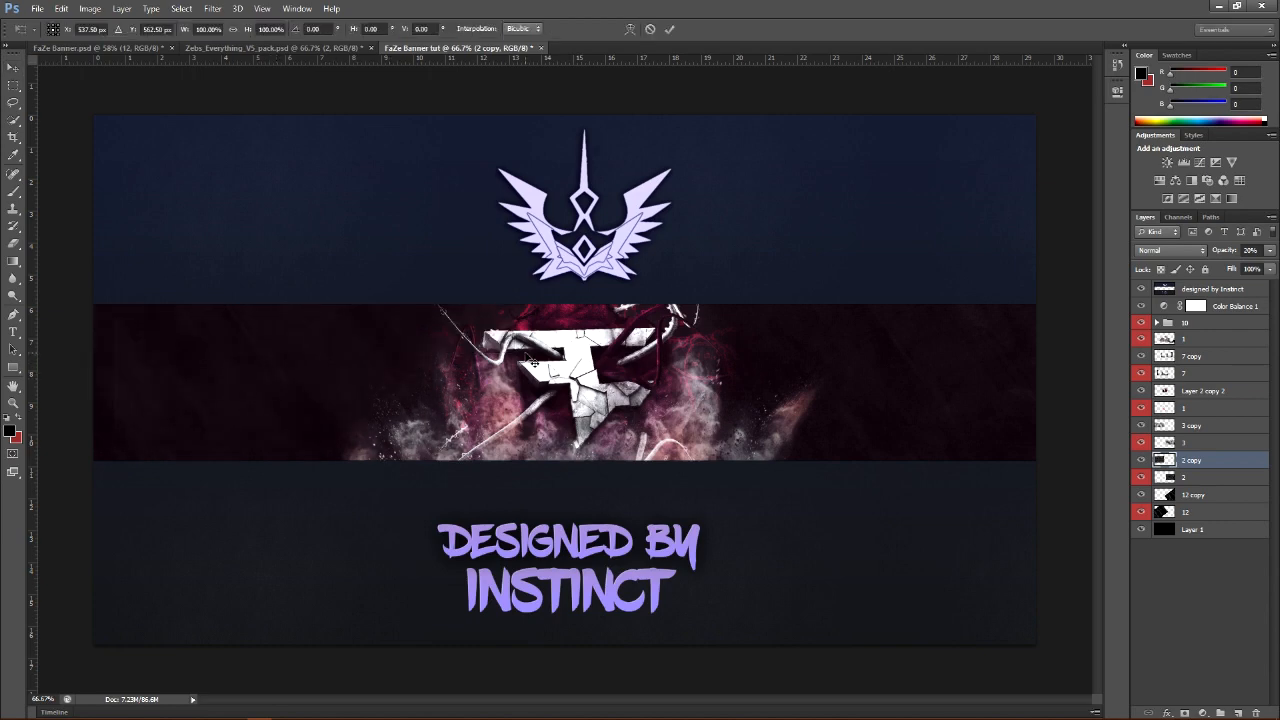
left_click_drag(550, 219, 558, 376)
key("Return")
left_click_drag(298, 387, 284, 392)
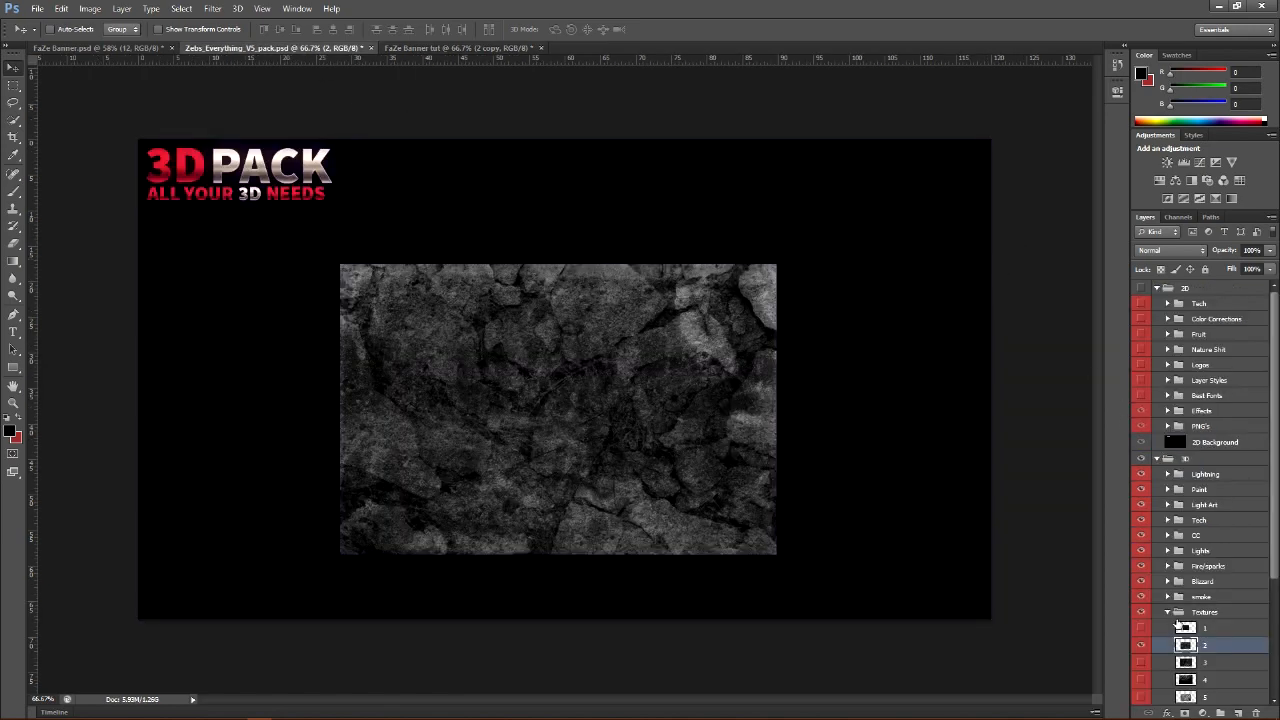
Hide rock texture 2 in the resource pack, collapse its Textures folder and check the Stocks folder
left_click(1143, 645)
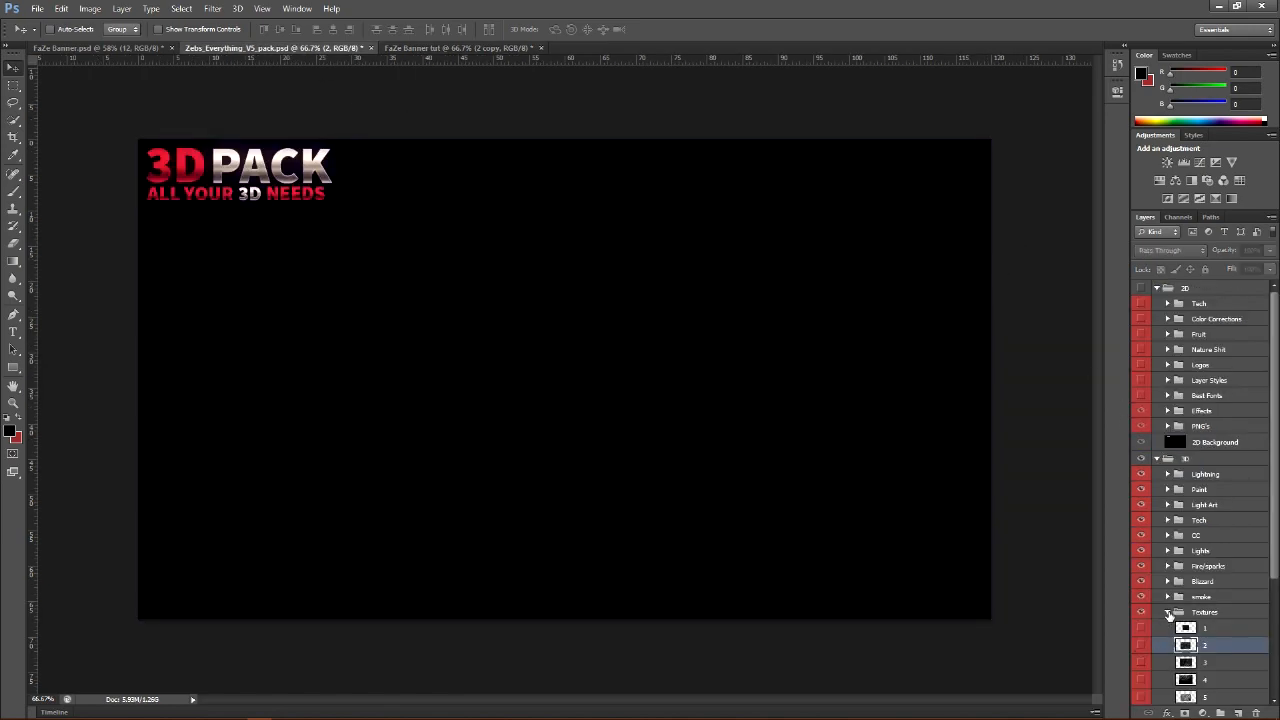
left_click(1168, 612)
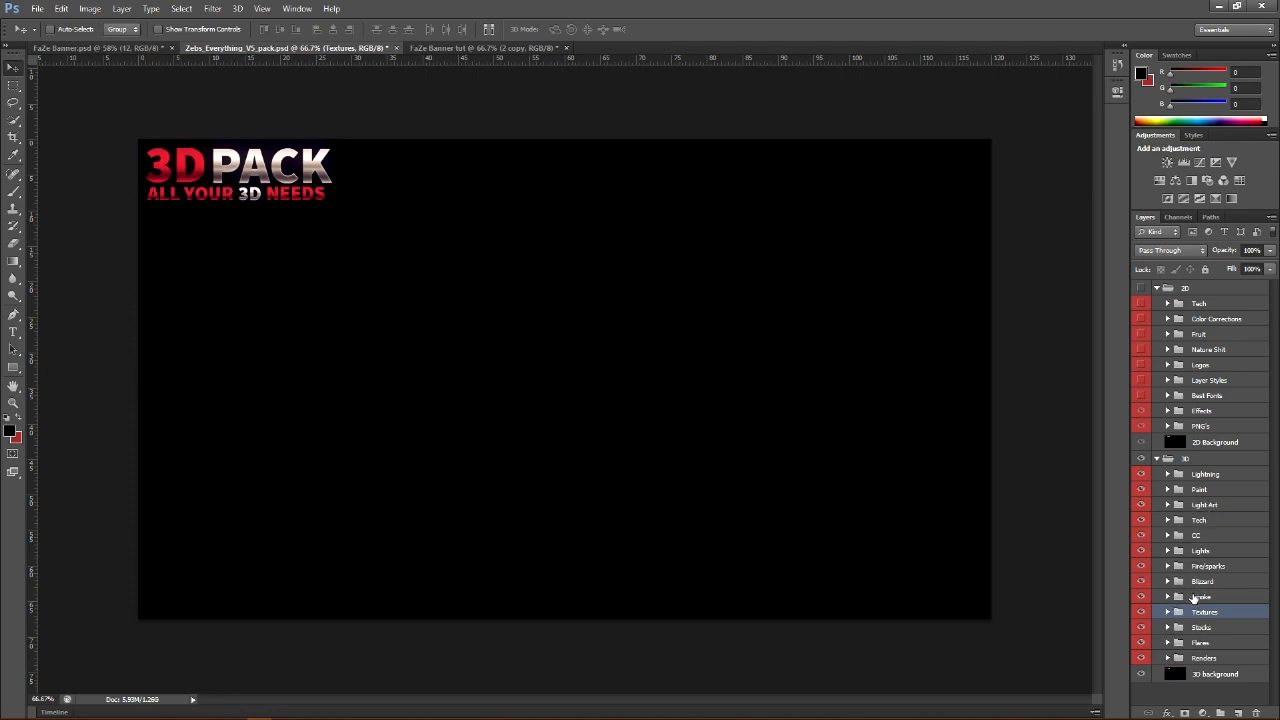
left_click(1167, 627)
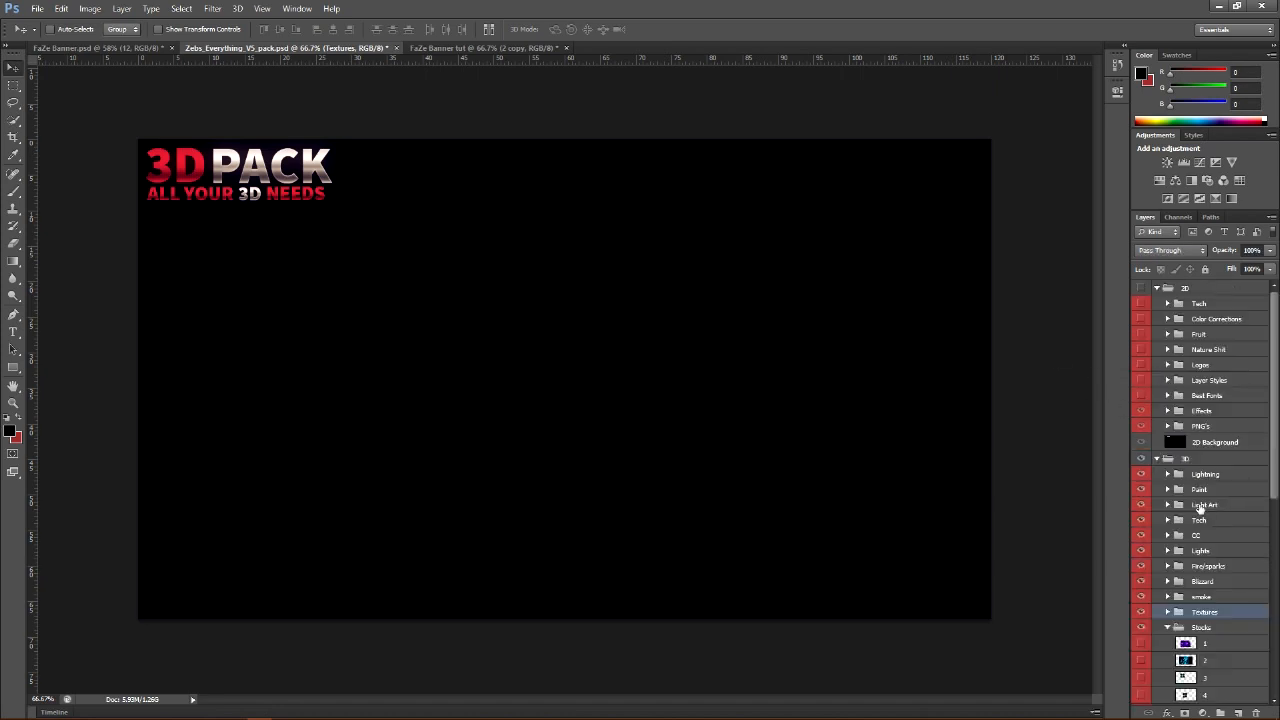
left_click(1167, 627)
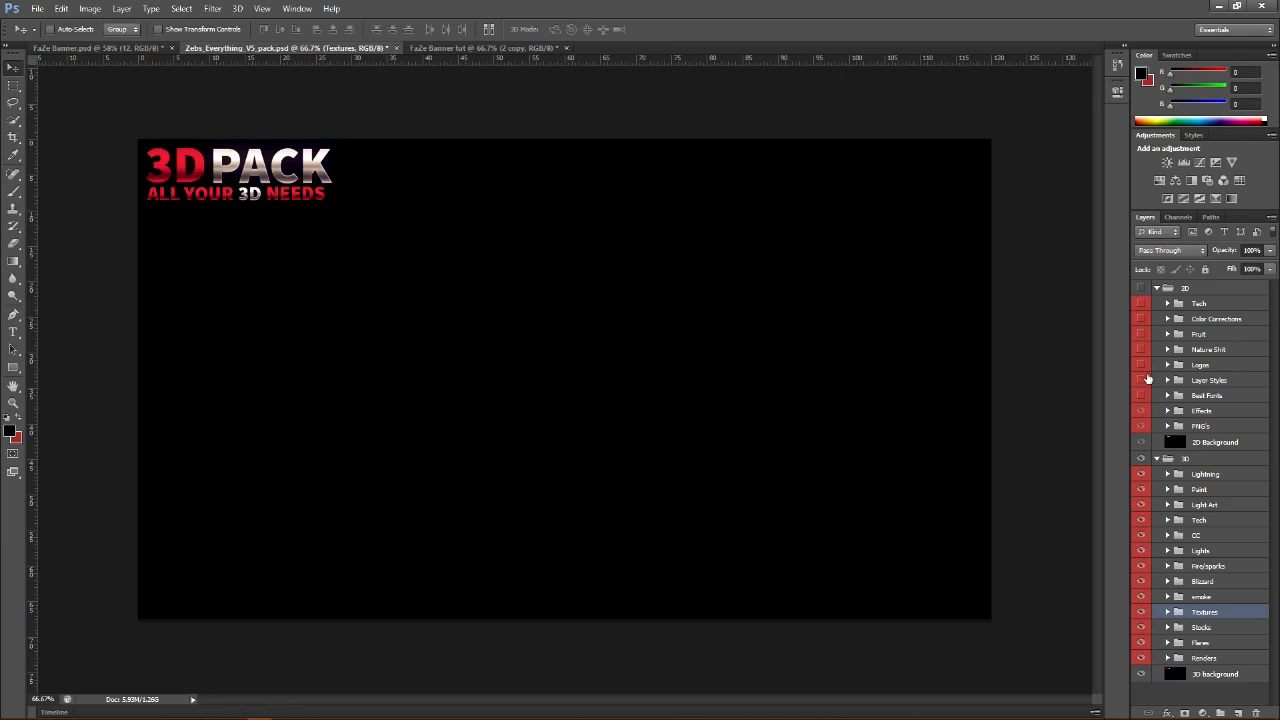
Show the 2D group in the resource pack, expand its Effects folder and show red streak layer 5
left_click(1141, 288)
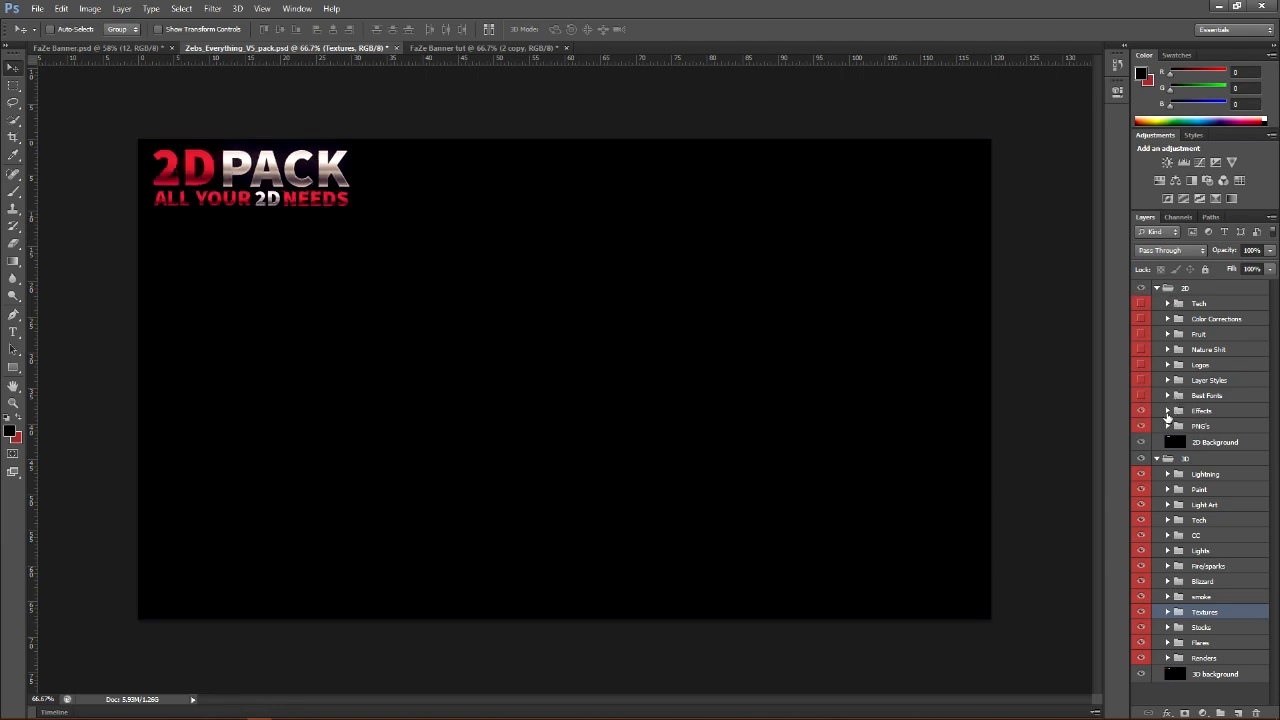
left_click(1167, 411)
left_click(1140, 497)
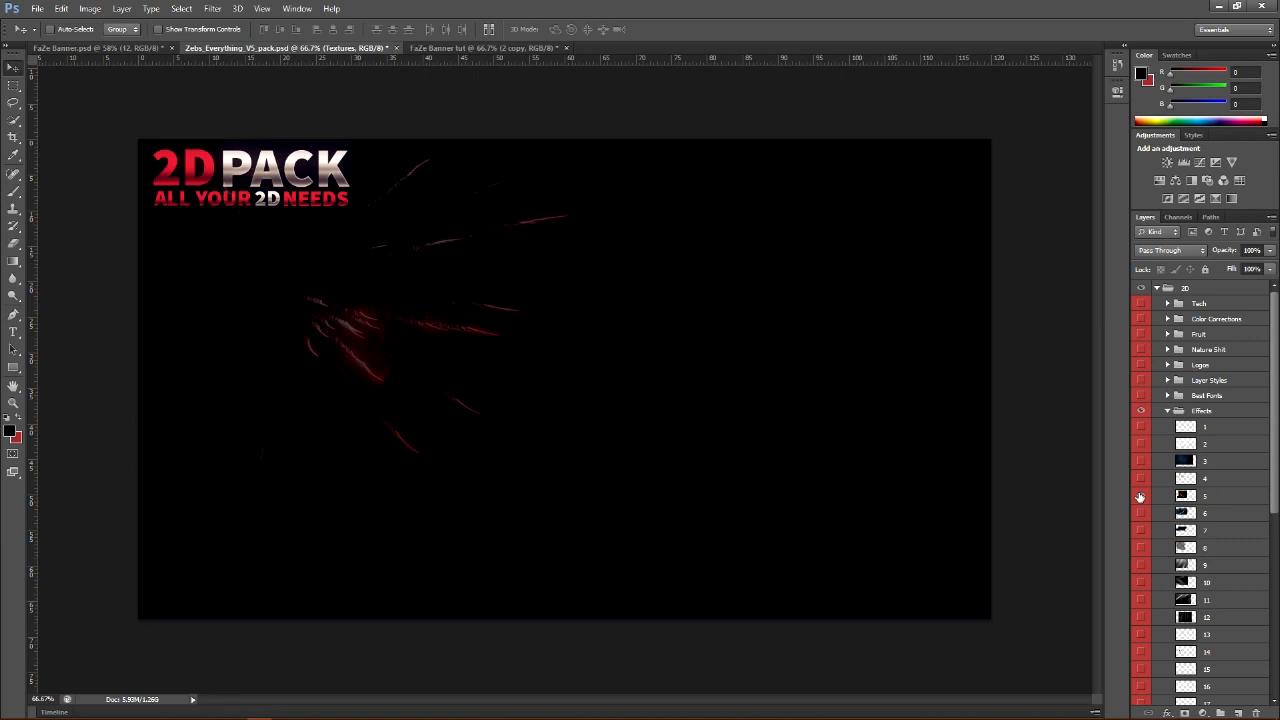
Place red streak layer 5 at 29% opacity right of the logo in the FaZe Banner tut document
left_click(1226, 502)
key("2")
key("9")
mouse_move(370, 326)
left_mouse_down()
mouse_move(548, 360)
mouse_move(490, 356)
mouse_move(440, 48)
mouse_move(776, 377)
mouse_move(757, 360)
mouse_move(894, 397)
mouse_move(780, 400)
mouse_move(790, 405)
left_mouse_up()
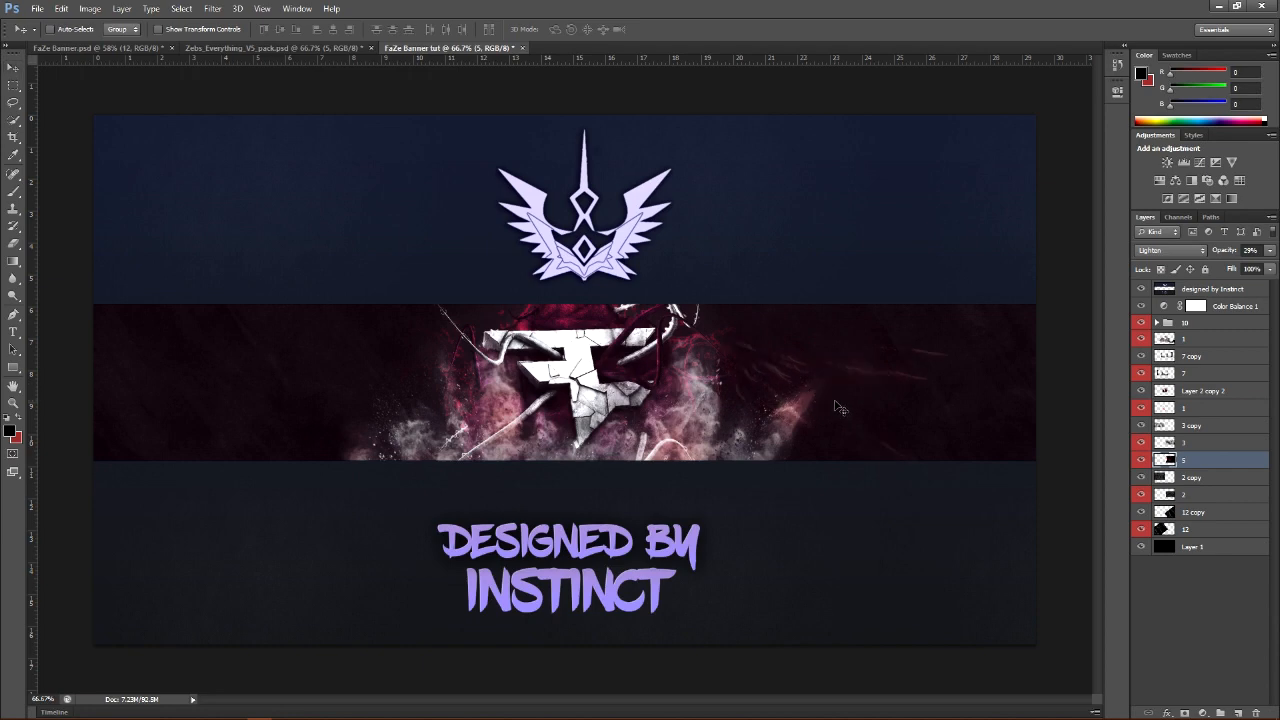
Rotate red streak layer 5 with Free Transform and move it closer to the logo's right side
key("ctrl+t")
left_click_drag(799, 189, 694, 224)
left_click_drag(861, 179, 948, 169)
left_click_drag(853, 165, 770, 196)
key("Return")
left_click_drag(769, 362, 723, 365)
Move streak layer 5 directly above the lower layer 1 in the stack and set its opacity to 30%
left_click_drag(1228, 468, 1164, 437)
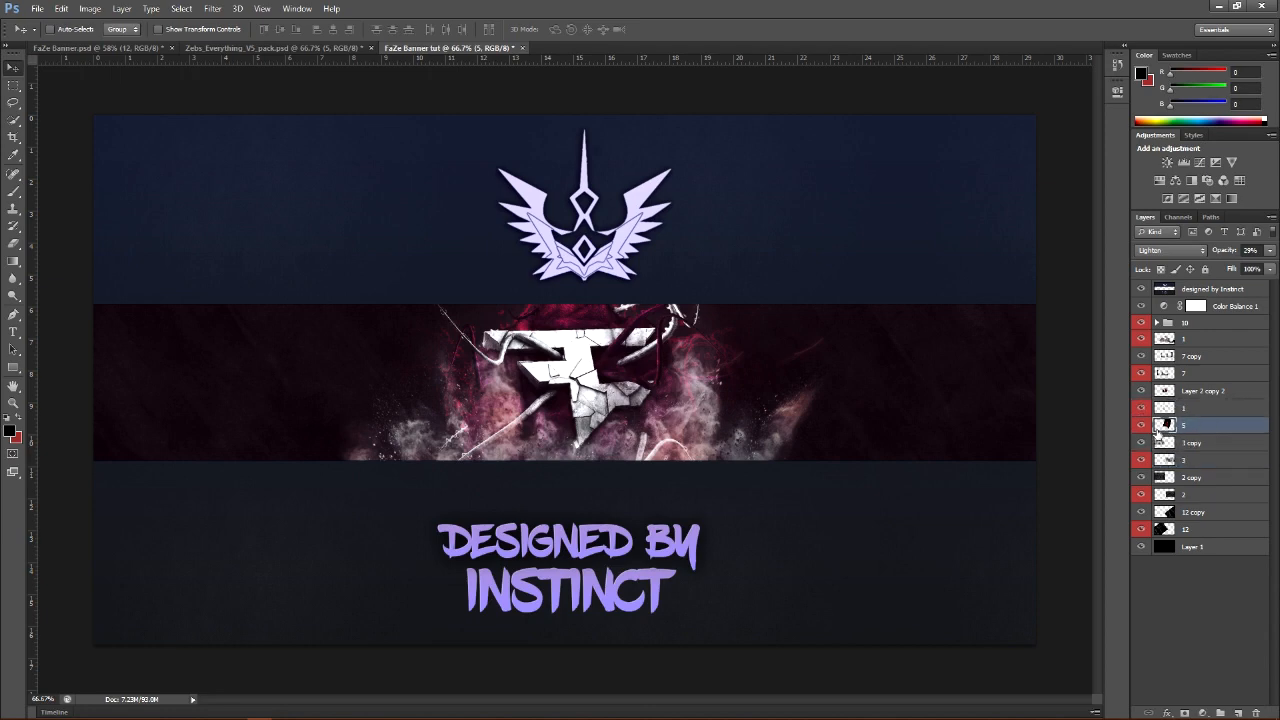
left_click(1143, 410)
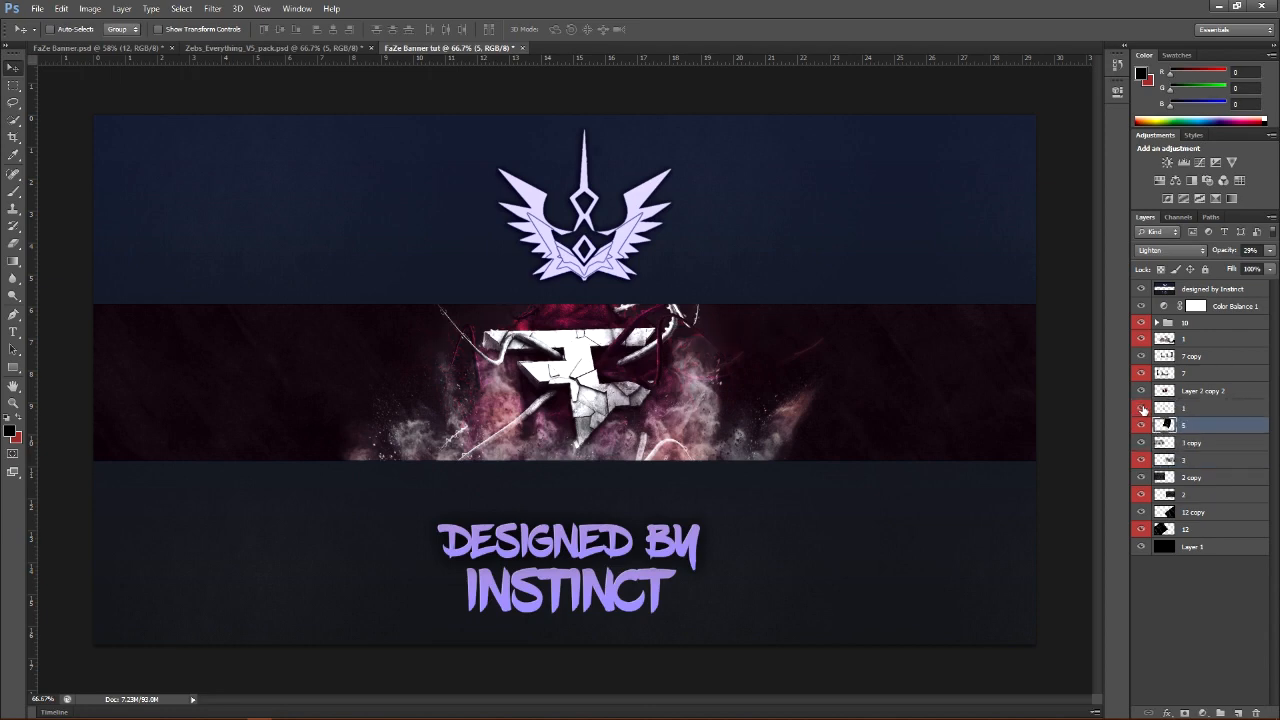
left_click(1143, 410)
left_click_drag(1193, 426, 1190, 402)
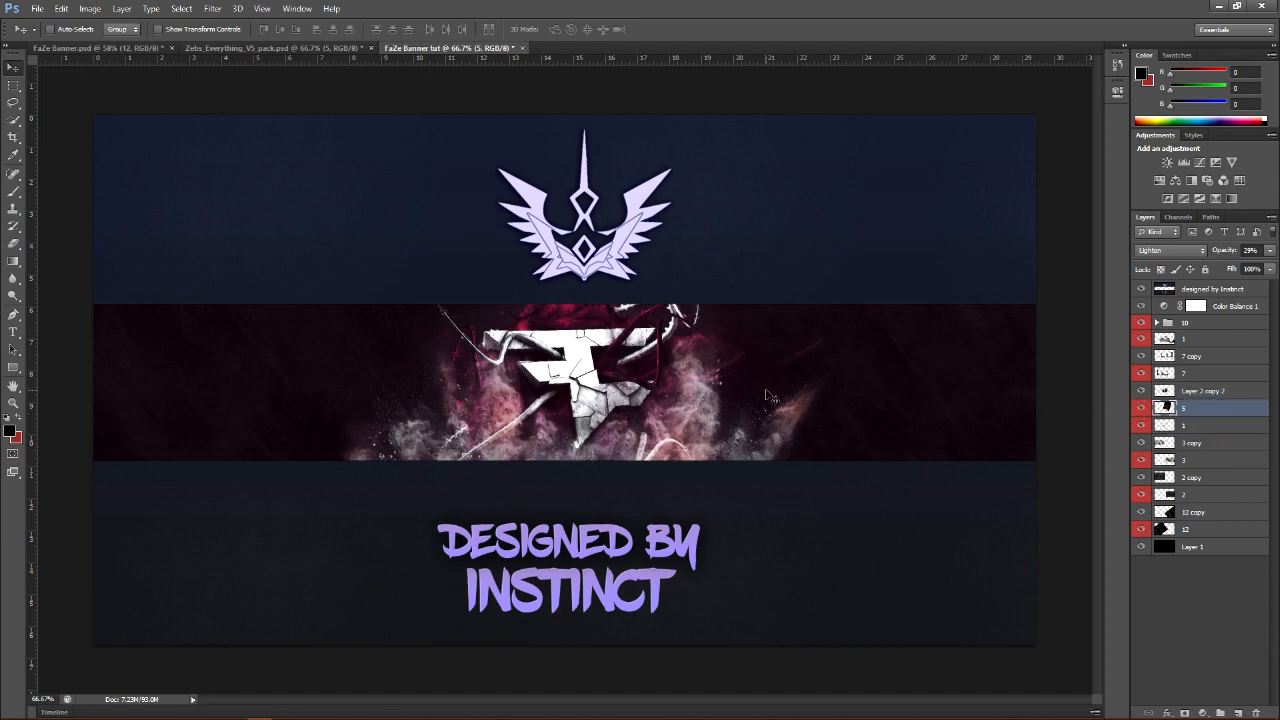
left_click_drag(1220, 412, 1198, 436)
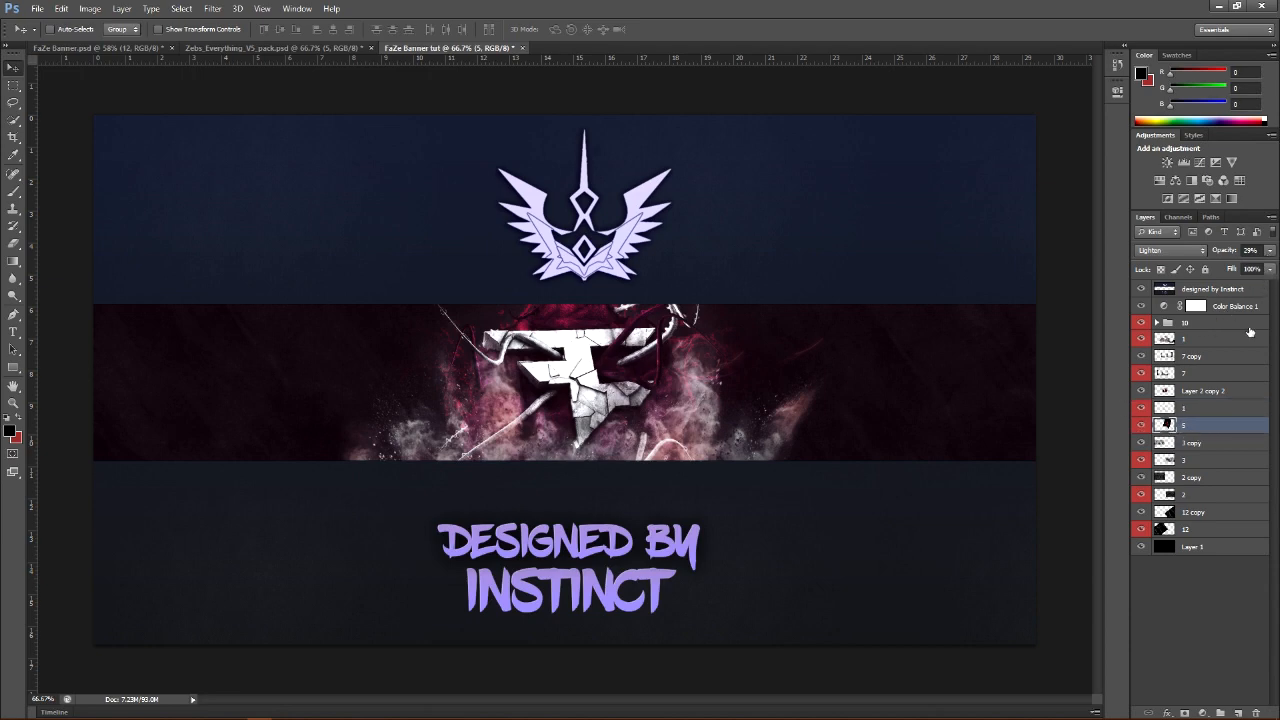
left_click(1270, 250)
left_click(1262, 271)
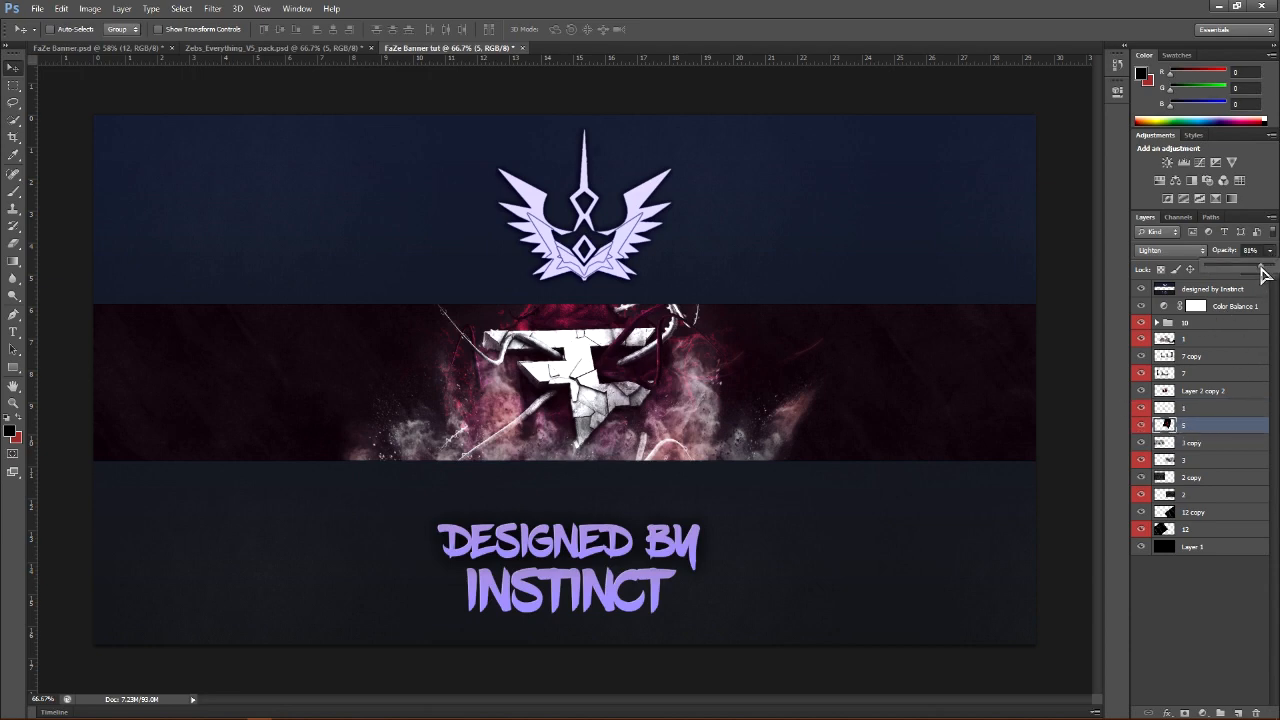
left_click_drag(1262, 271, 1250, 271)
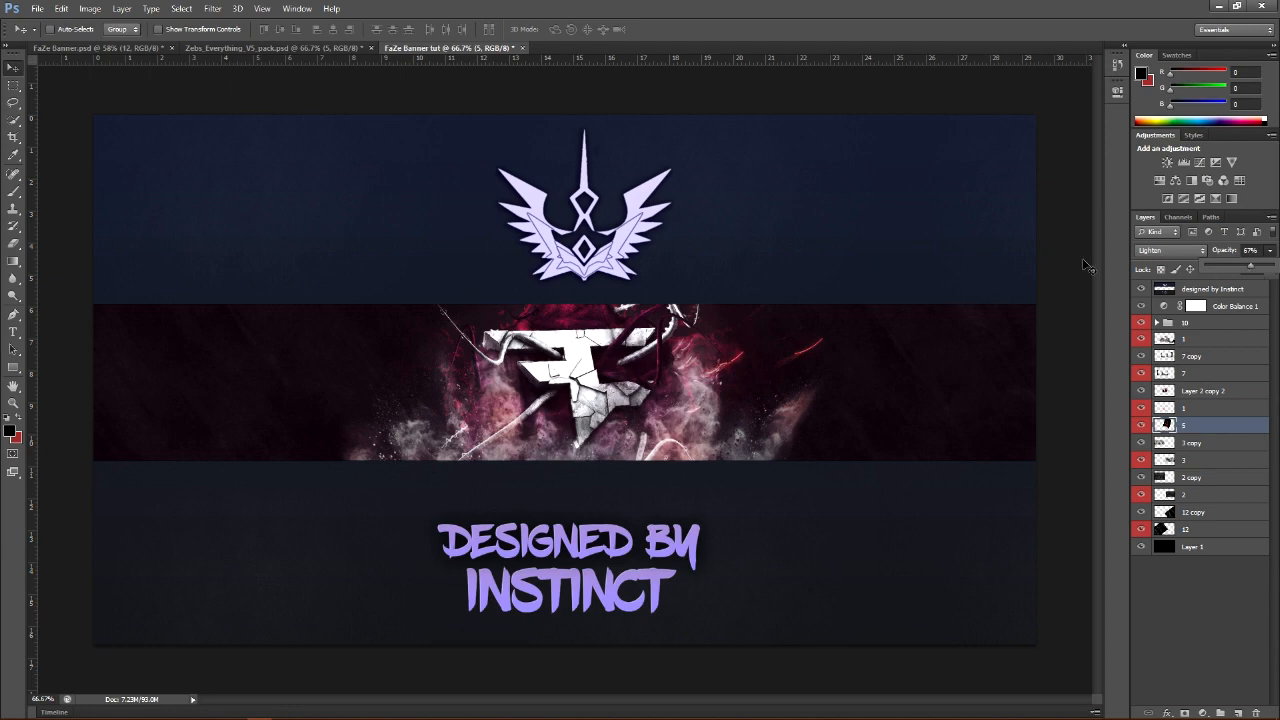
mouse_move(1250, 268)
left_mouse_down()
mouse_move(1226, 274)
mouse_move(1216, 462)
mouse_move(1224, 400)
left_mouse_up()
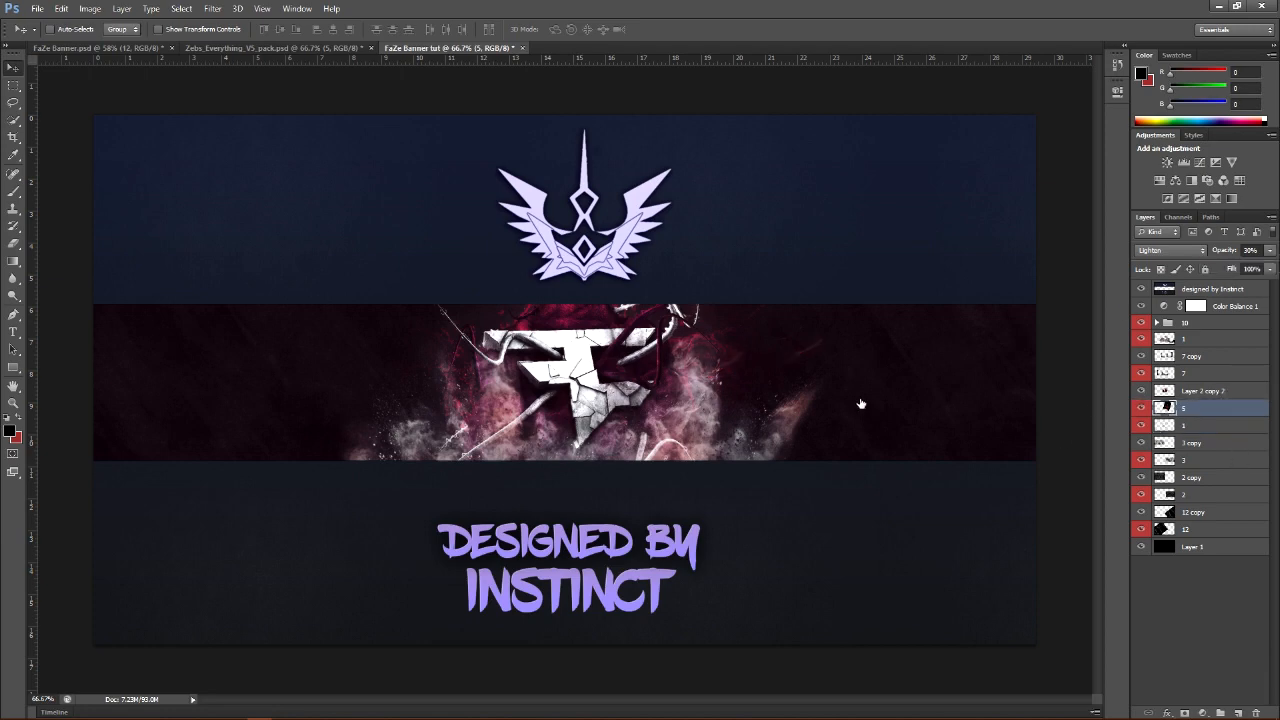
Duplicate streak layer 5, flip the copy horizontally and position it on the left side of the logo
mouse_move(727, 381)
left_mouse_down()
mouse_move(882, 368)
mouse_move(724, 382)
left_mouse_up()
left_click_drag(806, 359, 806, 378)
key("ctrl+t")
right_click(738, 372)
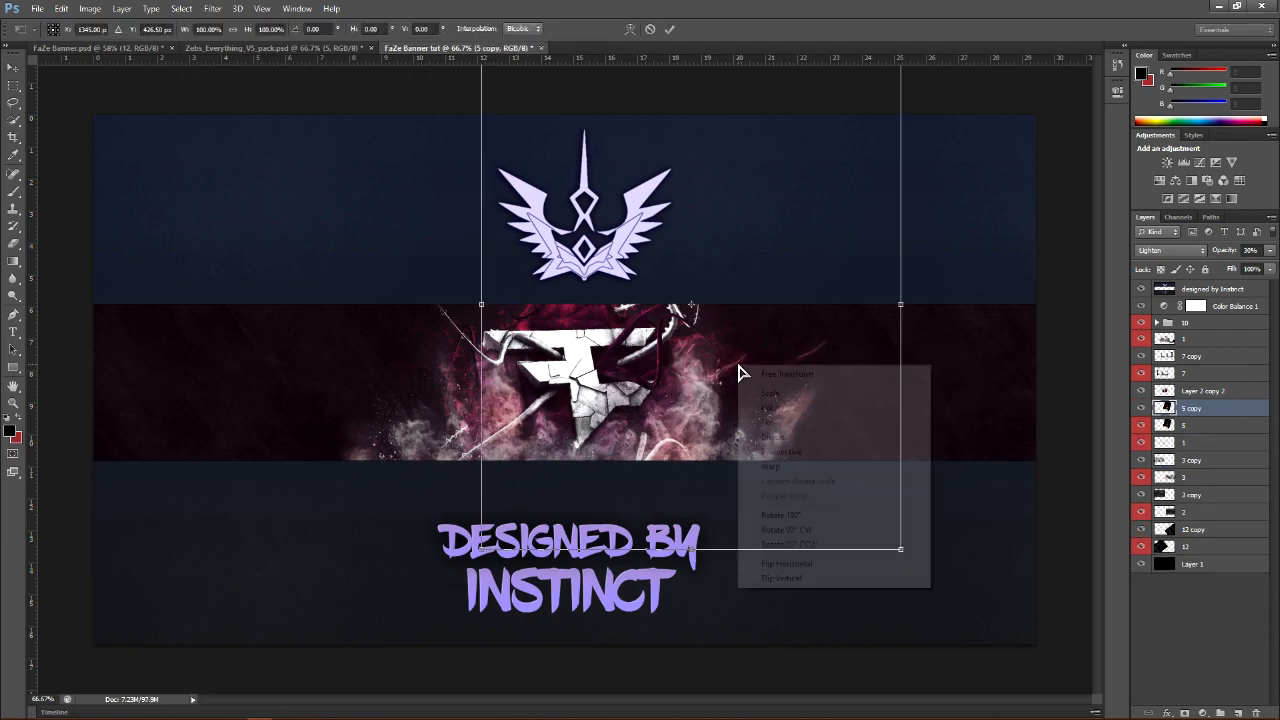
left_click(801, 563)
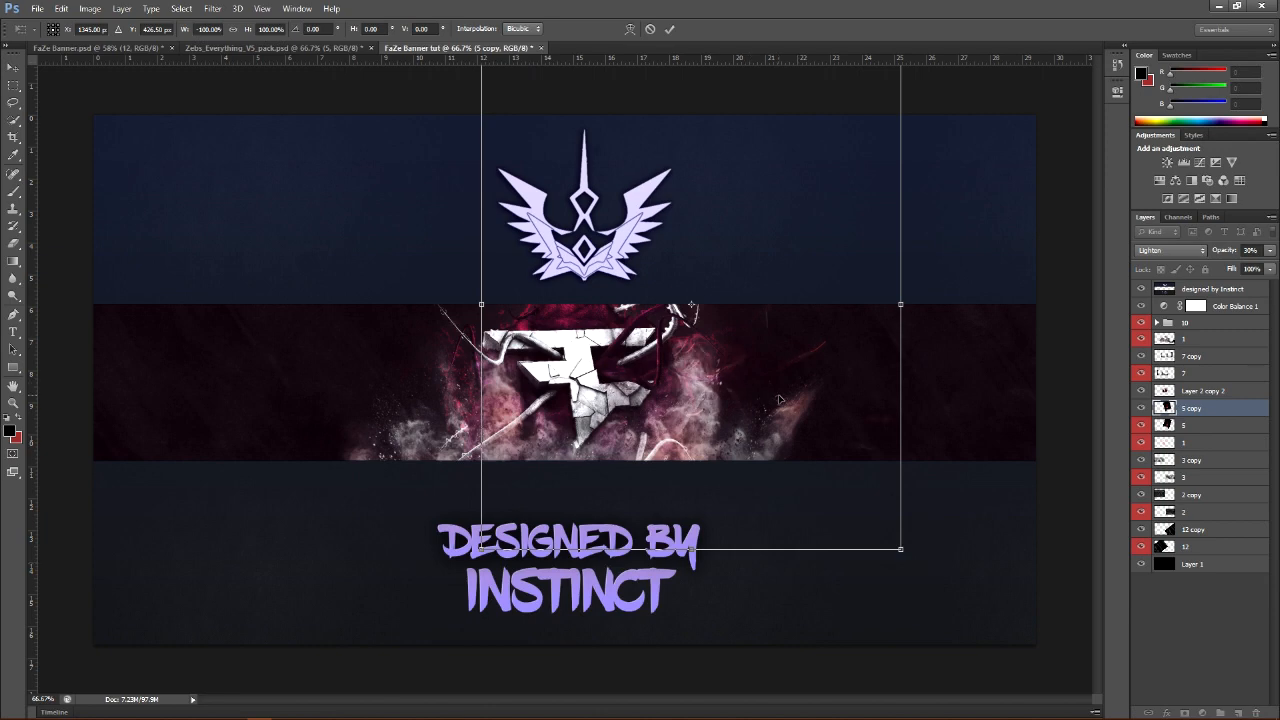
key("Return")
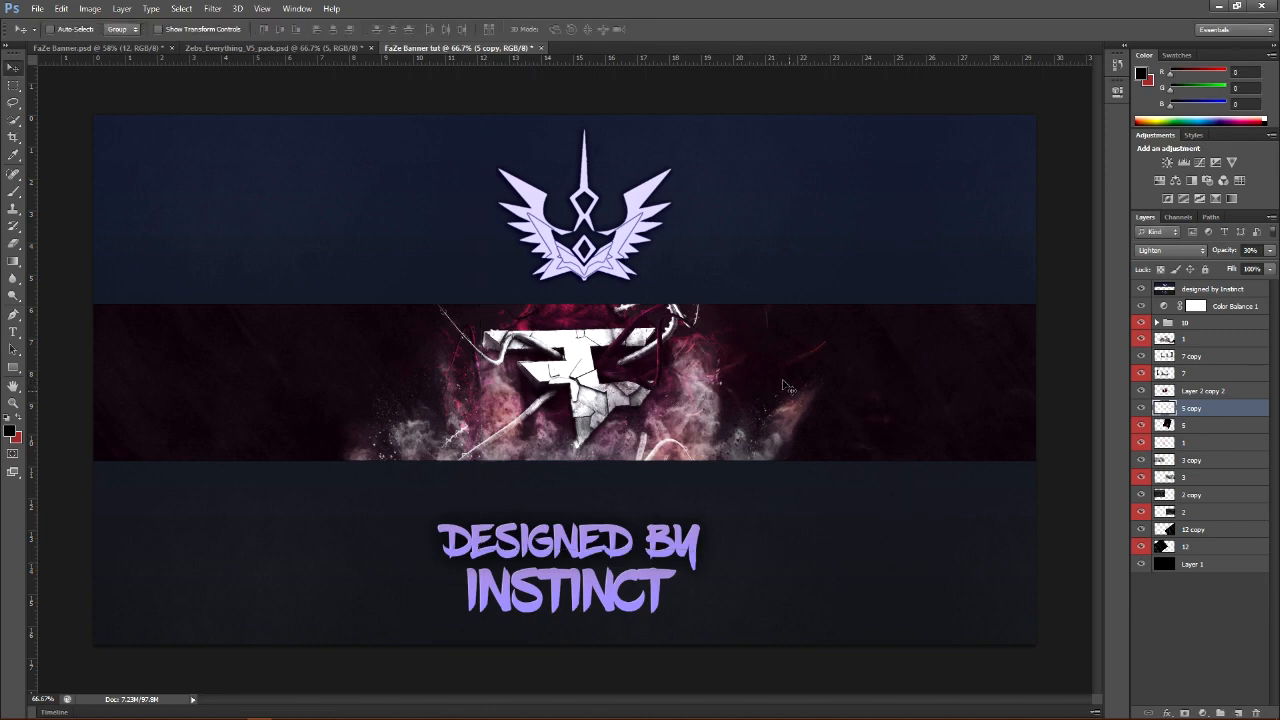
left_click_drag(521, 381, 562, 372)
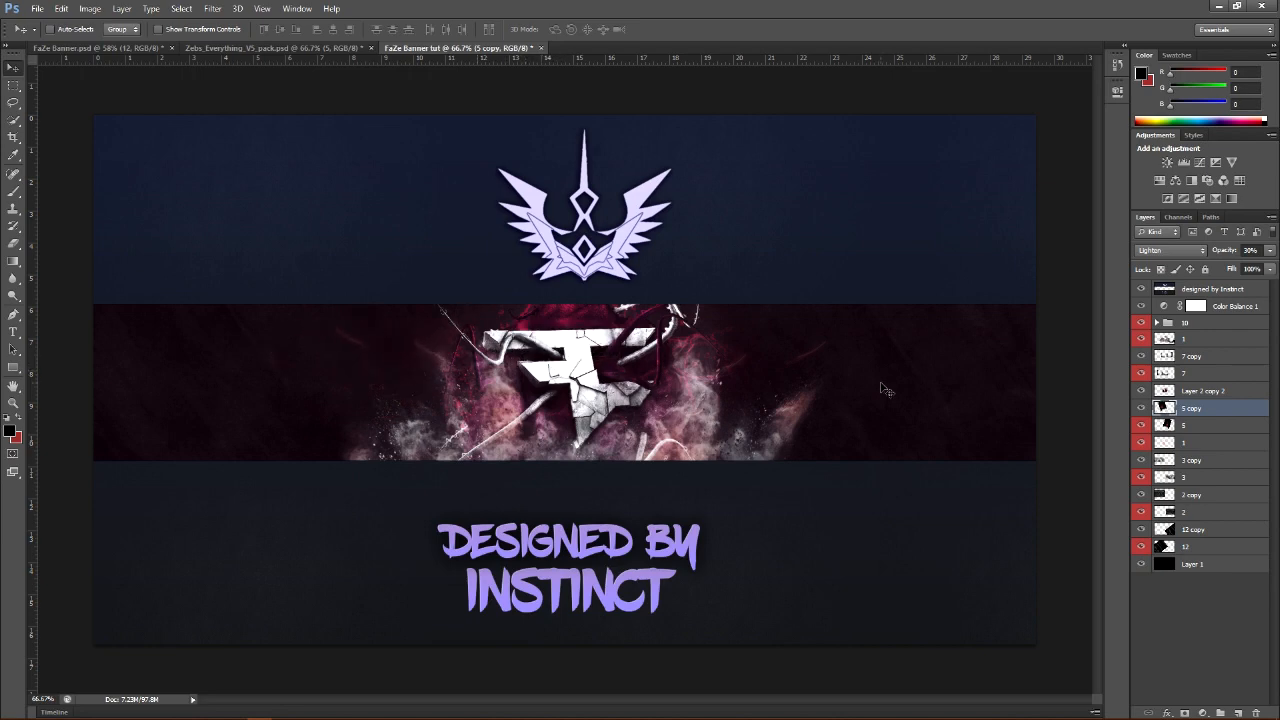
Lower the opacity of streak layer 5 and its copy together to 16%
left_click(1228, 427, "shift")
left_click_drag(1271, 259, 1218, 270)
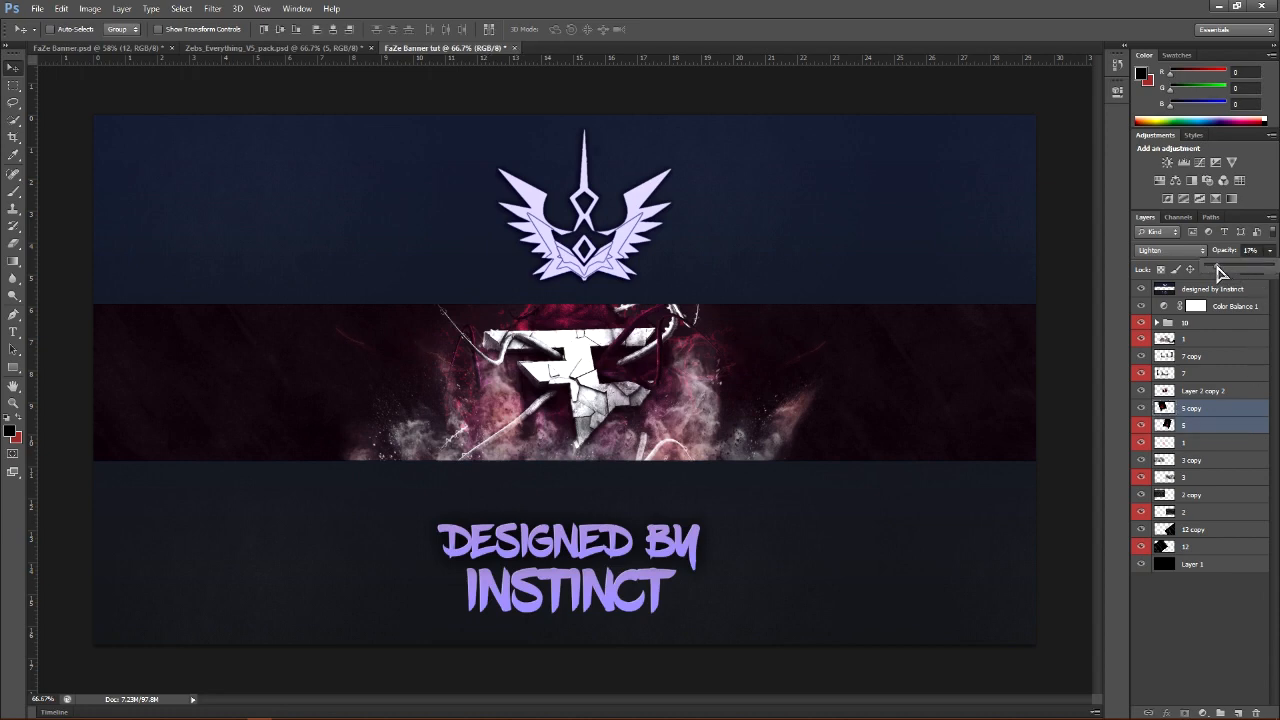
left_click_drag(1214, 268, 1218, 270)
Compare the banner's red streaks with the reference banner in FaZe Banner.psd
left_click(130, 48)
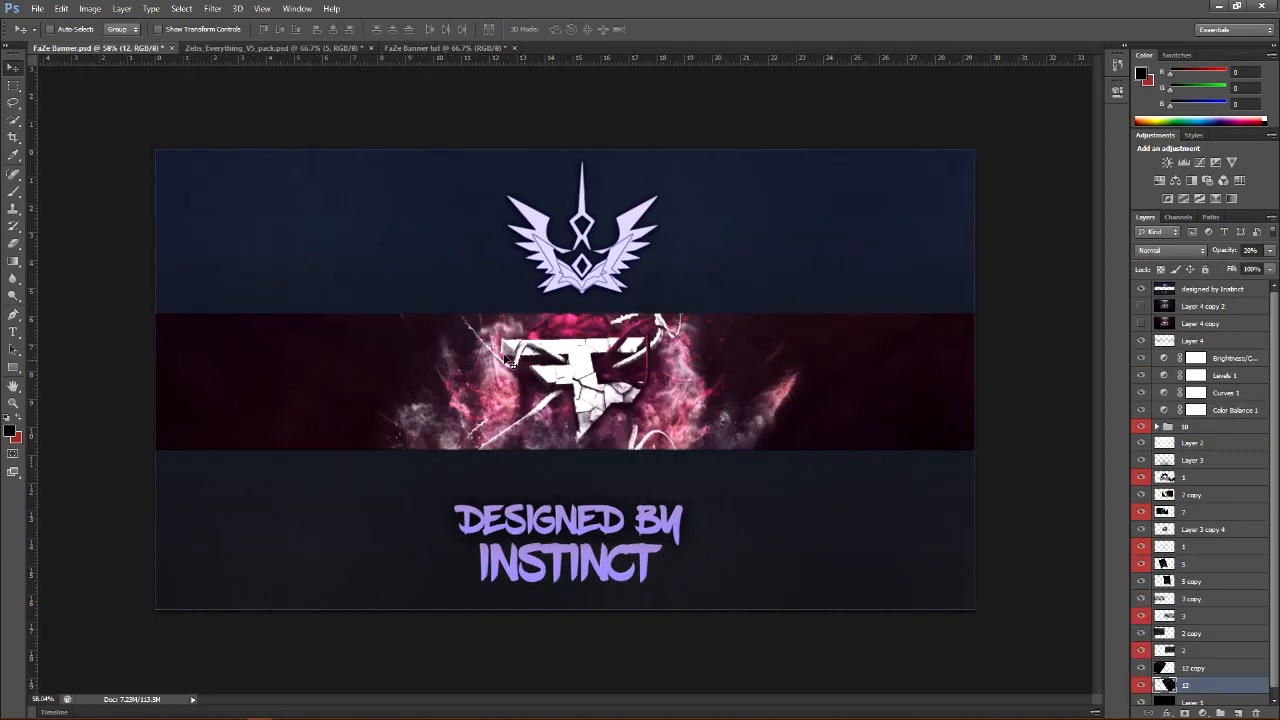
left_click(315, 49)
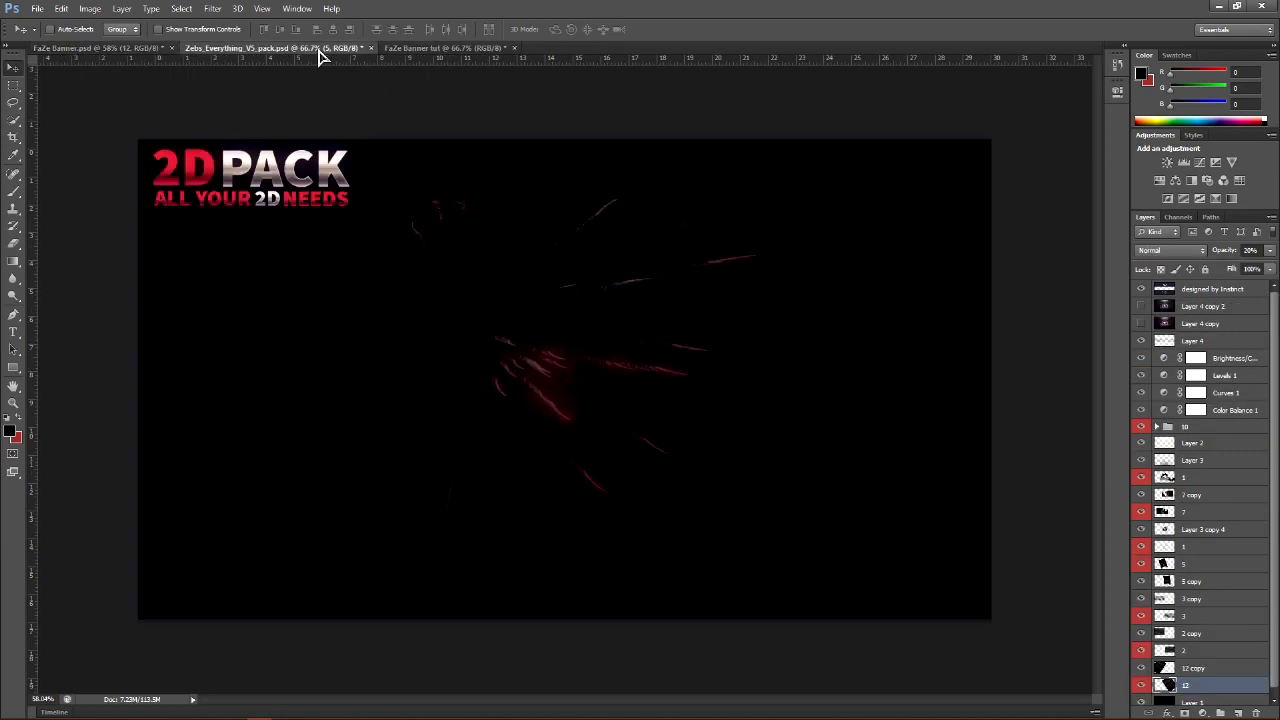
left_click(445, 48)
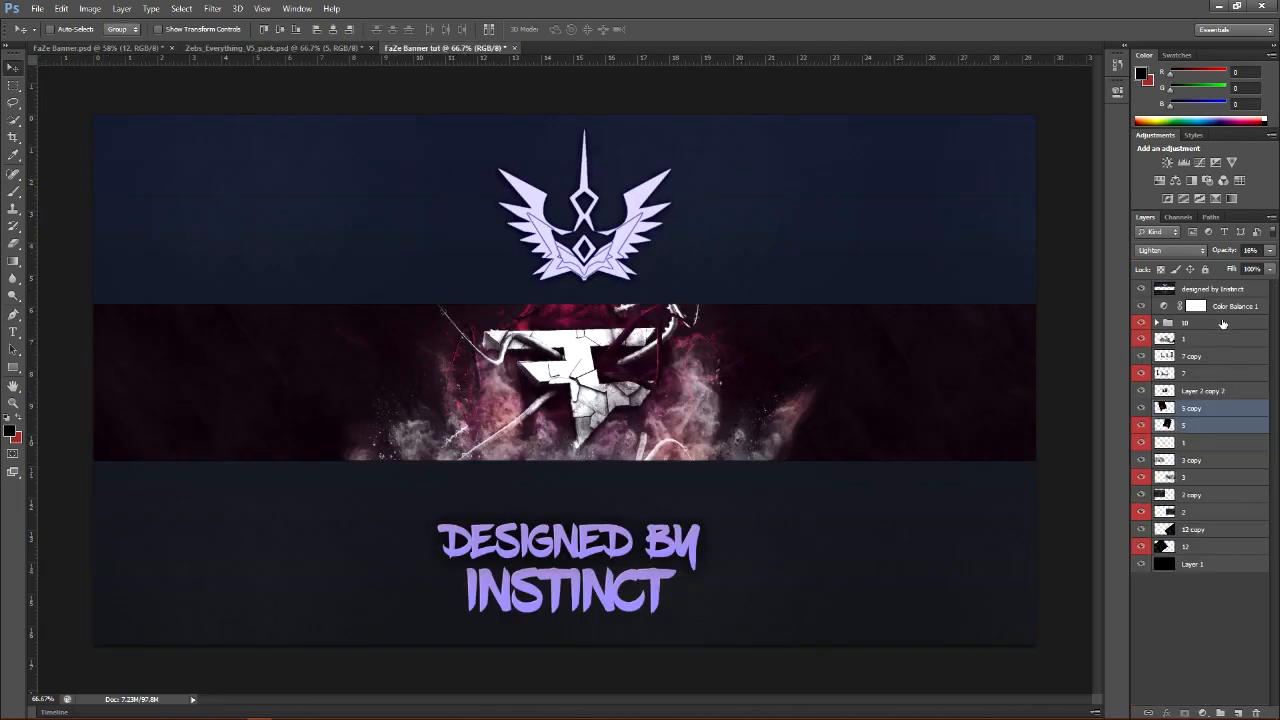
Hide streak layer 5 in the resource pack and collapse the Effects folder
left_click(323, 49)
left_click(1140, 497)
left_click(1167, 411)
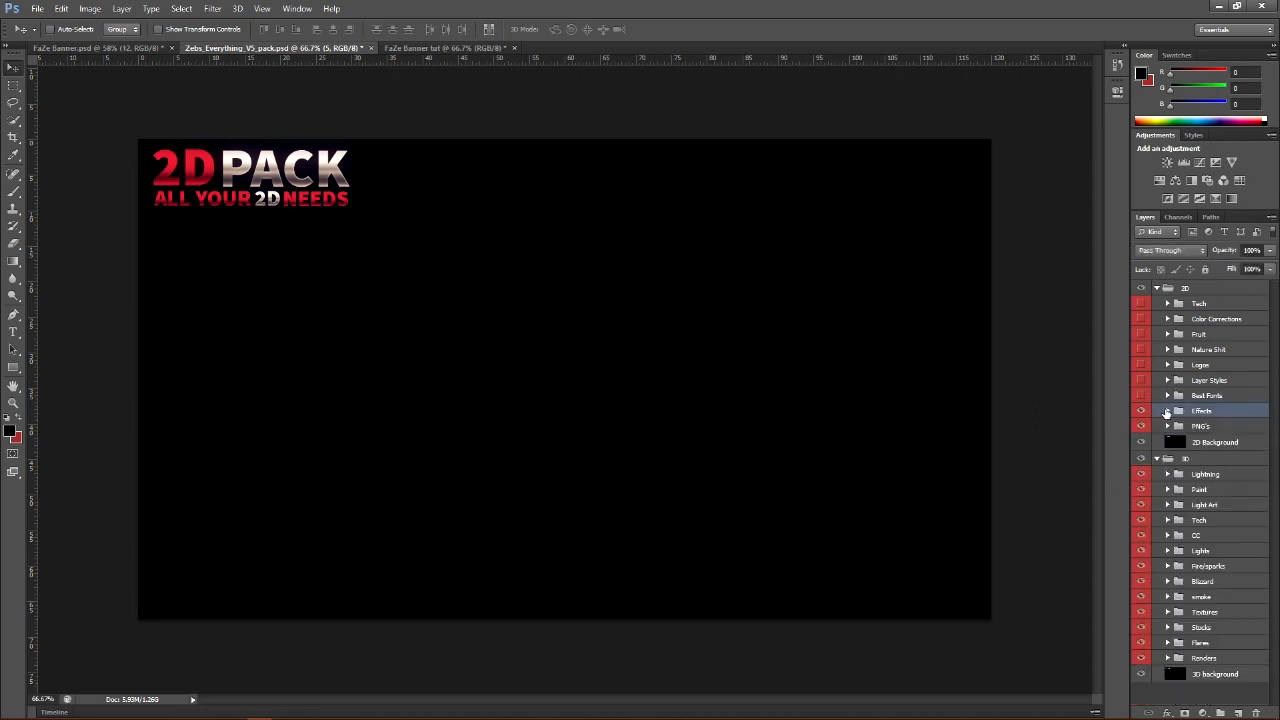
After checking the reference banner's layers, add two empty layers above the upper layer 1 in FaZe Banner tut and select the lower one
left_click(117, 50)
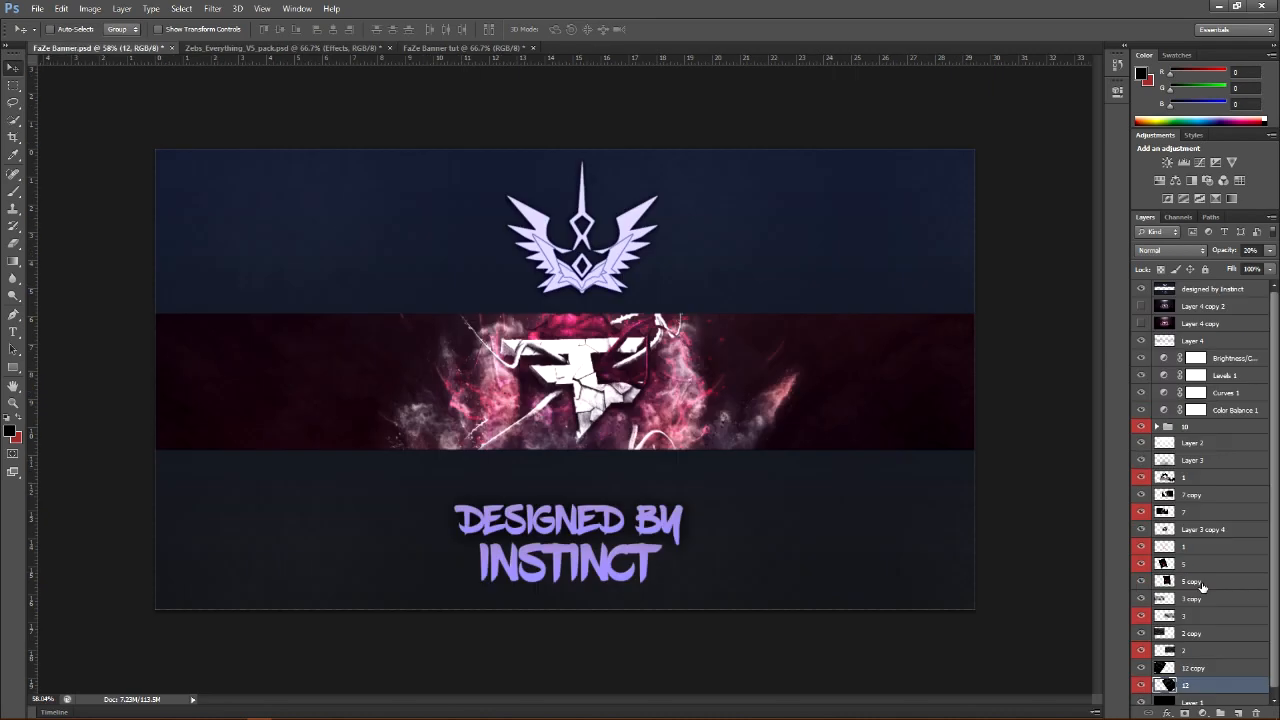
left_click(458, 48)
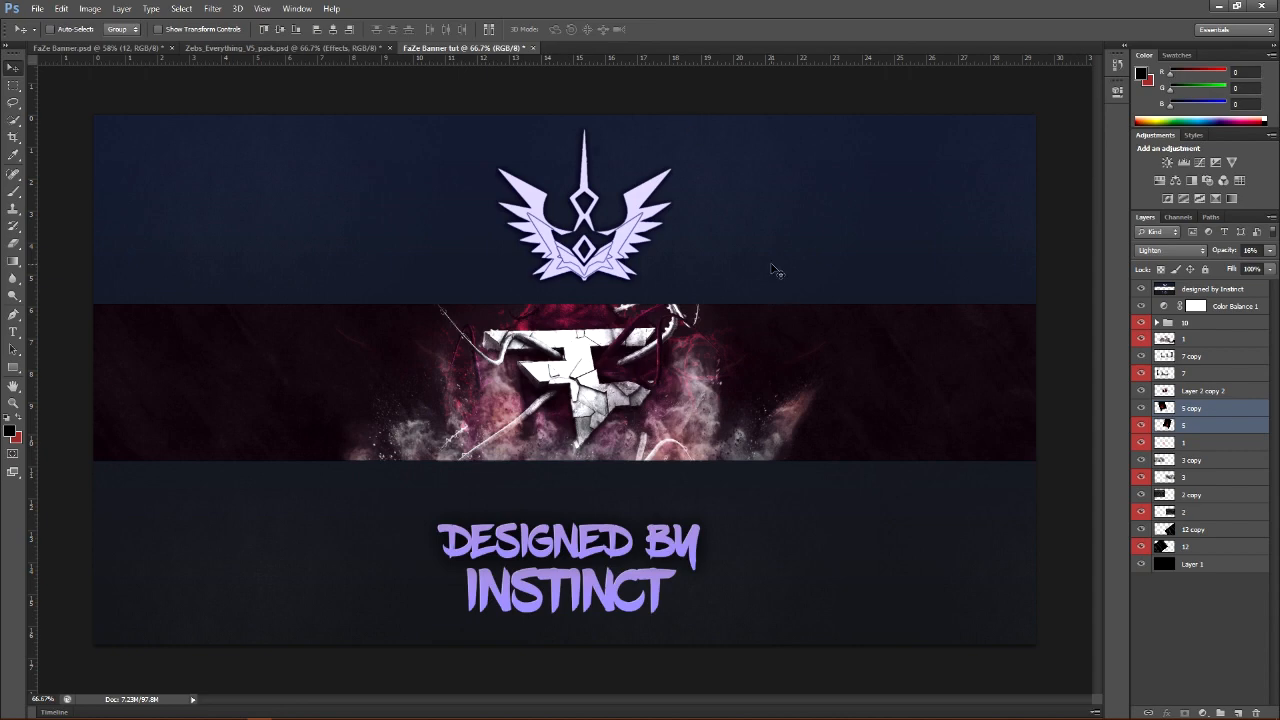
left_click(1229, 346)
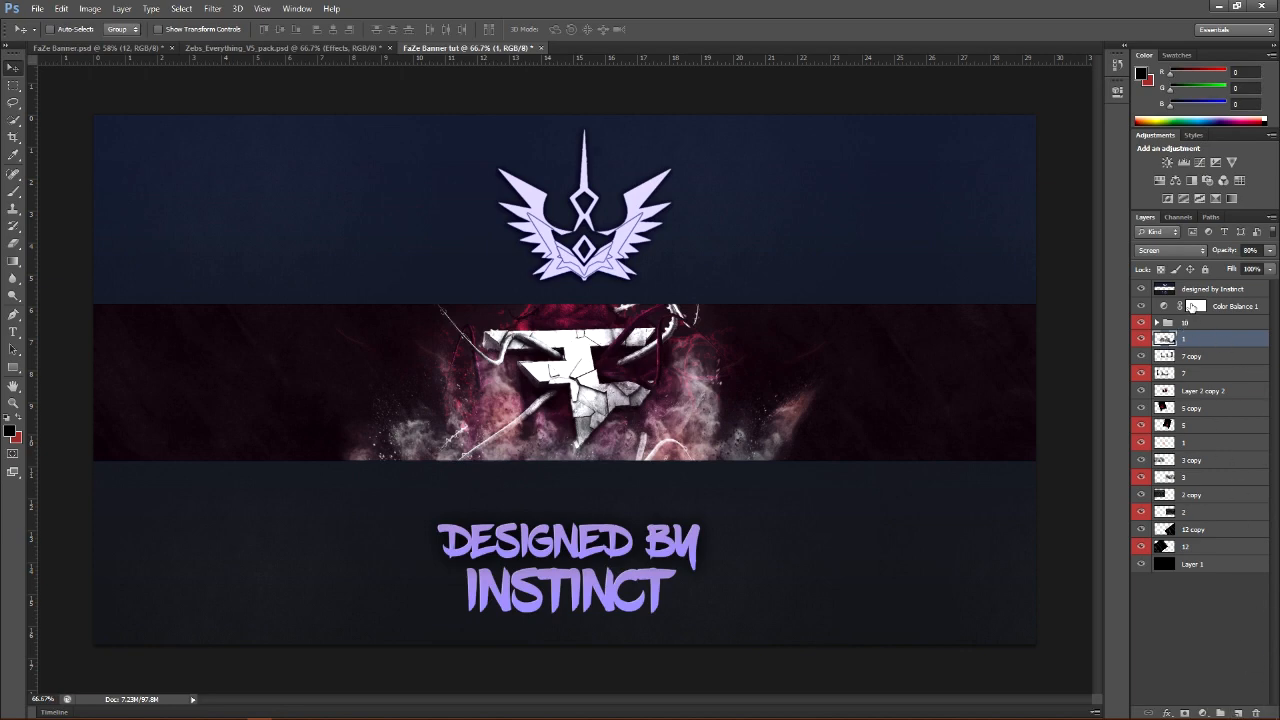
left_click(1239, 713)
left_click(1239, 713)
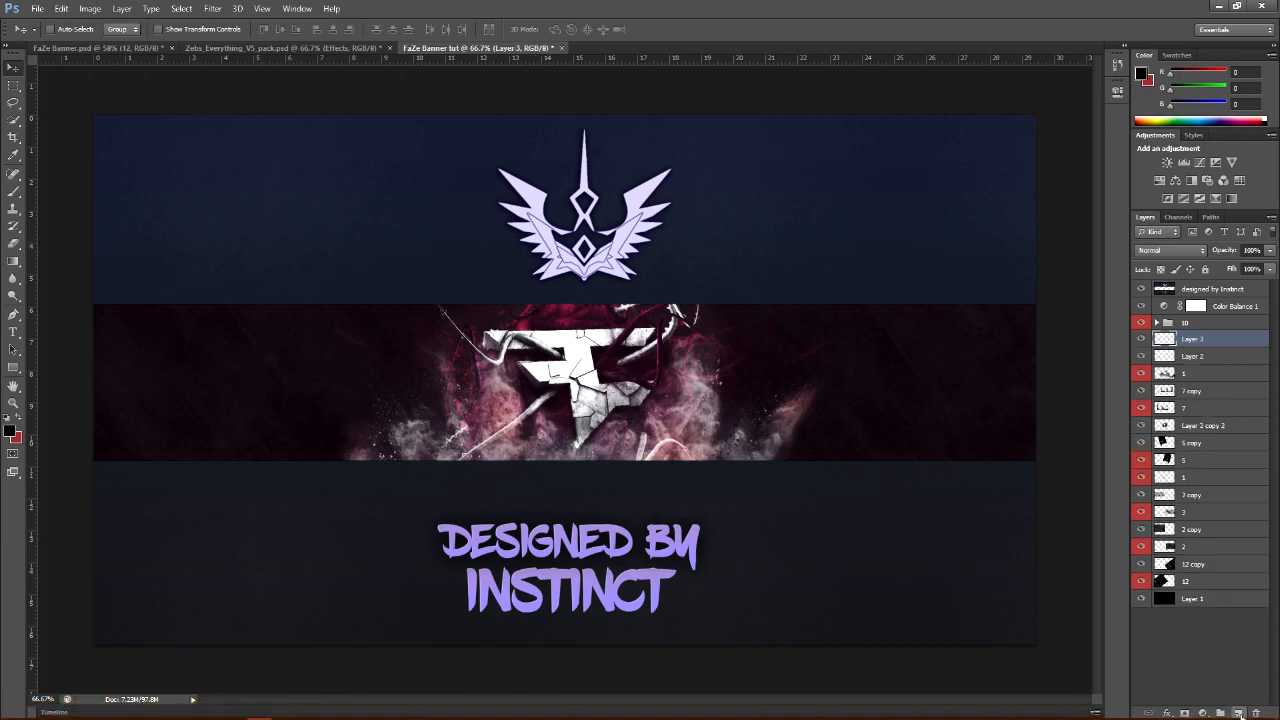
left_click(1212, 359)
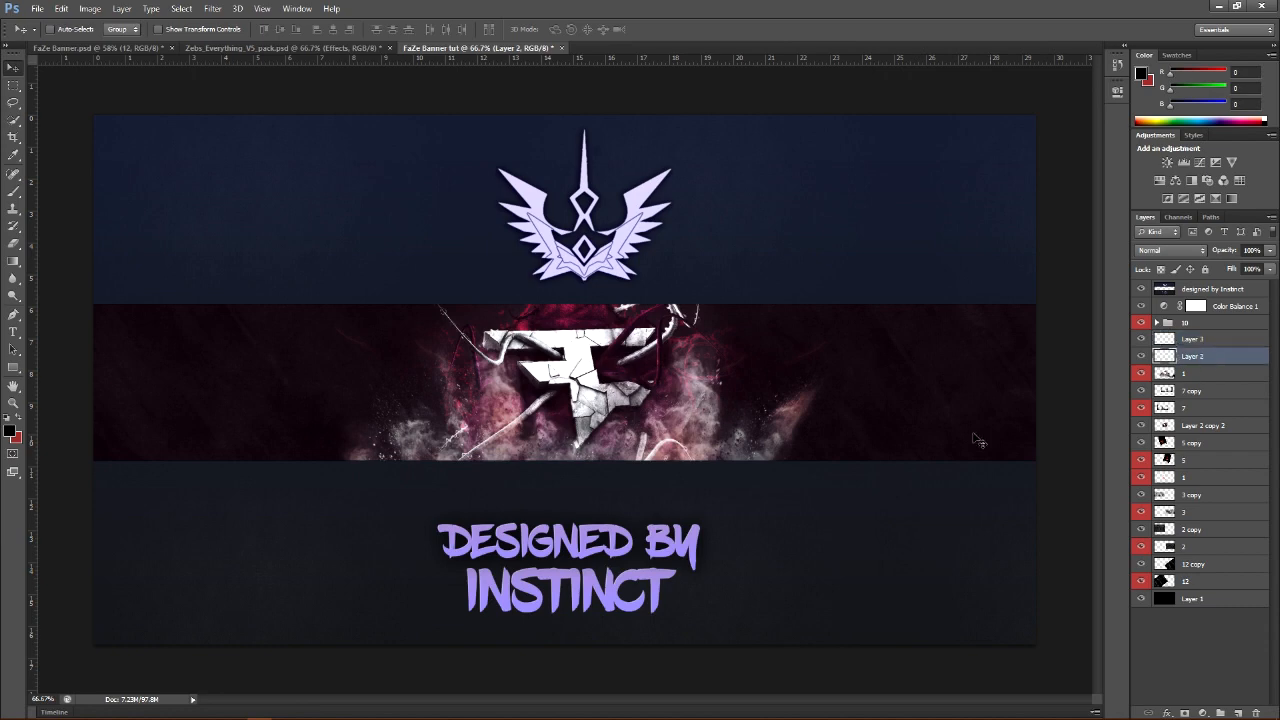
Paint a soft black shadow along the bottom centre of the banner strip on Layer 2 with a 1985 px, 0% hardness brush
left_click(14, 198)
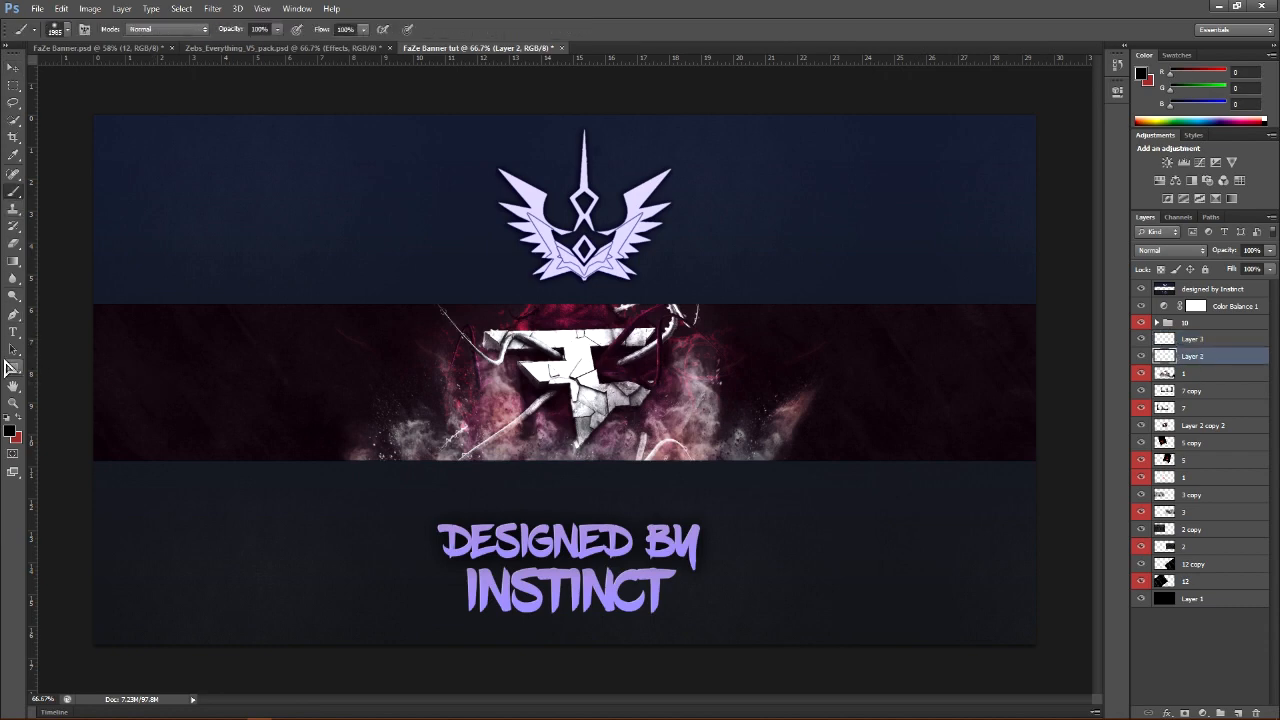
left_click(13, 403)
left_click_drag(685, 567, 626, 570)
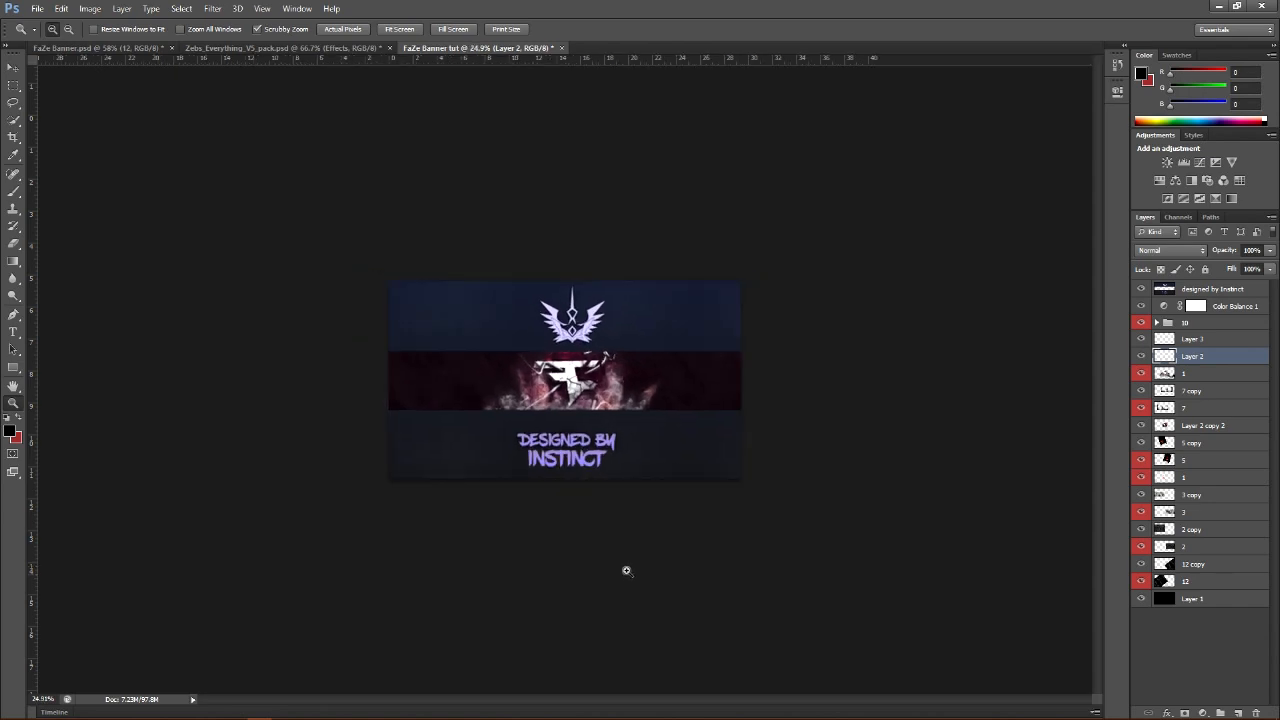
left_click(14, 190)
right_click(556, 509)
left_click(580, 411)
right_click(584, 411)
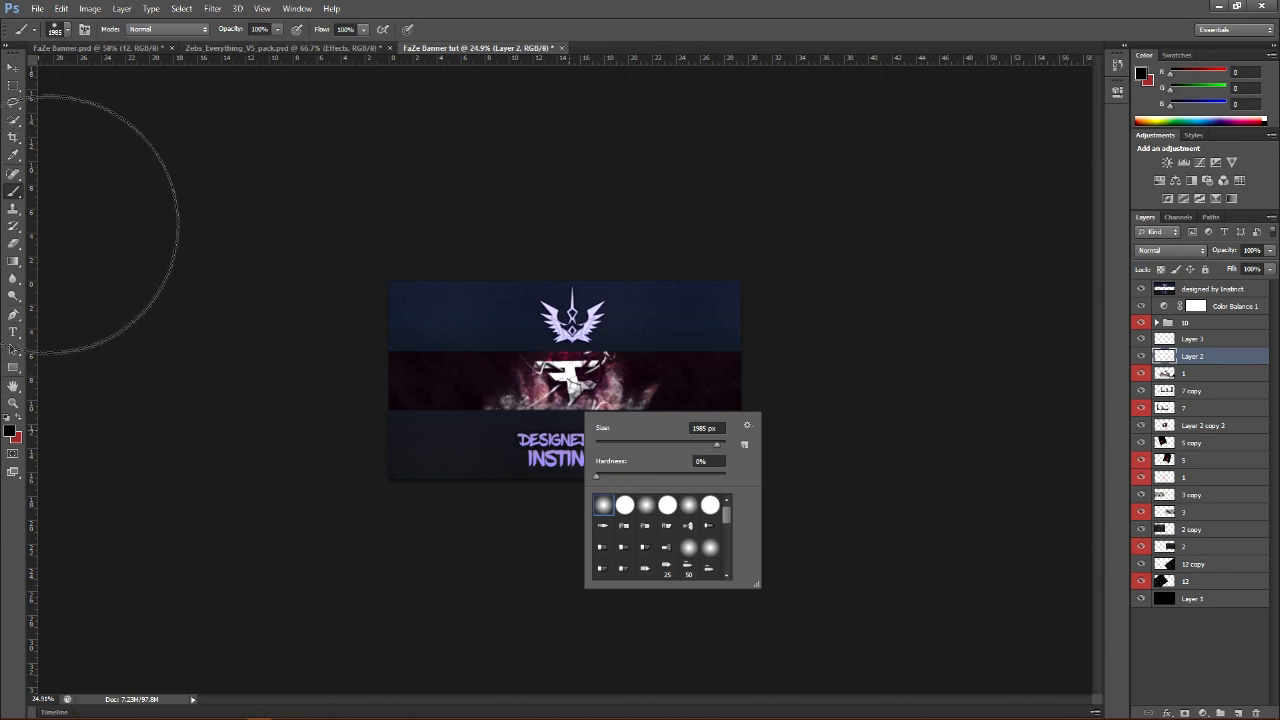
left_click(14, 194)
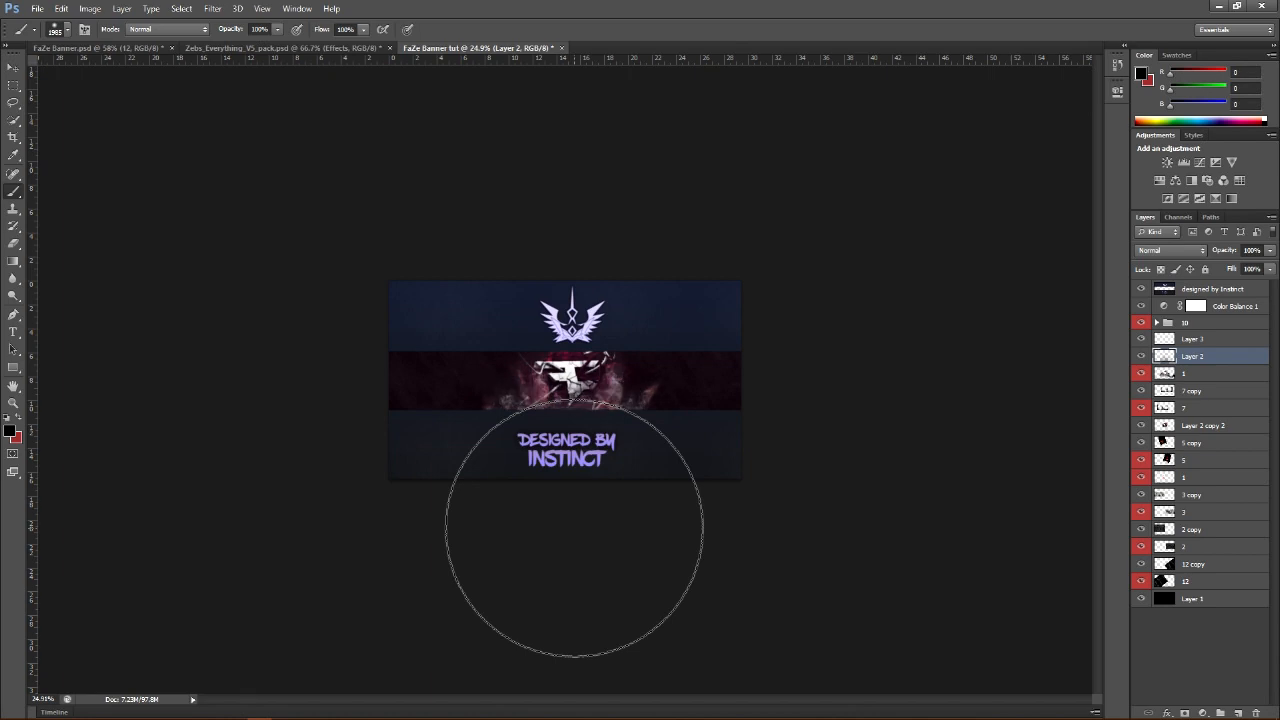
left_click(14, 404)
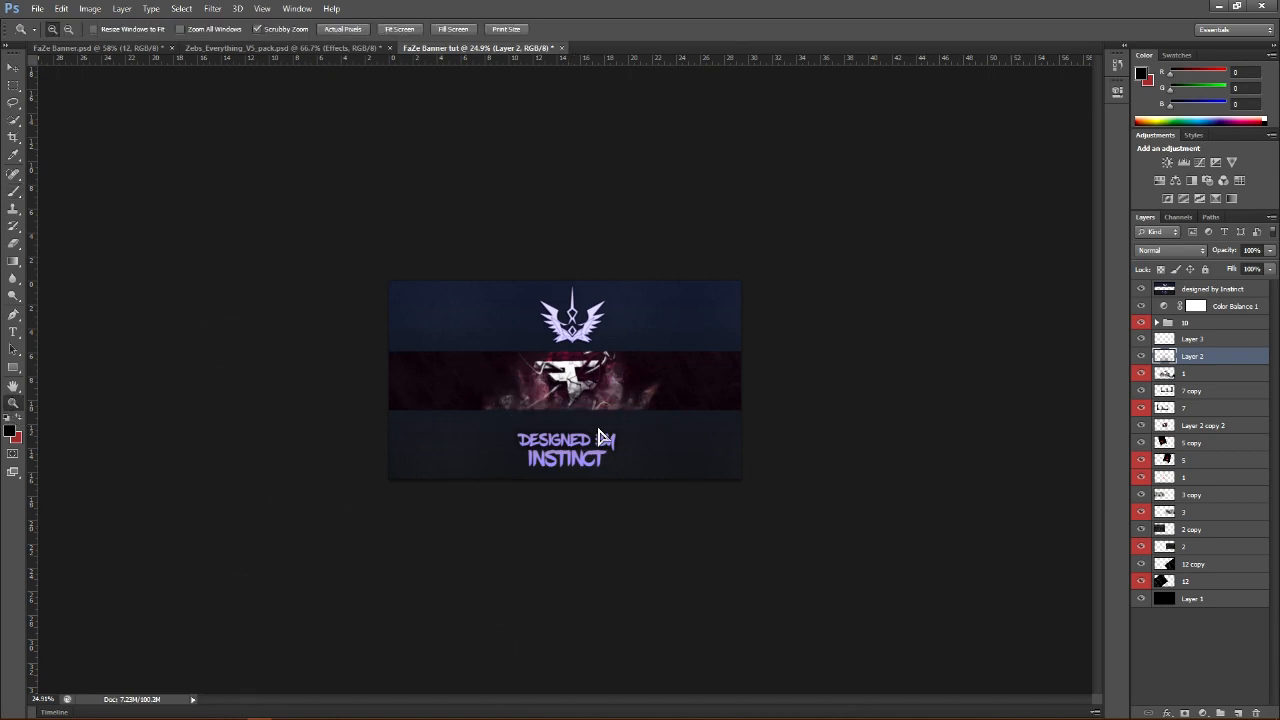
mouse_move(634, 407)
left_mouse_down()
mouse_move(693, 420)
mouse_move(665, 420)
left_mouse_up()
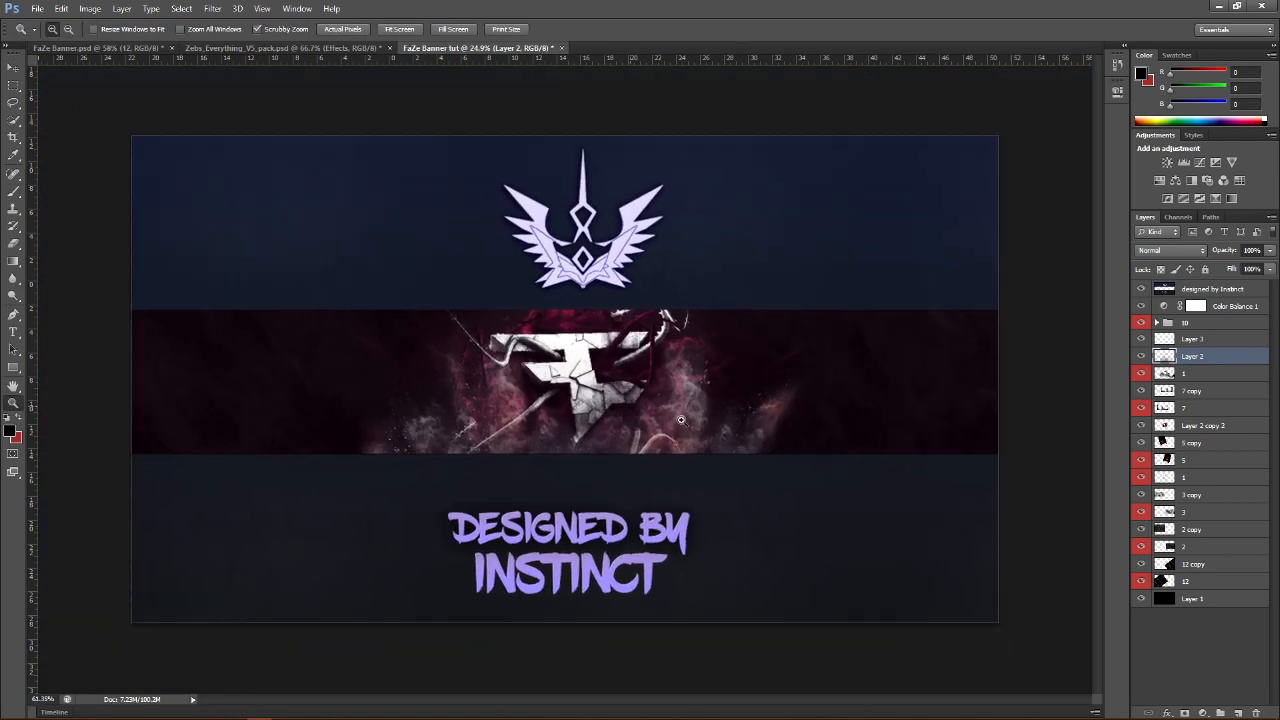
Lower Layer 2's opacity to 30% and compare the banner with and without its black shading
left_click_drag(1271, 250, 1235, 264)
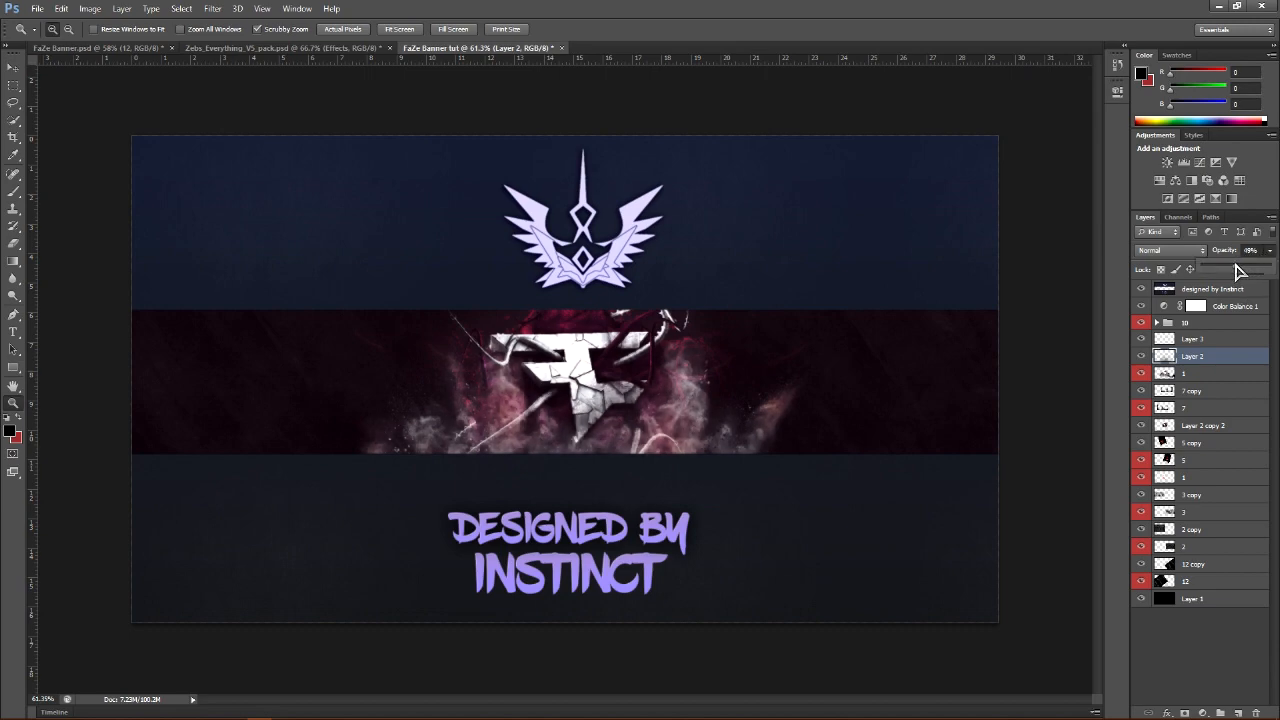
left_click_drag(1237, 271, 1228, 272)
left_click(1141, 356)
left_click(1141, 356)
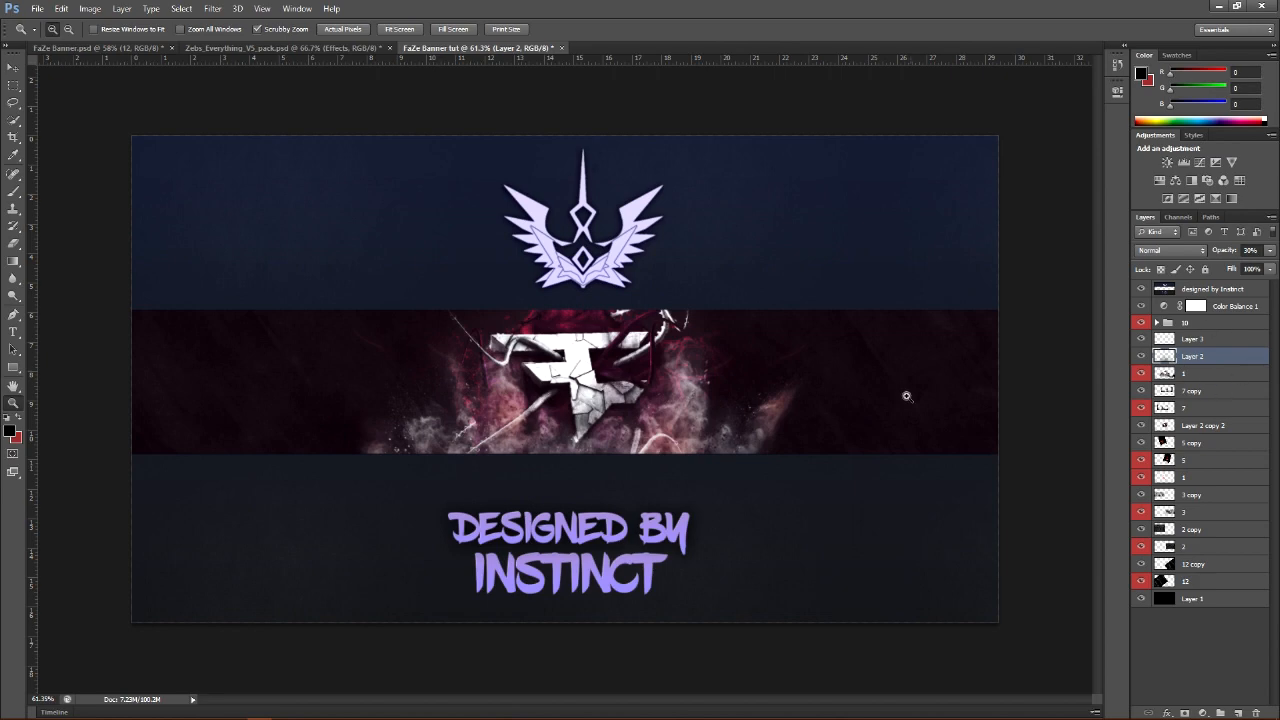
Make Layer 3 the active layer and save the banner document
left_click(1223, 340)
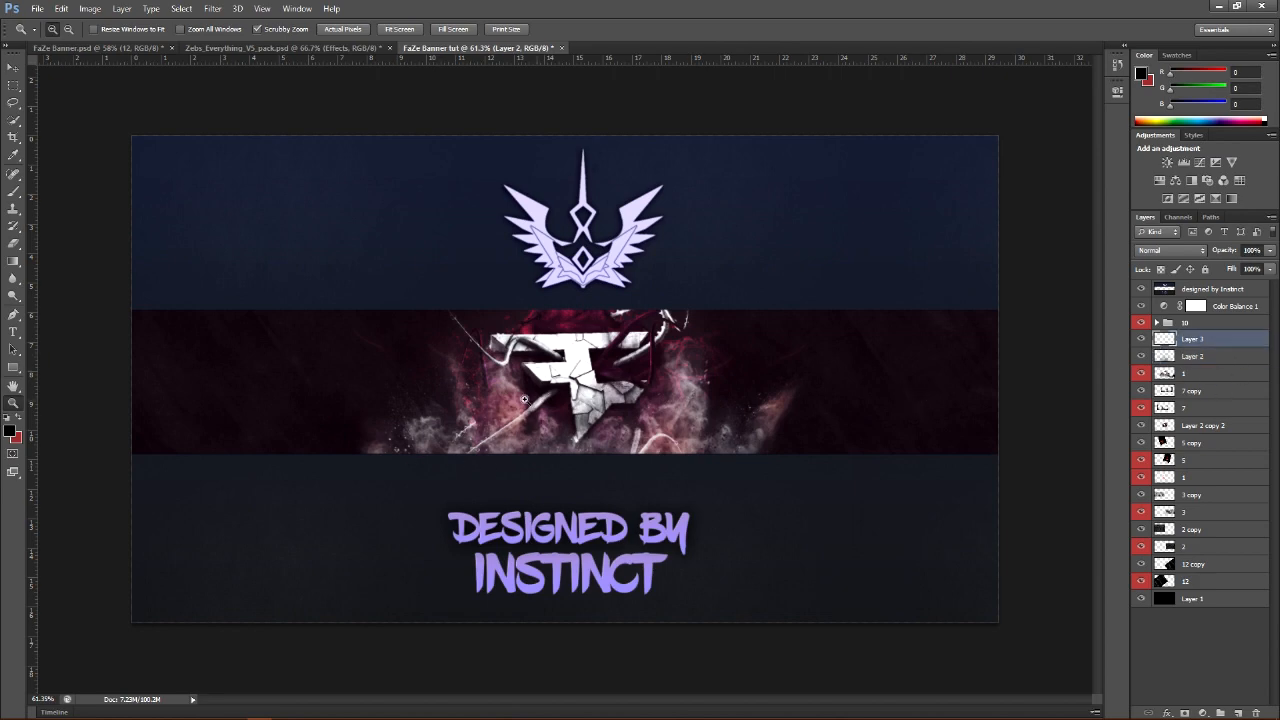
left_click_drag(569, 476, 527, 482)
key("ctrl+s")
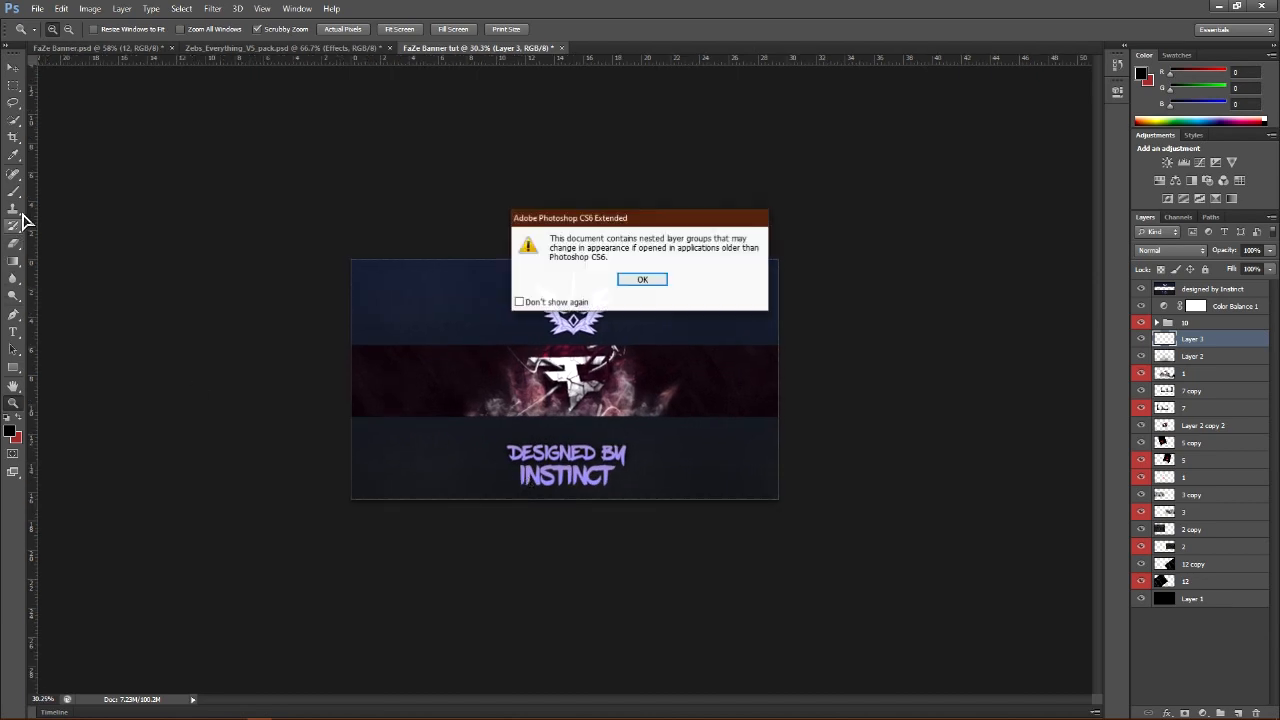
left_click(642, 279)
With white (ffffff) as the foreground colour, brush a large soft glow along the banner strip's top centre on Layer 3
left_click(13, 191)
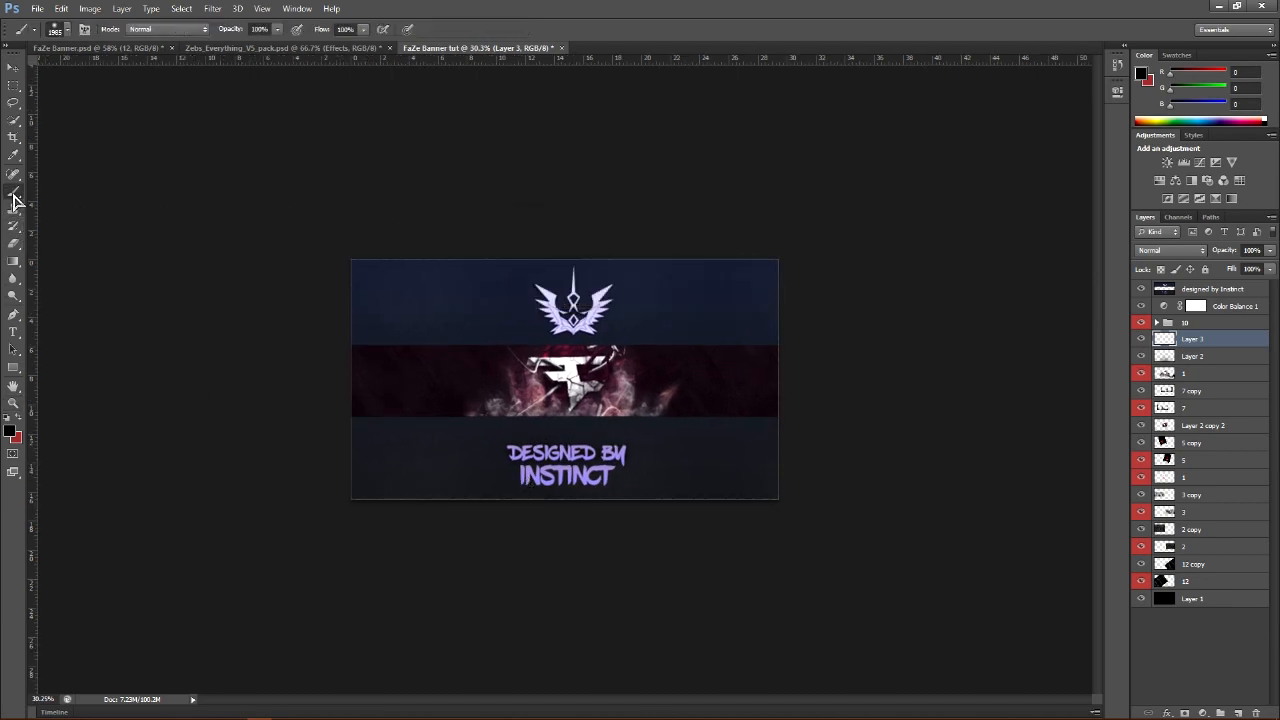
left_click(11, 432)
left_click_drag(517, 266, 462, 190)
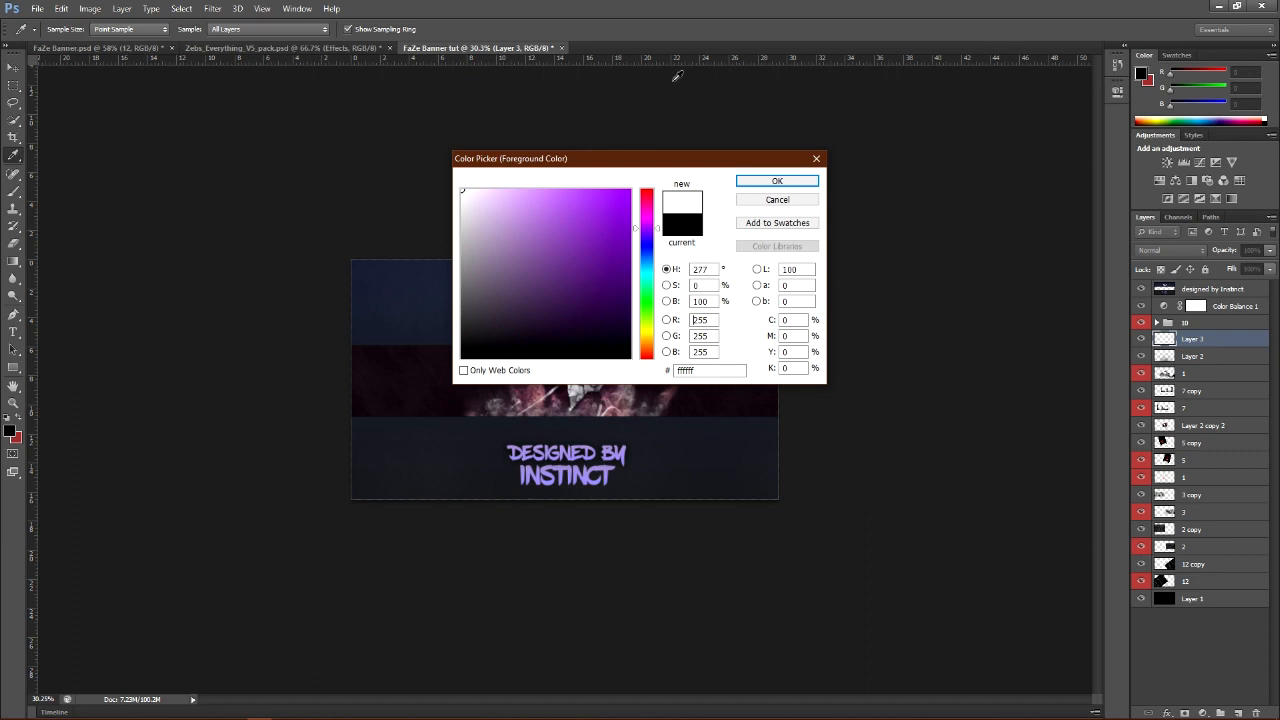
left_click(777, 181)
right_click(586, 345)
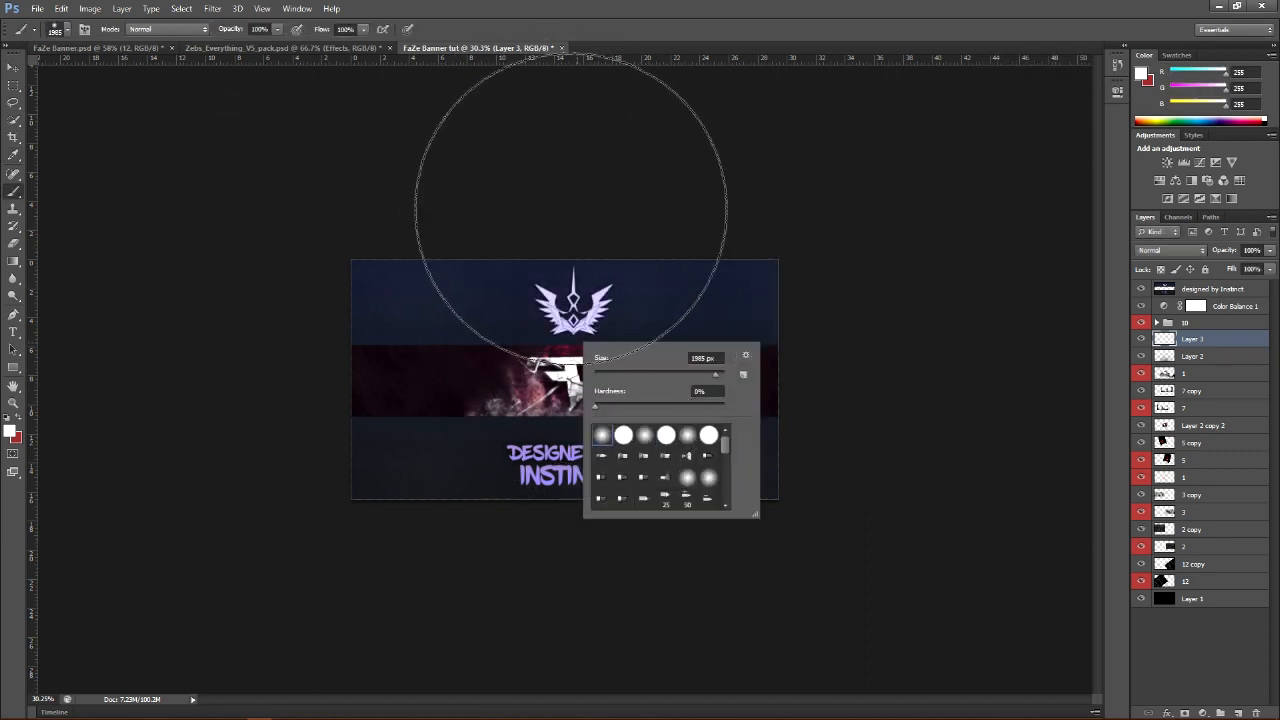
left_click(578, 205)
left_click(580, 202)
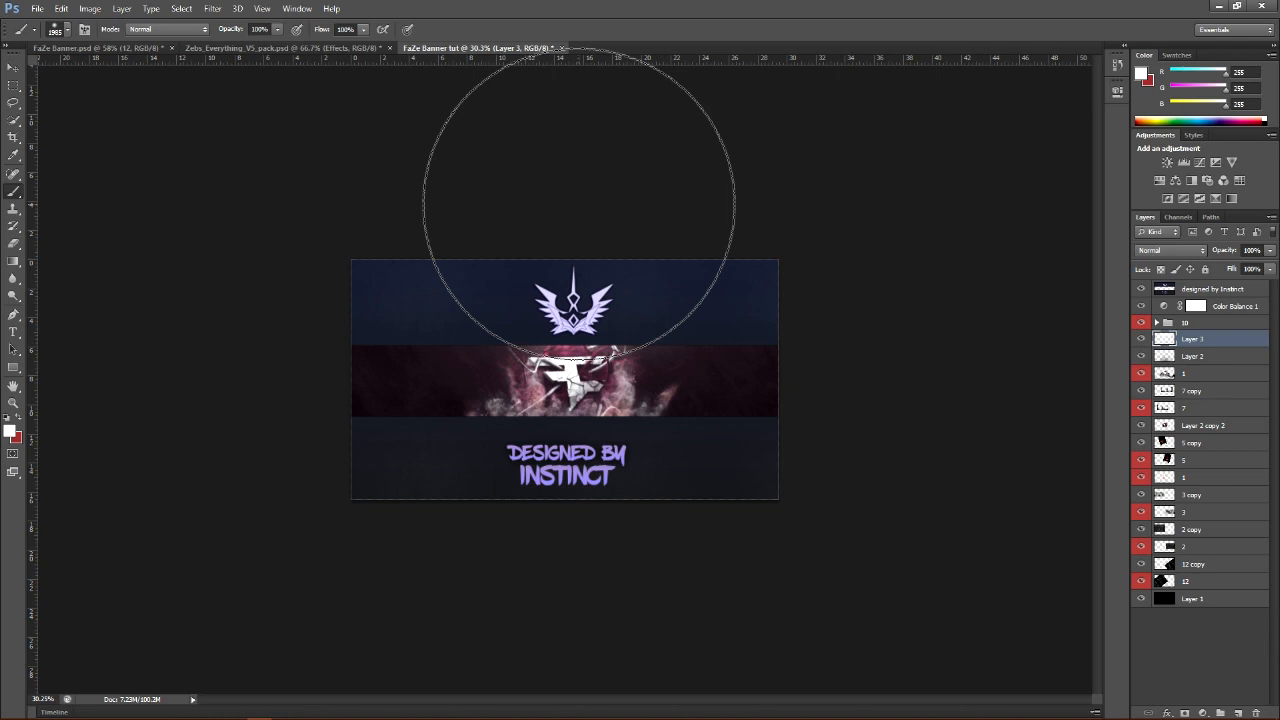
key("ctrl+z")
left_click(575, 203)
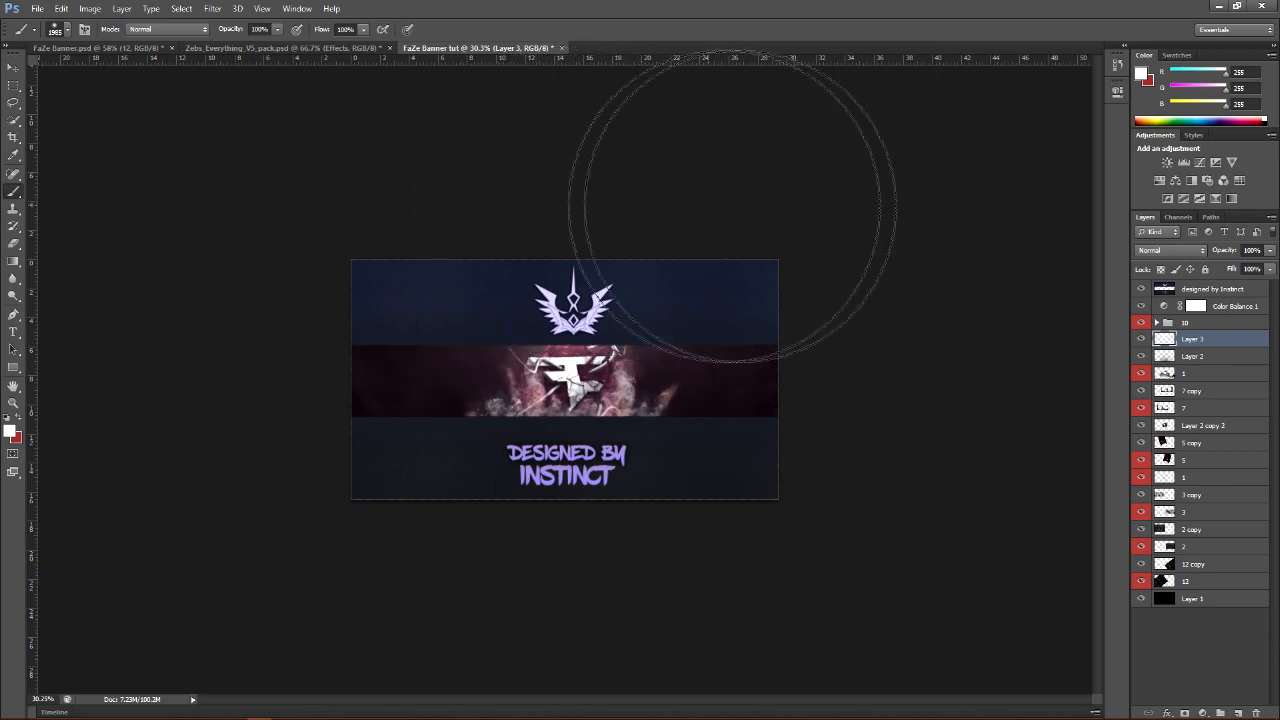
Lower Layer 3's opacity to 60% and compare the banner with and without the white glow
left_click(13, 402)
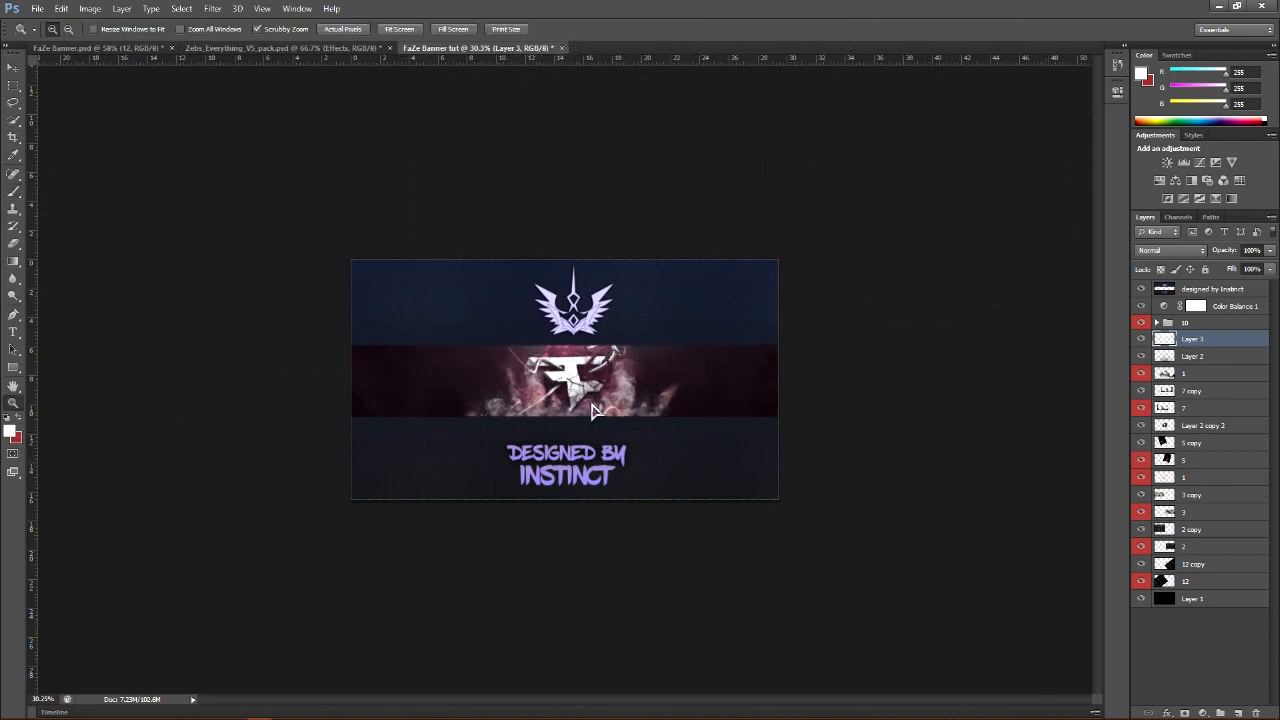
left_click_drag(576, 444, 600, 462)
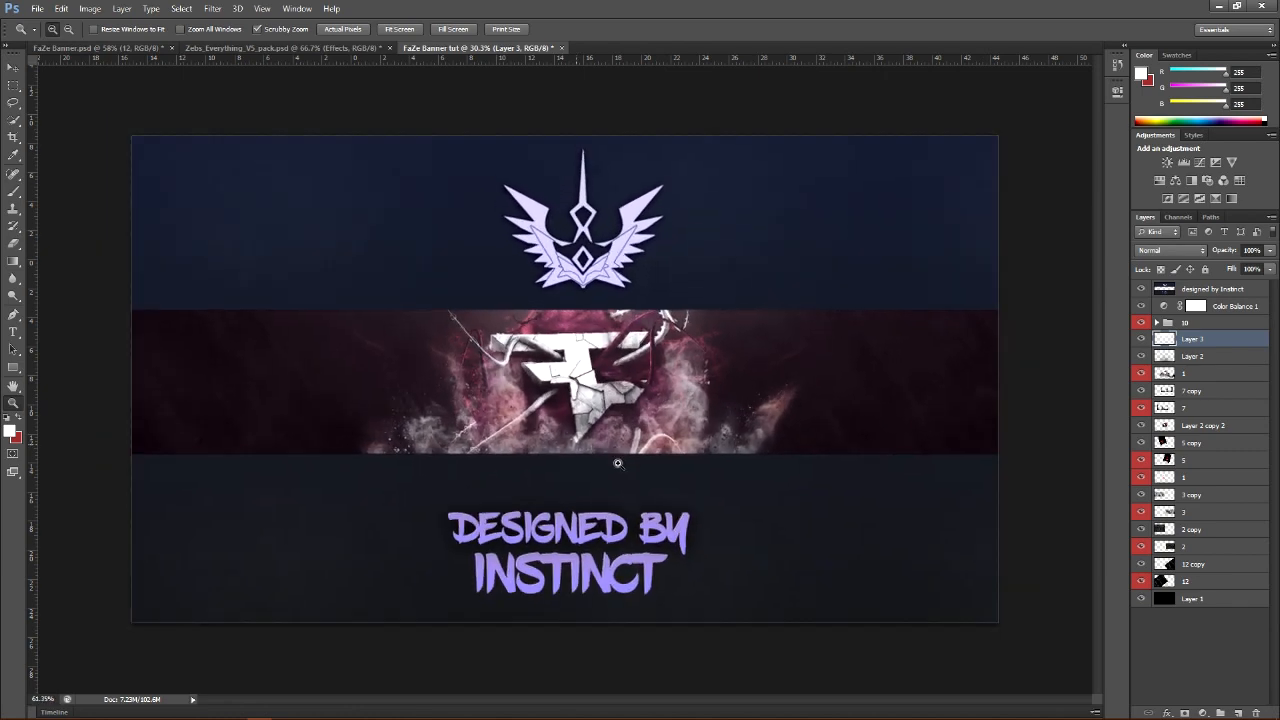
left_click(1269, 251)
left_click_drag(1258, 264, 1245, 267)
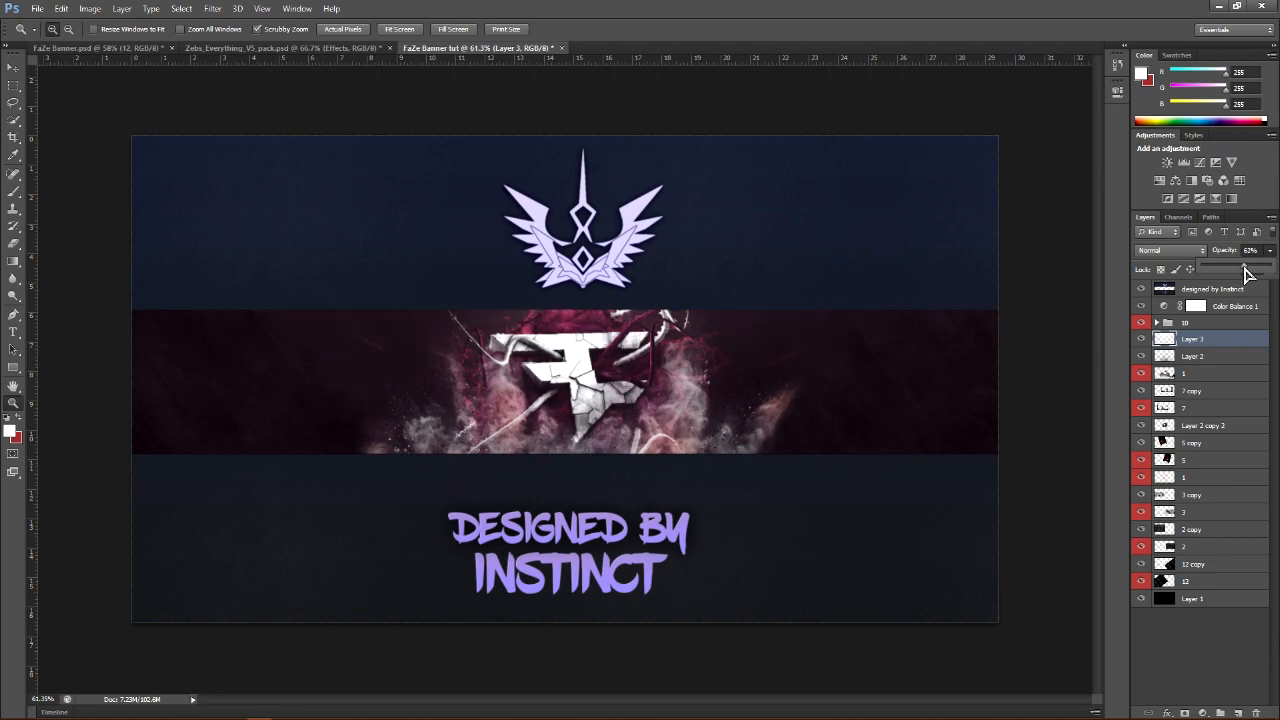
left_click(1141, 339)
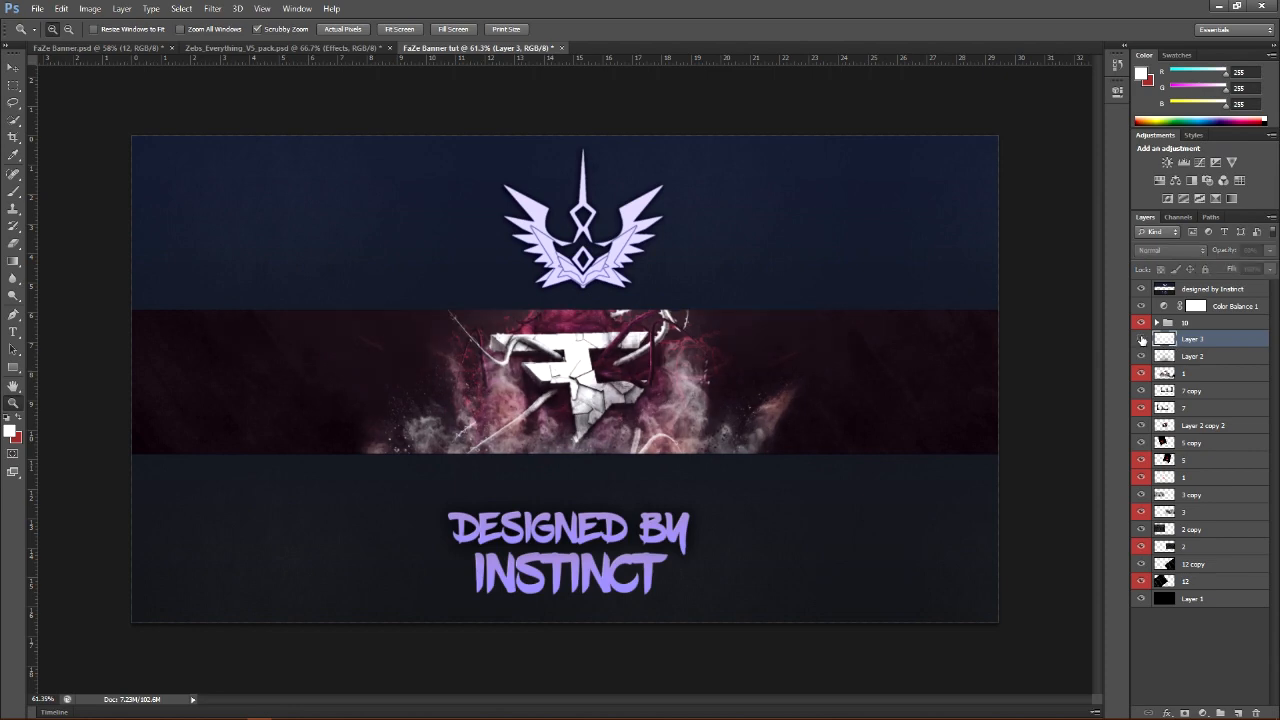
left_click(1141, 339)
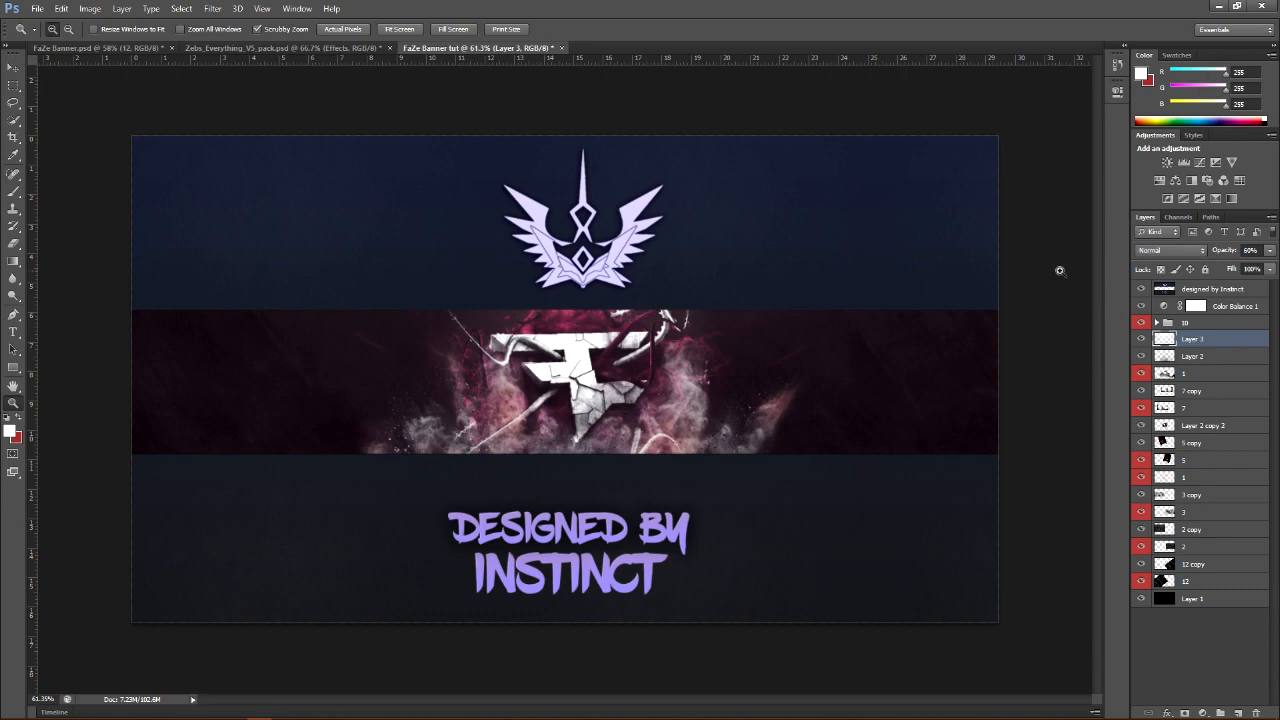
Add a Curves adjustment above Color Balance 1 and shape a slight S-curve with raised highlights and lowered shadows
left_click(1223, 325)
left_click(1261, 306)
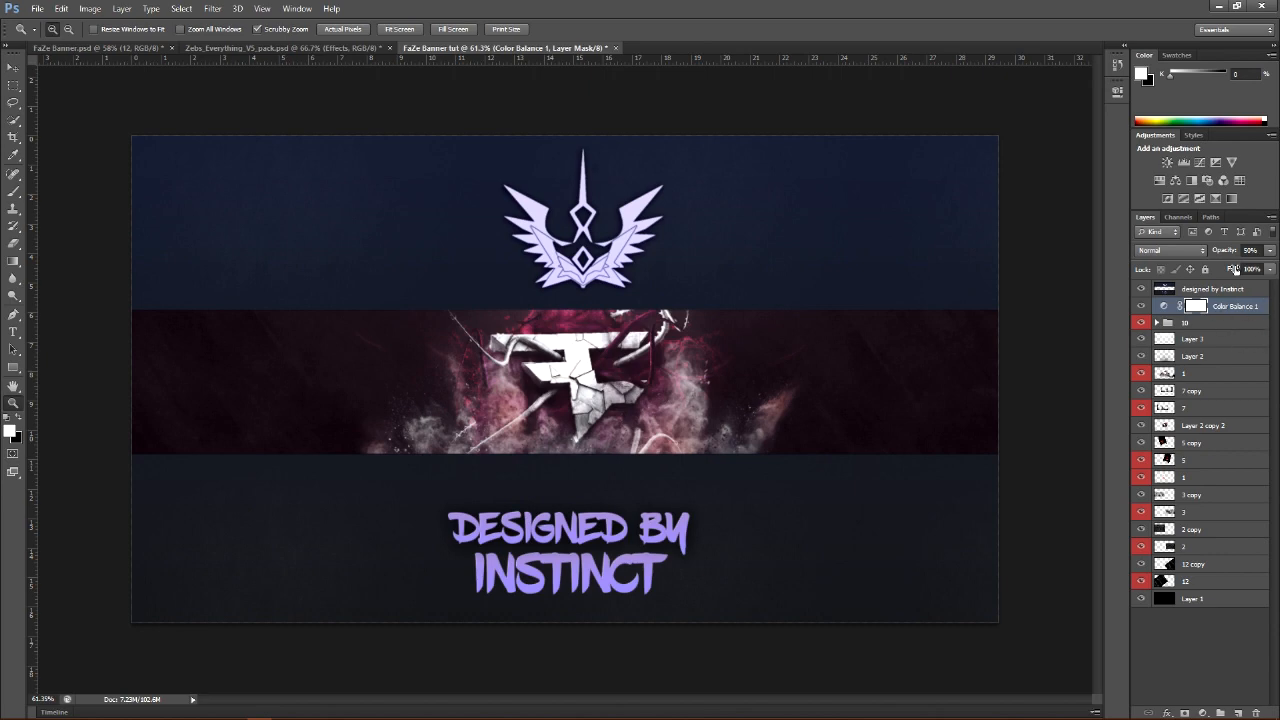
left_click(1201, 163)
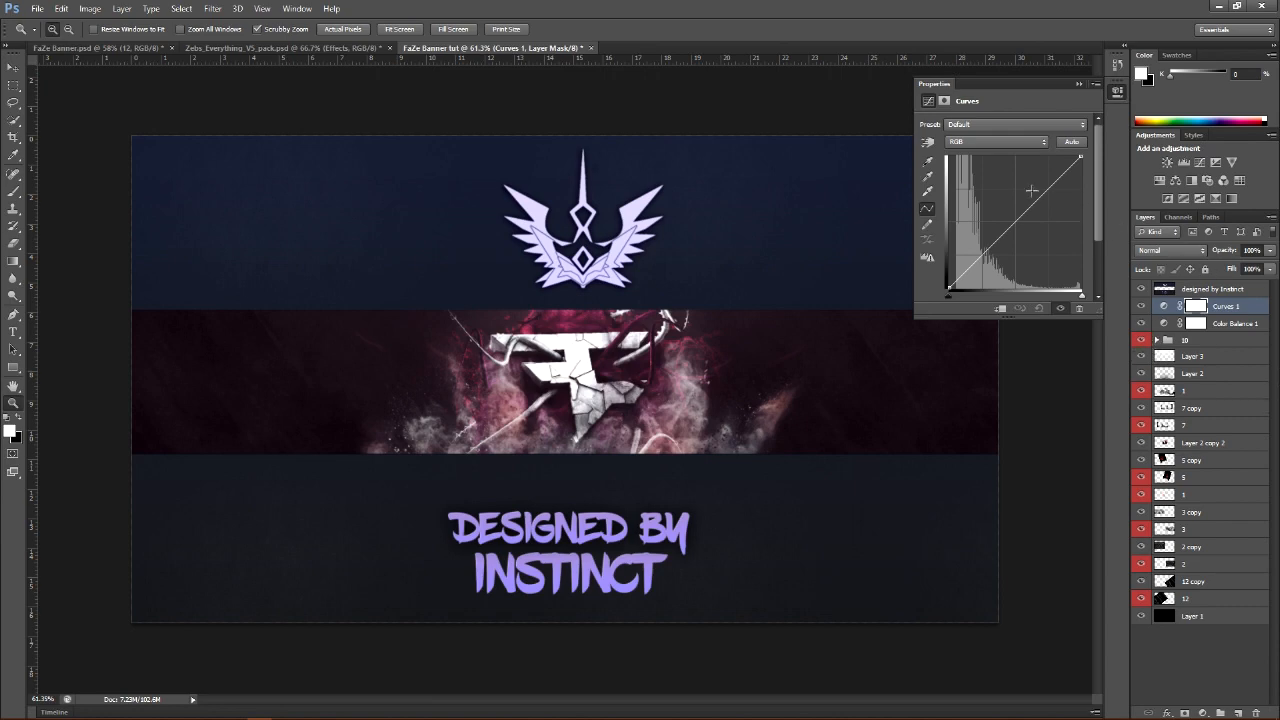
left_click_drag(1057, 180, 1055, 178)
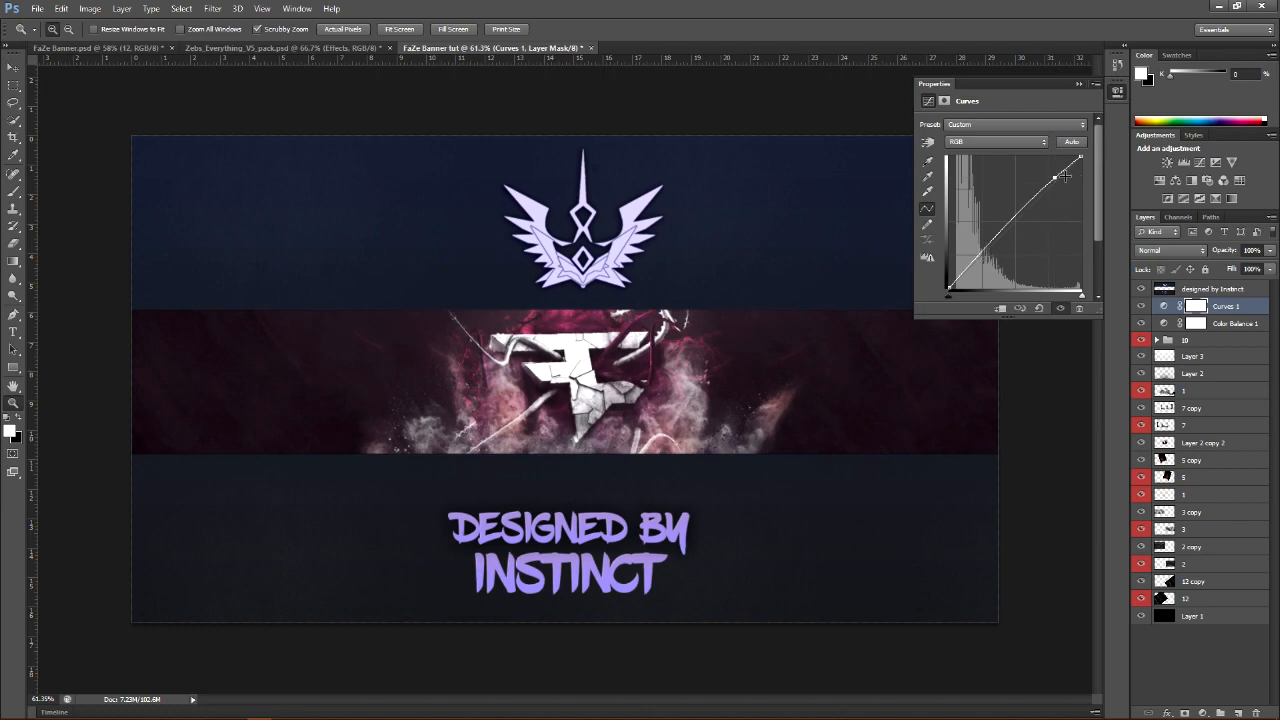
left_click_drag(982, 256, 984, 256)
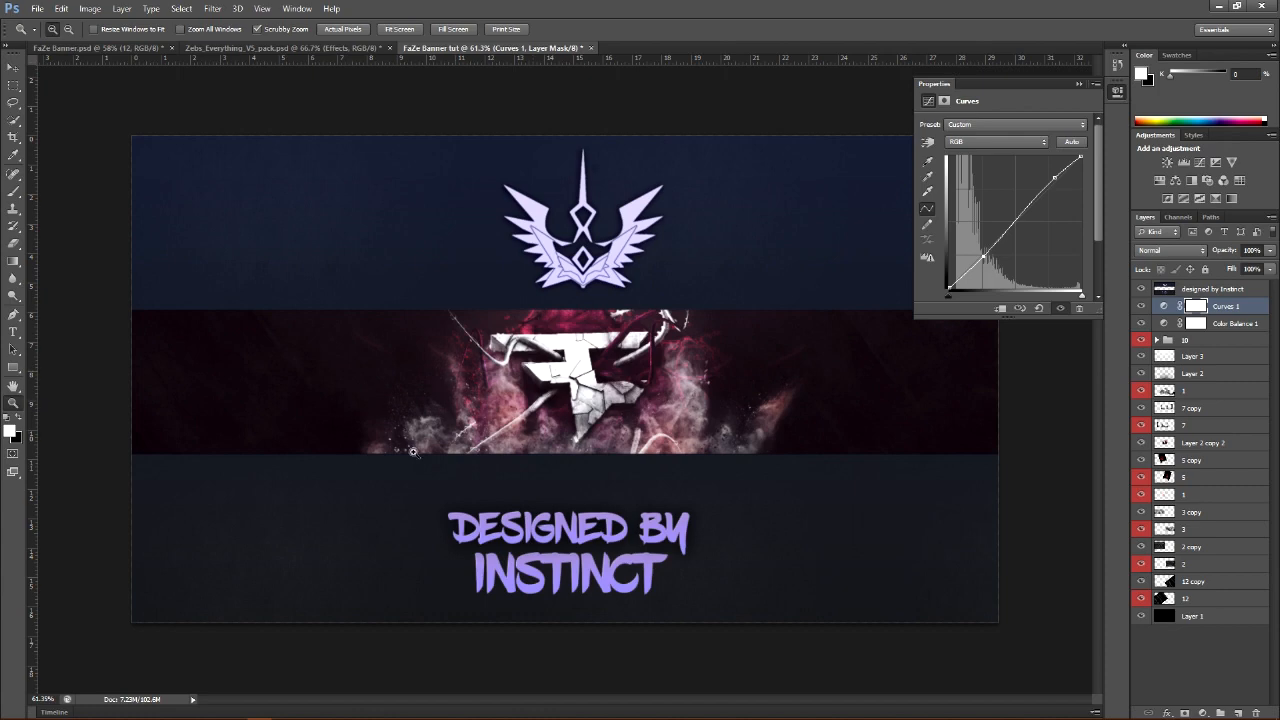
left_click(1079, 83)
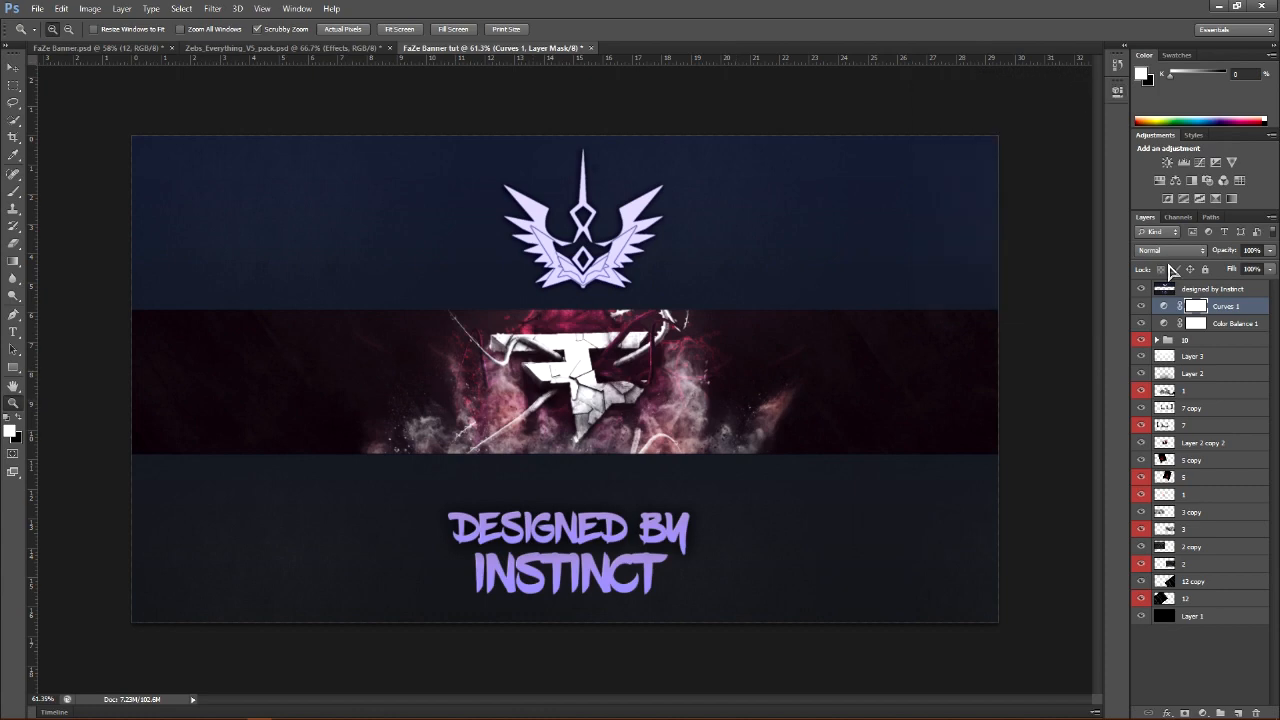
Add a Levels adjustment above Curves 1, set its white input level to 203, and compare the banner with and without it
left_click(1184, 164)
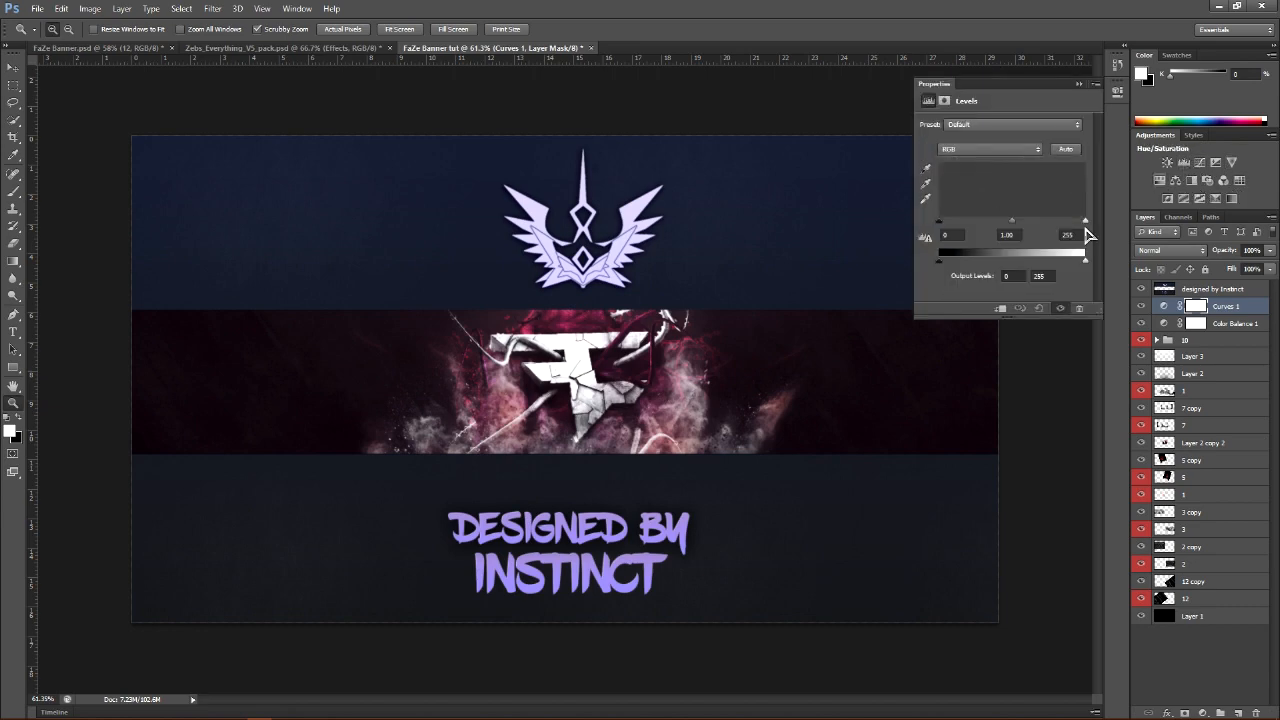
left_click_drag(1084, 219, 1063, 229)
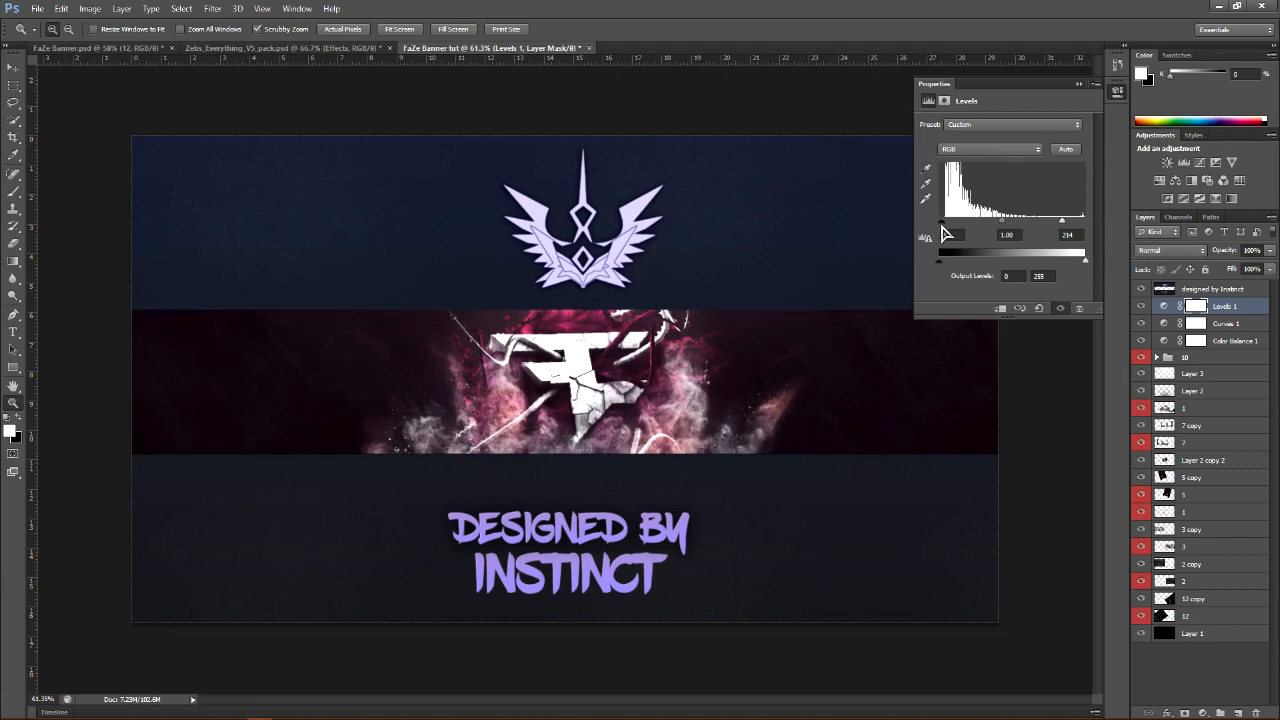
left_click_drag(1060, 221, 1055, 219)
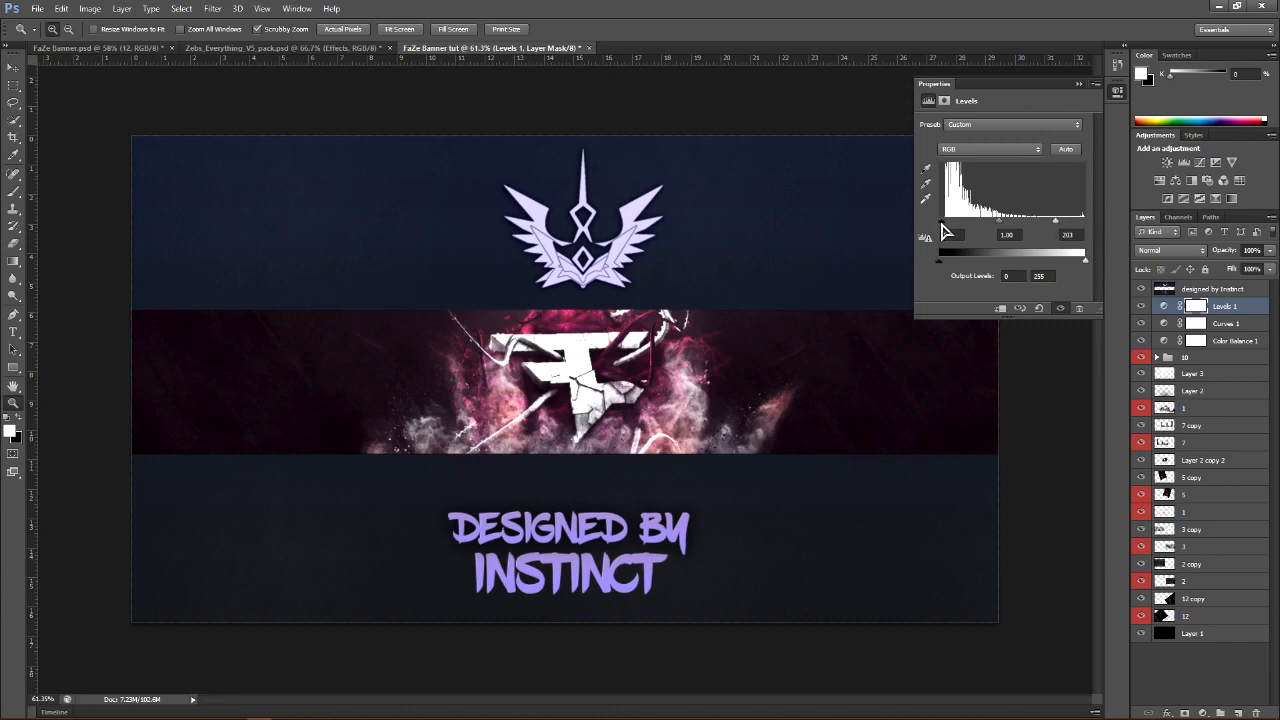
left_click(1141, 306)
left_click(1141, 306)
left_click(1079, 84)
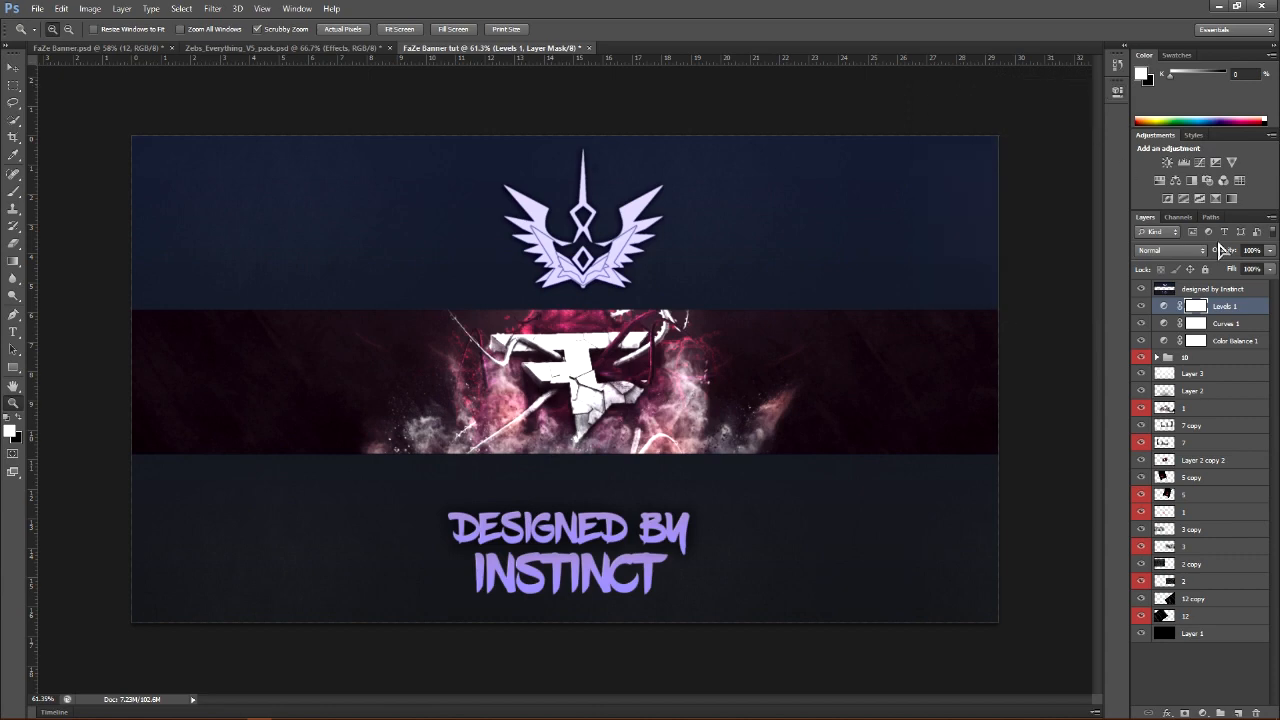
Add a Brightness/Contrast adjustment above Levels 1 with brightness 20 and contrast 31, and compare the banner with and without it
left_click(1168, 163)
left_click_drag(1004, 158, 1016, 158)
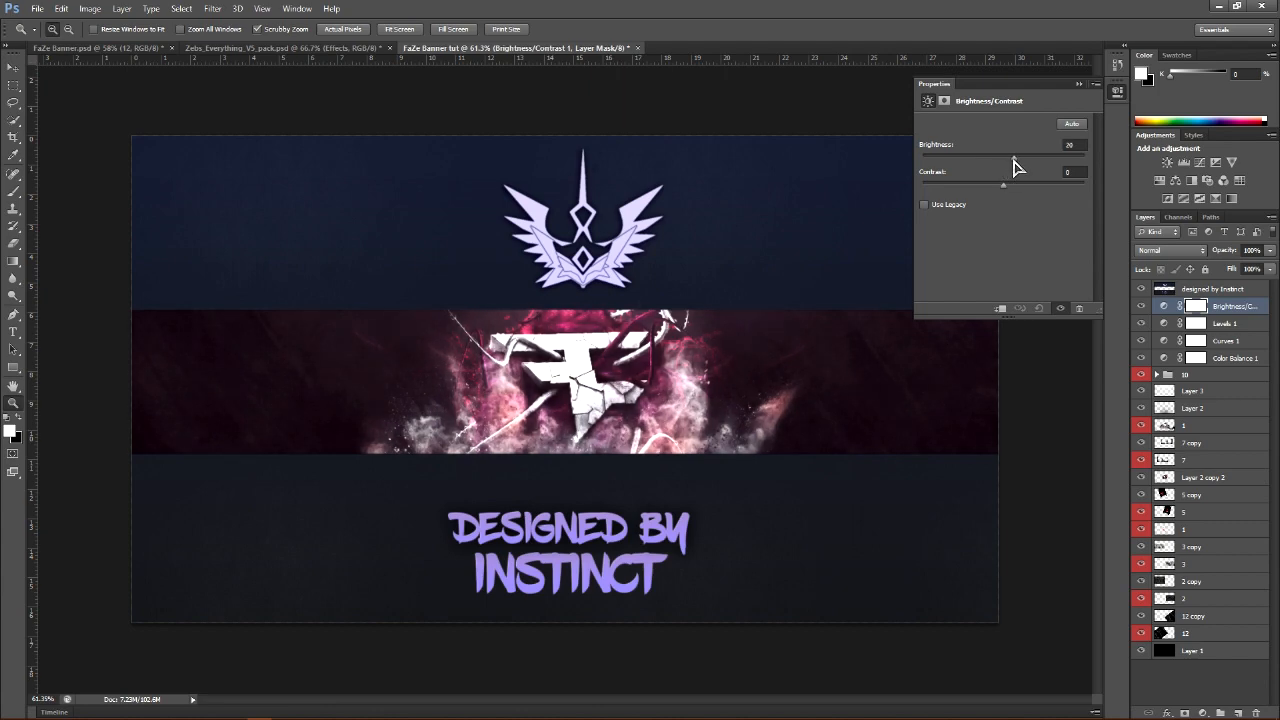
left_click_drag(1005, 185, 1021, 188)
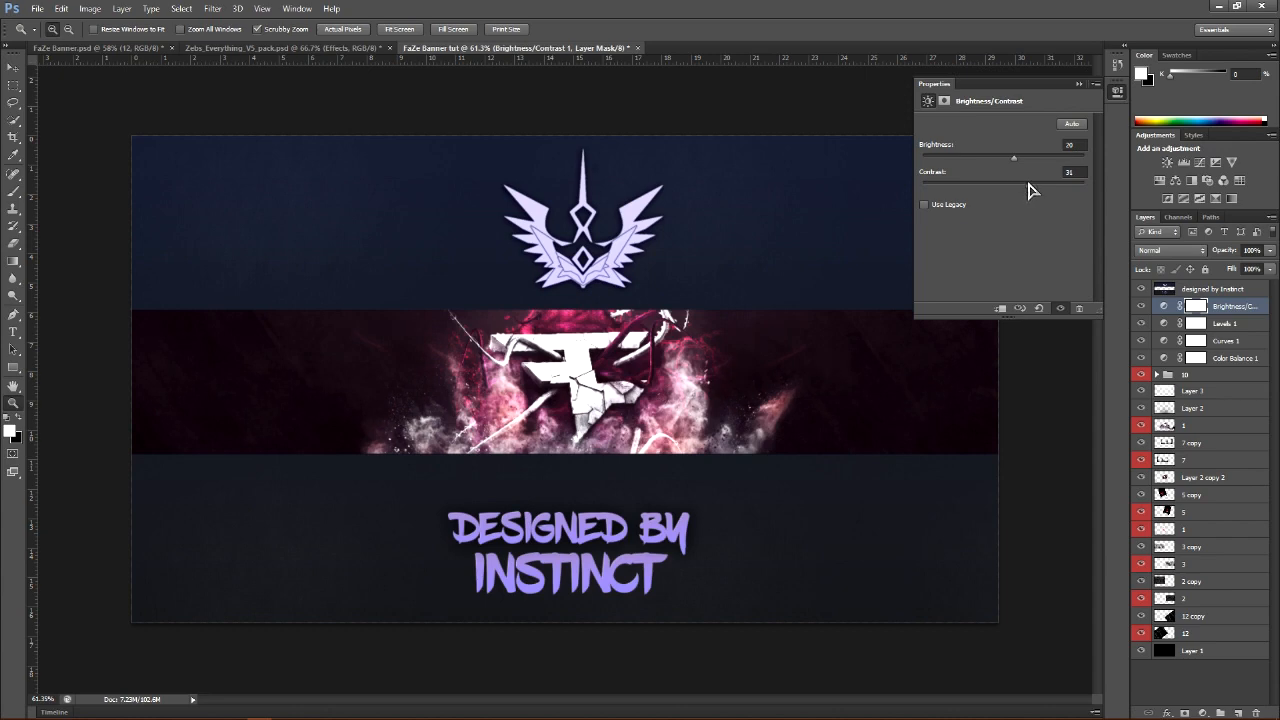
left_click(1141, 308)
left_click(1141, 308)
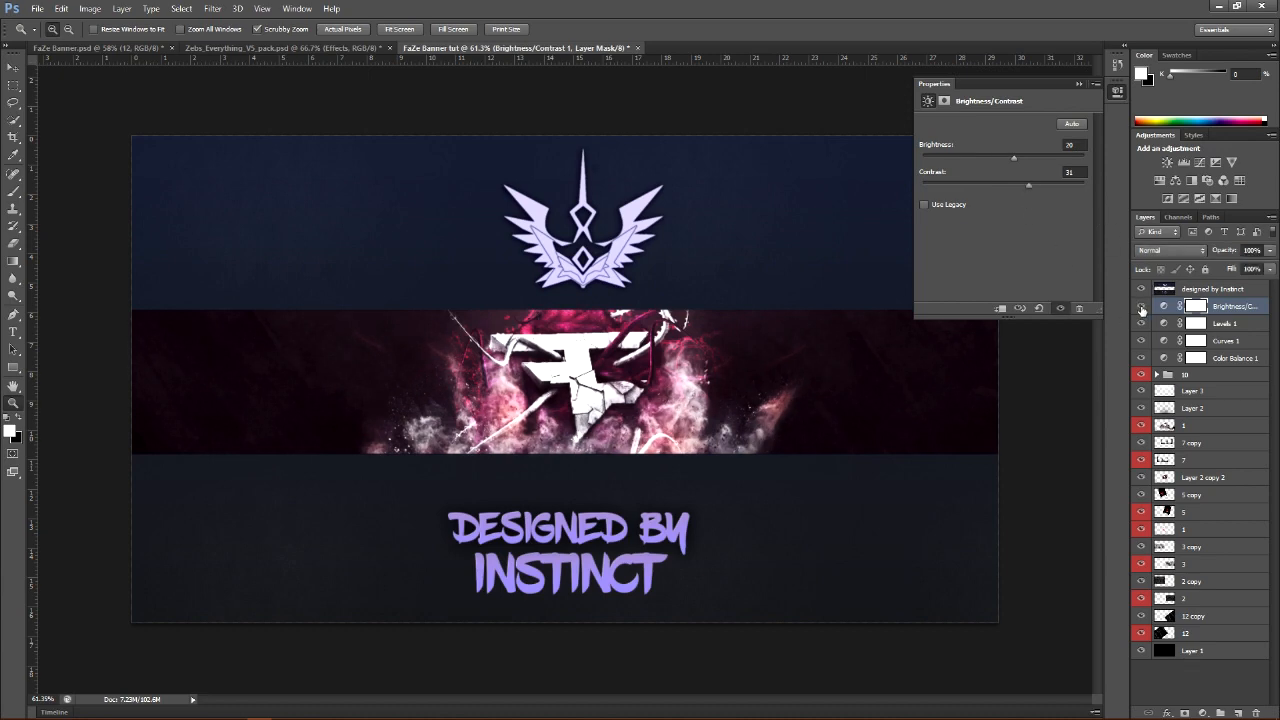
left_click(1079, 84)
Lower the Brightness/Contrast adjustment layer's opacity to 70% and compare the banner with and without it
left_click(1269, 251)
left_click_drag(1268, 267, 1240, 272)
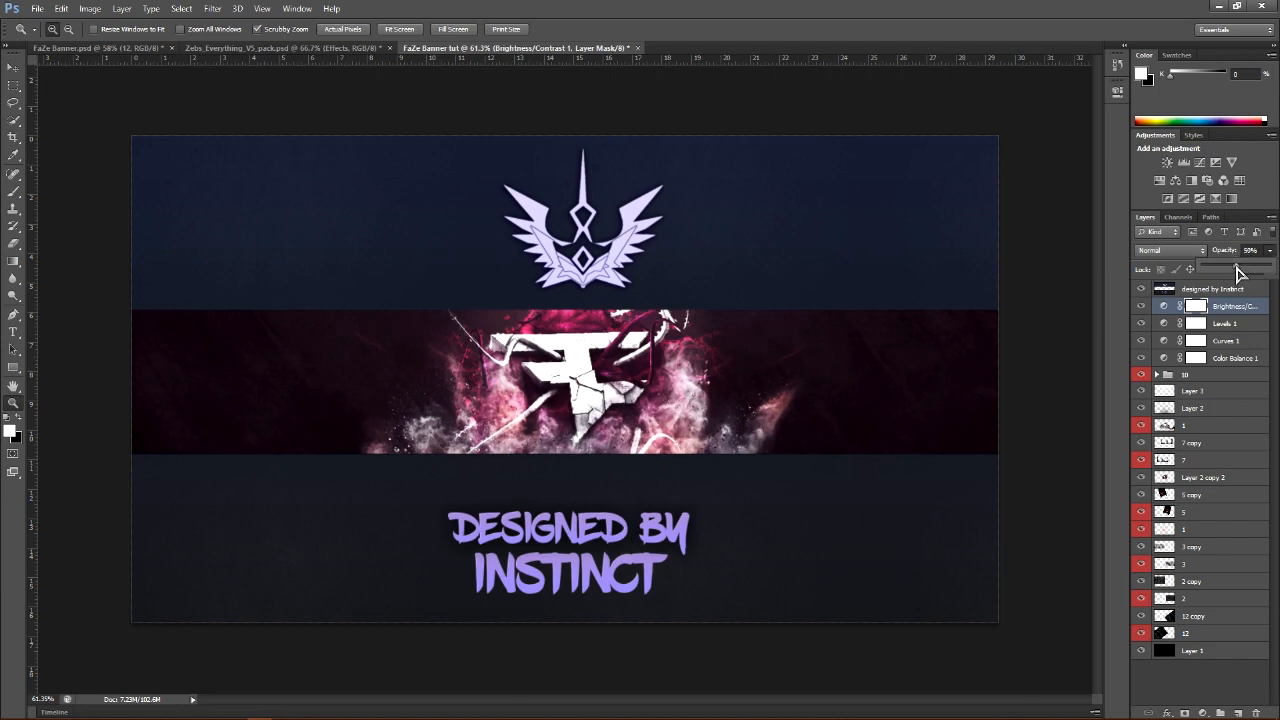
left_click(1141, 306)
left_click(1141, 306)
left_click(1141, 306)
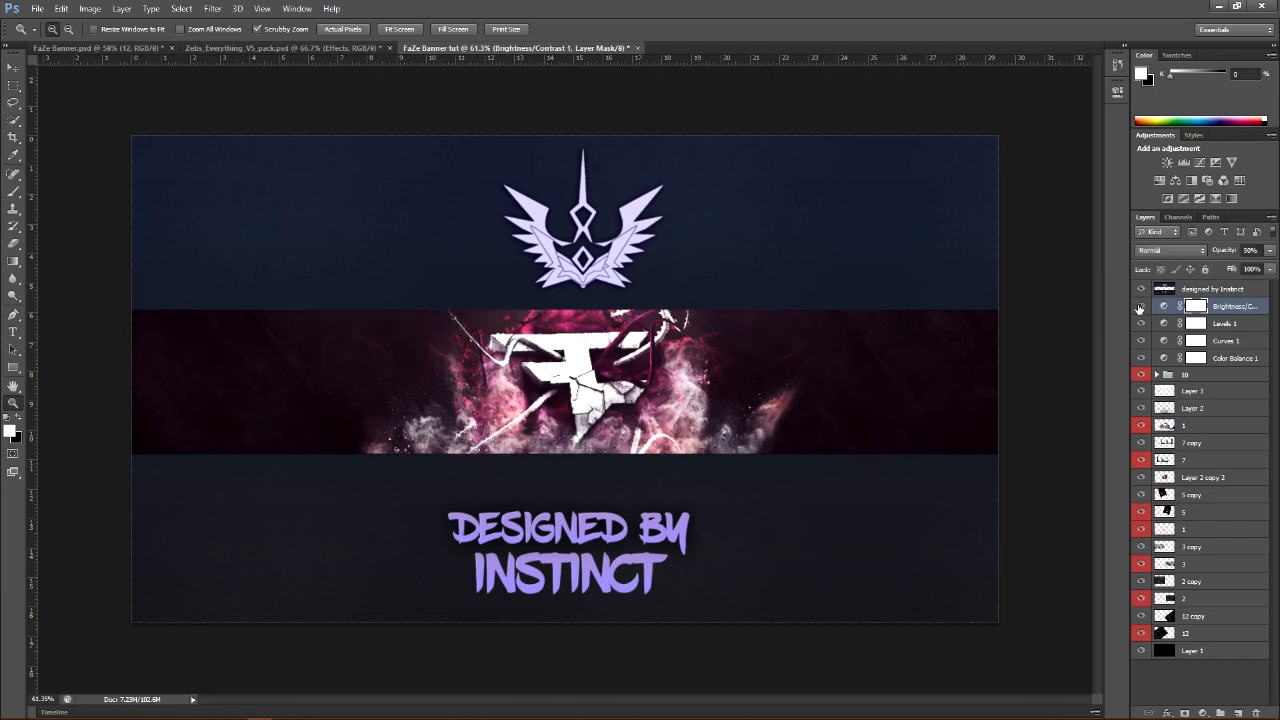
left_click(1269, 251)
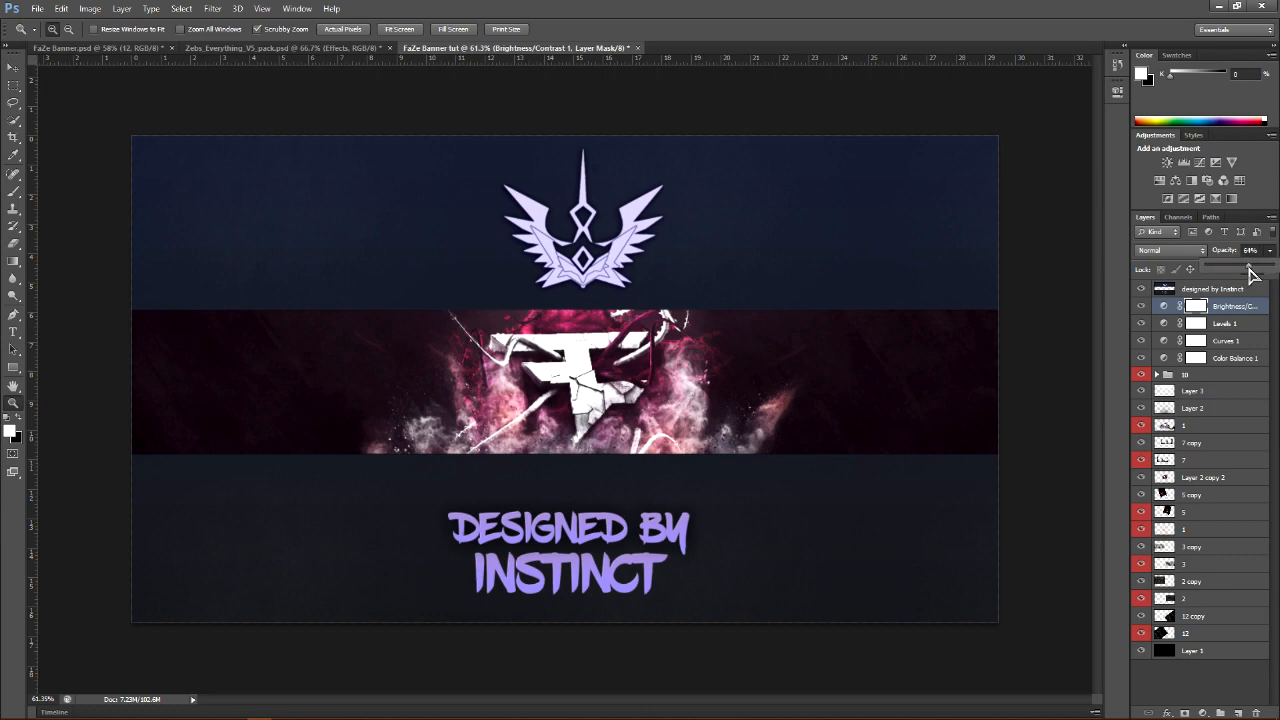
left_click_drag(1252, 268, 1254, 268)
left_click(1141, 306)
left_click(1141, 306)
left_click(1141, 306)
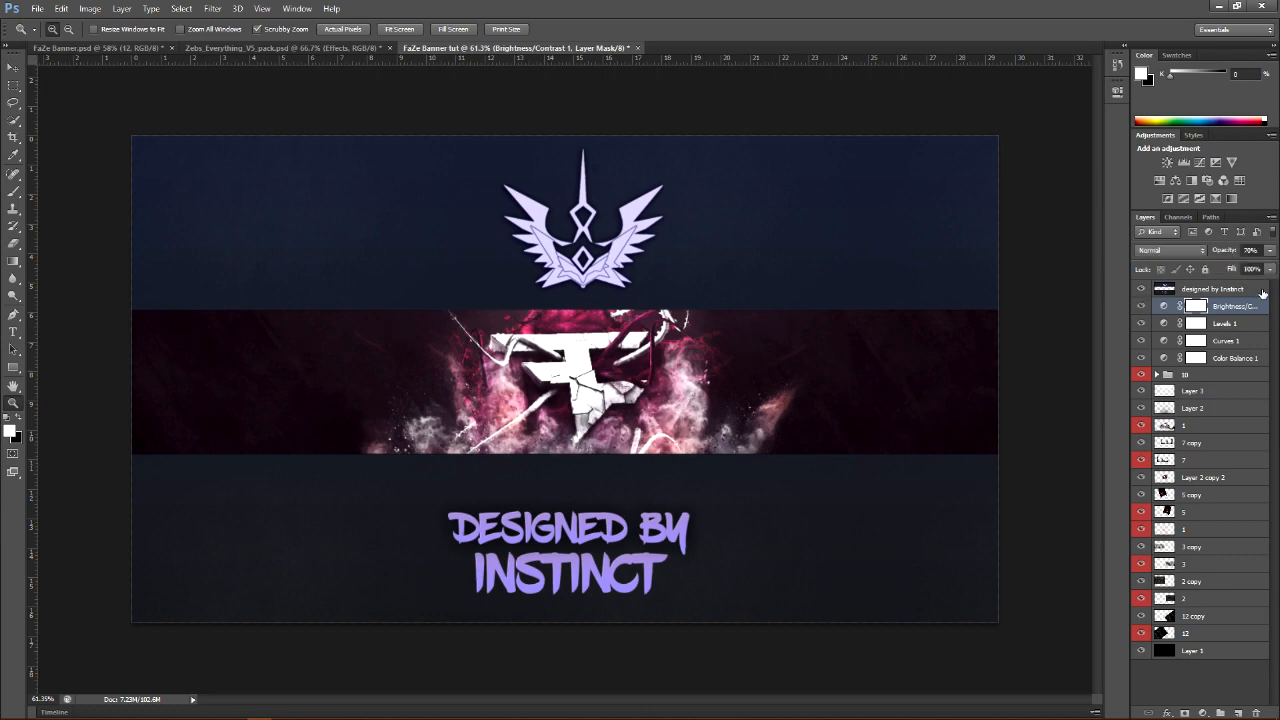
Examine the opacities of the Brightness/Contrast, Levels, Curves and Color Balance layers in FaZe Banner.psd, and return to FaZe Banner tut
left_click(149, 48)
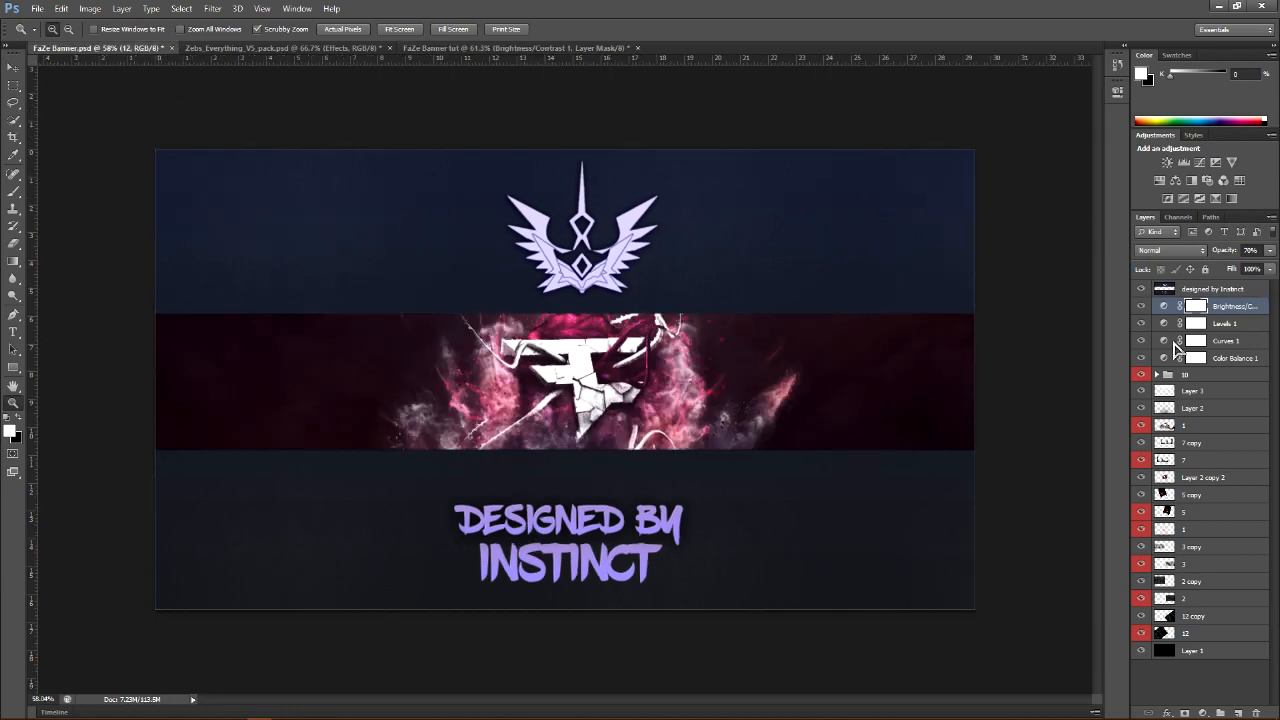
left_click(1252, 368)
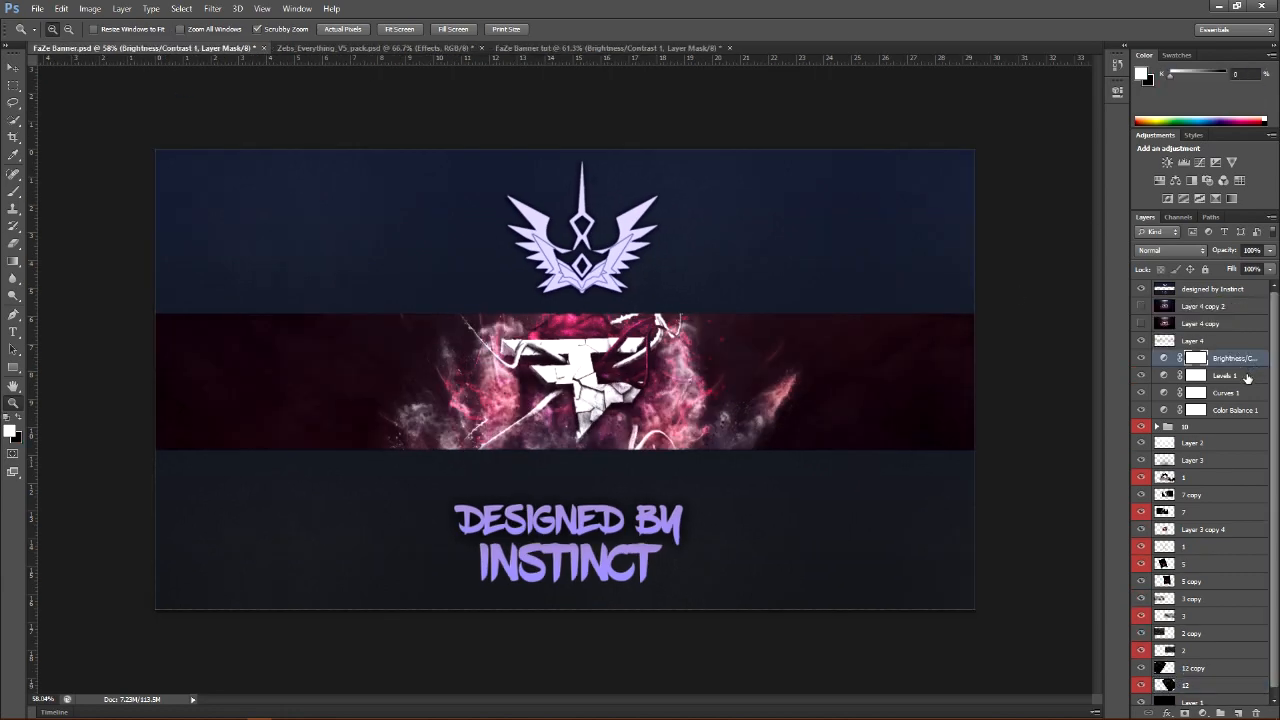
left_click(1247, 376)
left_click(1248, 394)
left_click(1251, 410)
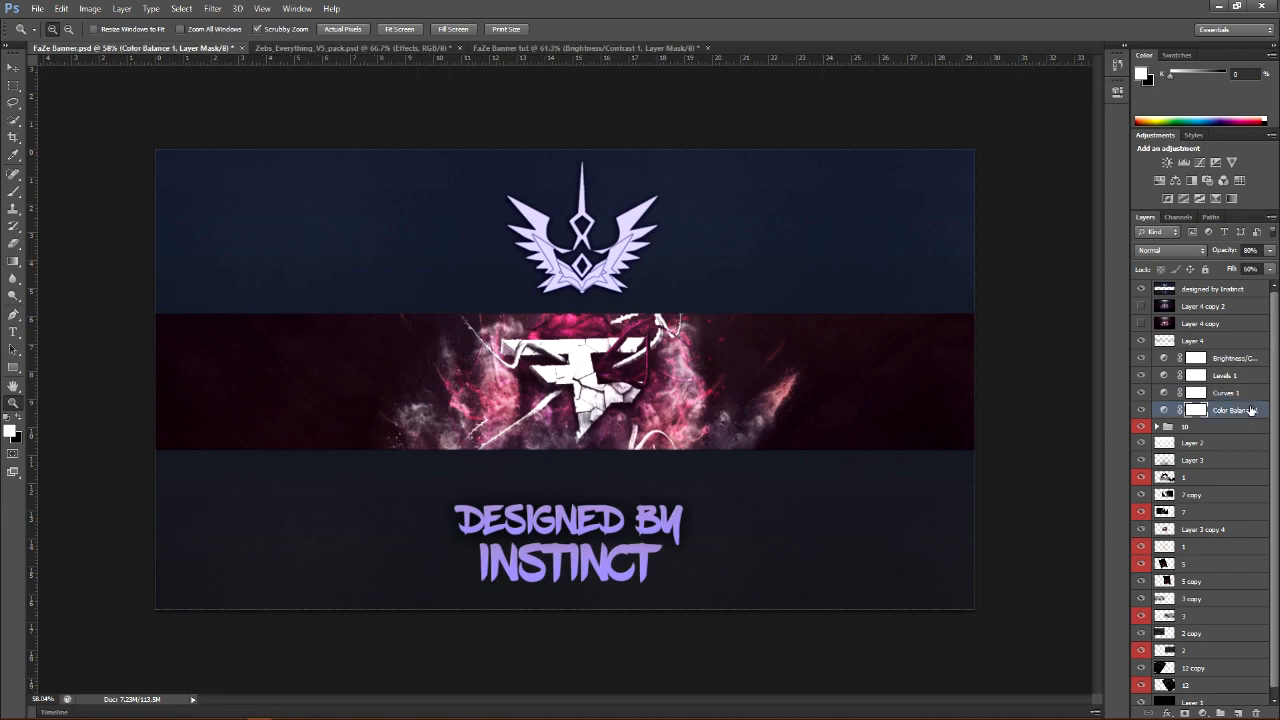
left_click(1254, 357)
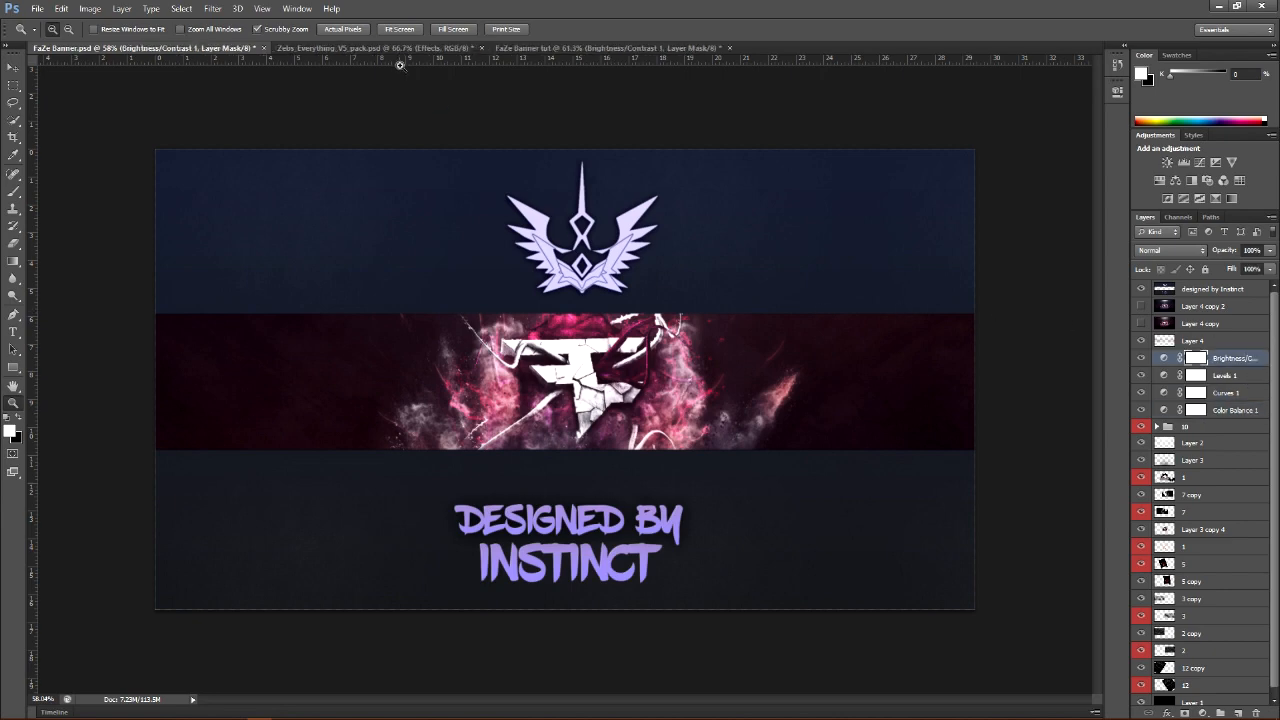
left_click(571, 48)
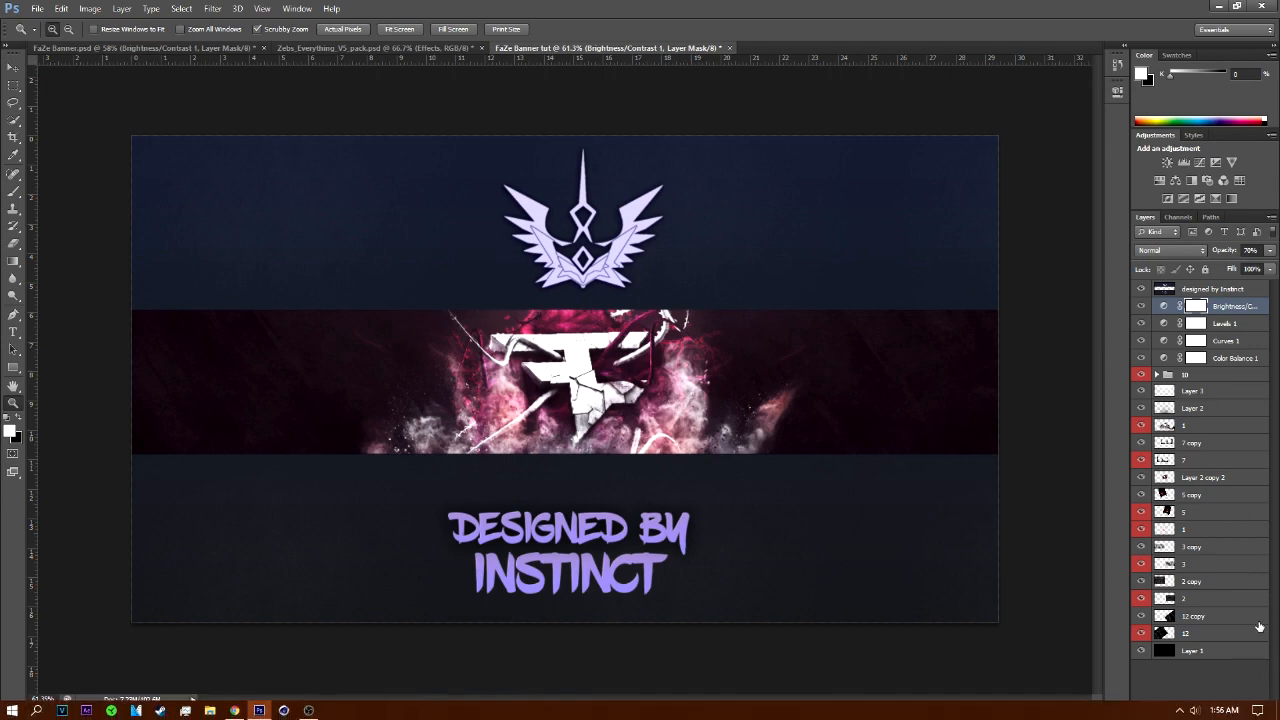
Add a new layer above the "designed by Instinct" layer and ready the Brush with the red foreground color (158, 51, 51)
left_click(1240, 712)
mouse_move(1229, 305)
left_mouse_down()
mouse_move(1219, 277)
mouse_move(1211, 289)
left_mouse_up()
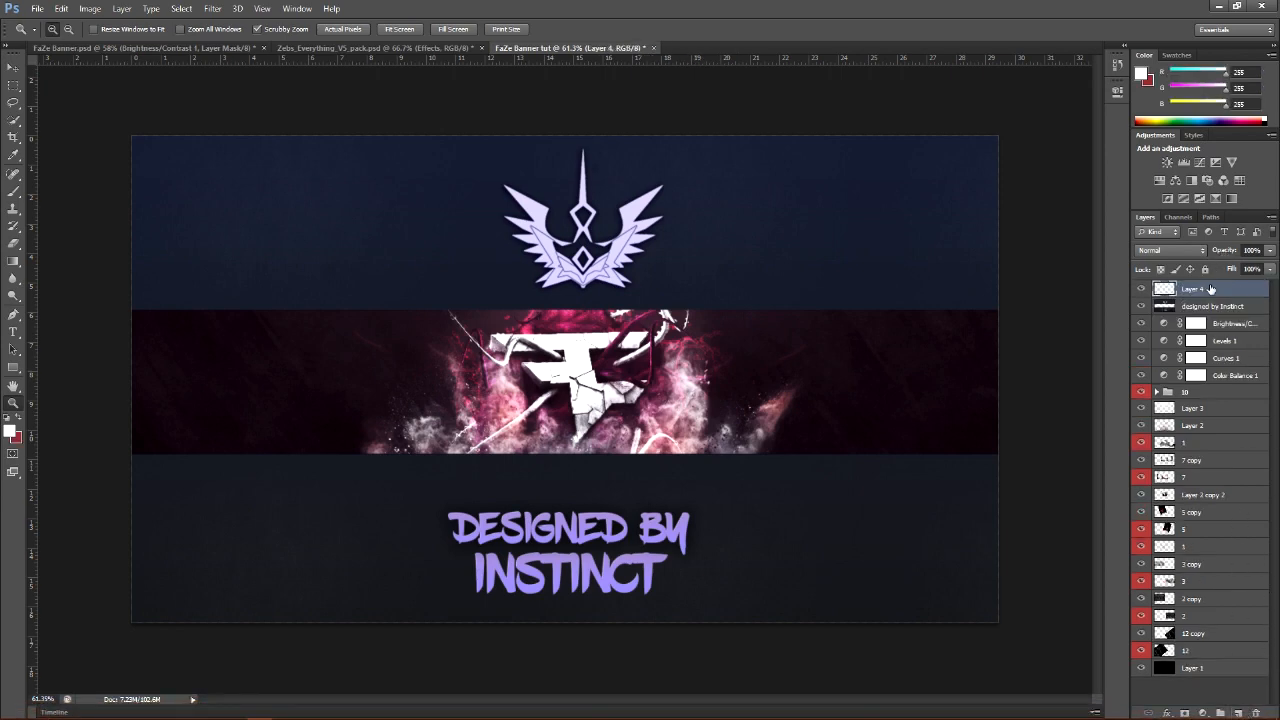
left_click(1140, 305)
left_click(1140, 305)
left_click_drag(645, 464, 580, 477)
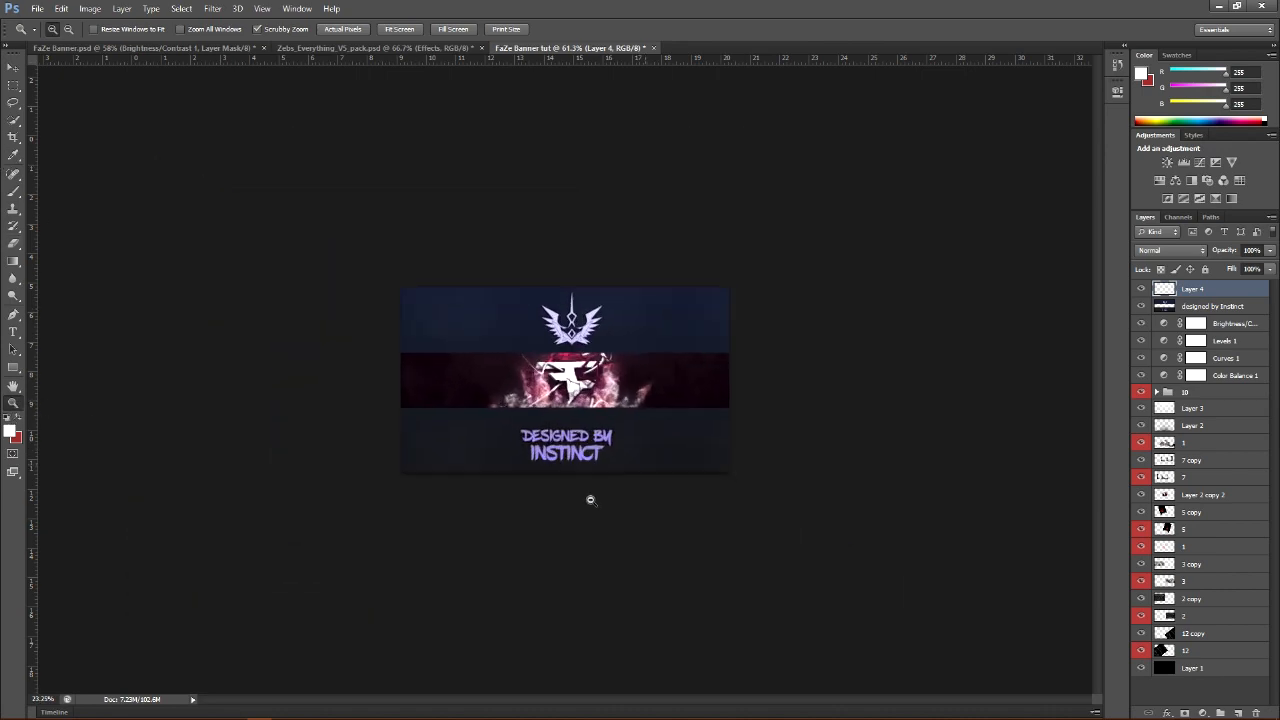
left_click(16, 195)
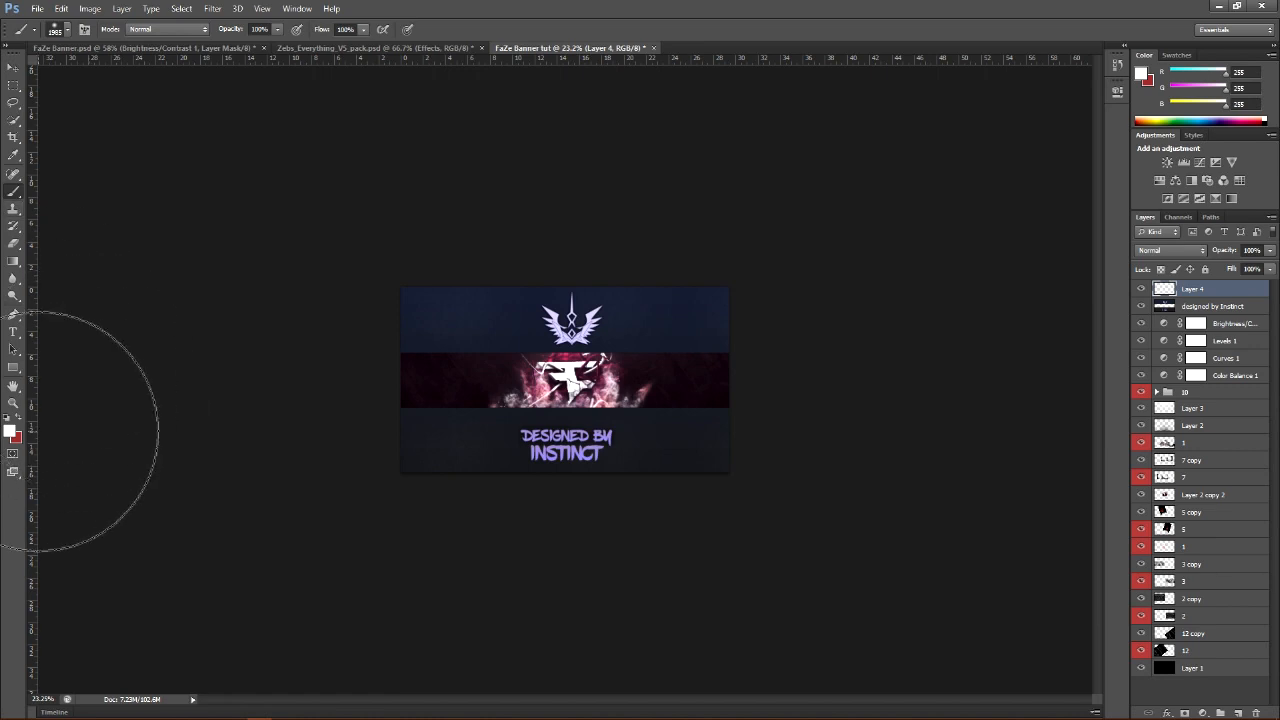
left_click(21, 419)
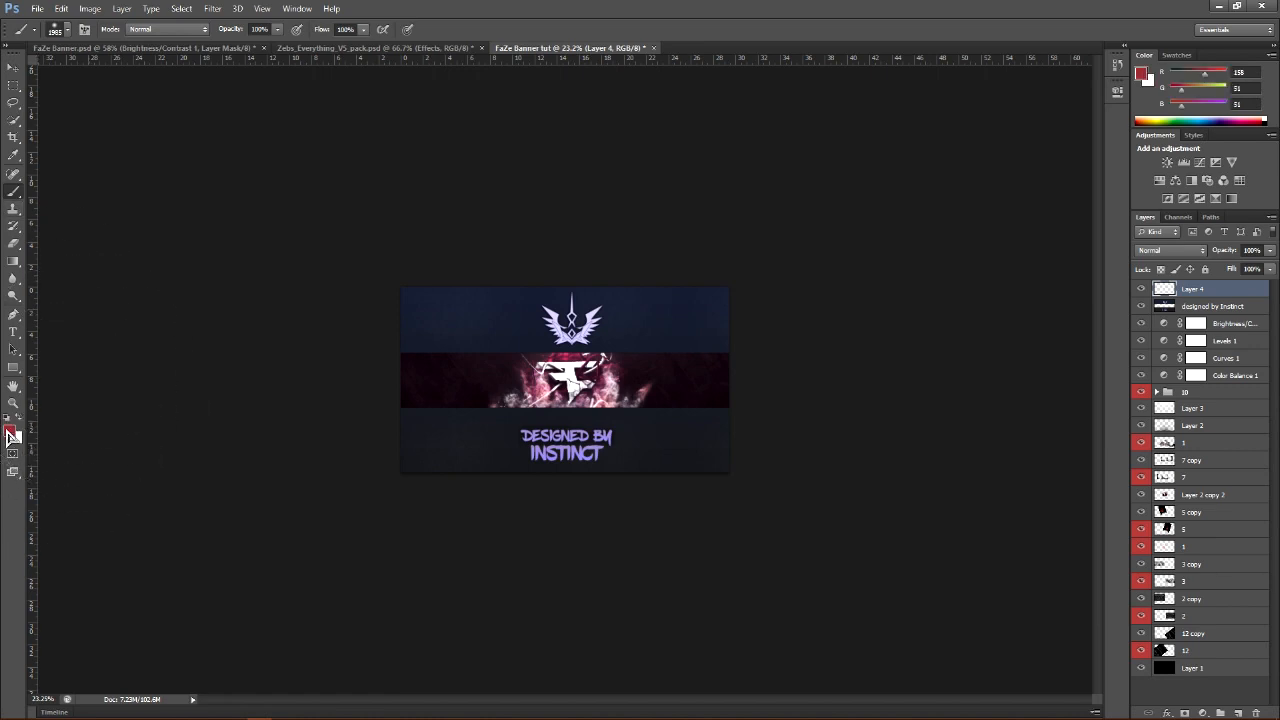
left_click(11, 436)
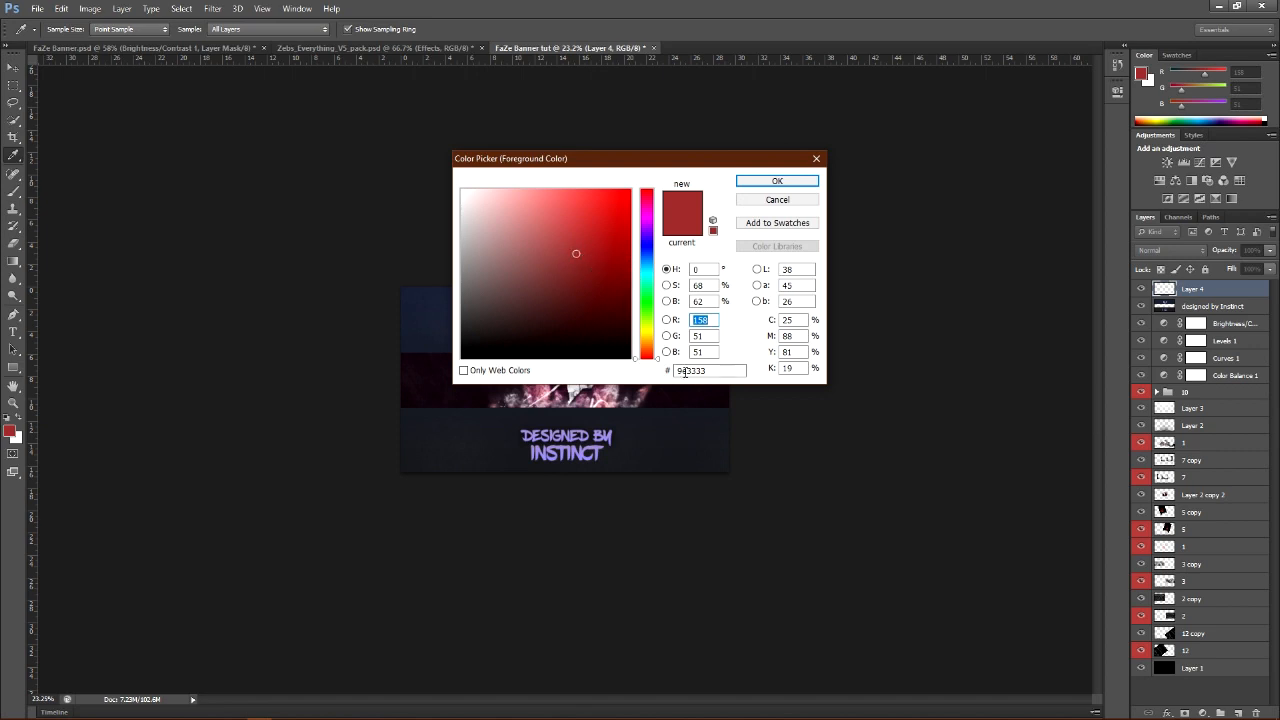
left_click_drag(710, 372, 636, 384)
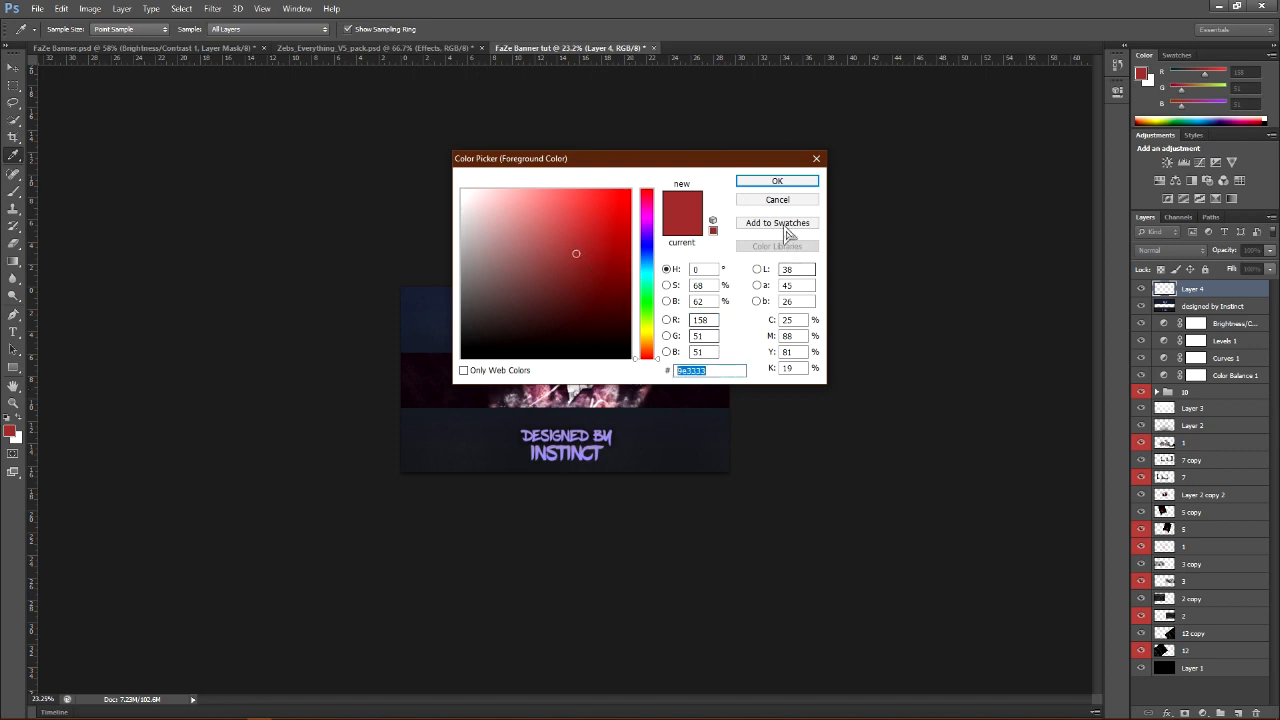
left_click_drag(584, 235, 576, 257)
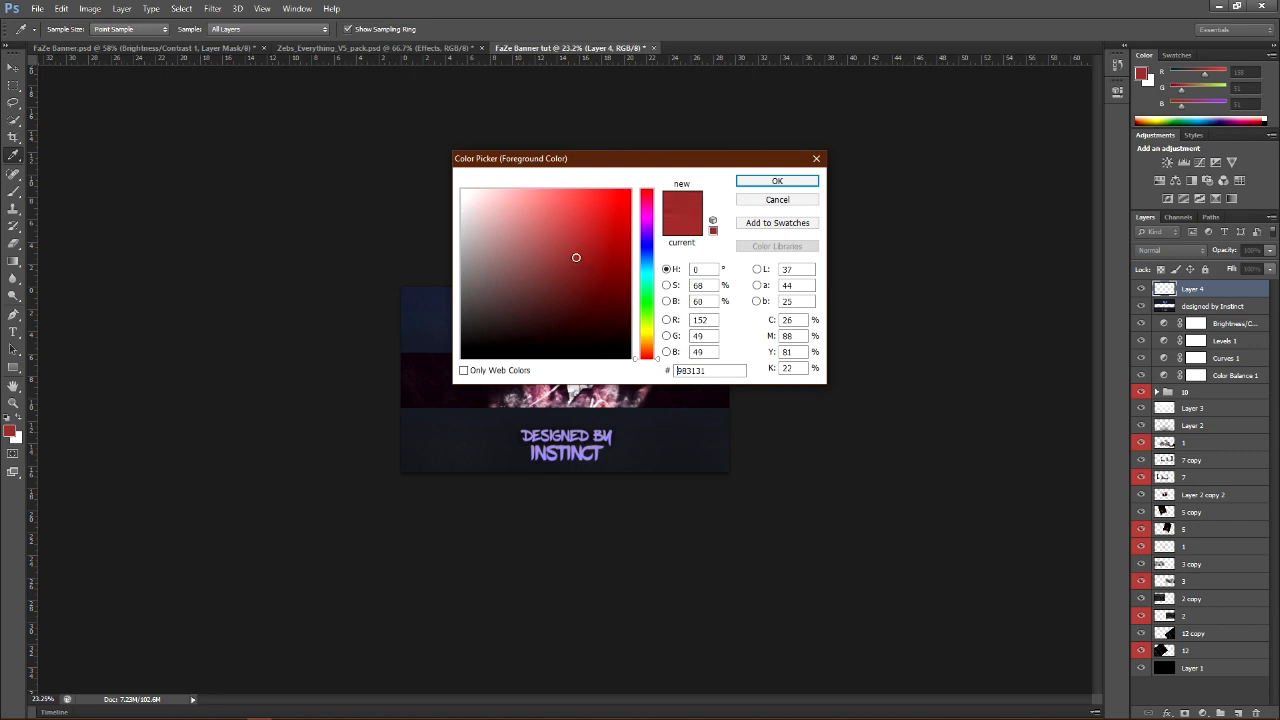
left_click(777, 199)
key("b")
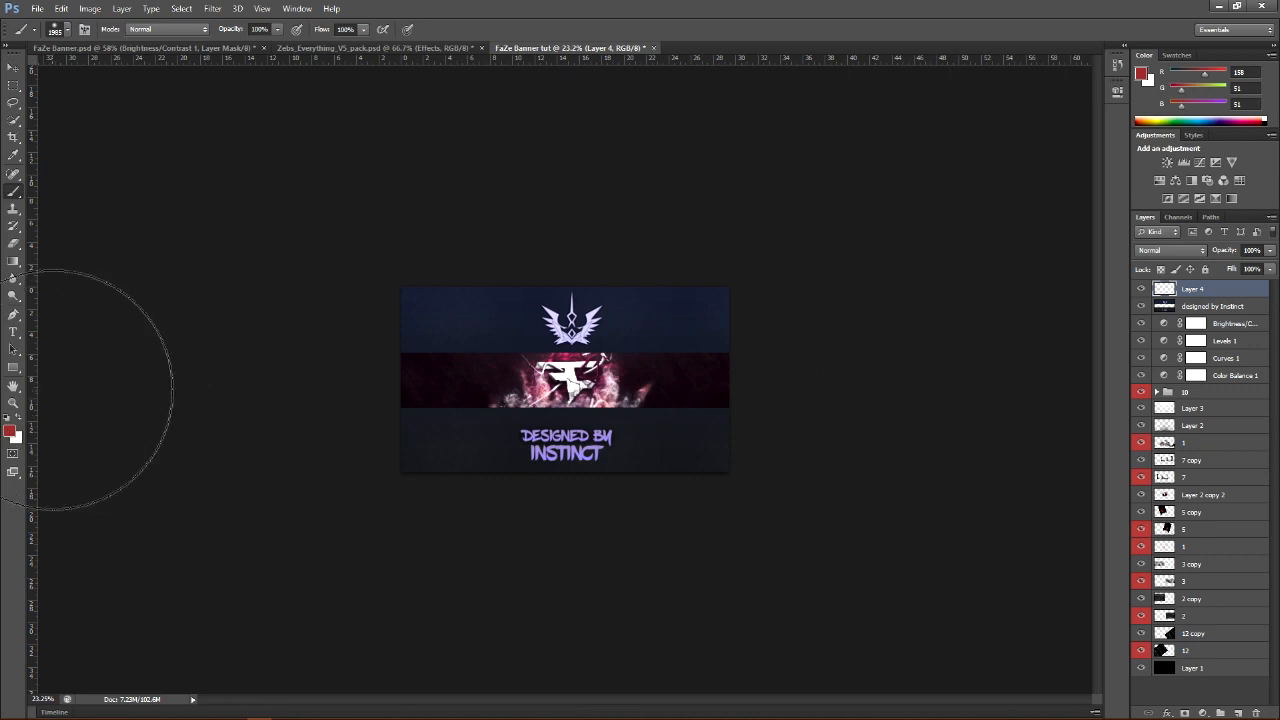
Paint large soft red glows with the Brush over the banner's upper-left and lower-right corners on Layer 4
left_click(13, 402)
left_click_drag(481, 432, 410, 428)
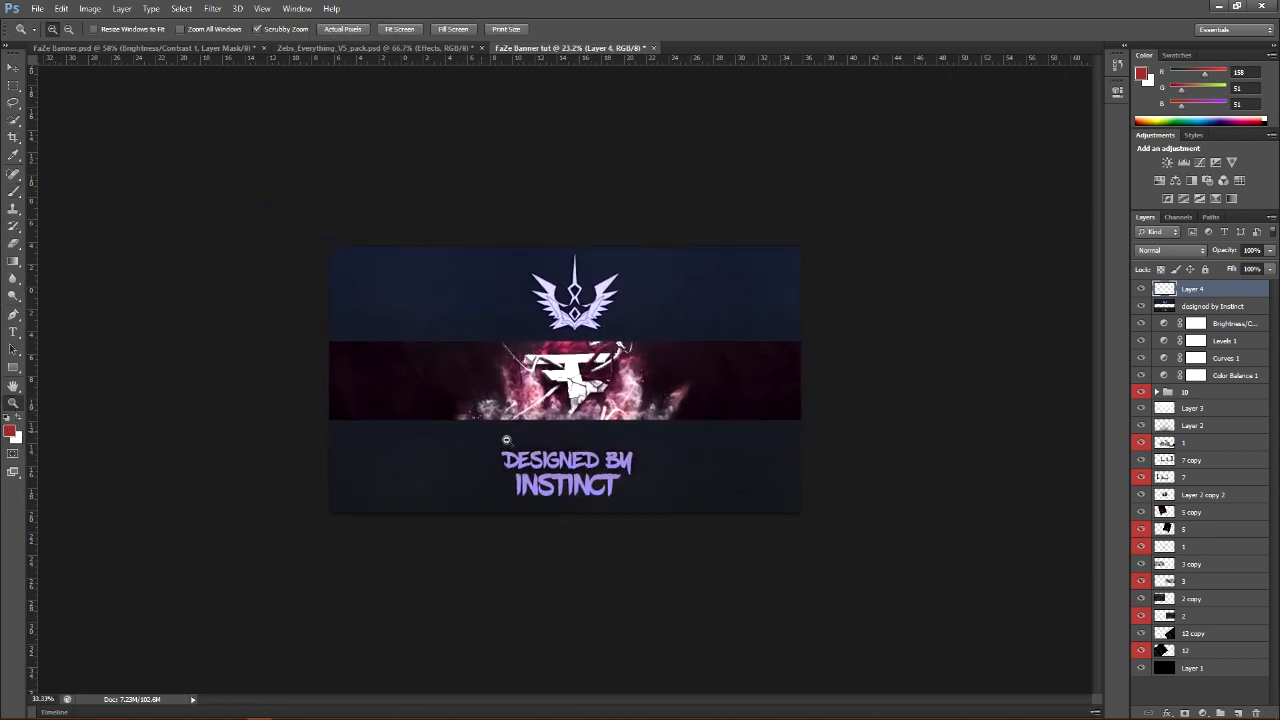
left_click(13, 190)
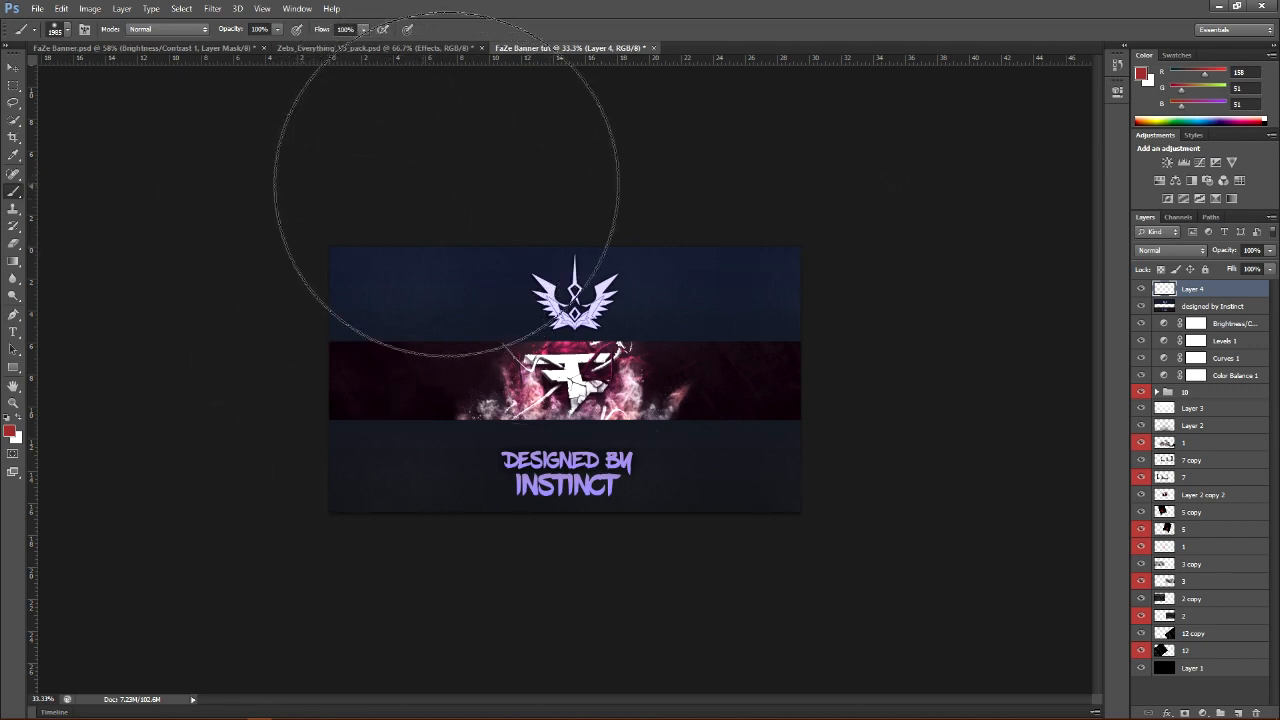
left_click(445, 210)
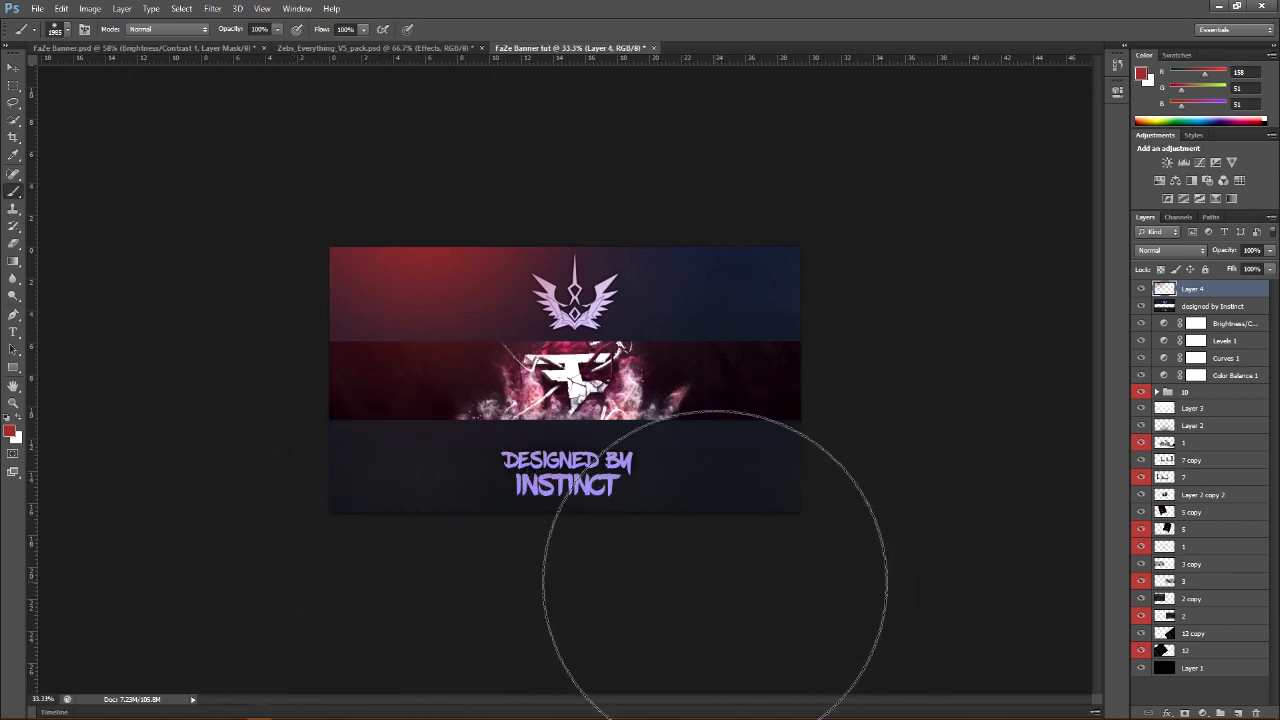
left_click(720, 560)
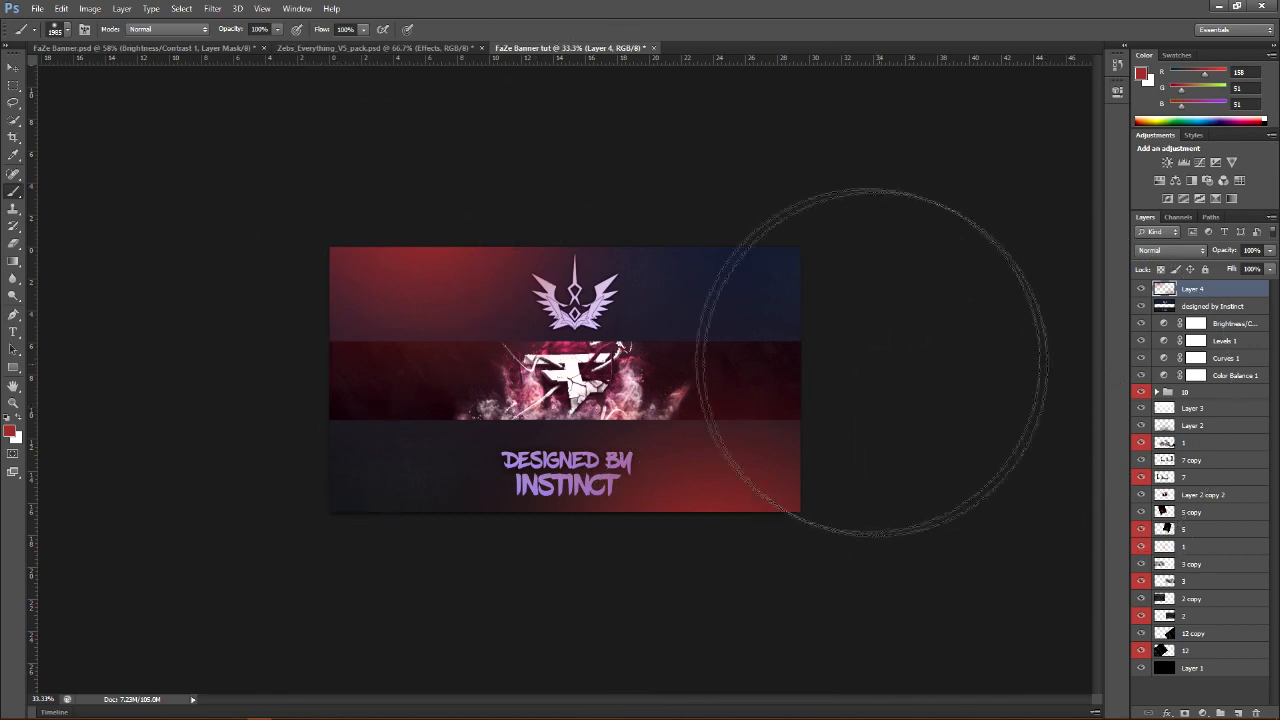
Change the white swatch to dark maroon #571427 and use it as the Brush's foreground color
left_click(19, 417)
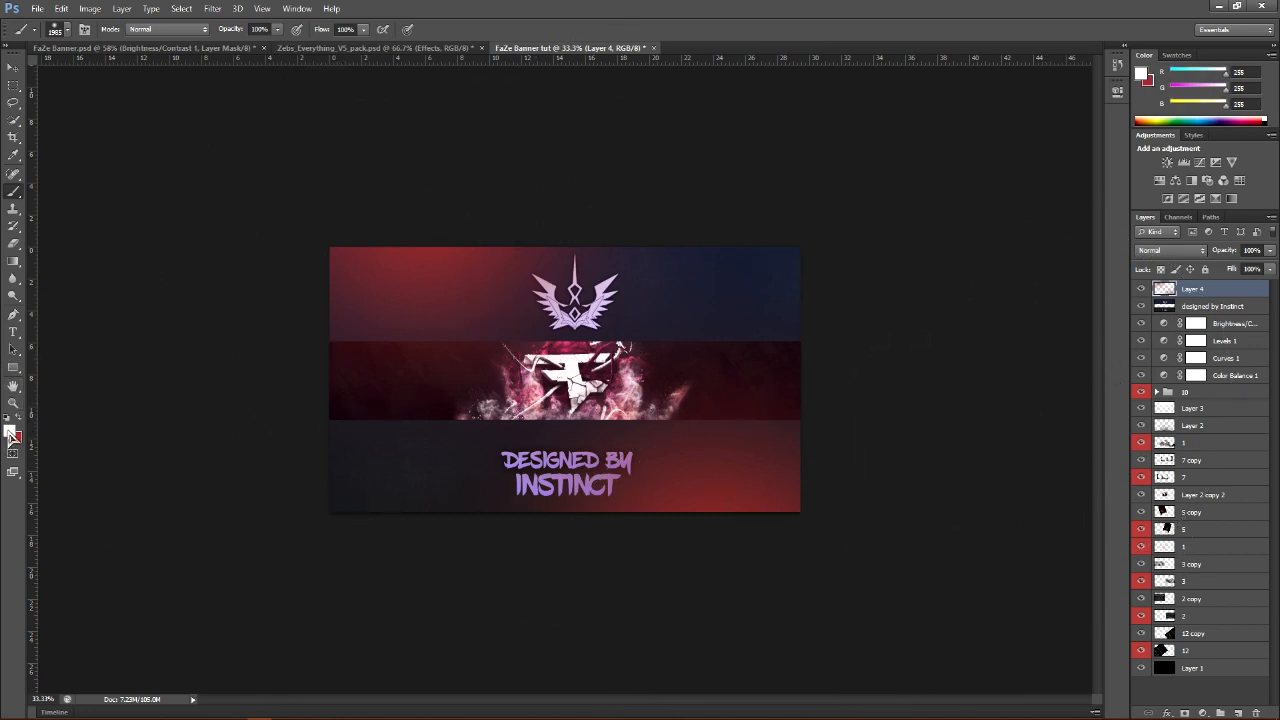
left_click(11, 433)
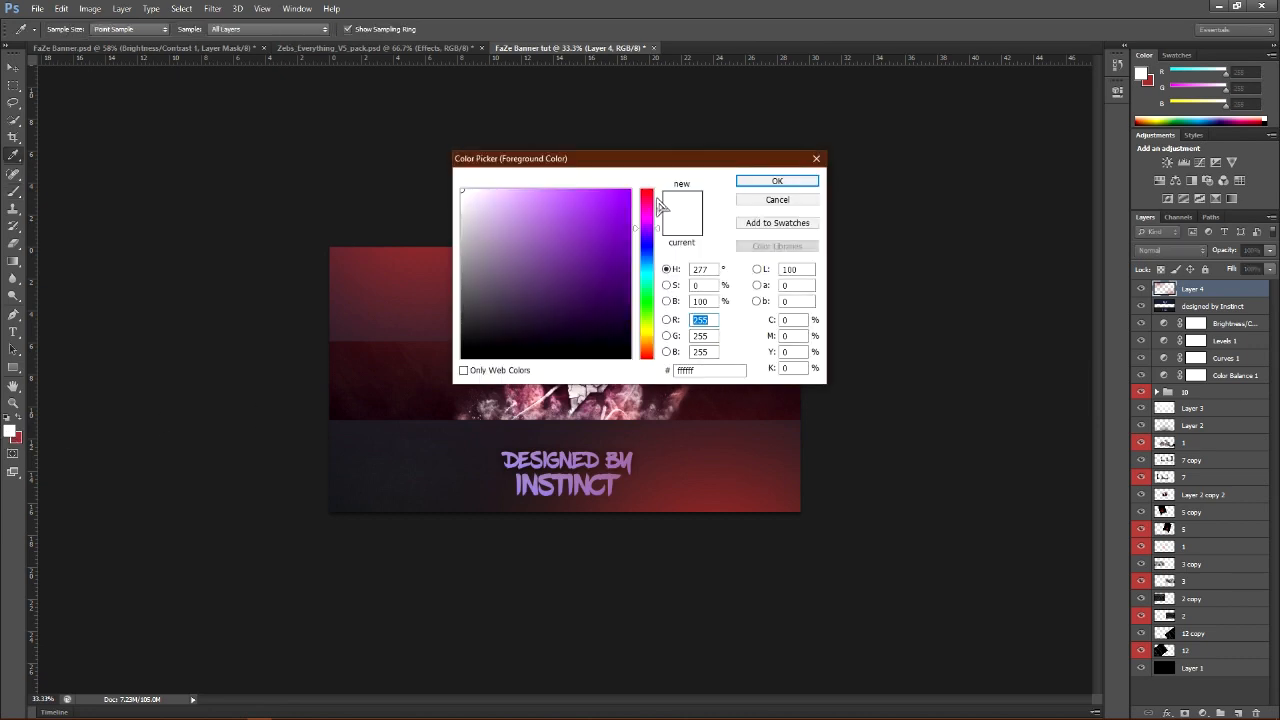
mouse_move(648, 228)
left_mouse_down()
mouse_move(649, 199)
mouse_move(648, 238)
mouse_move(648, 212)
left_mouse_up()
left_click(584, 309)
left_click_drag(584, 309, 596, 295)
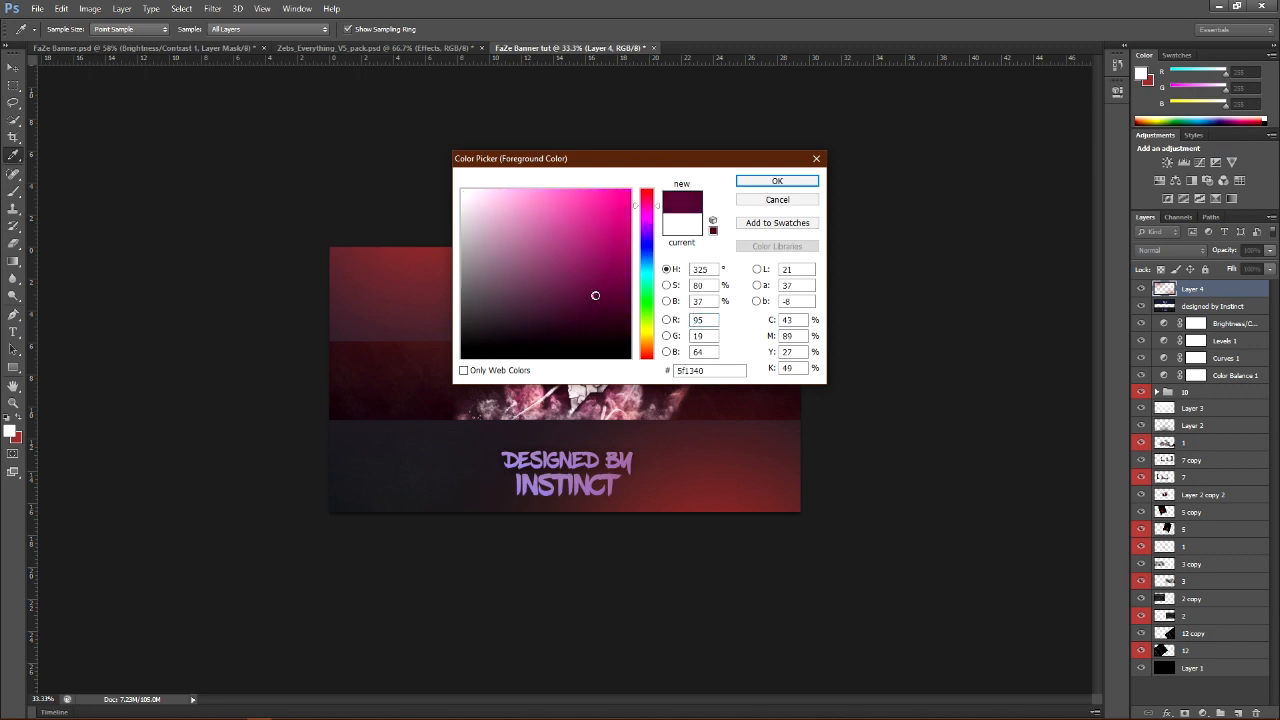
left_click_drag(657, 212, 655, 197)
mouse_move(605, 282)
left_mouse_down()
mouse_move(597, 306)
mouse_move(589, 277)
mouse_move(587, 296)
left_mouse_up()
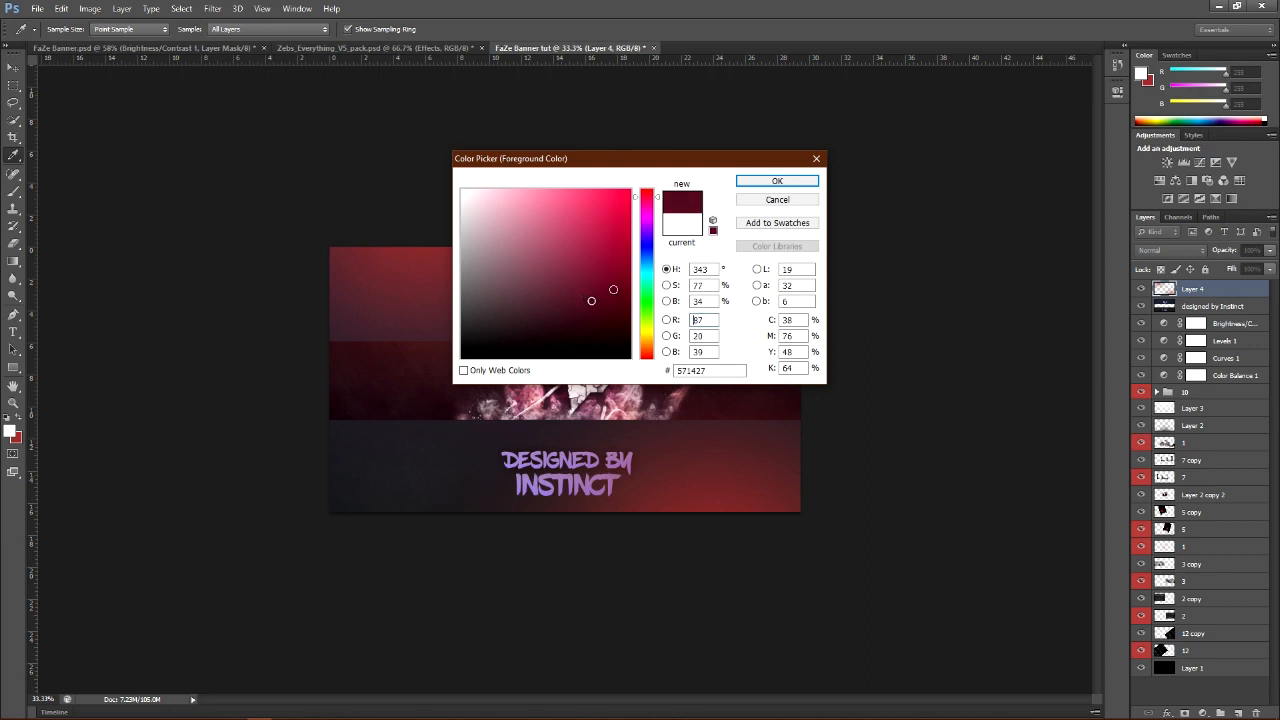
left_click(777, 181)
key("b")
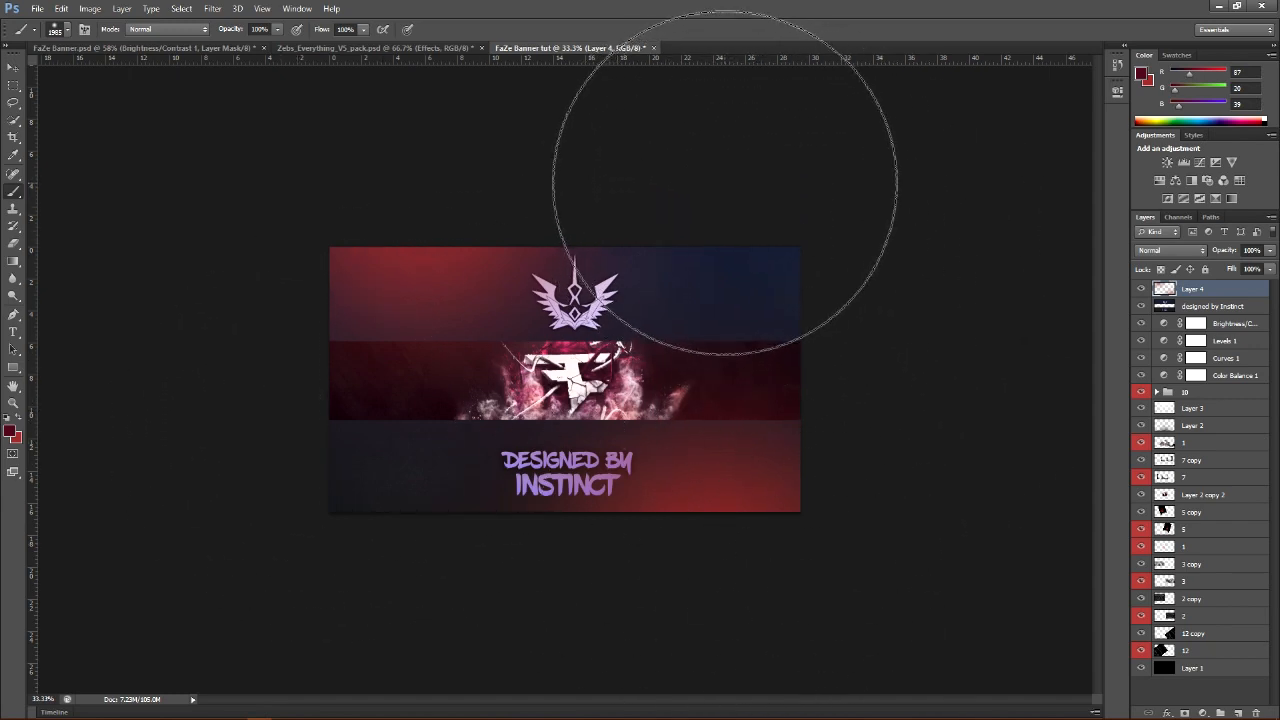
Paint large soft maroon glows over the banner's upper-right and lower-left corners on Layer 4
left_click(728, 182)
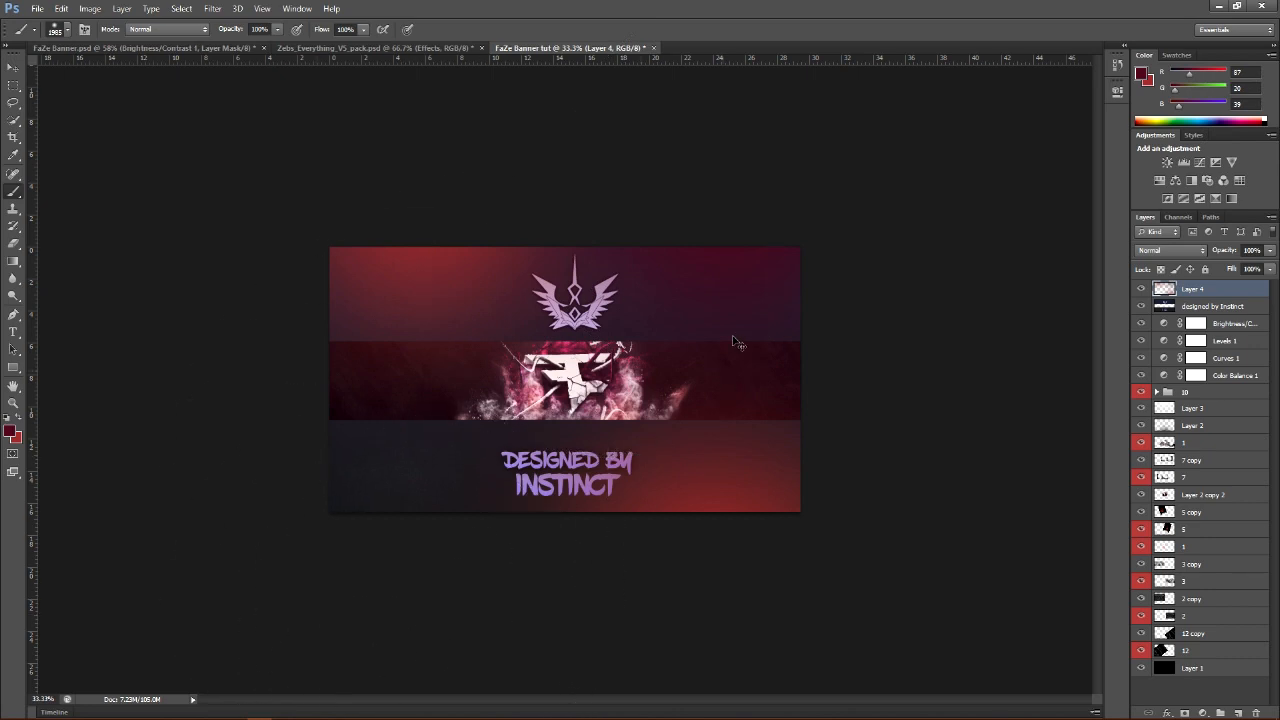
key("ctrl+z")
left_click(730, 188)
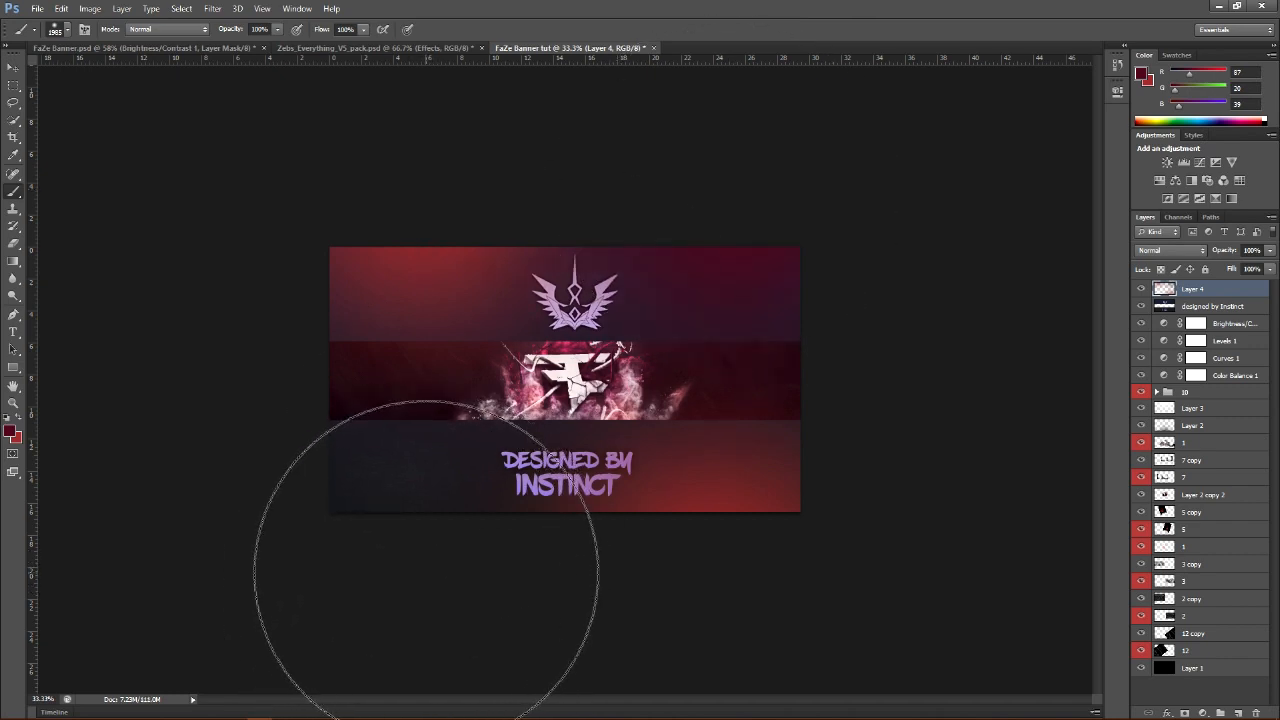
left_click(426, 572)
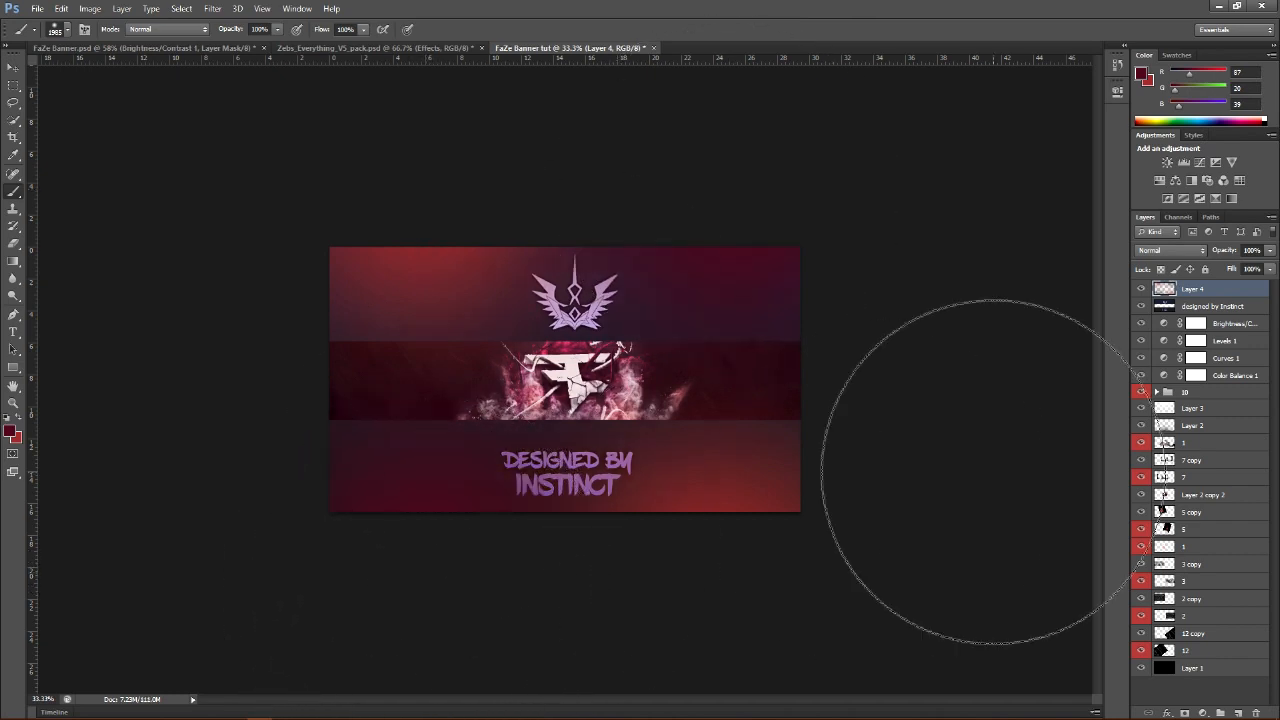
Delete Layer 4's paint above and below the center strip and move the layer beneath "designed by Instinct"
left_click(14, 87)
right_click(14, 87)
left_click(14, 87)
left_click_drag(293, 219, 1109, 337)
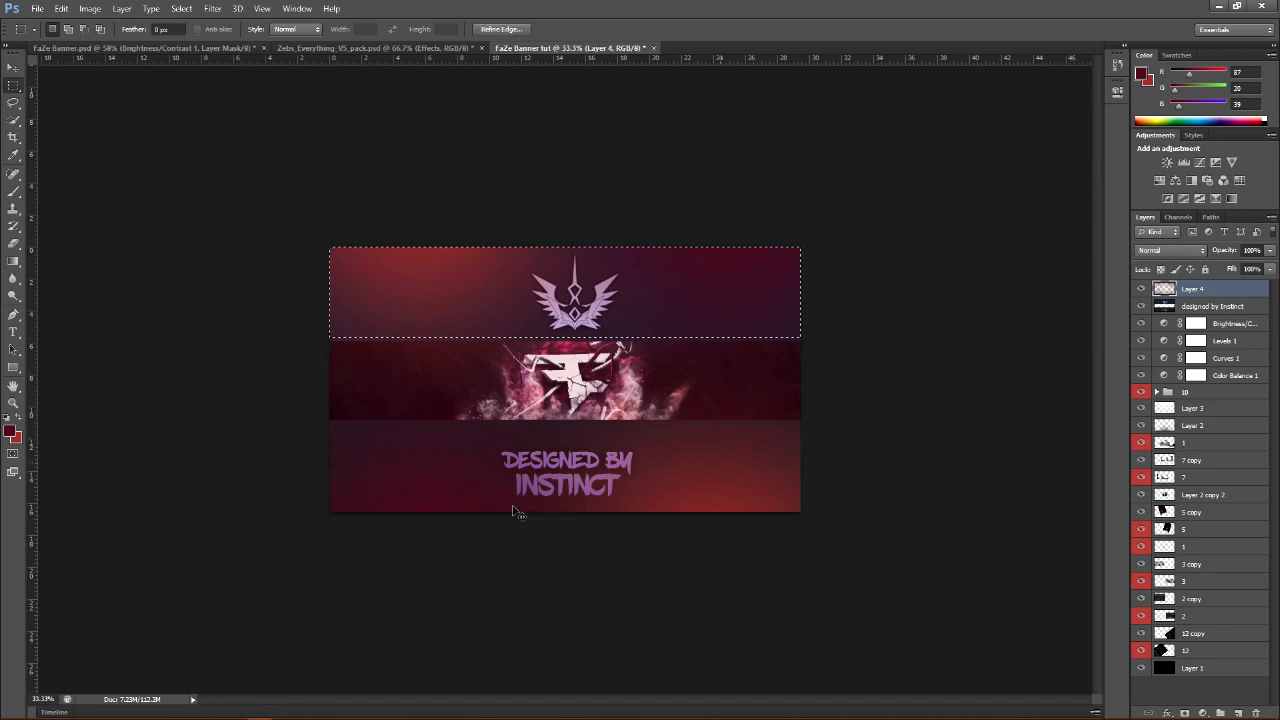
key("Delete")
key("ctrl+d")
left_click_drag(291, 578, 974, 424)
key("Delete")
key("ctrl+d")
left_click_drag(1243, 292, 1235, 316)
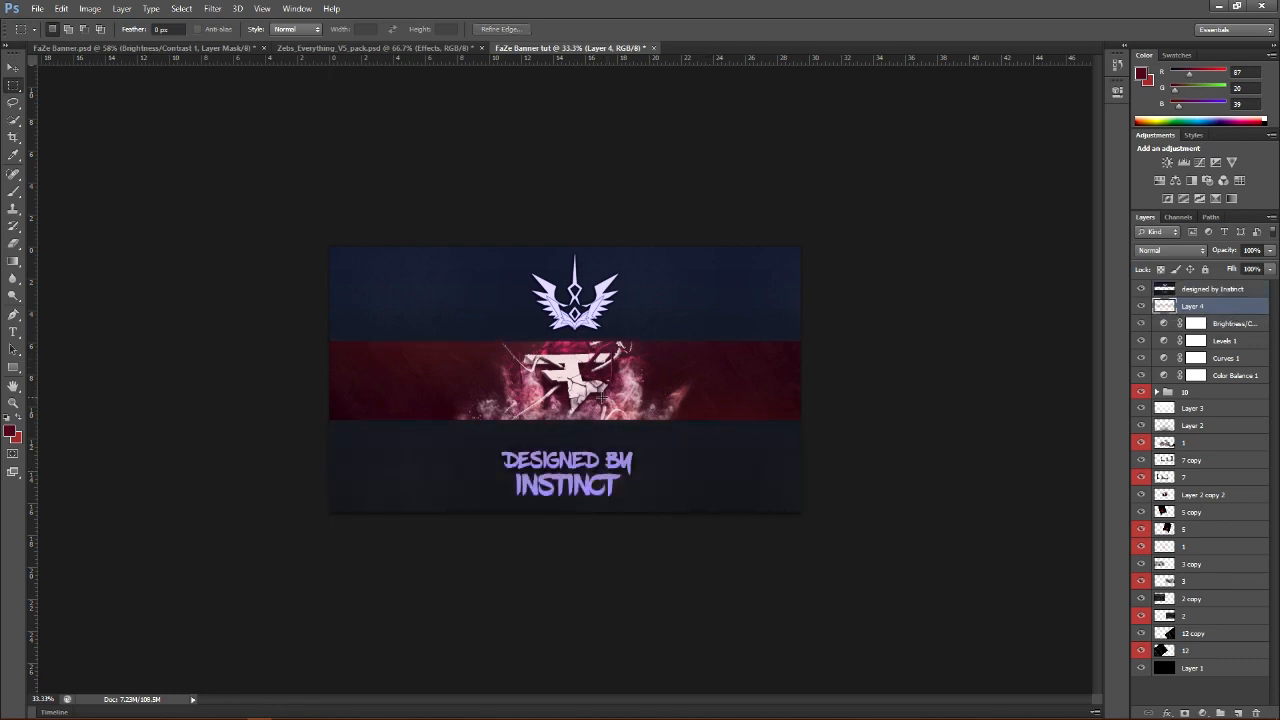
Lower Layer 4's opacity to 30% and compare the banner with and without the red and maroon tint
left_click(13, 402)
left_click_drag(532, 421, 615, 405)
left_click_drag(1271, 257, 1227, 273)
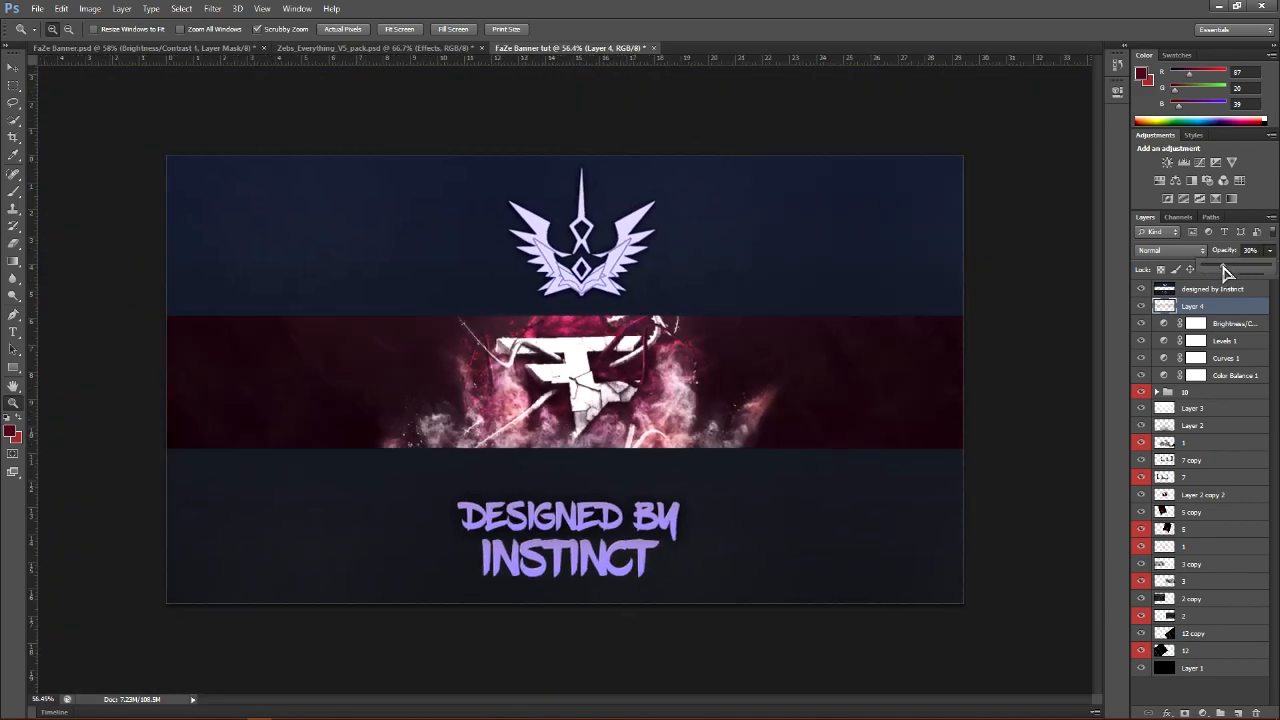
left_click(1141, 307)
left_click(1141, 307)
Duplicate all layers from Layer 4 down to Layer 1 and merge the duplicates into a single layer
left_click(1232, 677, "shift")
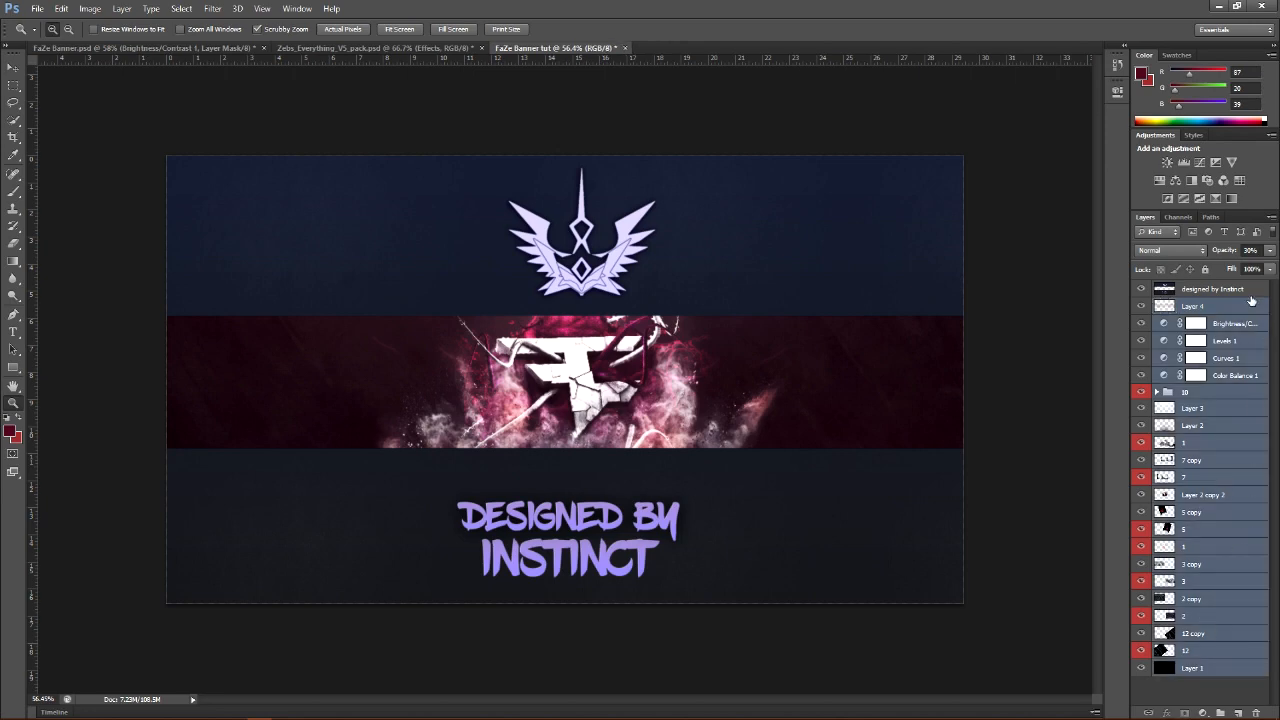
key("ctrl+j")
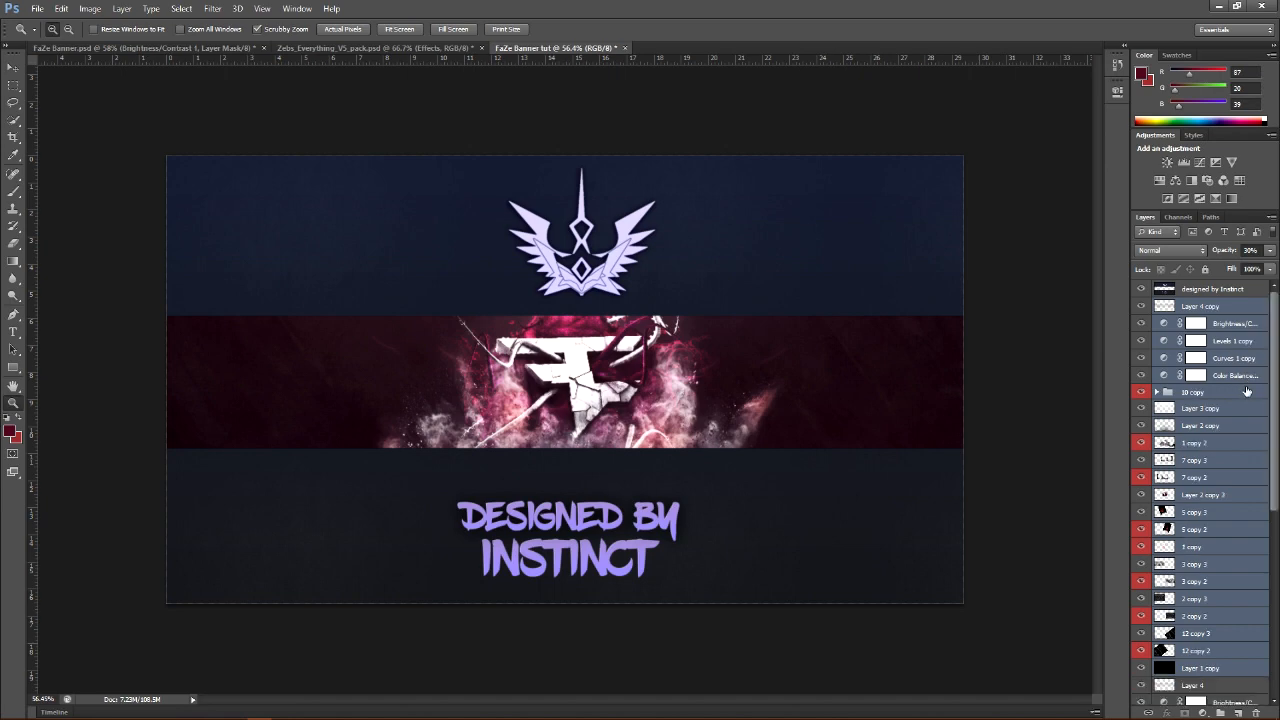
right_click(1242, 417)
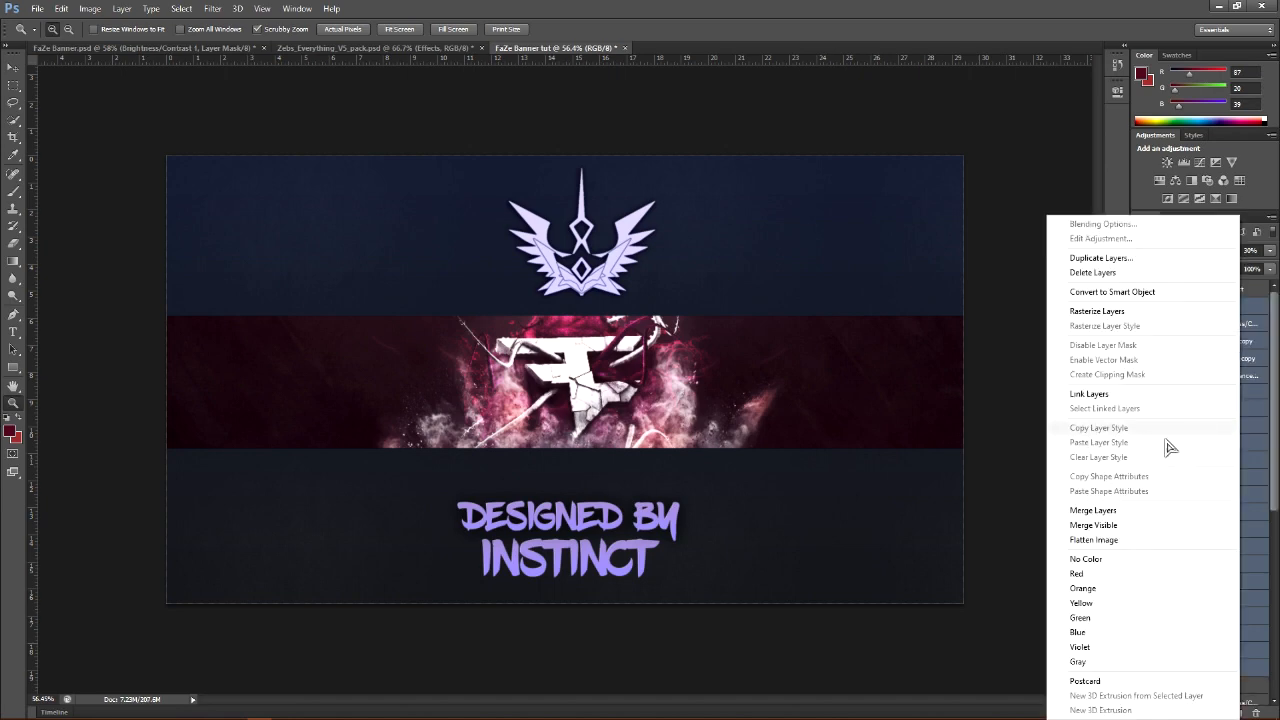
left_click(1095, 514)
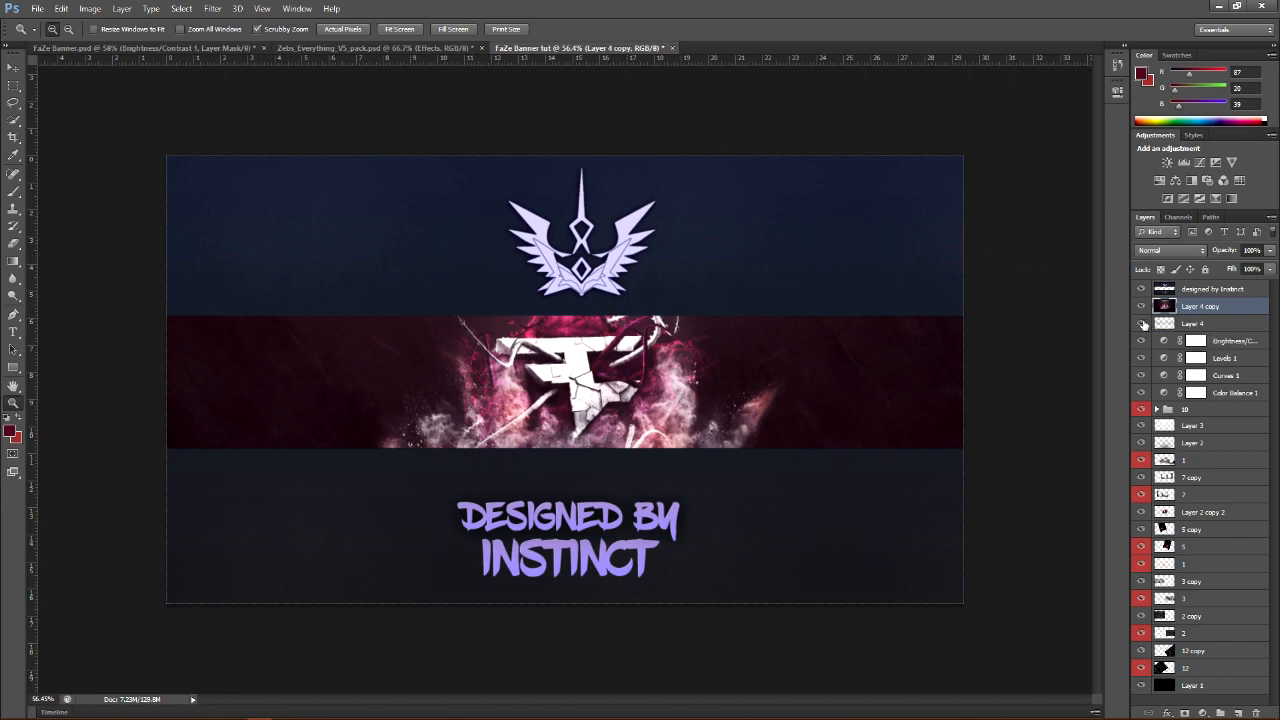
Hide every layer beneath the merged Layer 4 copy and check the banner without the "designed by Instinct" overlay
left_click_drag(1141, 325, 1136, 702)
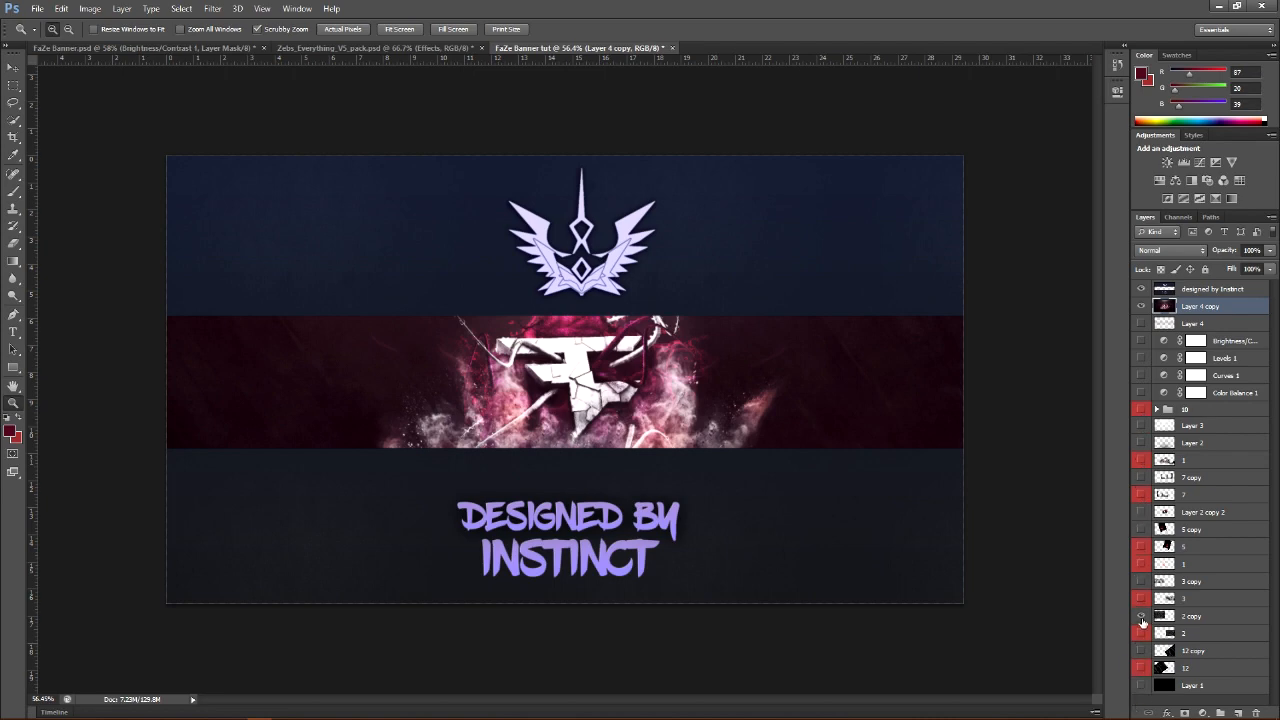
left_click(1140, 290)
left_click(1141, 290)
left_click(14, 67)
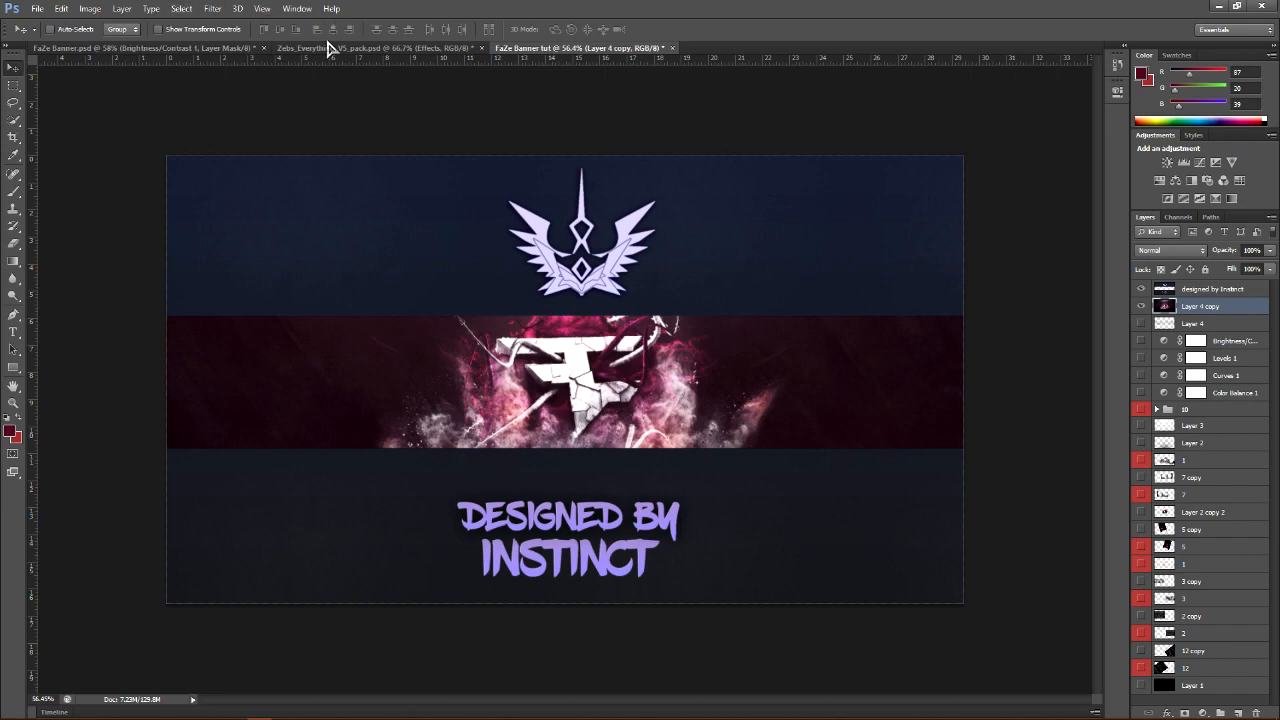
Try to save the banner as FaZe Banner tut.psd in the Documents folder
key("ctrl+s")
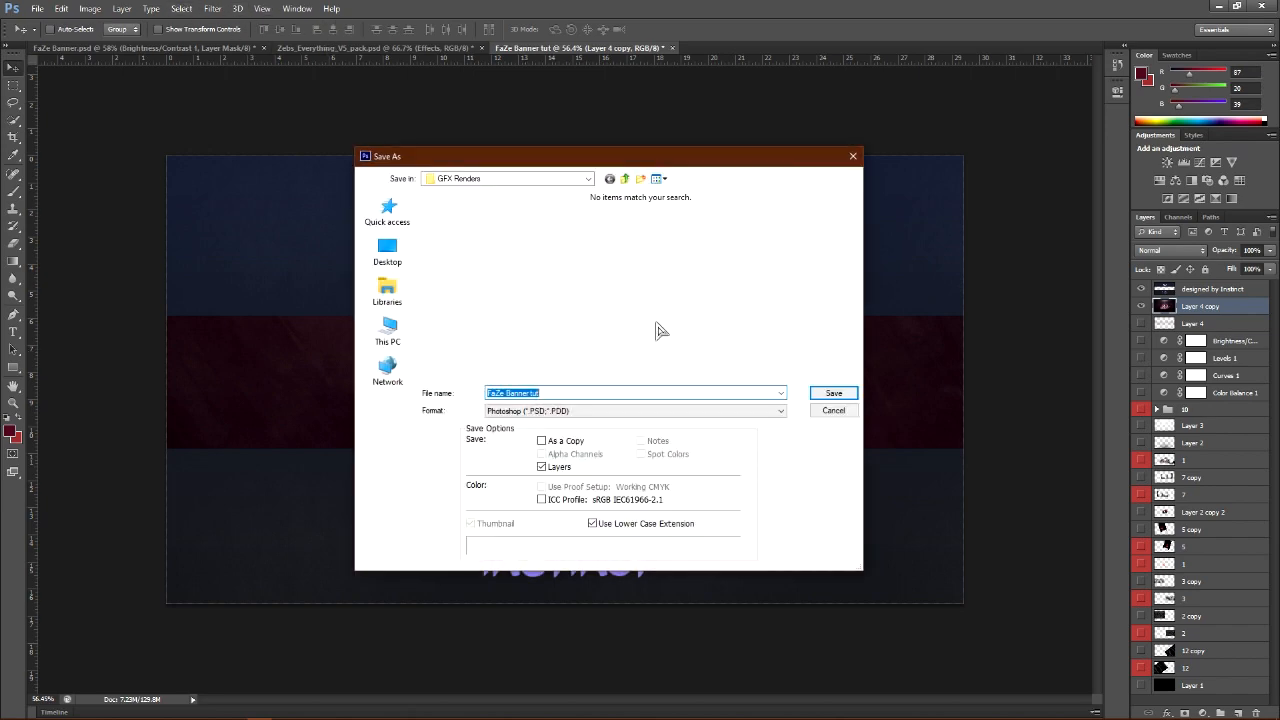
left_click(518, 179)
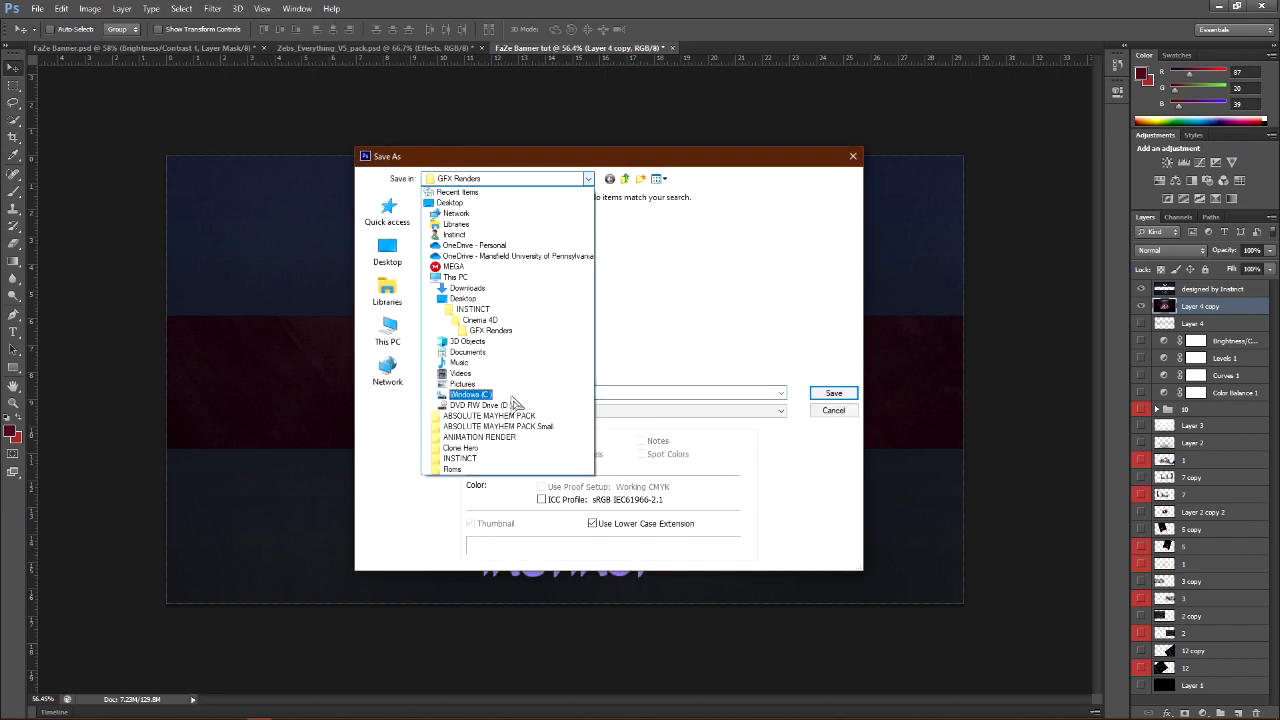
left_click(467, 352)
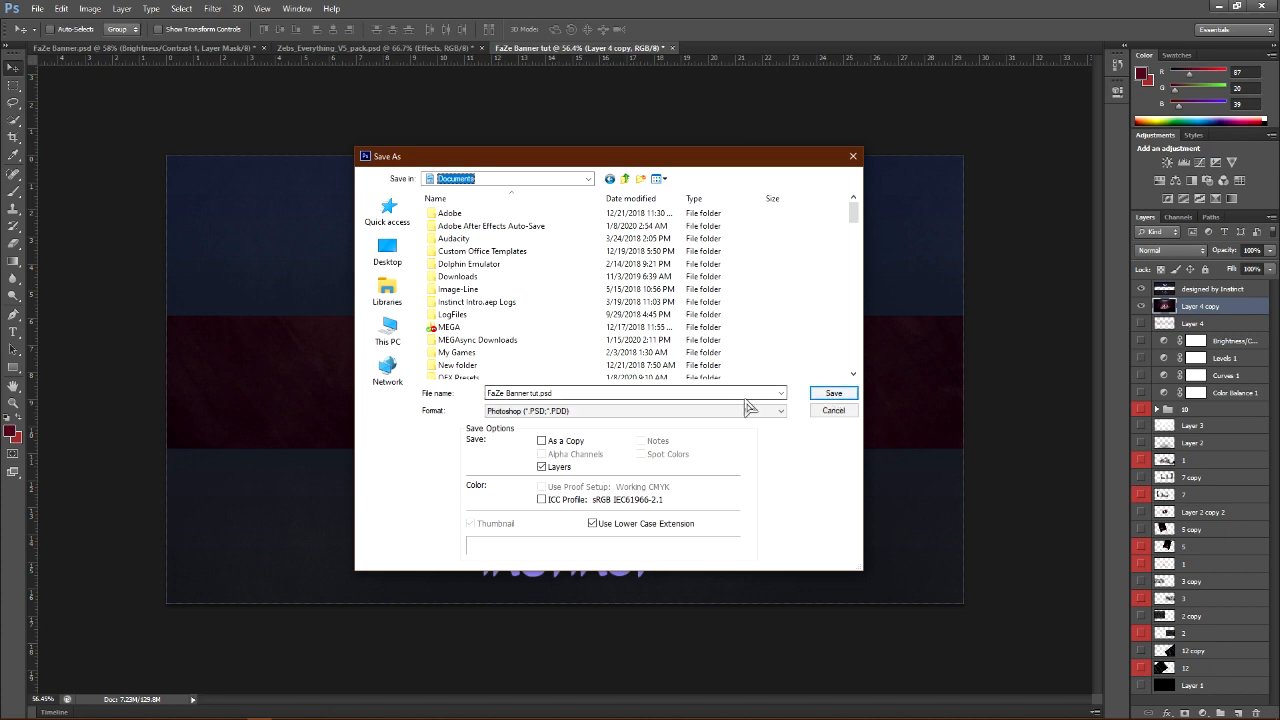
left_click(834, 393)
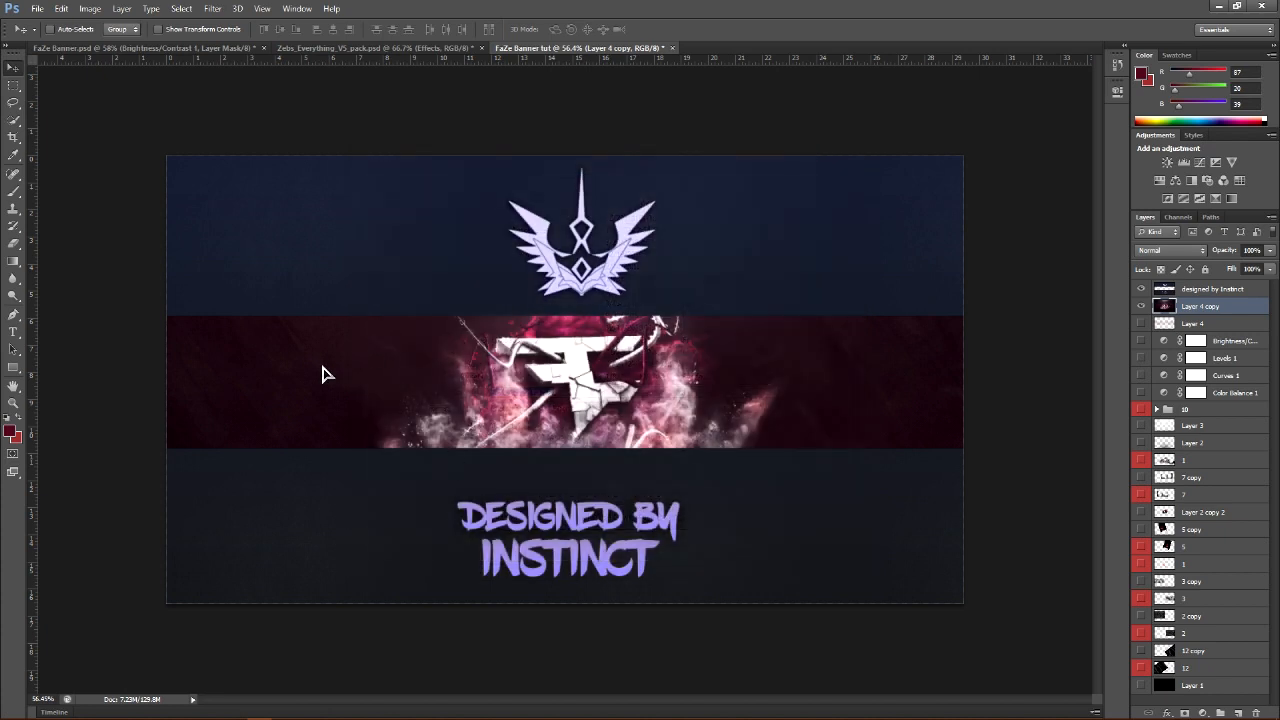
left_click(789, 219)
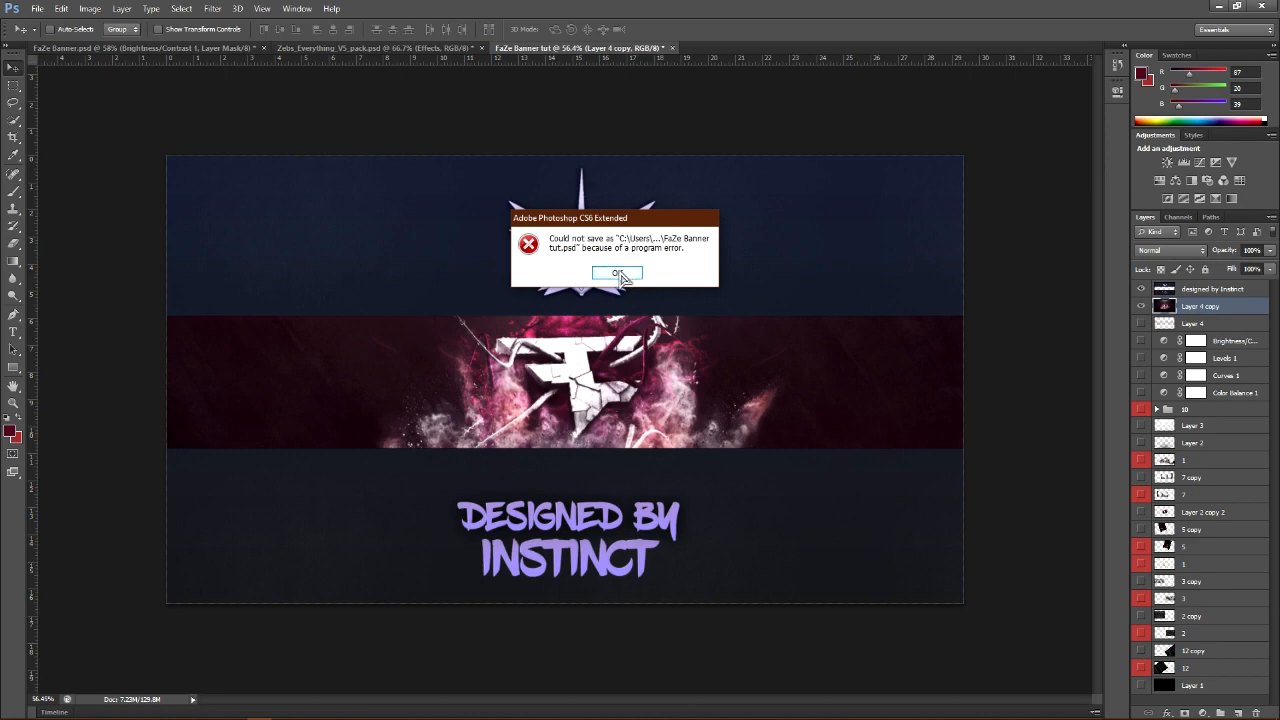
left_click(620, 276)
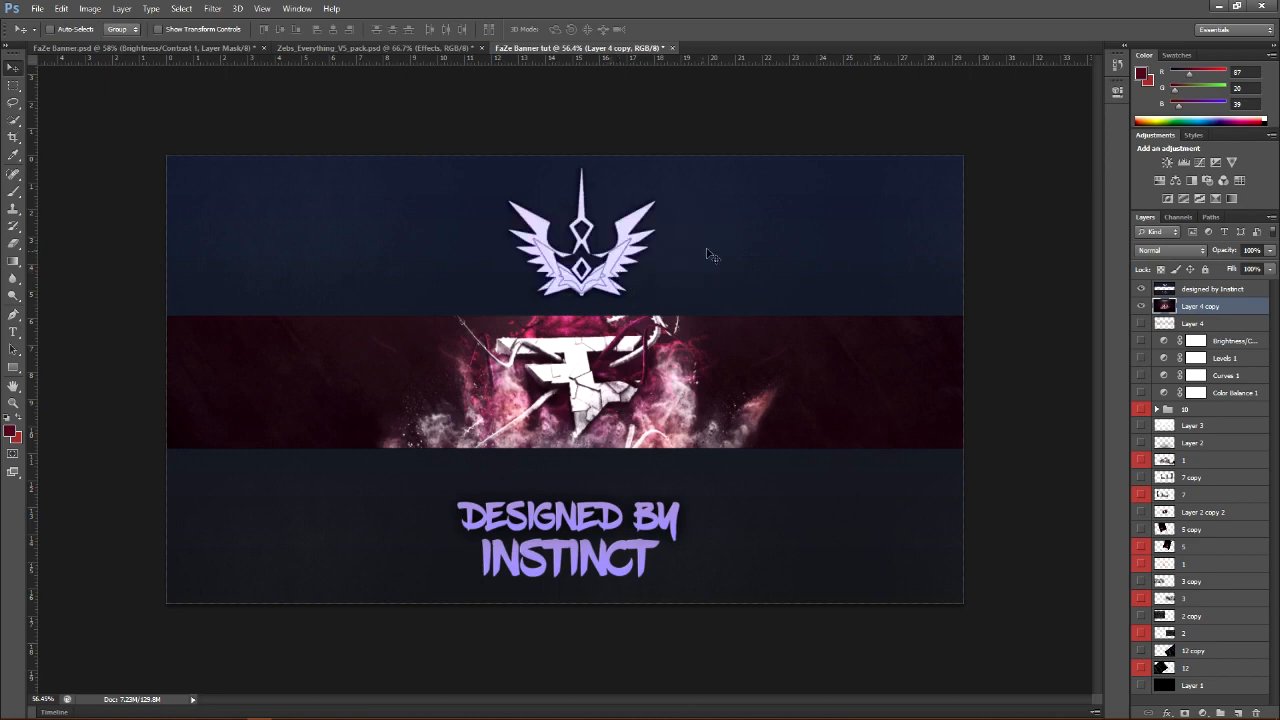
Create a new transparent 2120 x 1192 pixel document named "FaZe Banner tut fix" at 72 pixels/inch
left_click(37, 8)
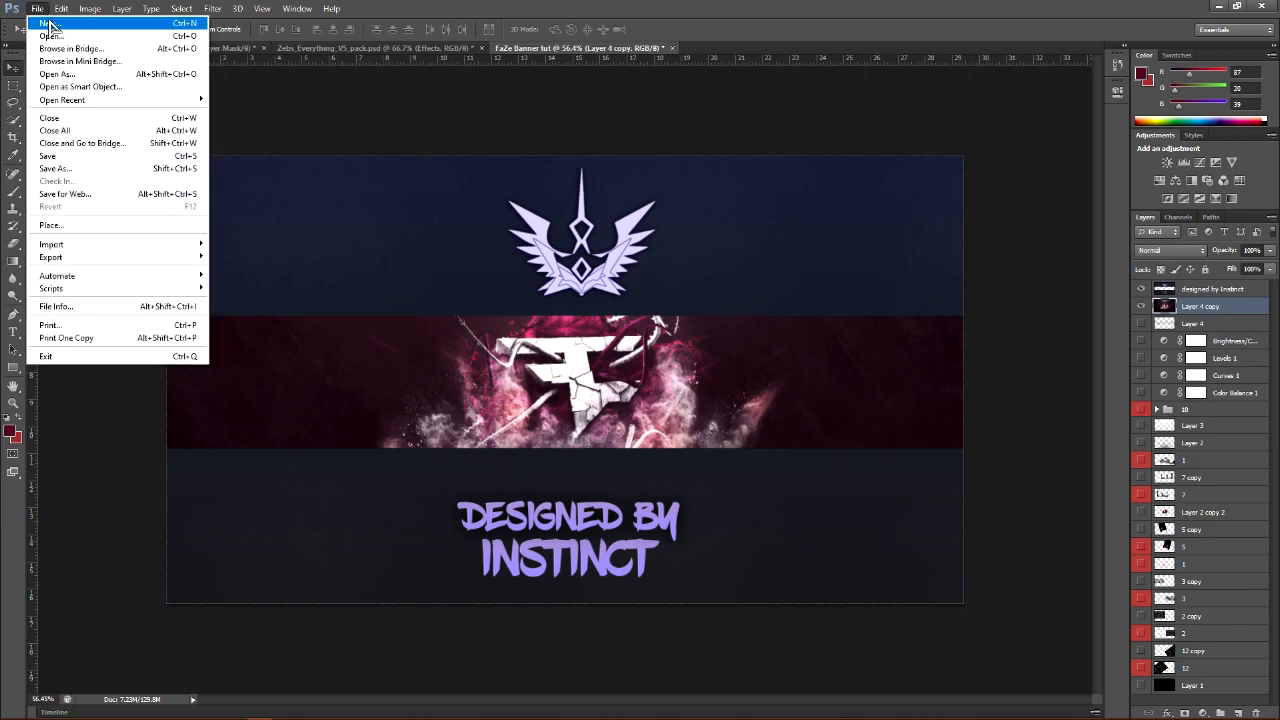
left_click(45, 33)
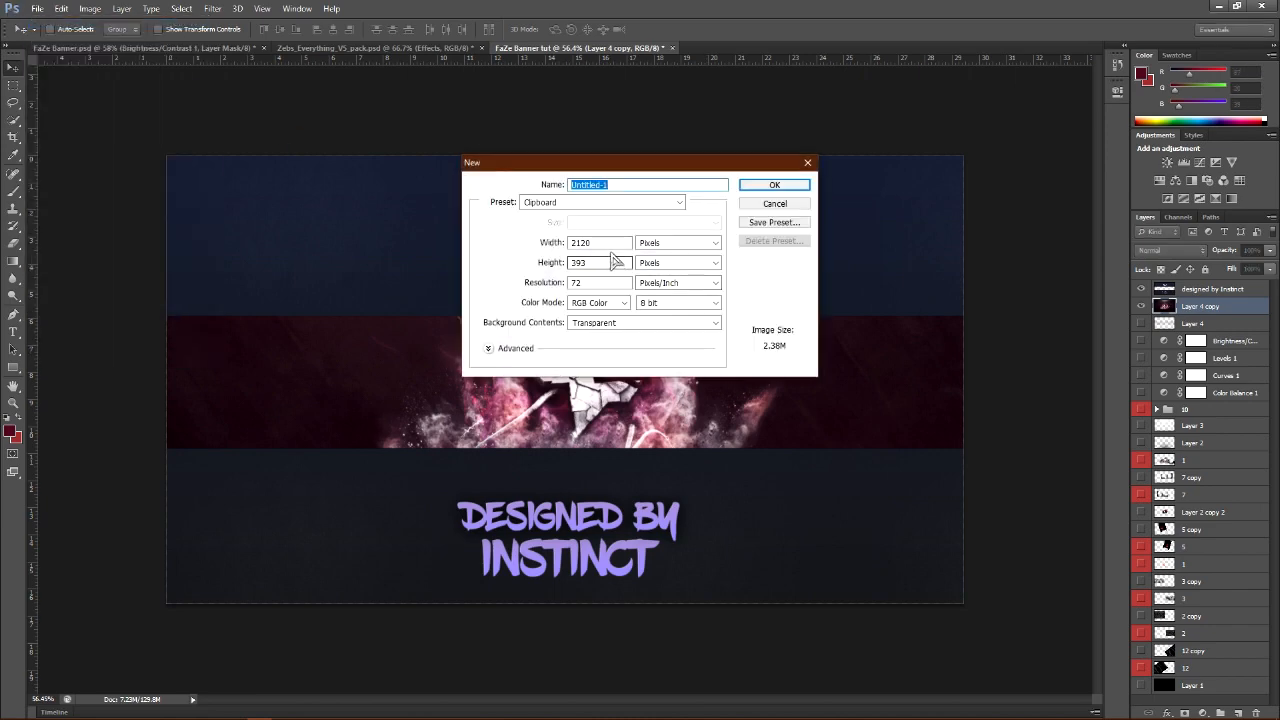
double_click(587, 262)
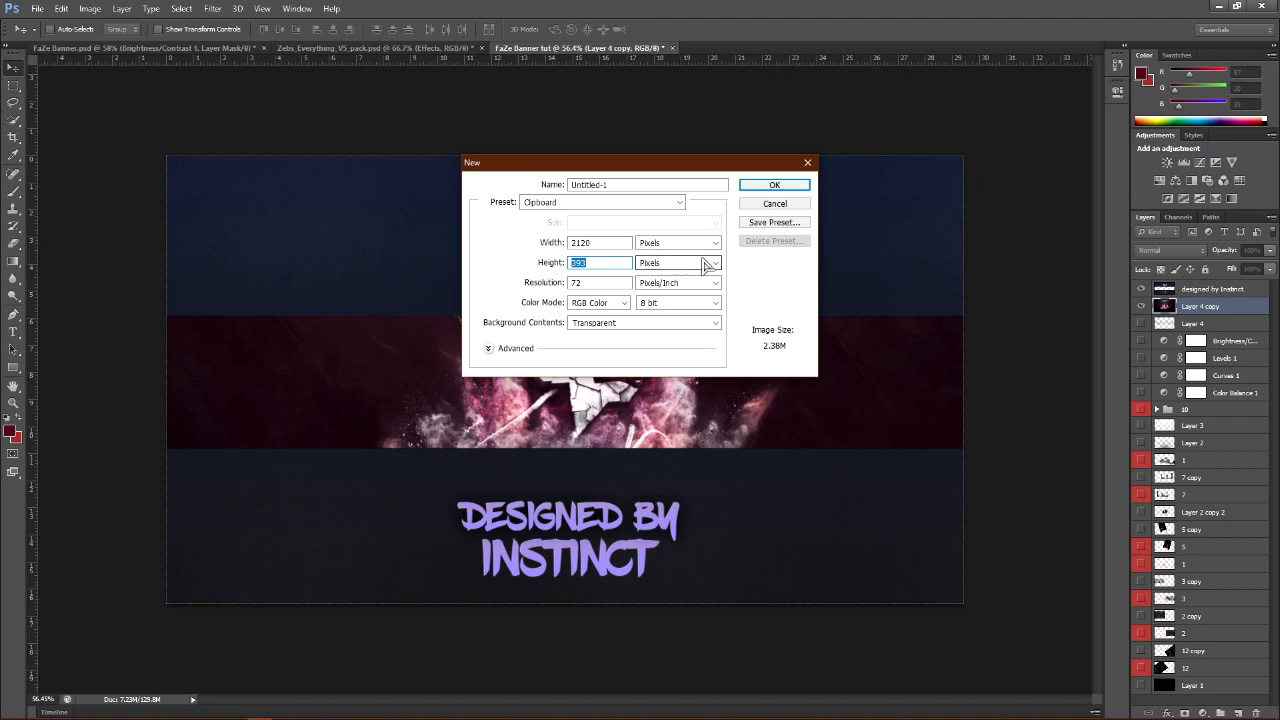
type("1192")
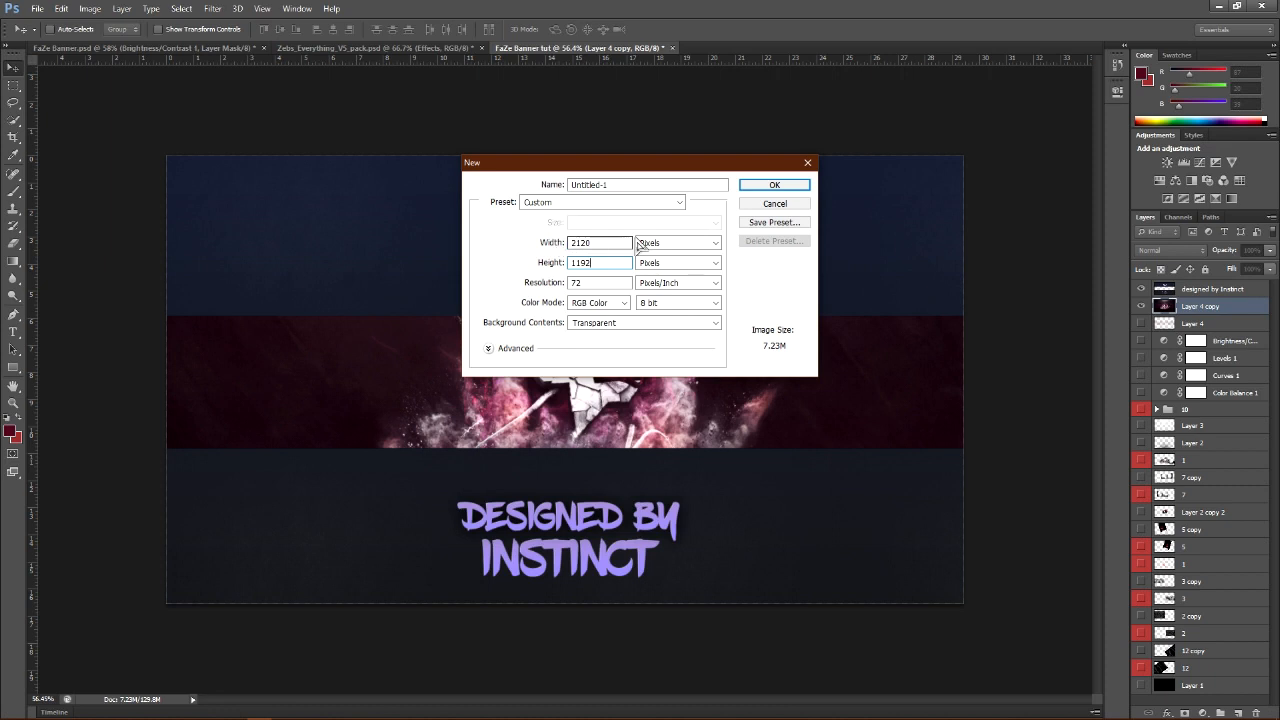
left_click(620, 184)
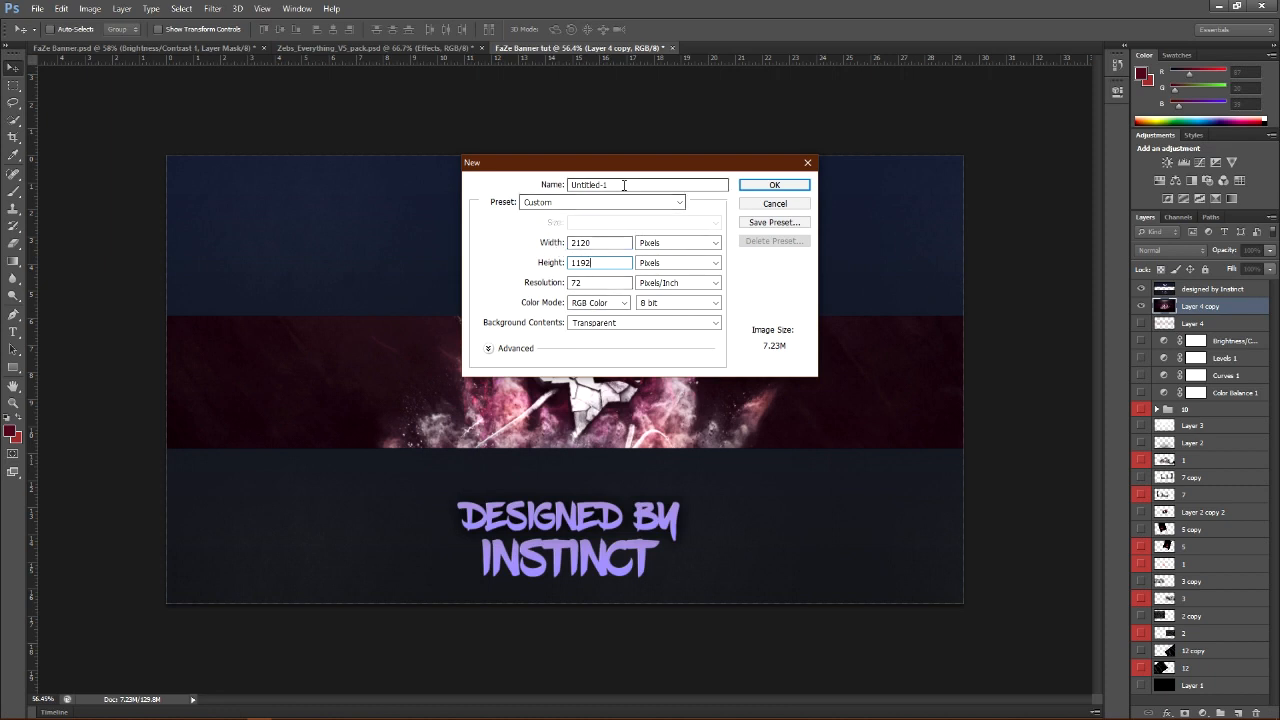
key("BackSpace")
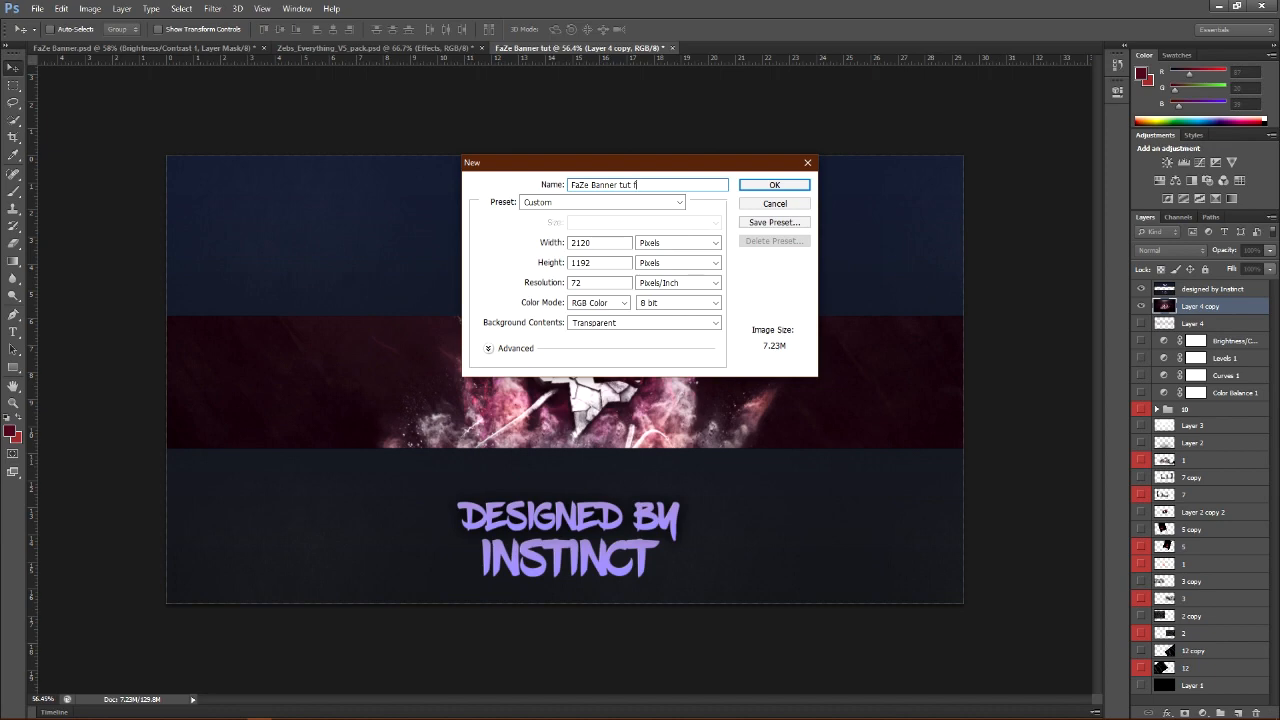
left_click(774, 185)
Return to the FaZe Banner tut document and make all hidden layers below Layer 4 copy visible again
left_click(580, 48)
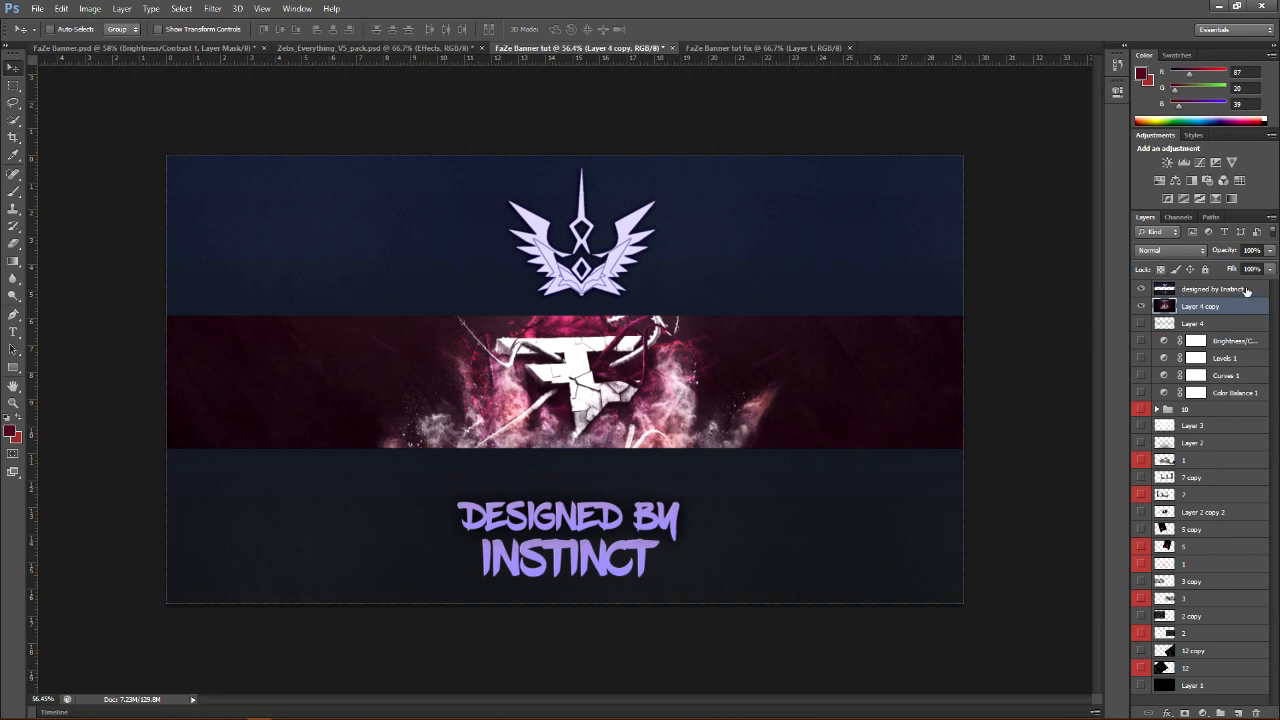
left_click(1245, 290)
left_click(1242, 308, "shift")
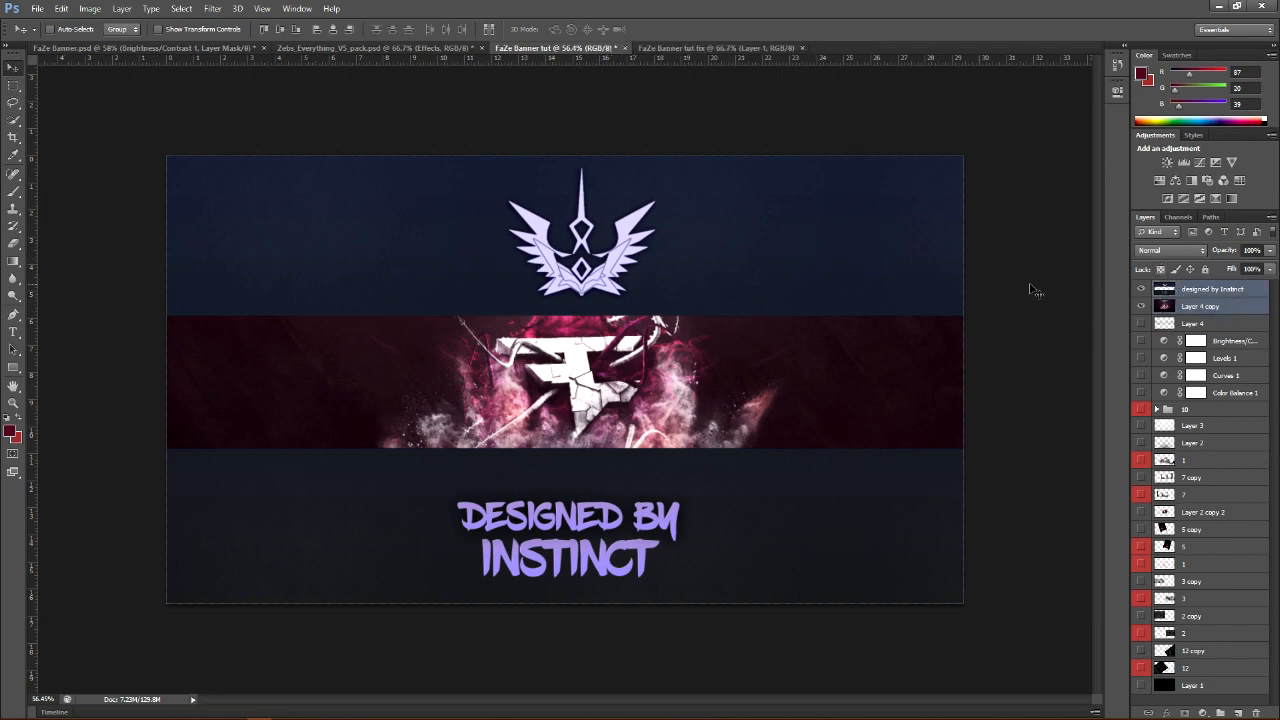
left_click_drag(1144, 330, 1142, 686)
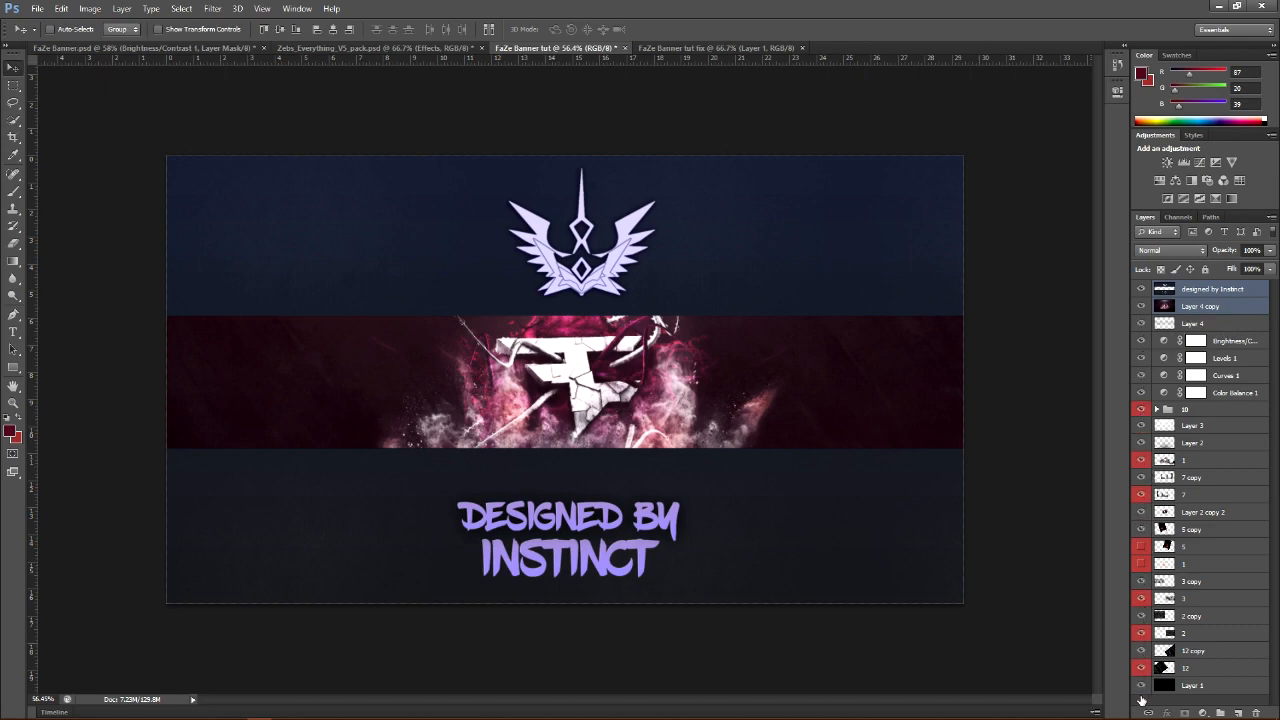
Copy all layers from "designed by Instinct" to Layer 1 into FaZe Banner tut fix and move them toward the canvas's upper-left corner
left_click(1237, 326)
left_click(1250, 290)
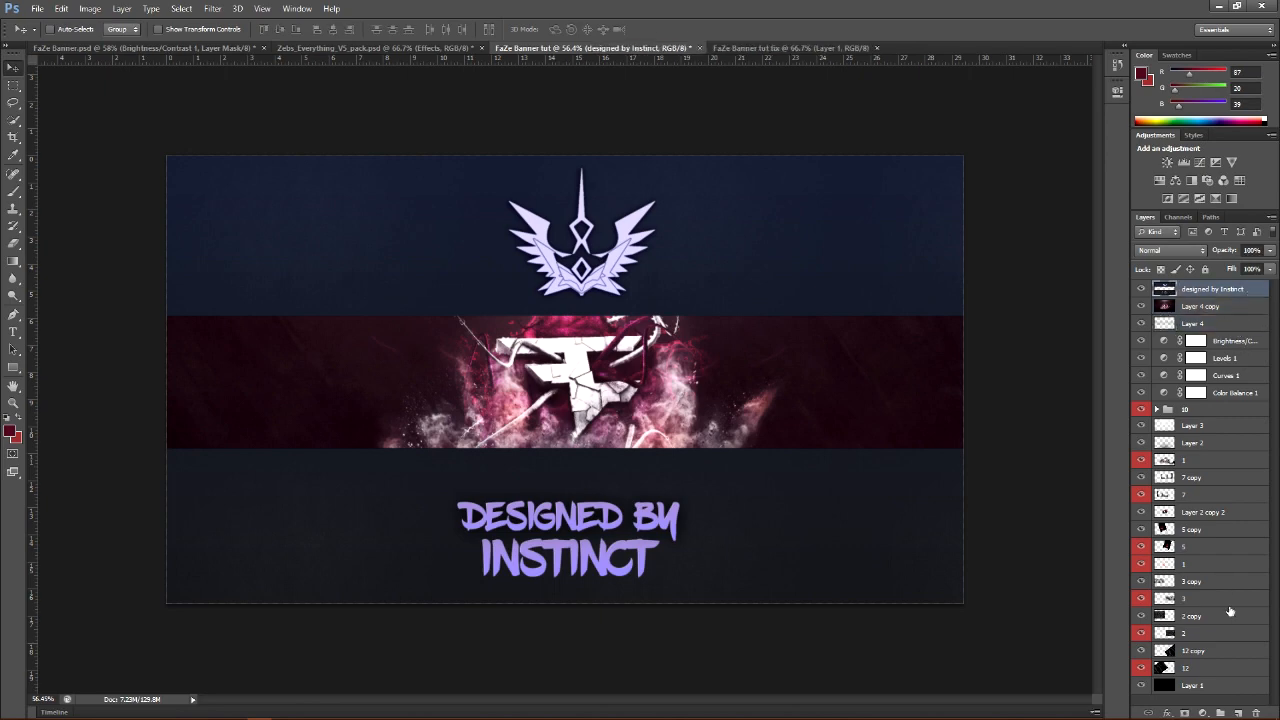
left_click(1234, 689, "shift")
left_click_drag(675, 103, 436, 218)
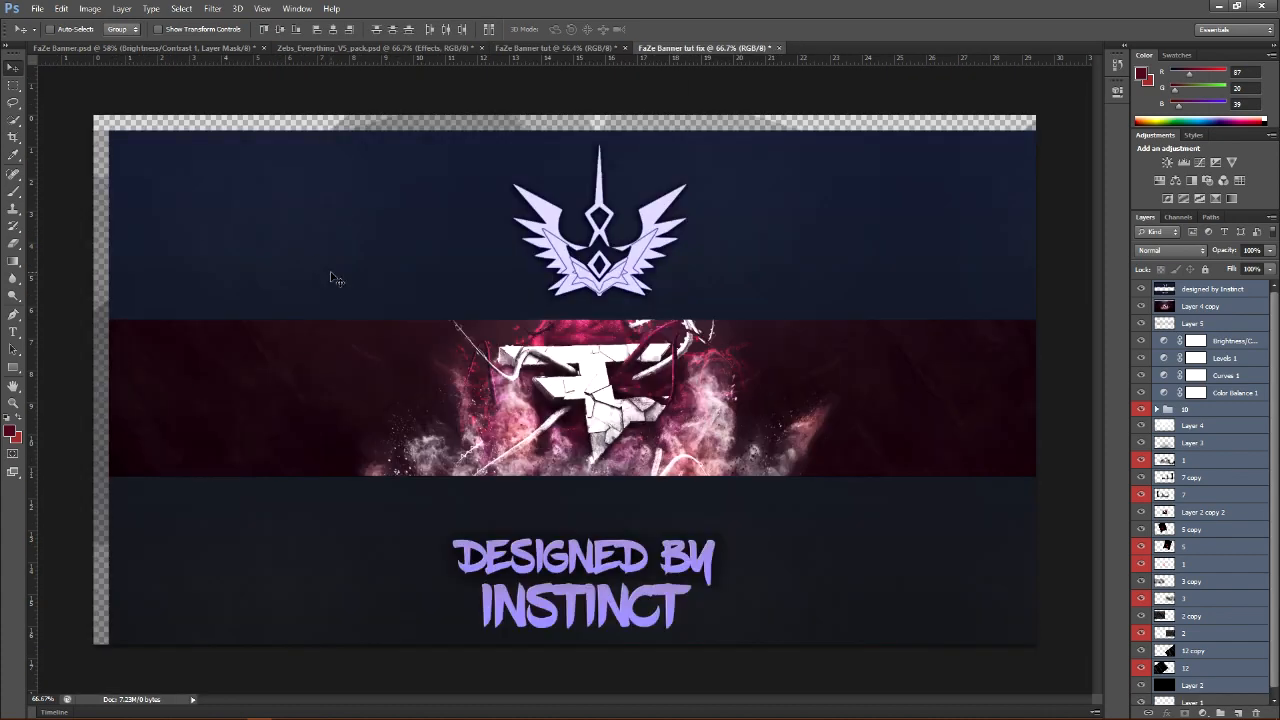
left_click_drag(308, 261, 305, 254)
left_click_drag(446, 241, 395, 56)
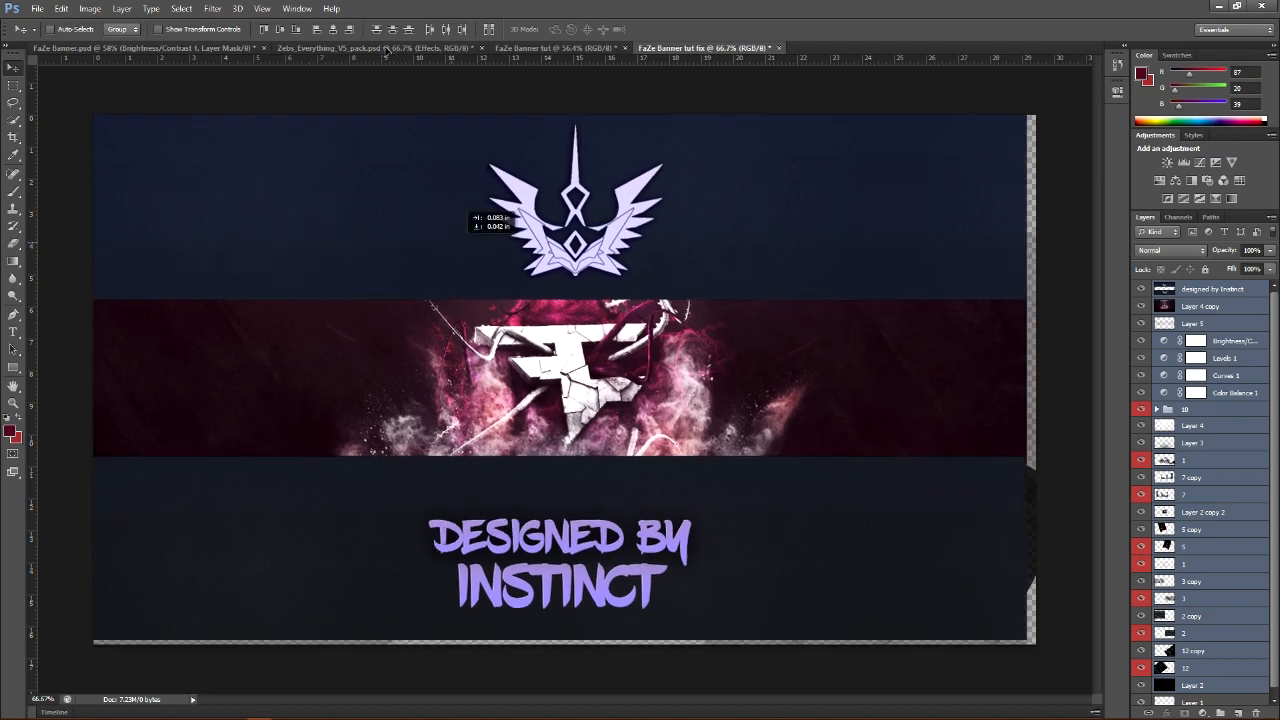
Close the Zebs_Everything_V5_pack.psd document without saving its changes
left_click(386, 50)
left_click(481, 48)
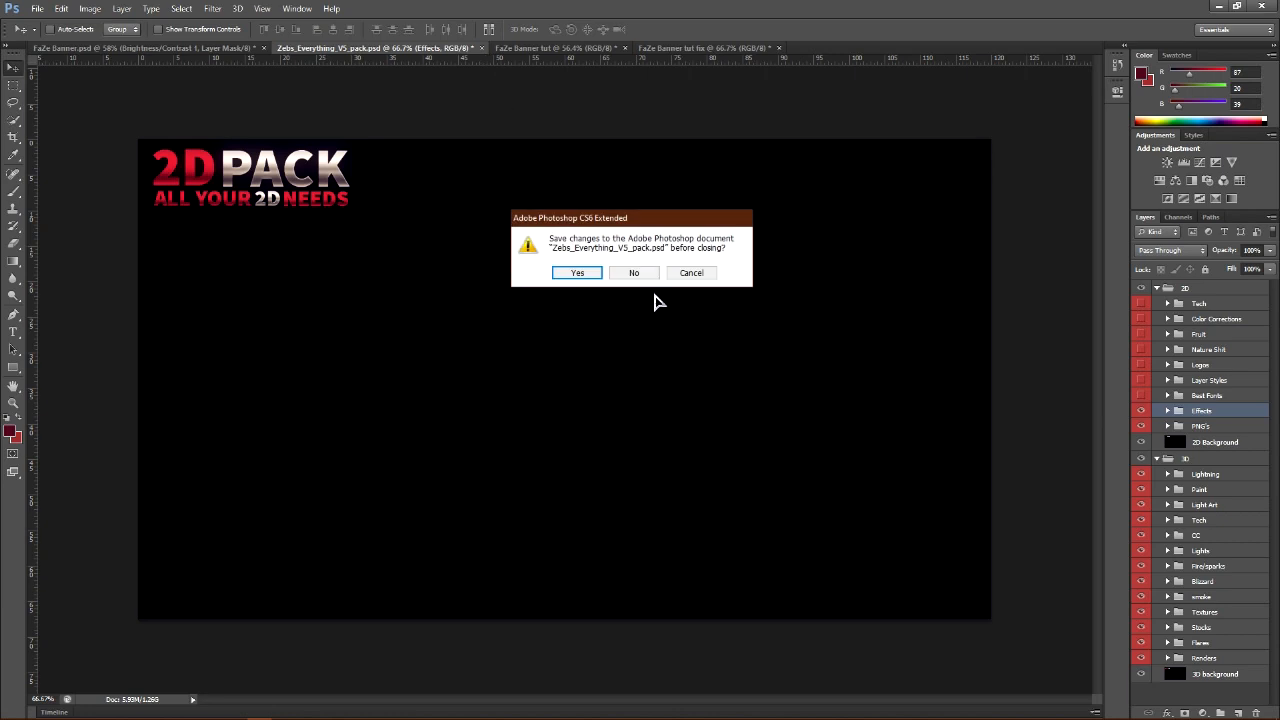
left_click(634, 272)
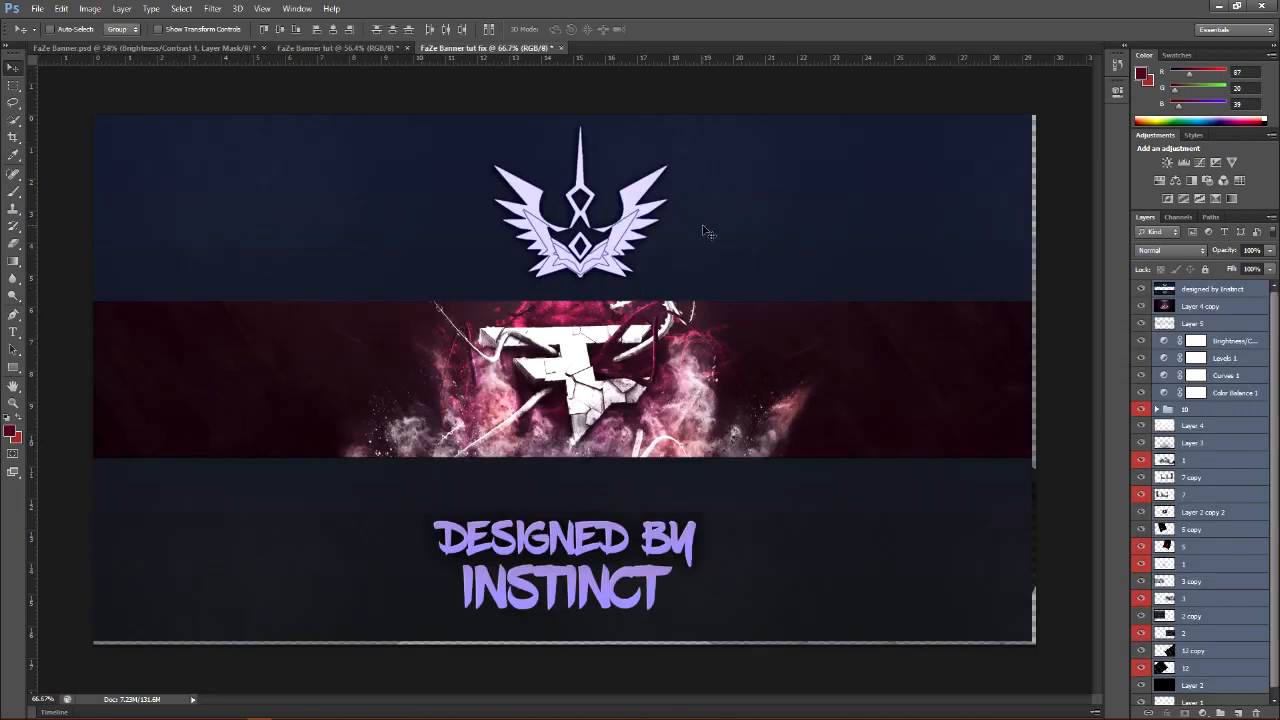
Align the copied layers to fill the FaZe Banner tut fix canvas and compare the result with the original document
left_click_drag(493, 222, 497, 226)
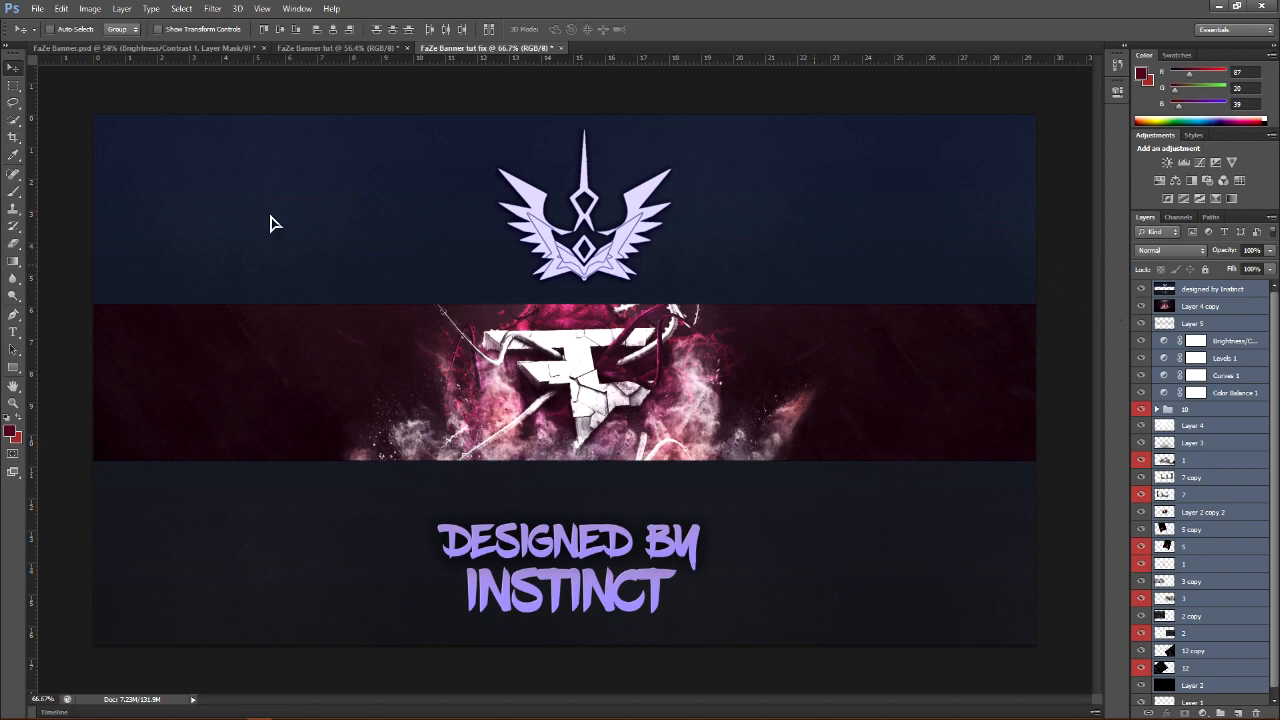
left_click(1261, 290)
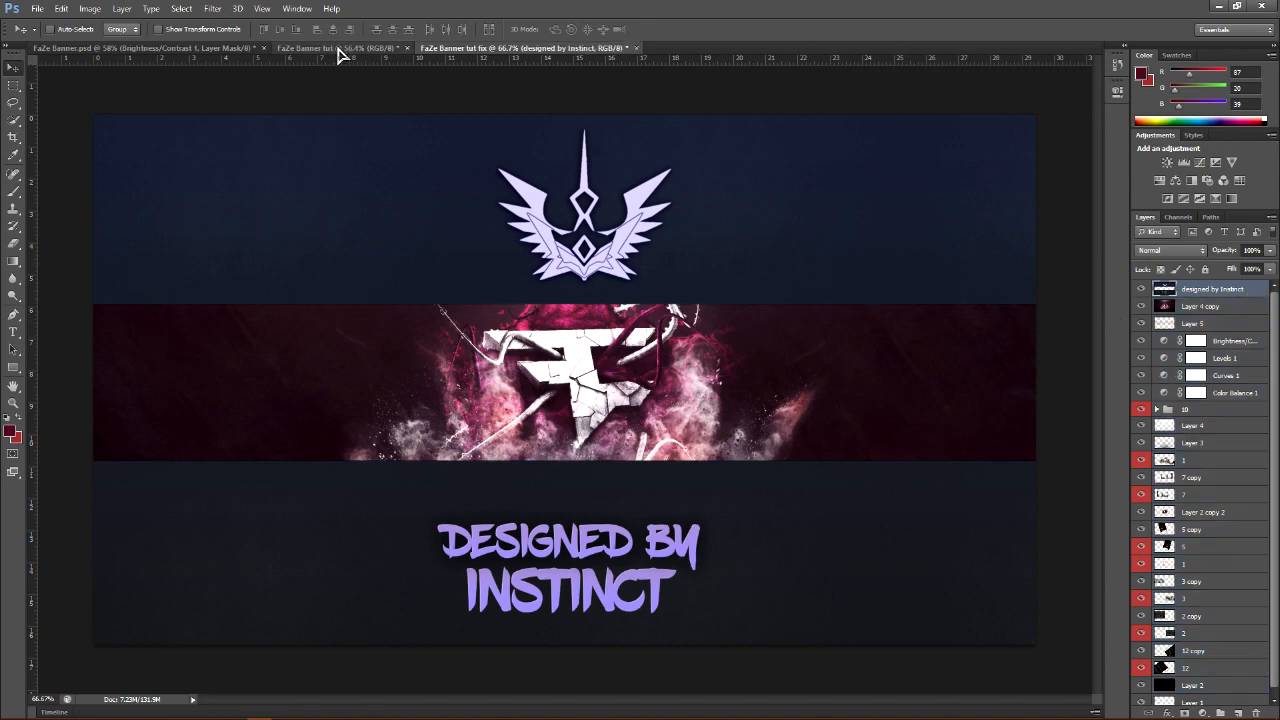
left_click(178, 50)
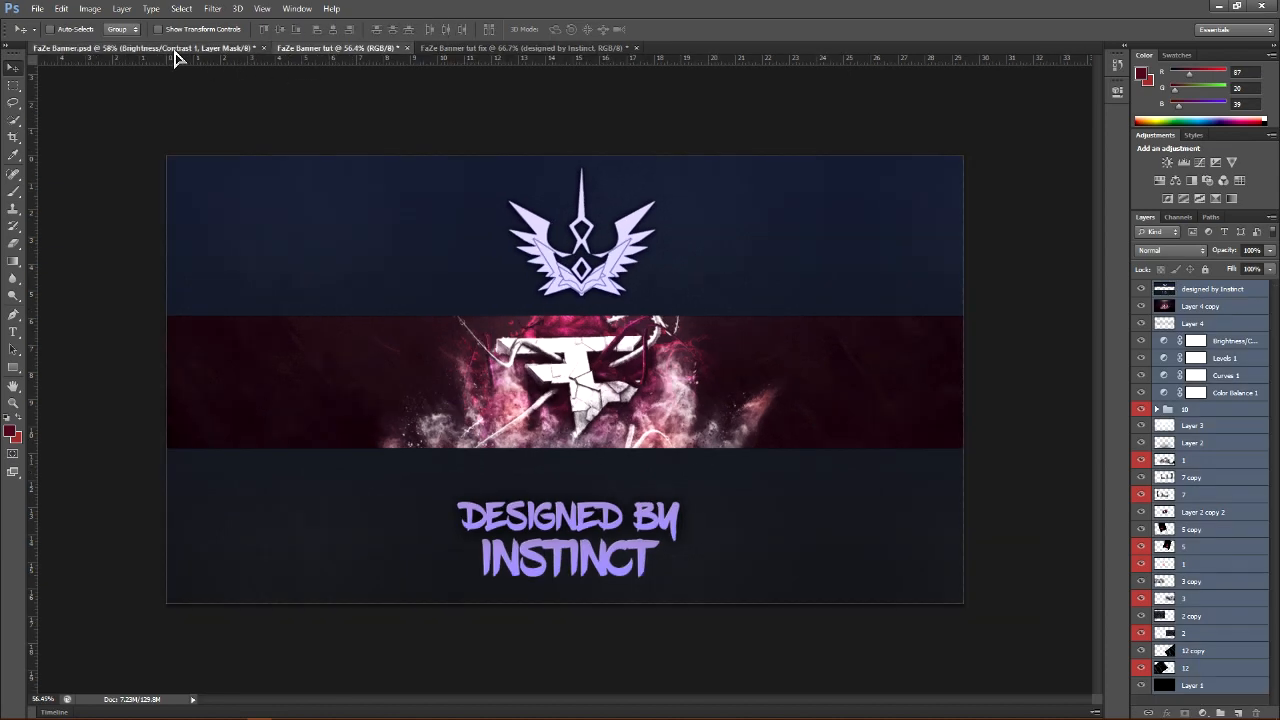
left_click(310, 50)
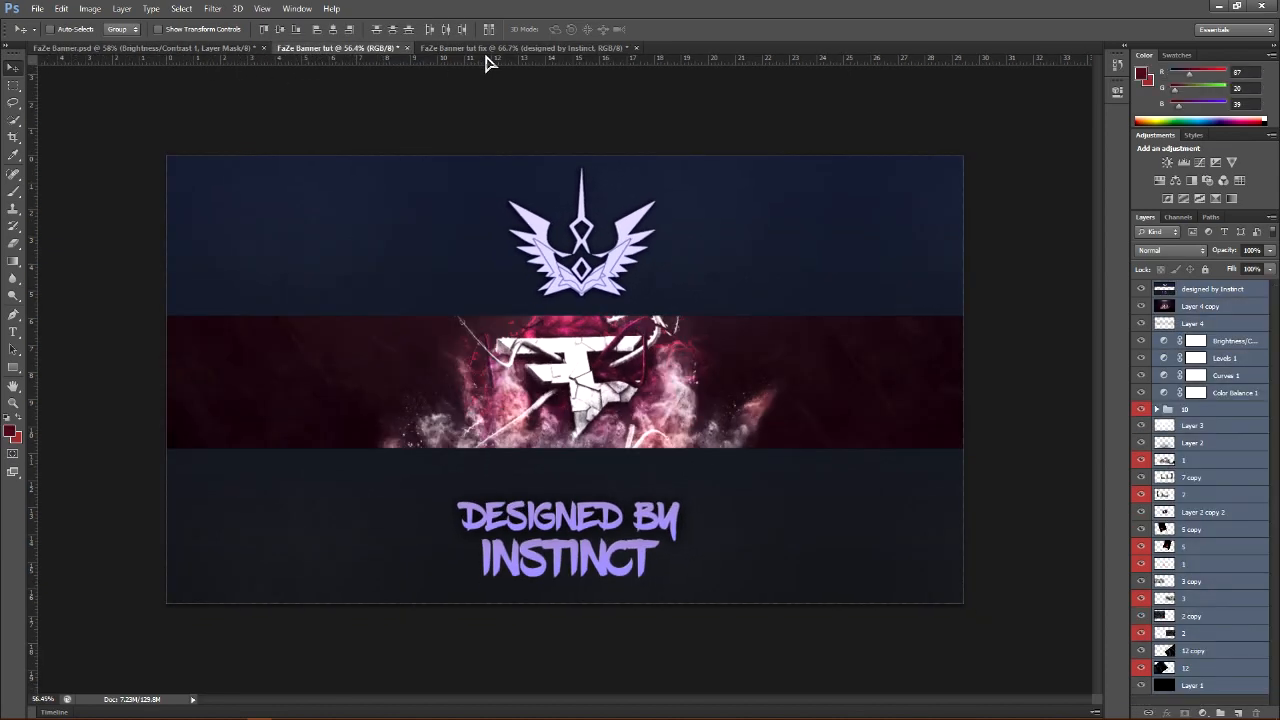
left_click(492, 50)
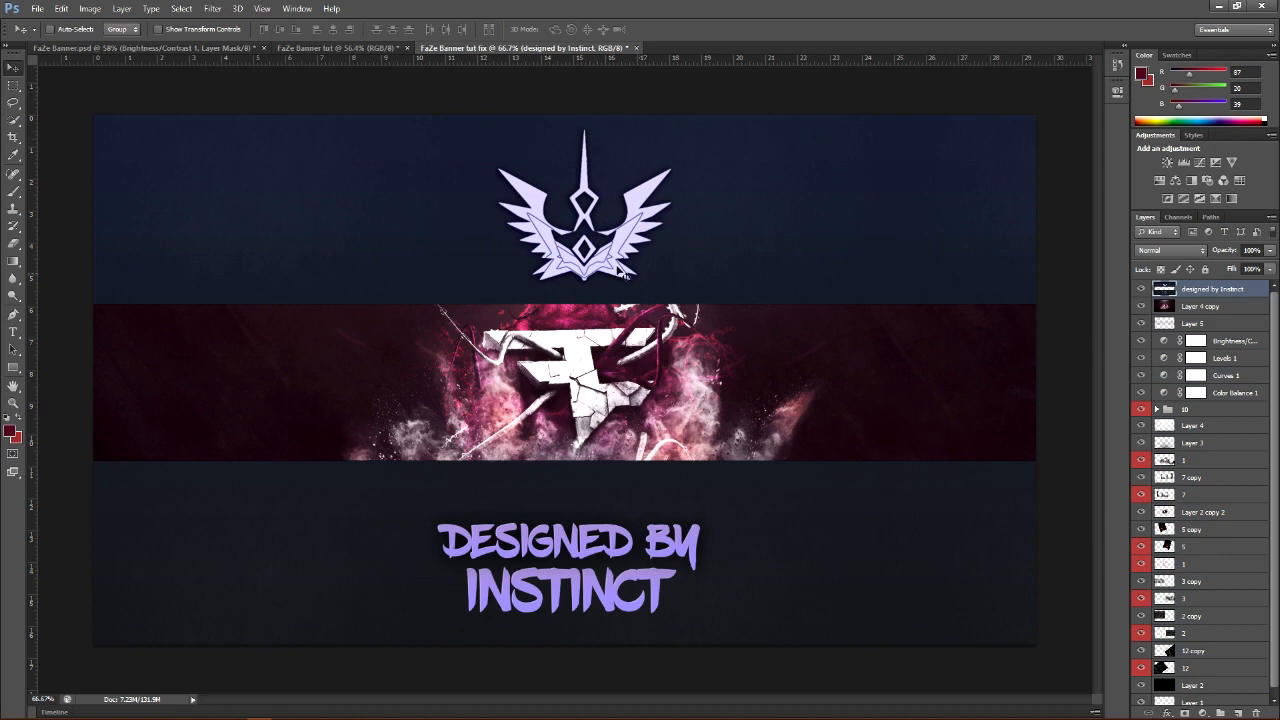
Save the new document as FaZe Banner tut fix in Photoshop format in the Documents folder
key("ctrl+shift+s")
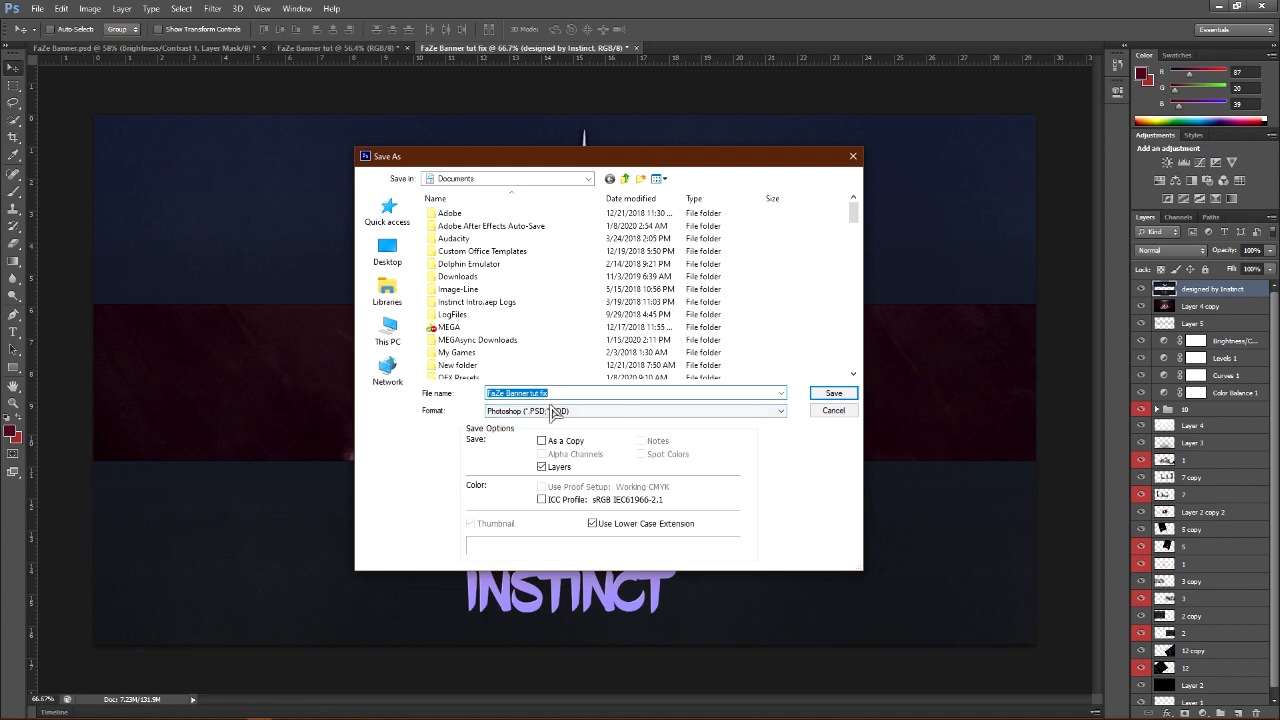
left_click(834, 394)
left_click(789, 215)
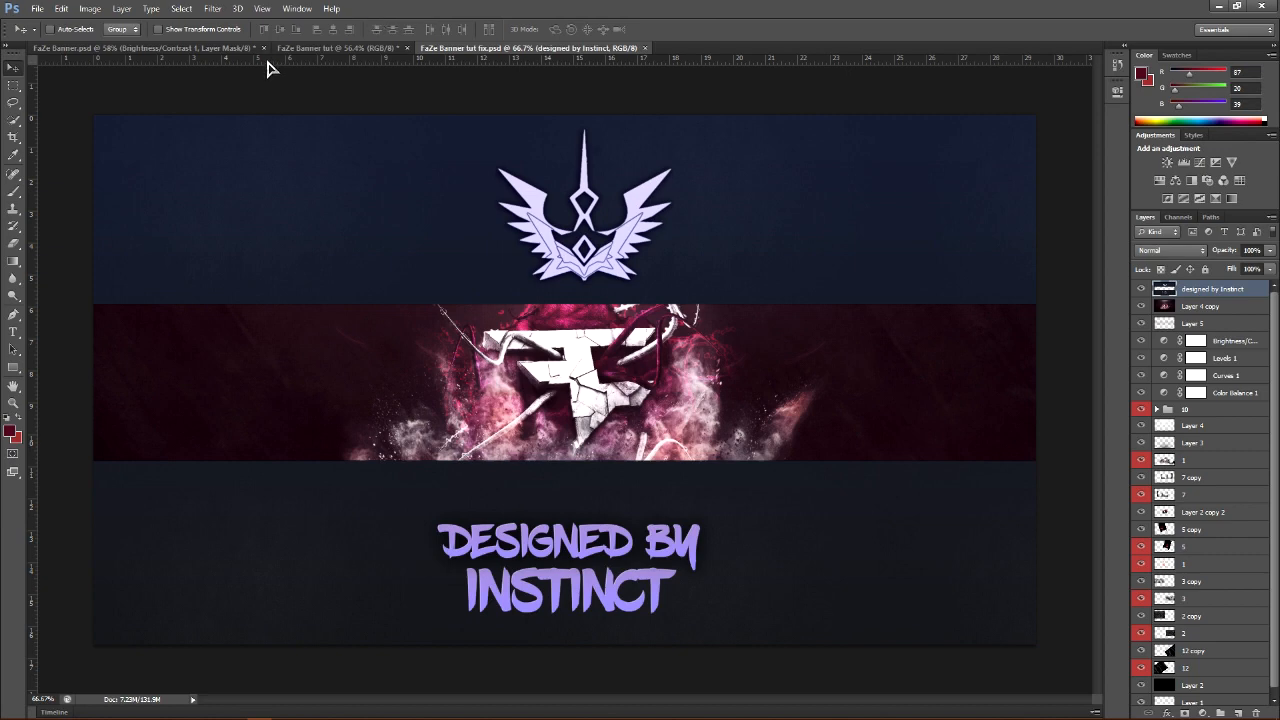
Select Layer 4 copy in FaZe Banner tut fix and hide all the layers beneath it
left_click(212, 8)
mouse_move(237, 8)
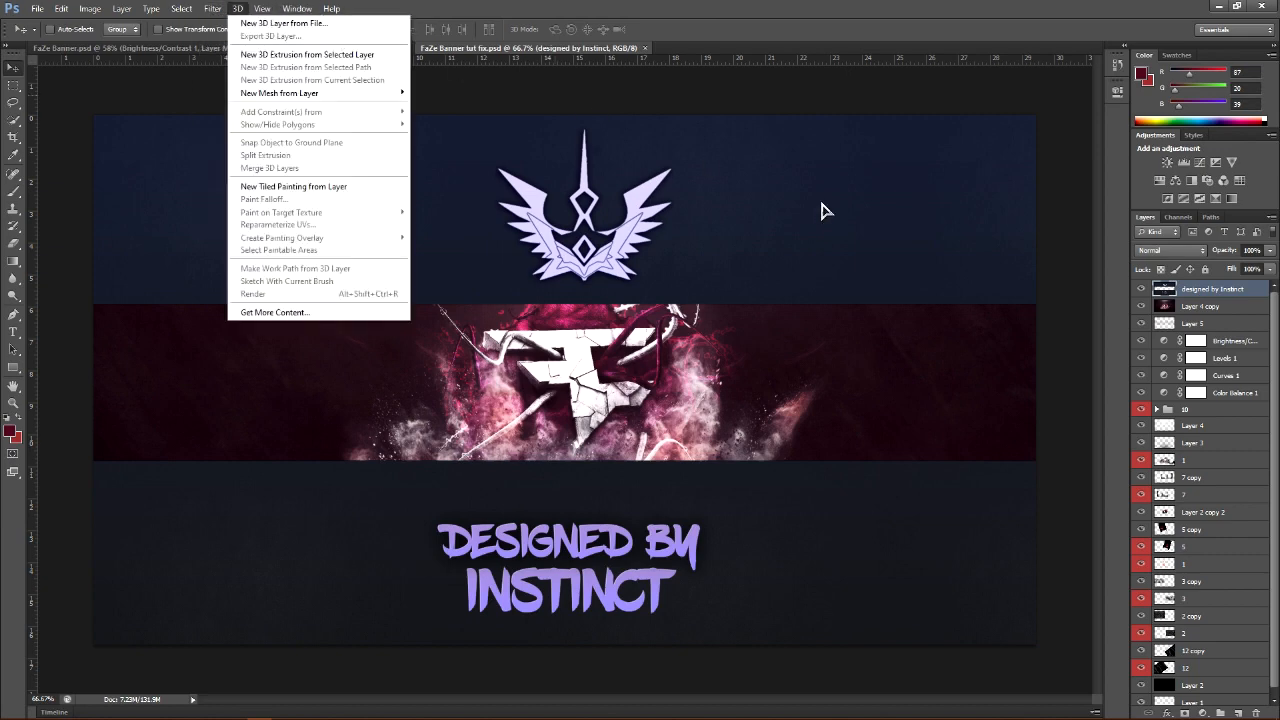
left_click(1238, 310)
left_click_drag(1143, 325, 1140, 716)
scroll(1232, 440, "up", 1)
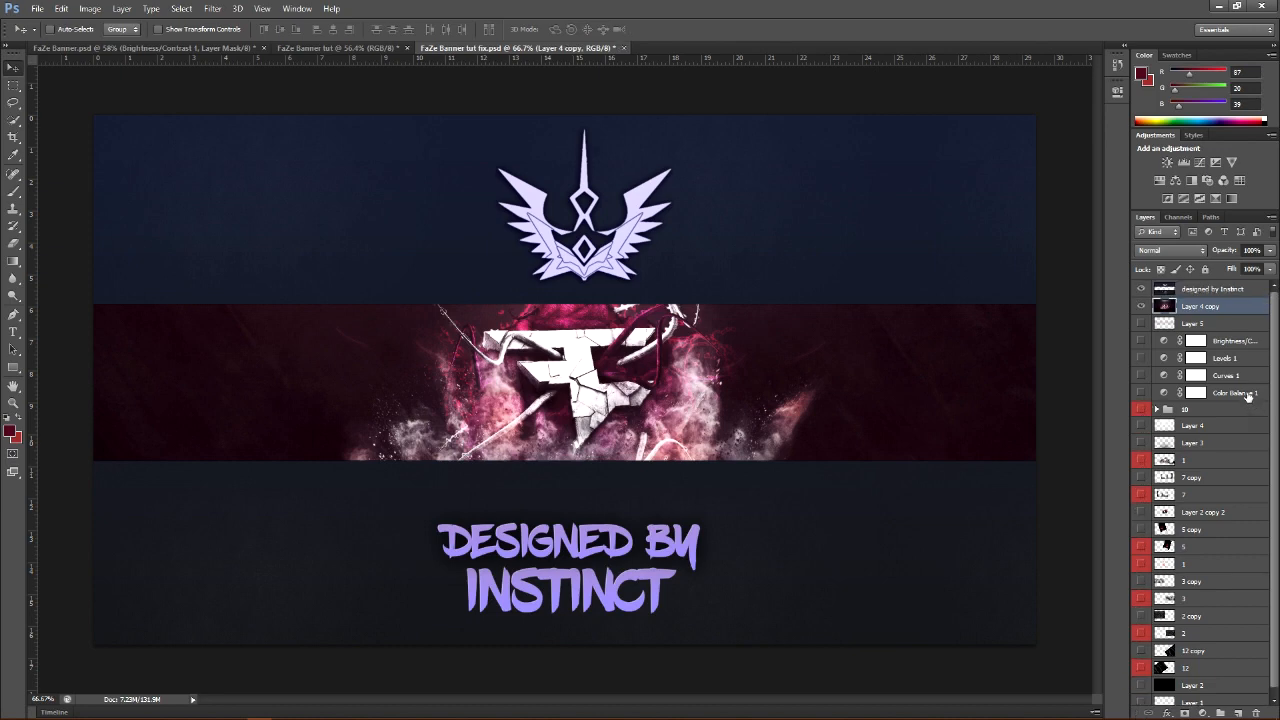
Crop FaZe Banner tut fix to its existing canvas bounds with Delete Cropped Pixels enabled, and return to the Move tool
left_click(14, 136)
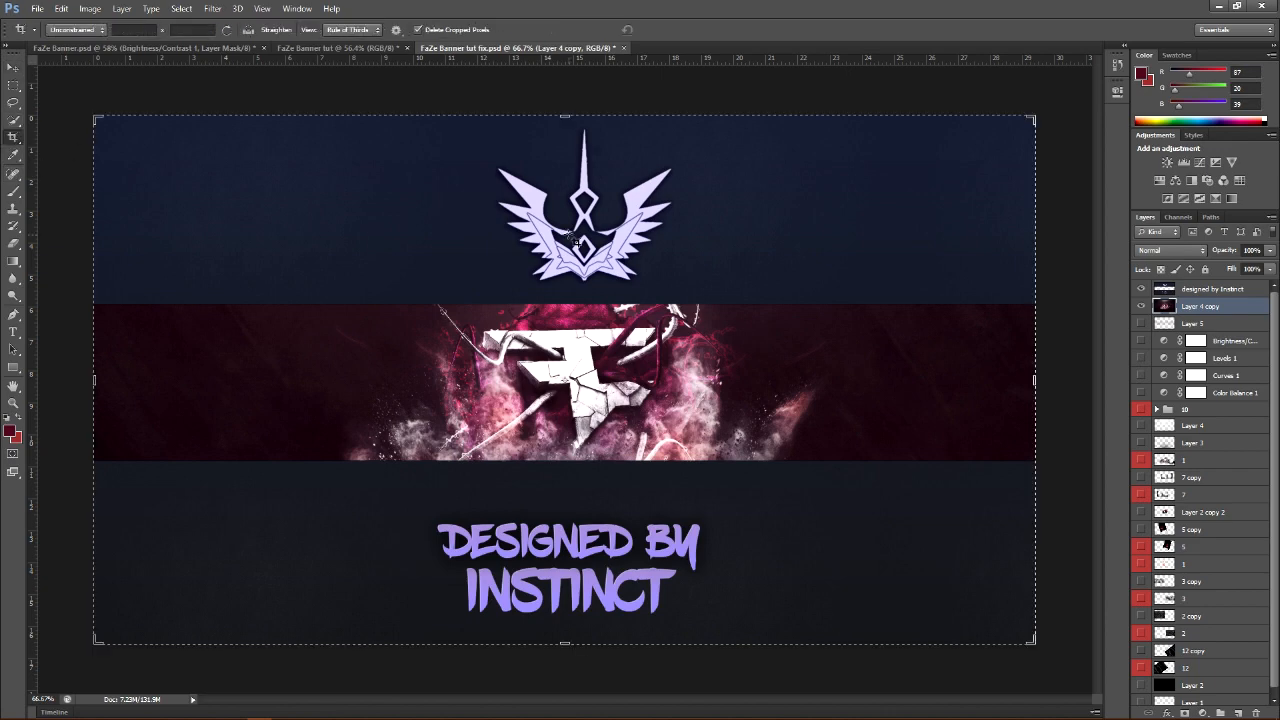
left_click(576, 239)
key("Escape")
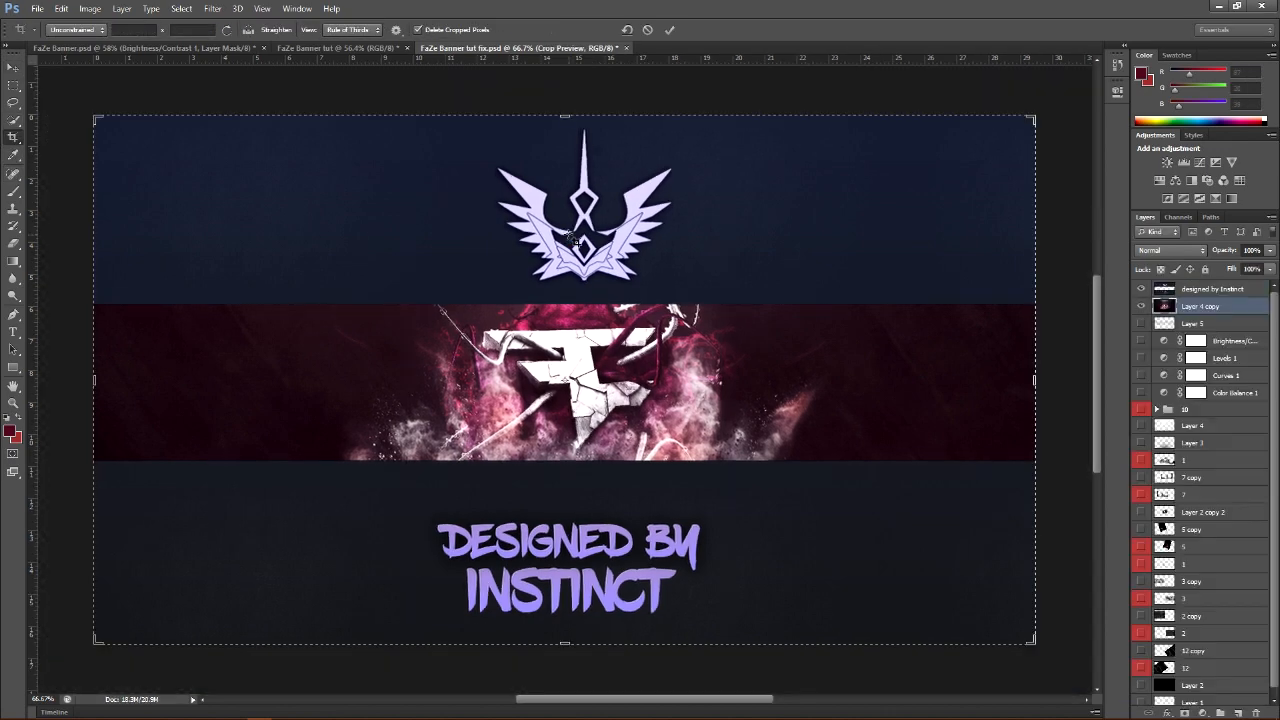
key("v")
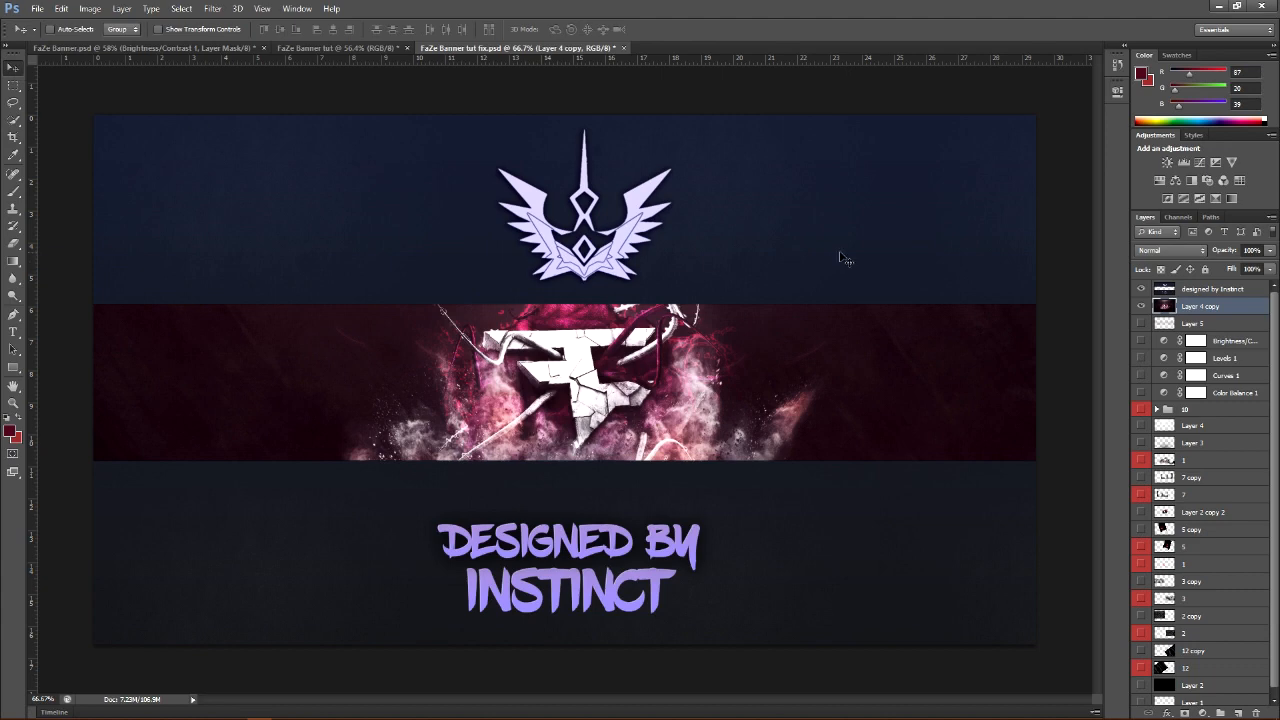
Duplicate Layer 4 copy and open the duplicate in the Magic Bullet Looks filter
key("ctrl+j")
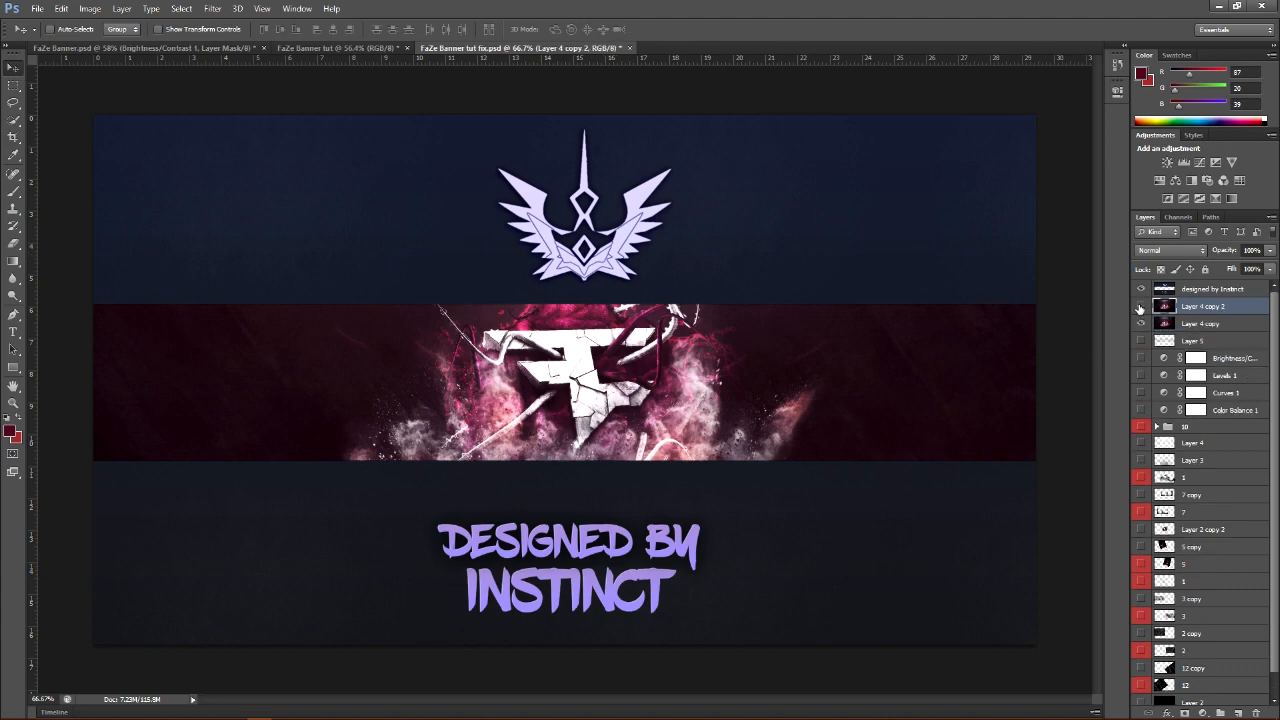
left_click(213, 10)
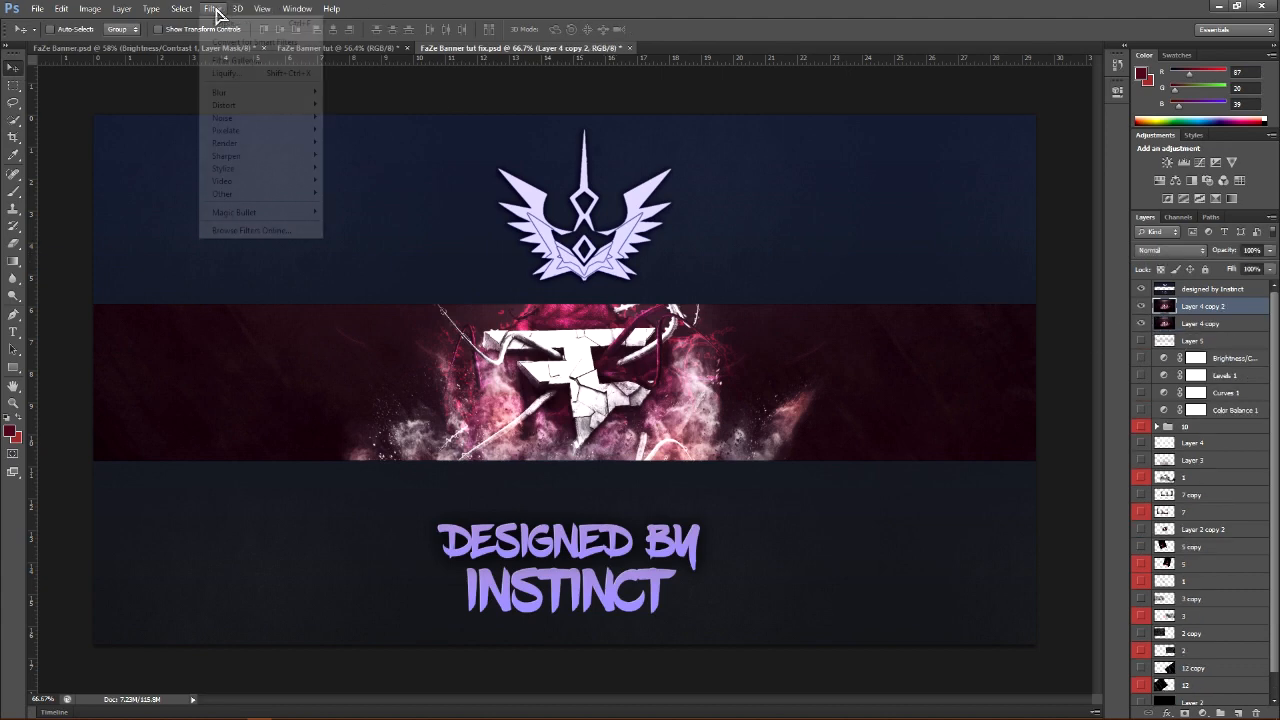
mouse_move(234, 217)
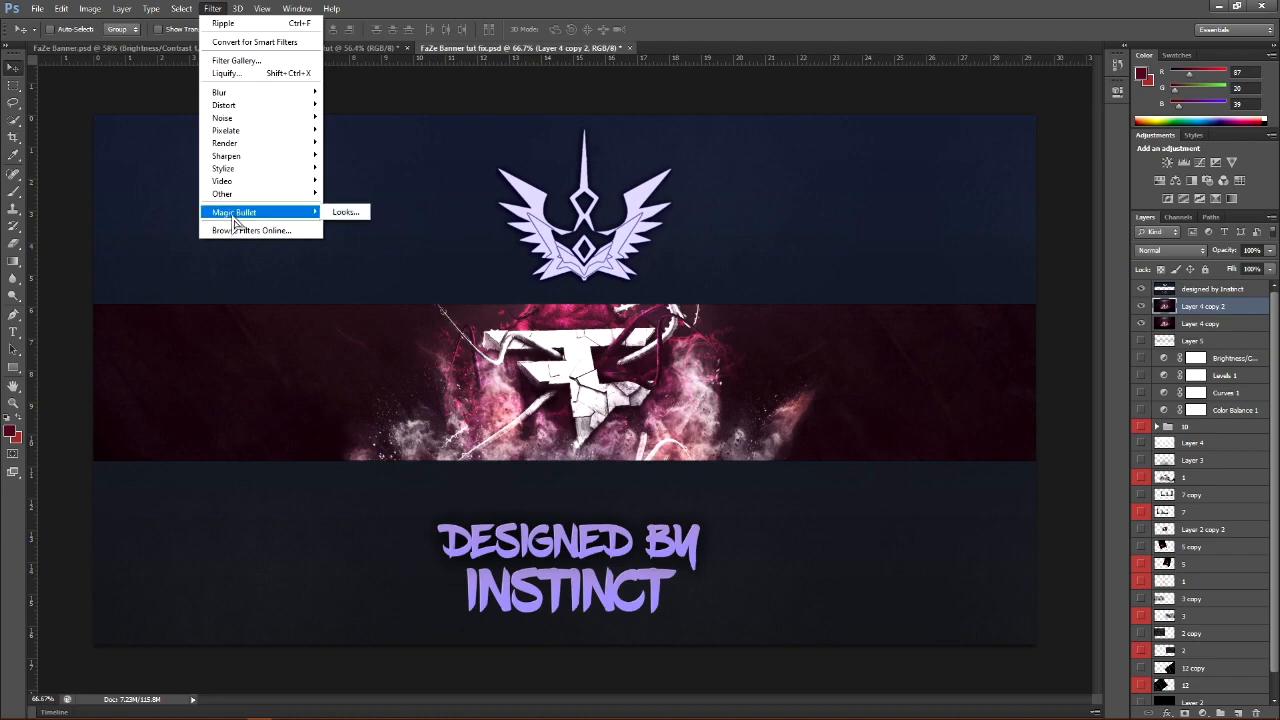
left_click(355, 212)
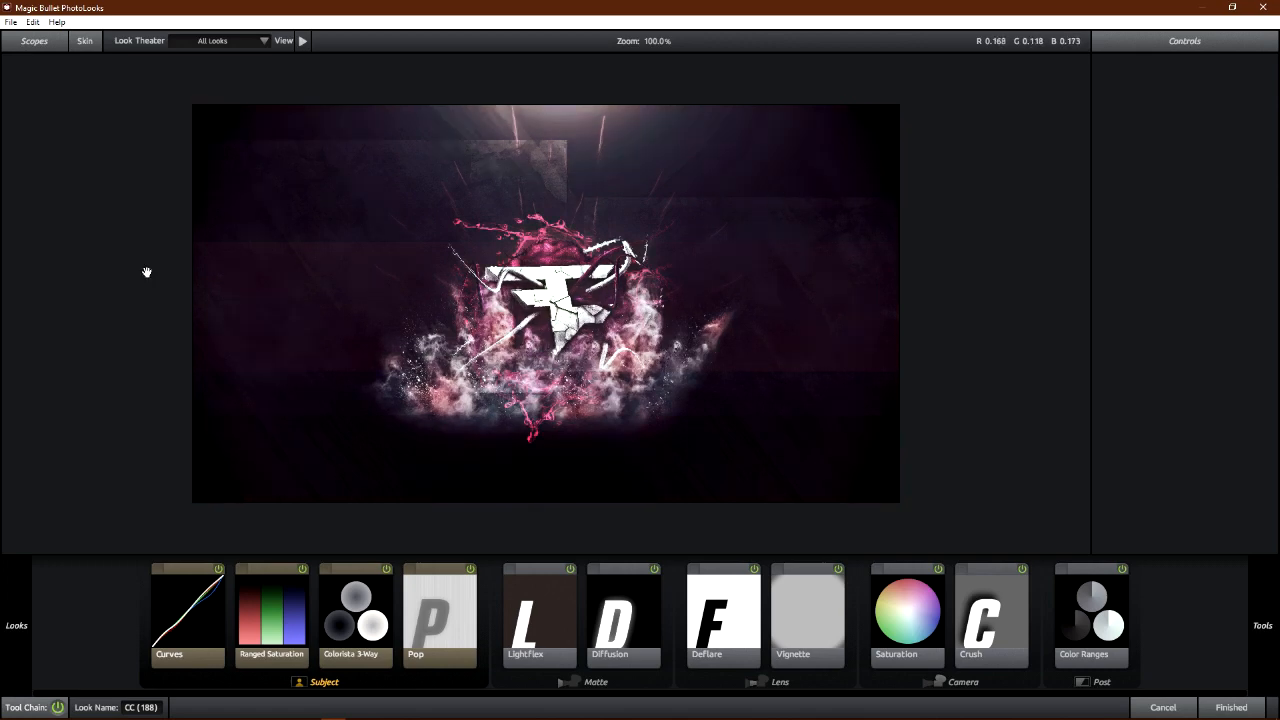
Browse the Magic Bullet Looks CC's collection and apply the CC (188) look to the duplicated layer
mouse_move(2, 318)
mouse_move(122, 310)
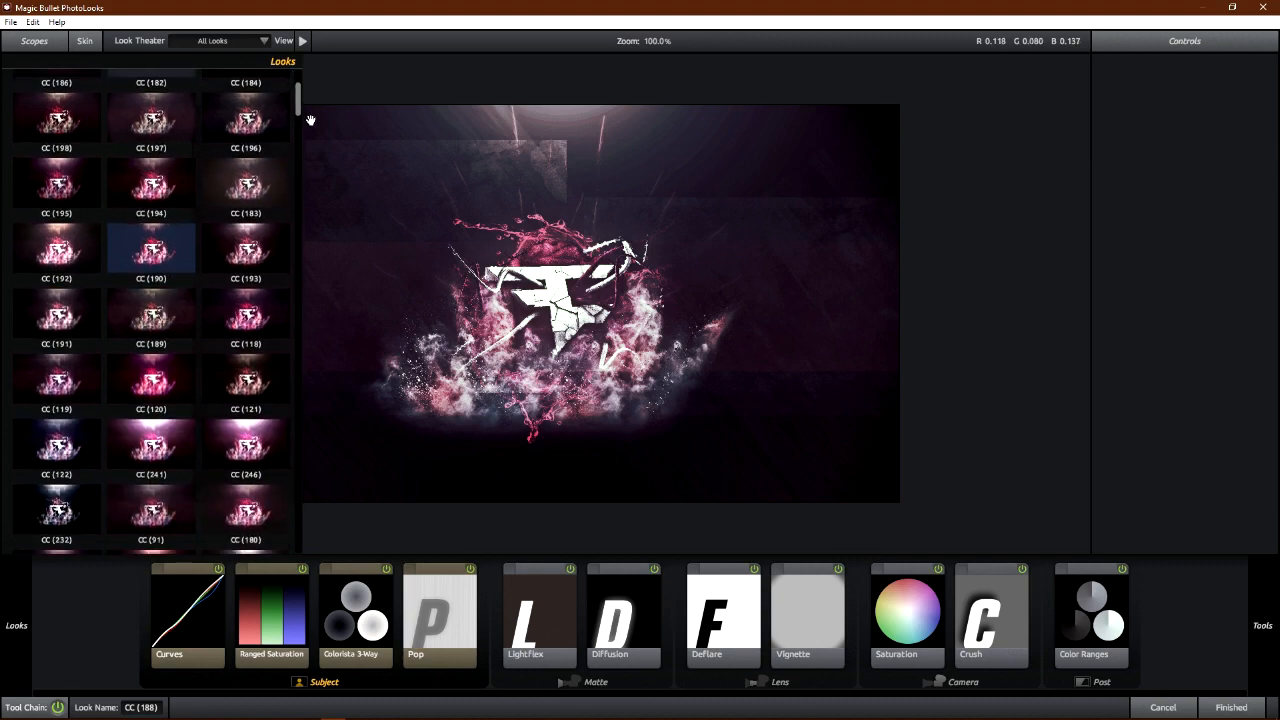
left_click_drag(299, 112, 287, 83)
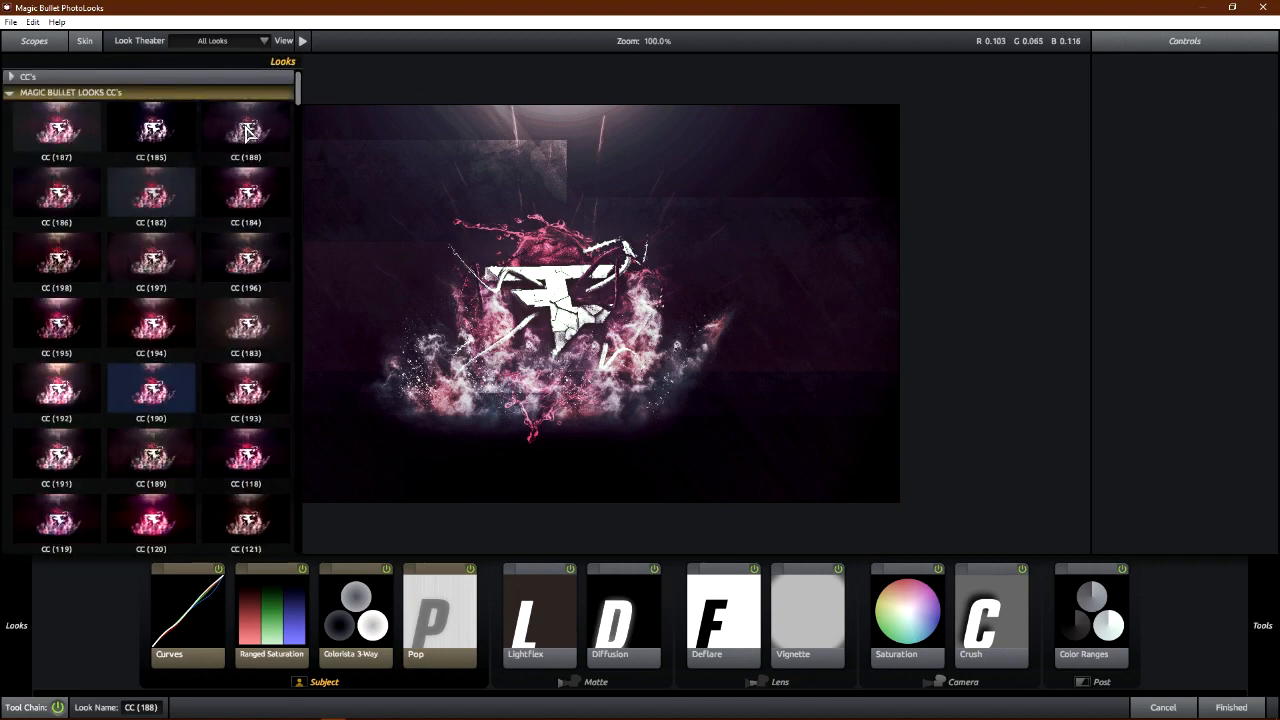
left_click(1214, 707)
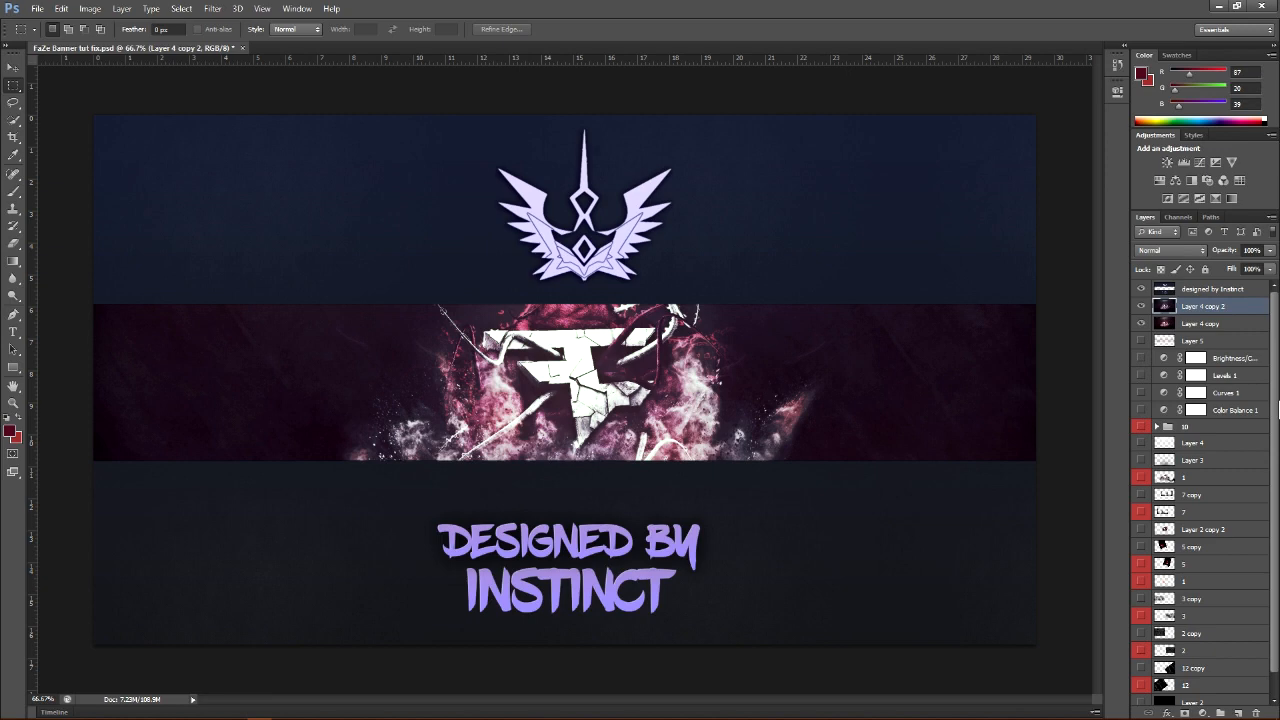
Set the opacity of Layer 4 copy 2 to 50% and compare the banner with and without the layer
left_click(1142, 306)
left_click(1142, 306)
left_click(1269, 250)
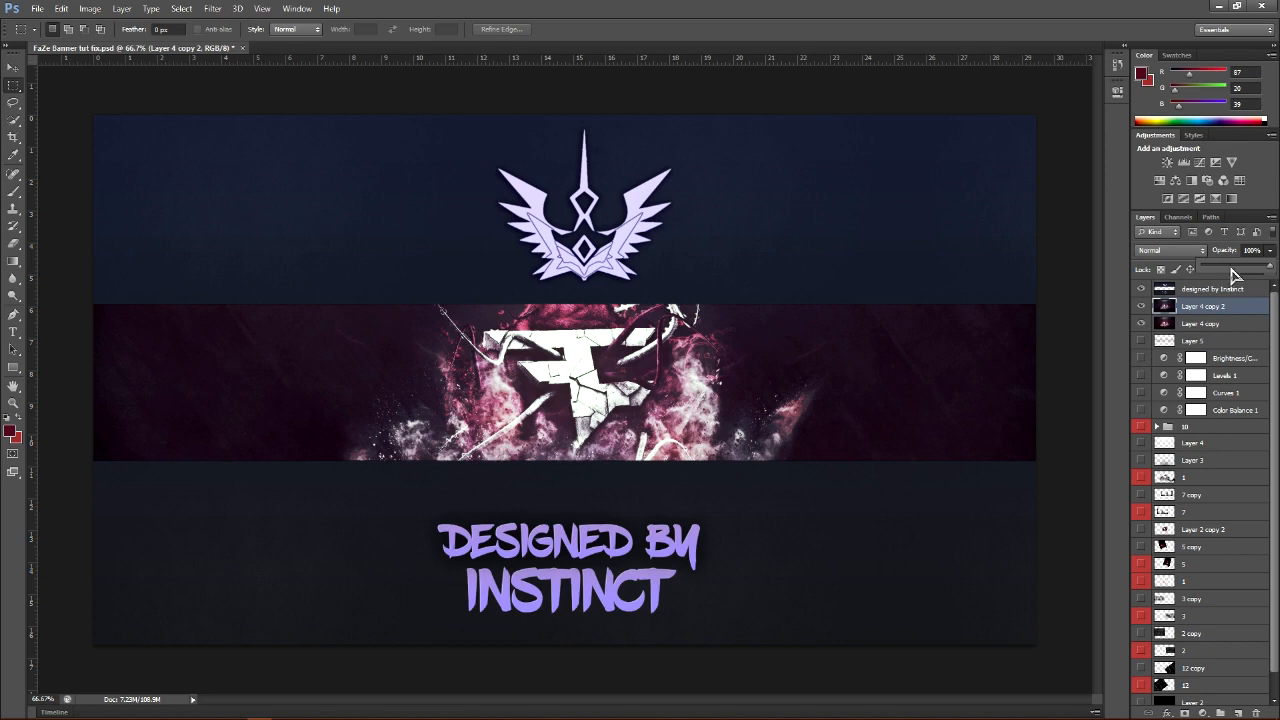
left_click(1236, 268)
left_click_drag(1235, 268, 1237, 269)
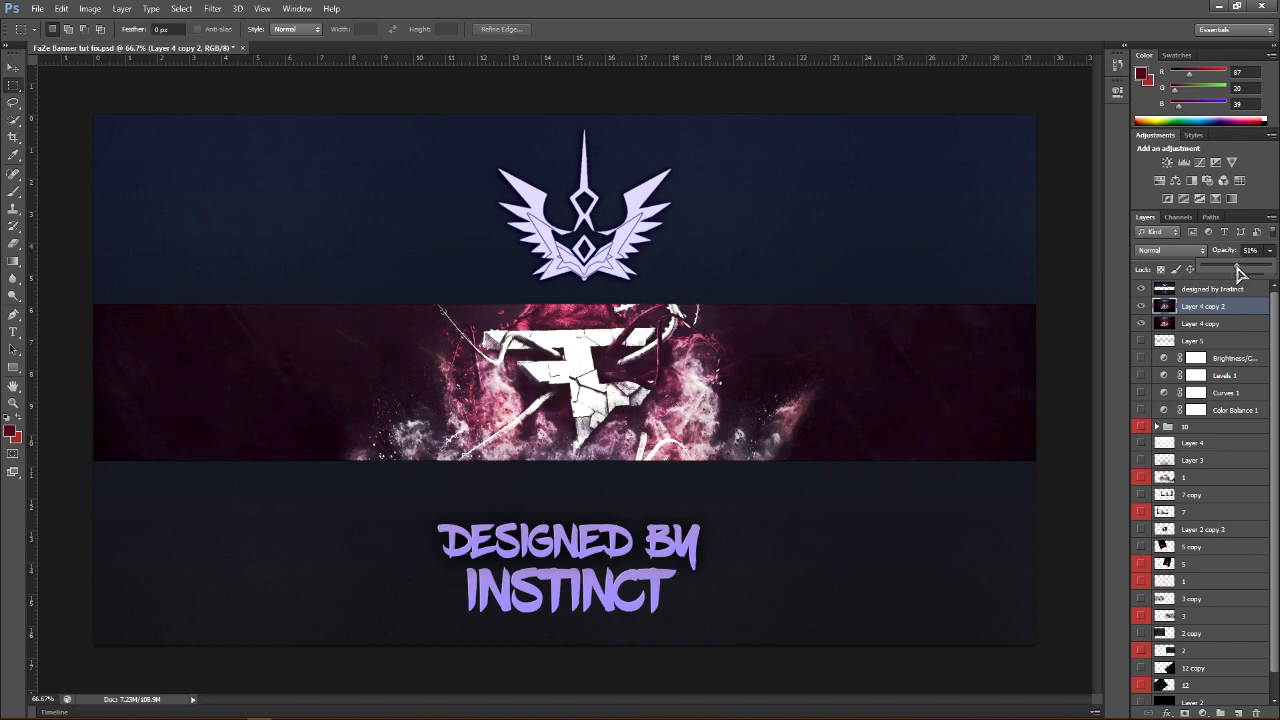
left_click(1136, 306)
left_click(1137, 306)
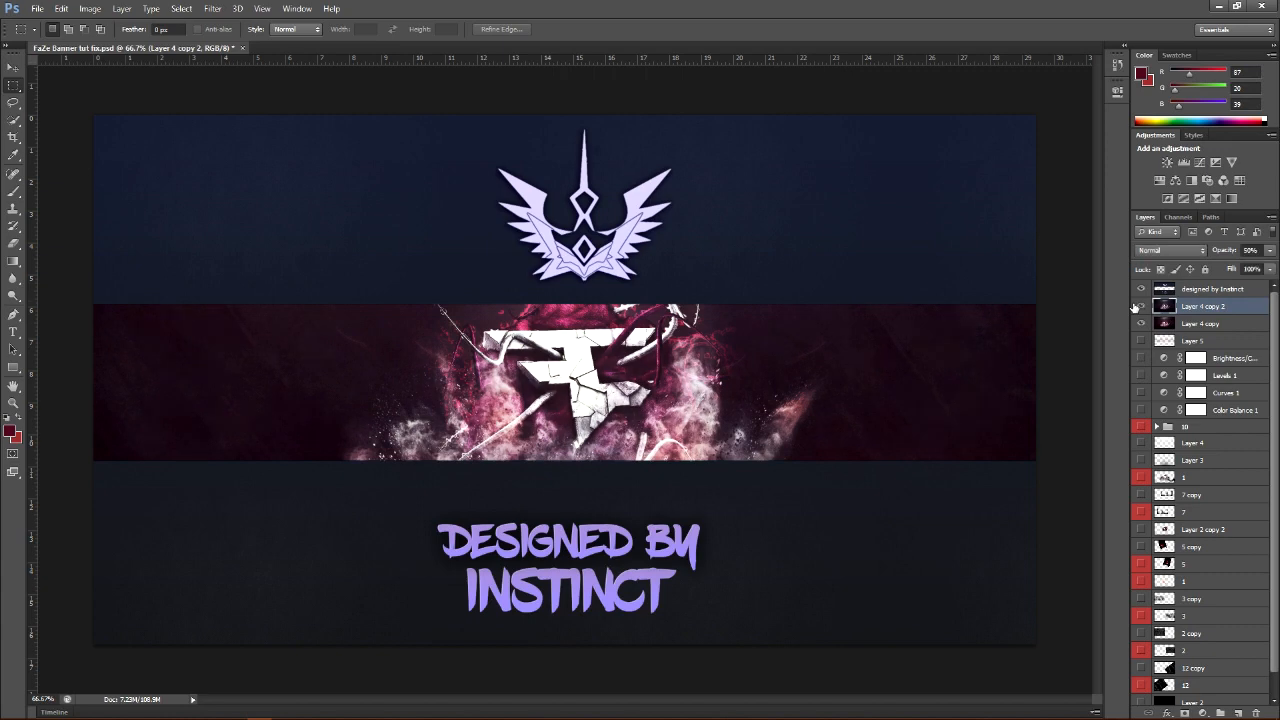
Open the recently used FaZe Banner.psd alongside the current document
left_click(36, 8)
mouse_move(120, 100)
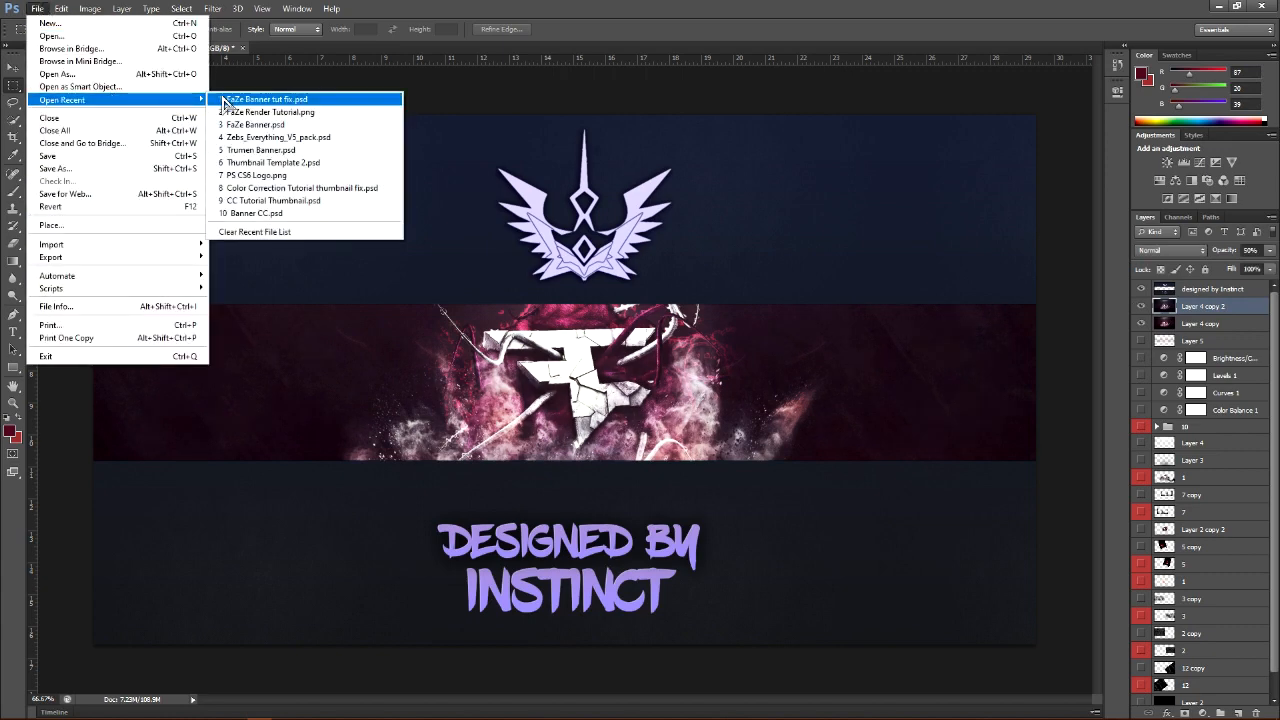
left_click(313, 127)
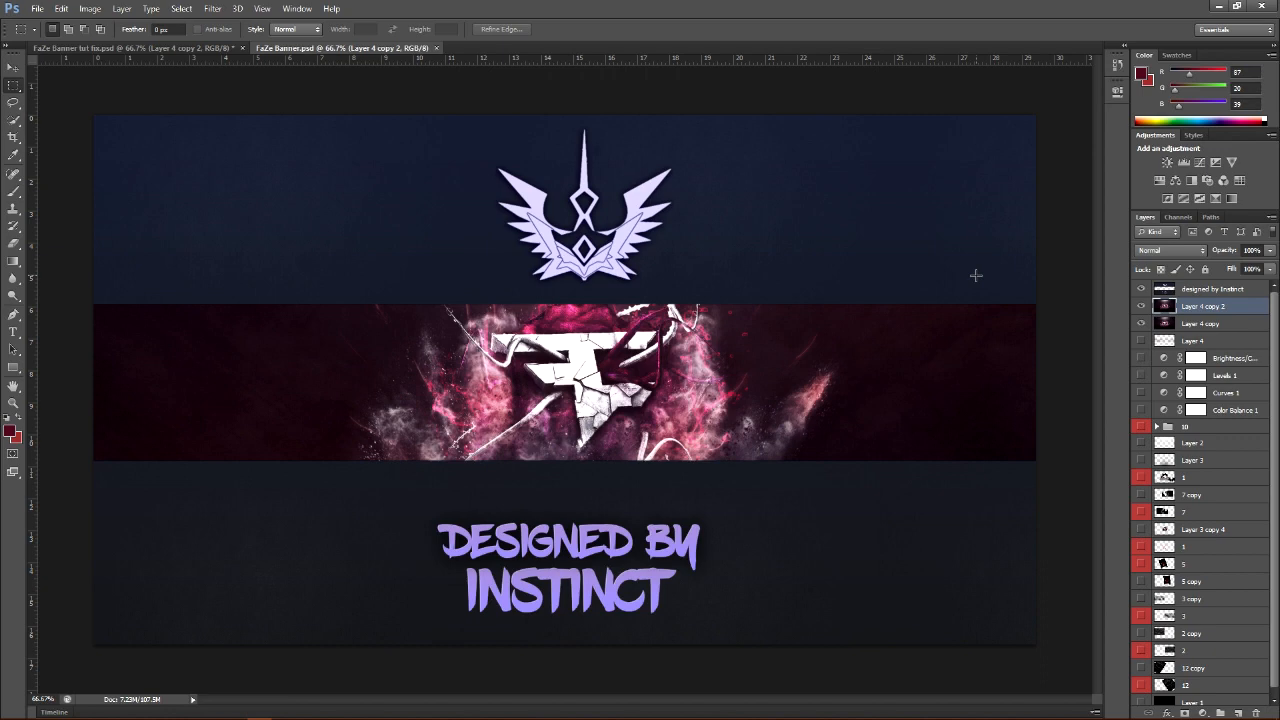
Compare the finished banner in FaZe Banner tut fix with the earlier version in FaZe Banner.psd
left_click(205, 50)
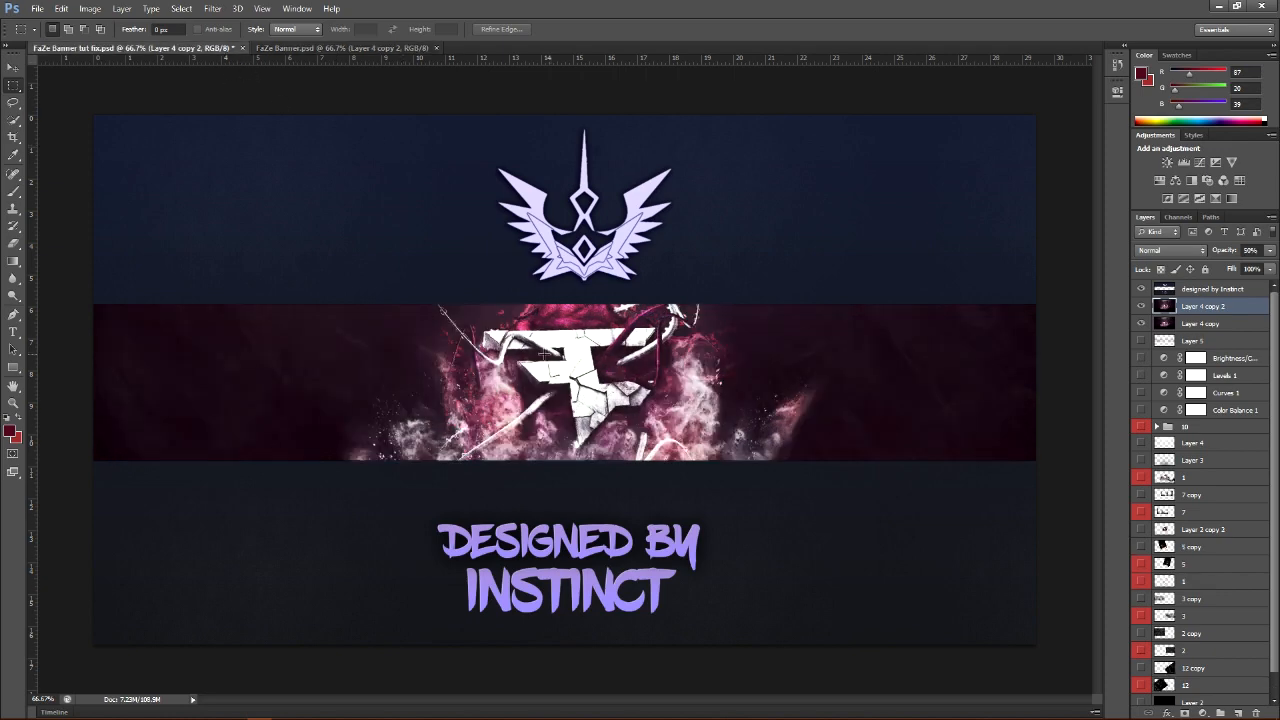
left_click(355, 50)
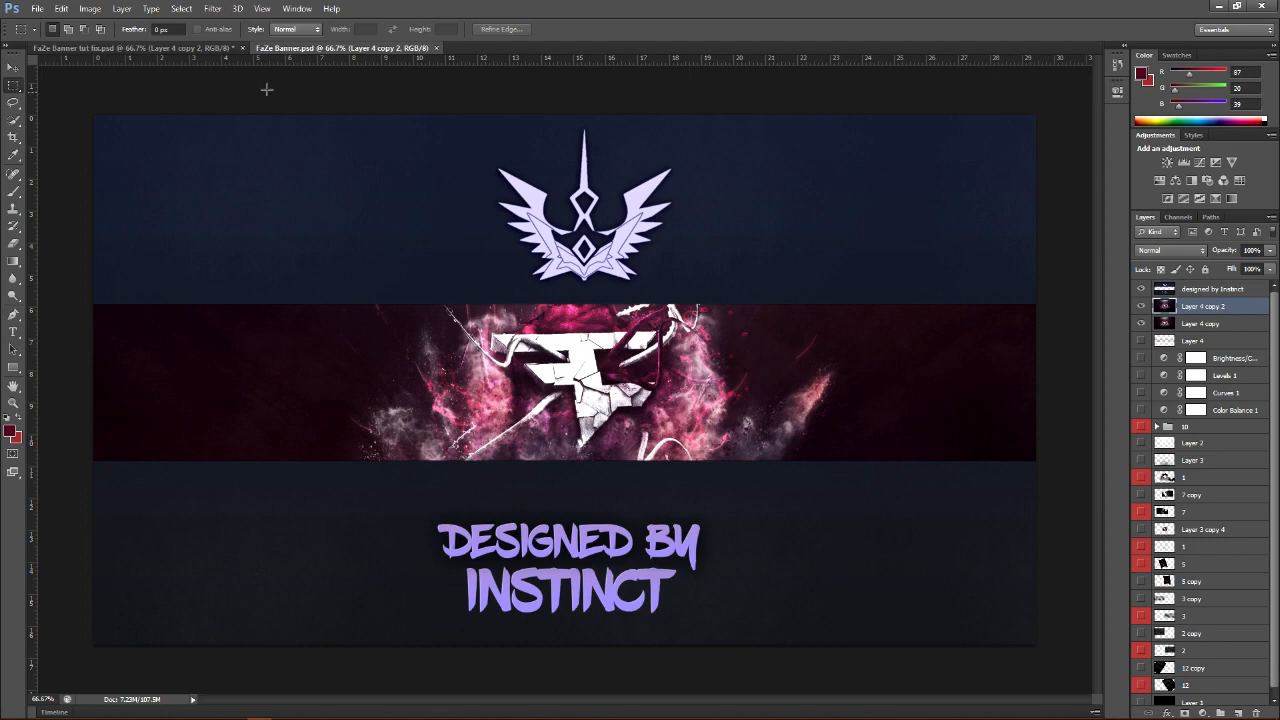
left_click(200, 48)
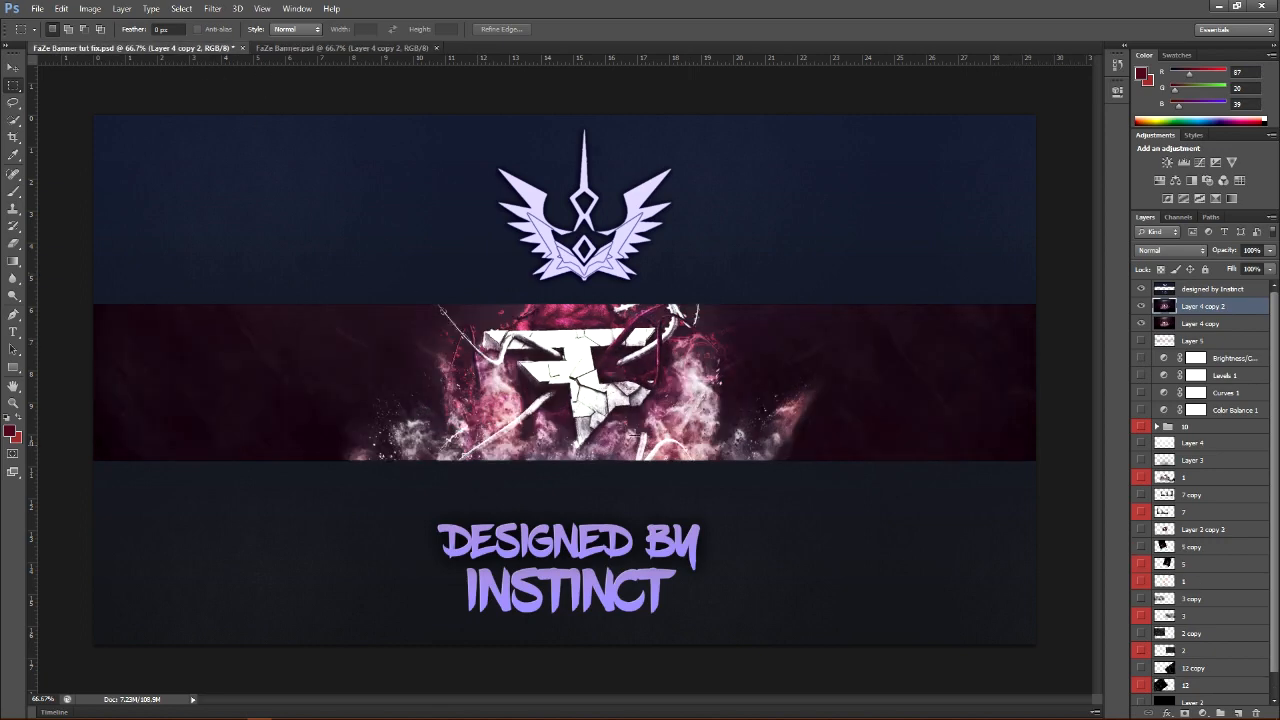
left_click(380, 50)
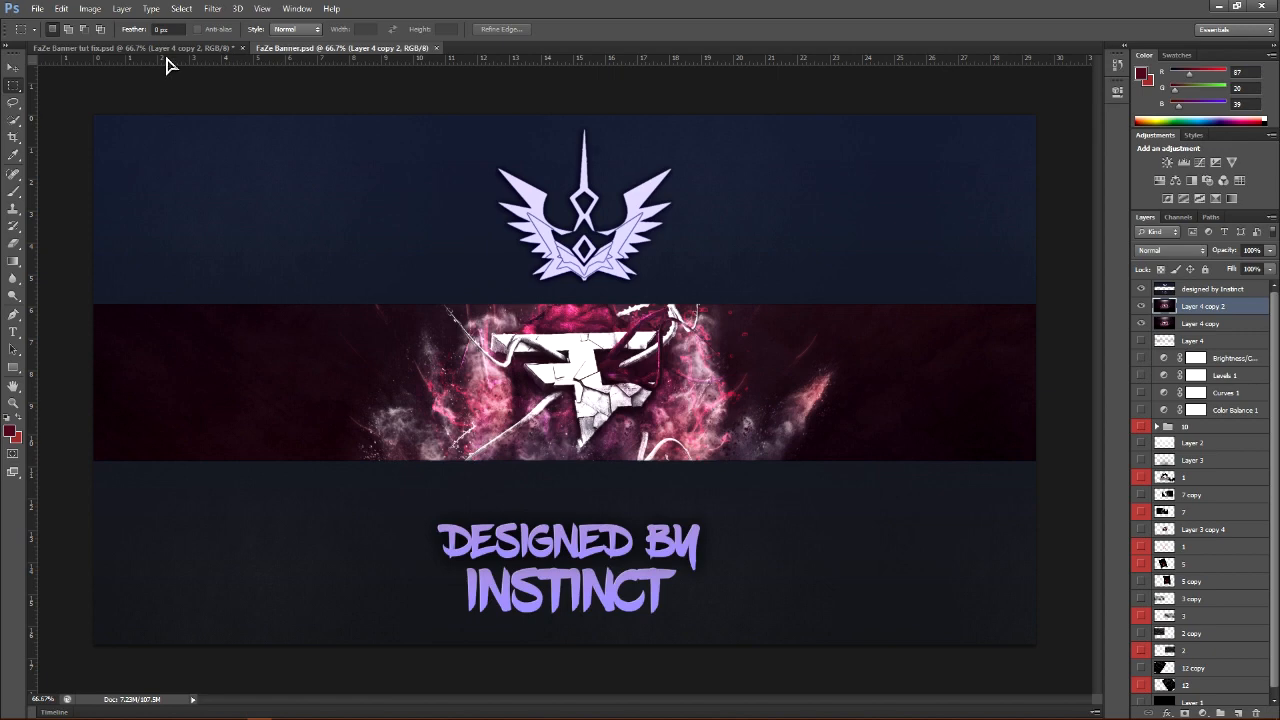
left_click(200, 48)
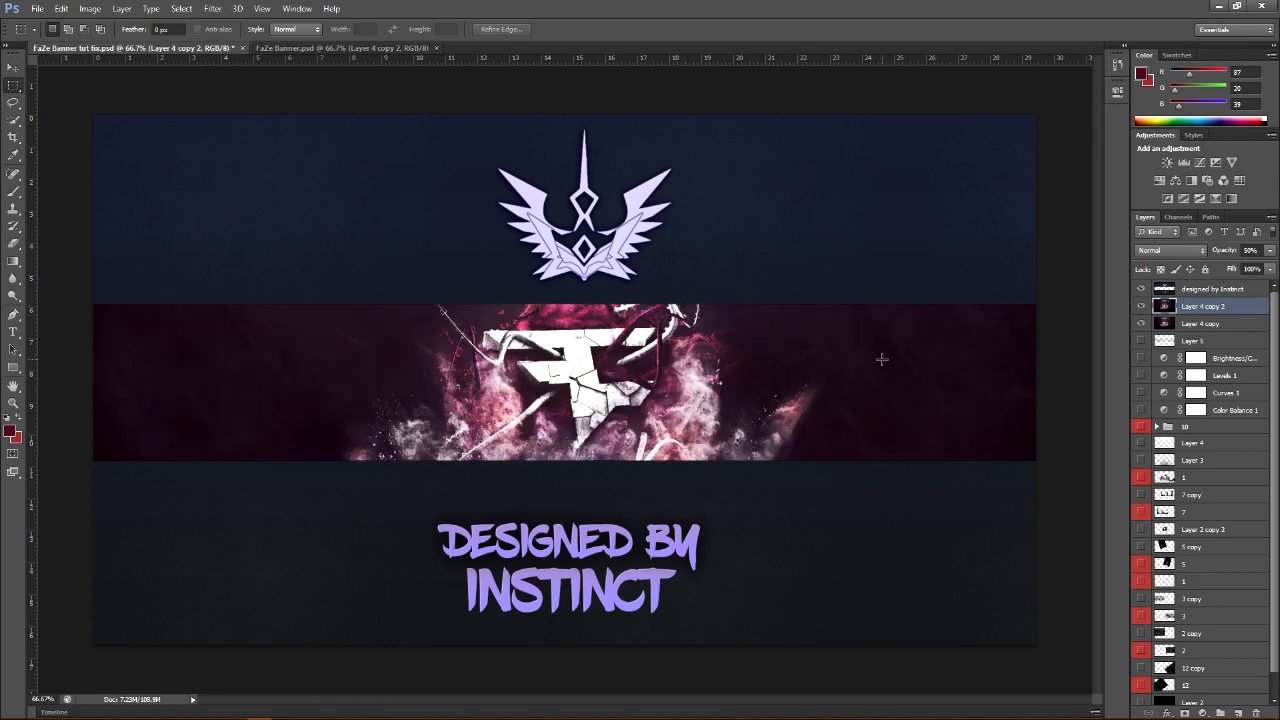
left_click(345, 49)
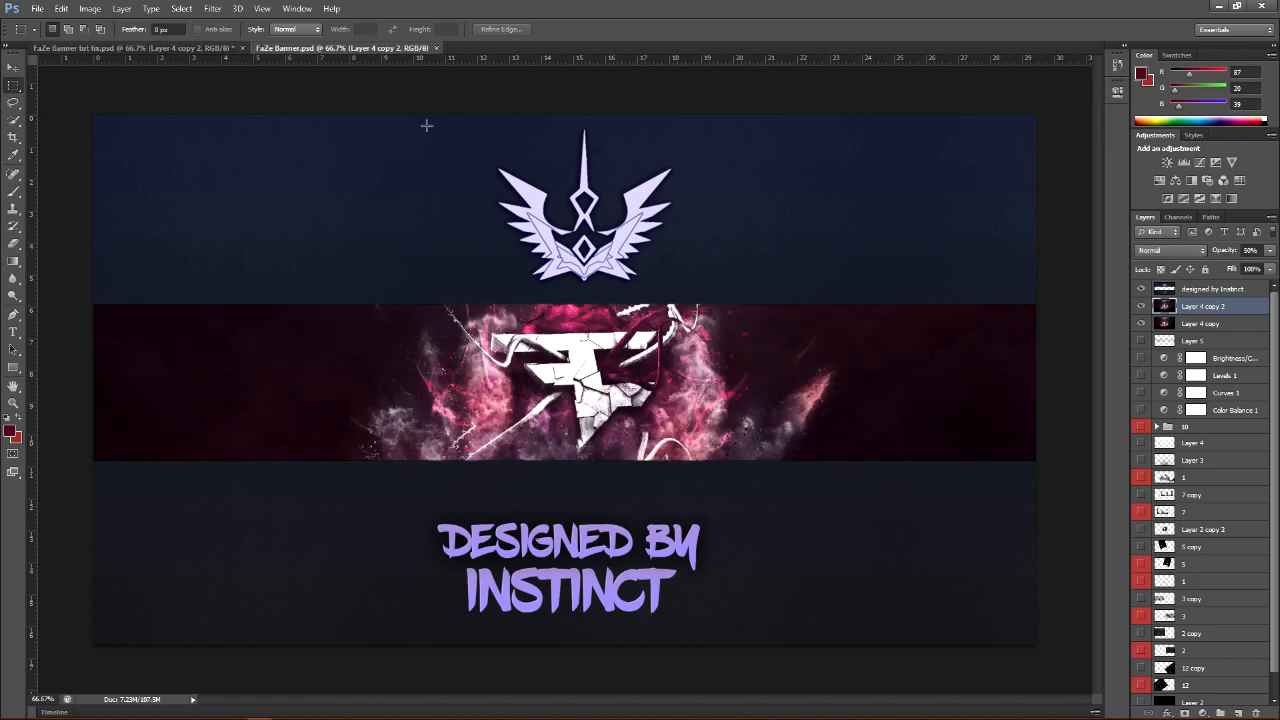
left_click(225, 49)
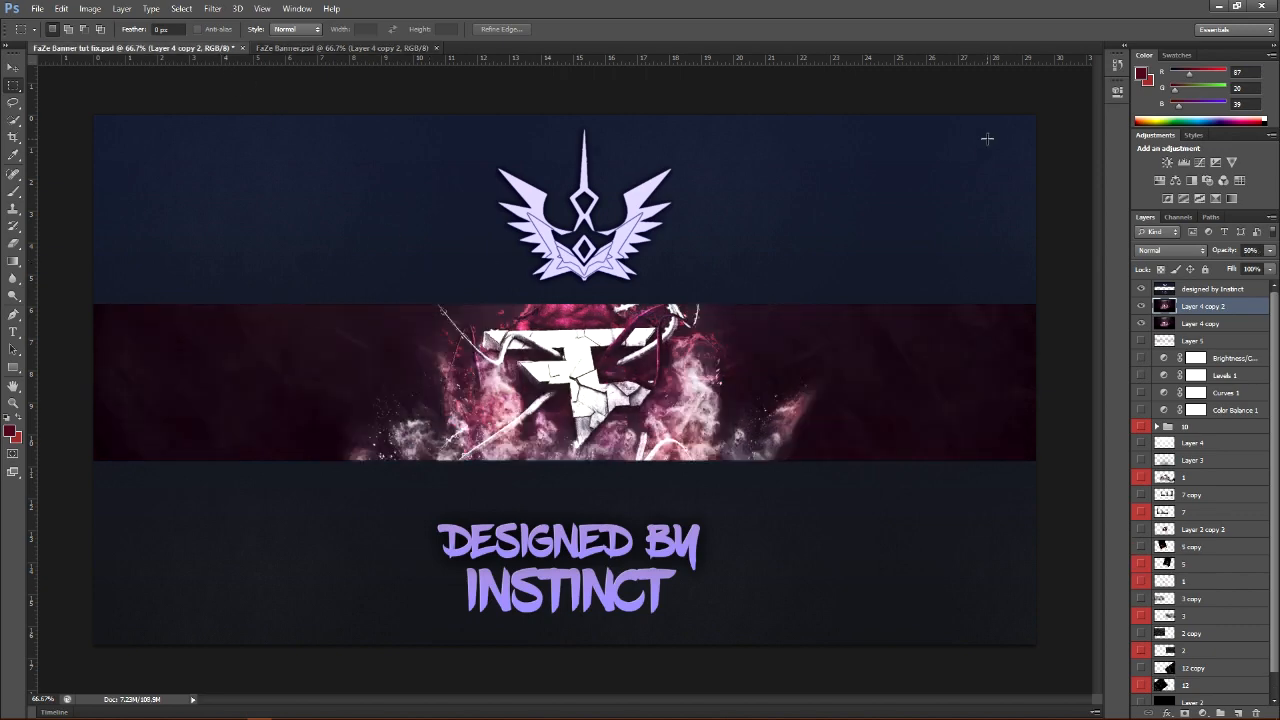